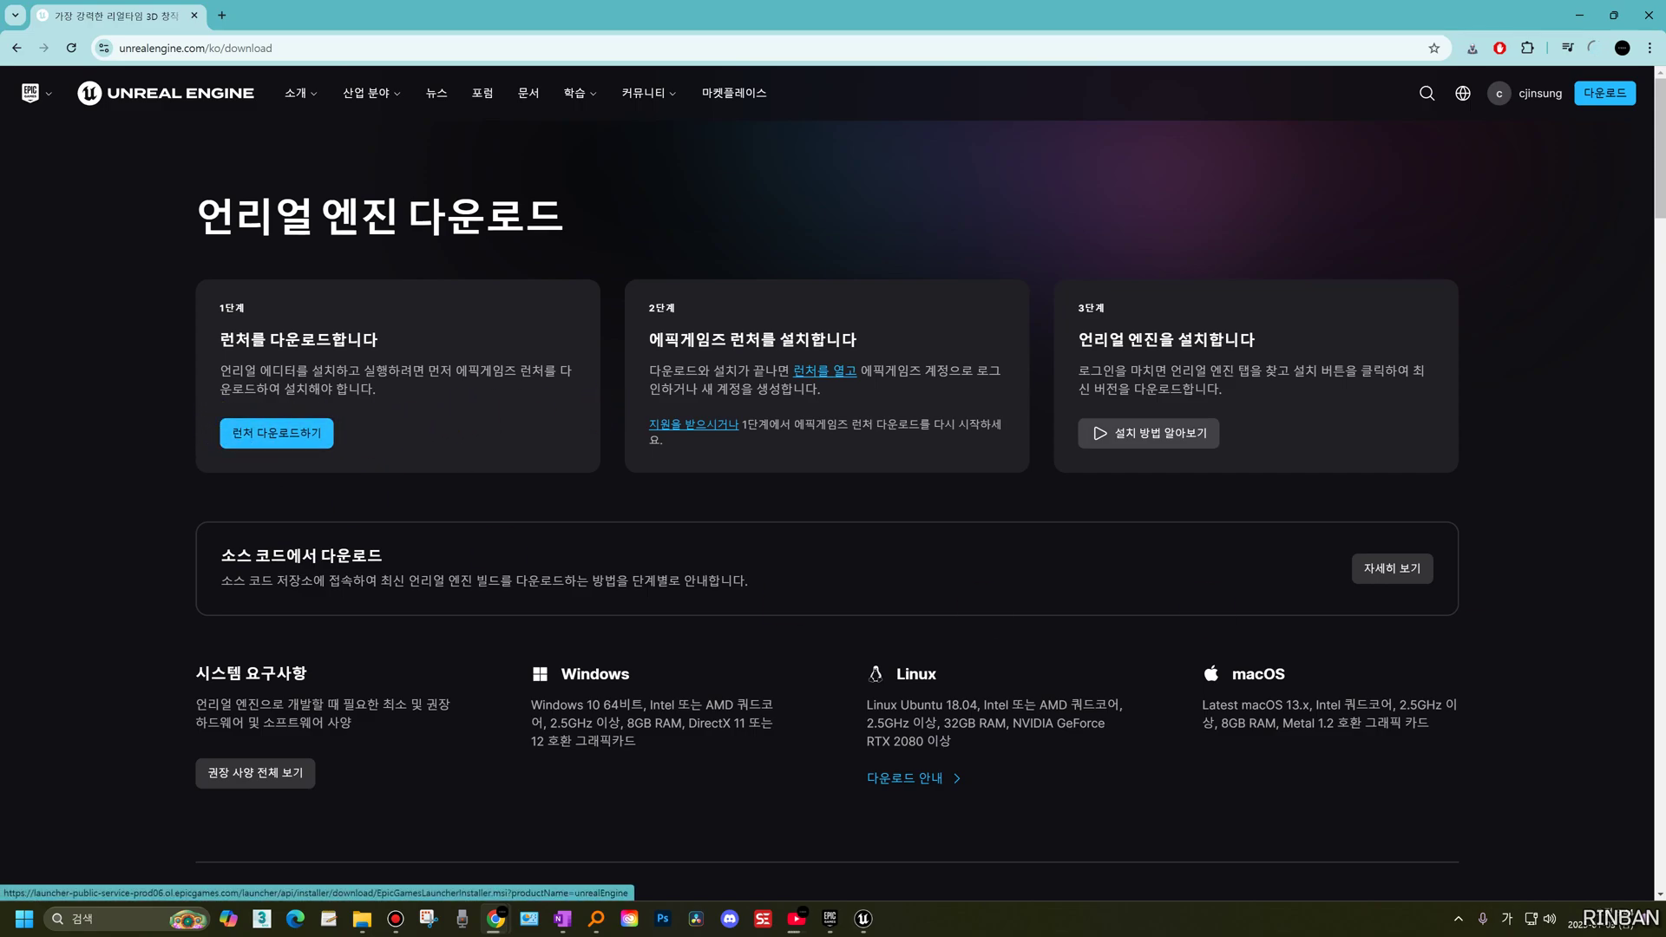
- Switch to the Epic Games Launcher and open the Unreal Engine library
{"action": "left_click", "coordinate": [1599, 50]}
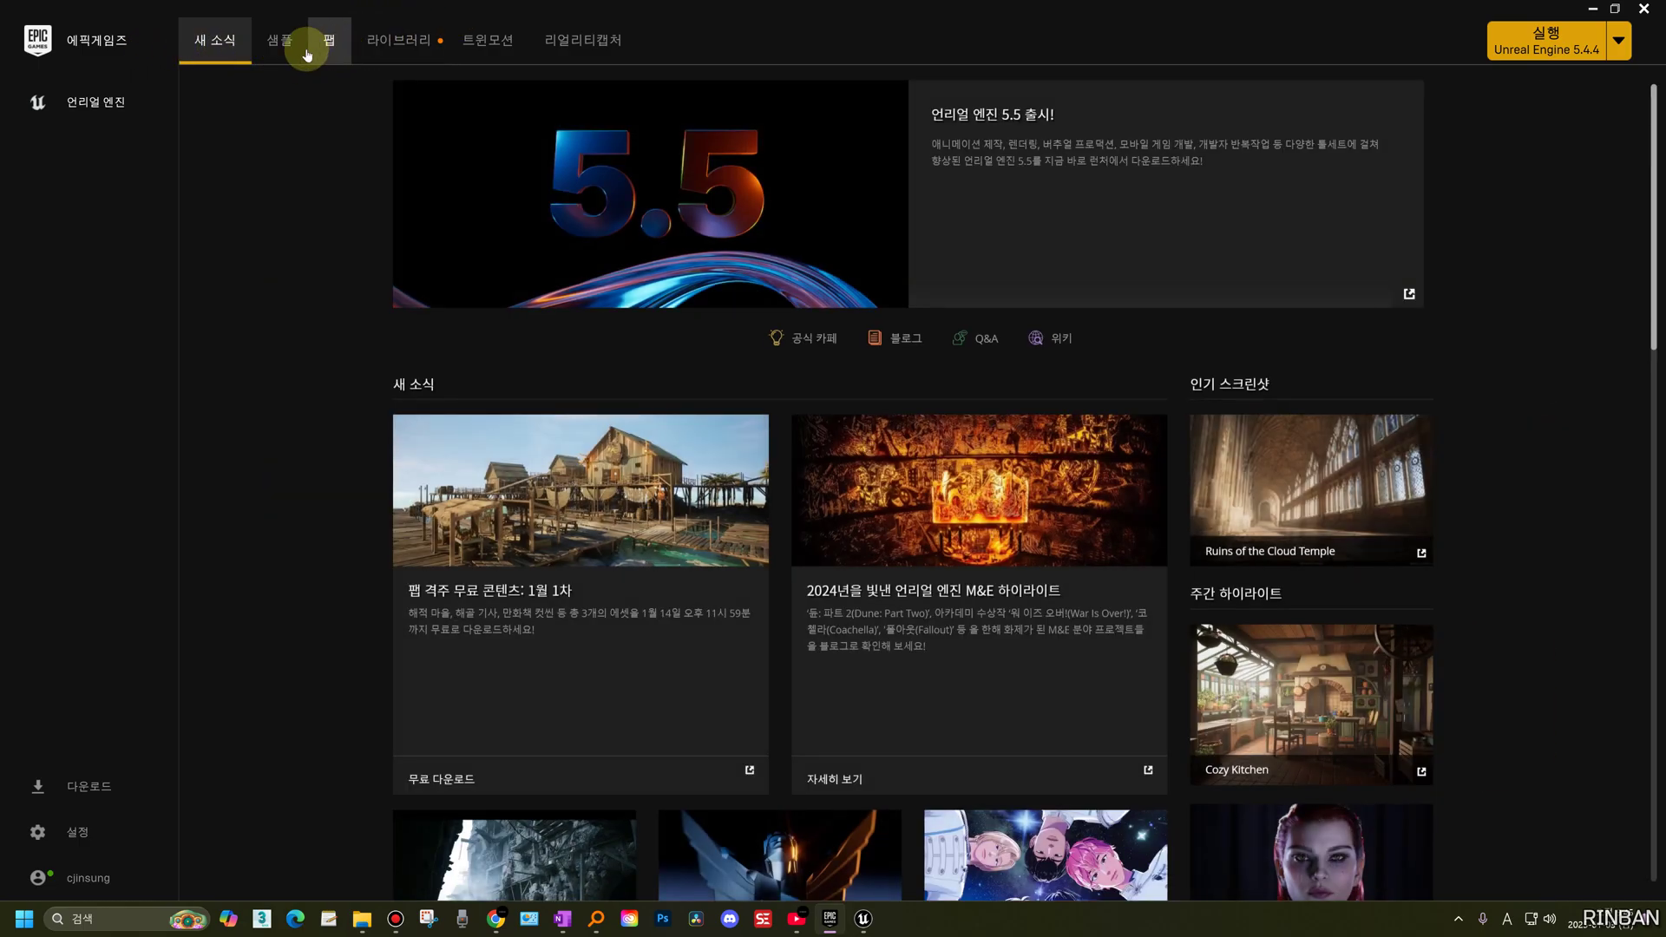
{"action": "left_click", "coordinate": [431, 52]}
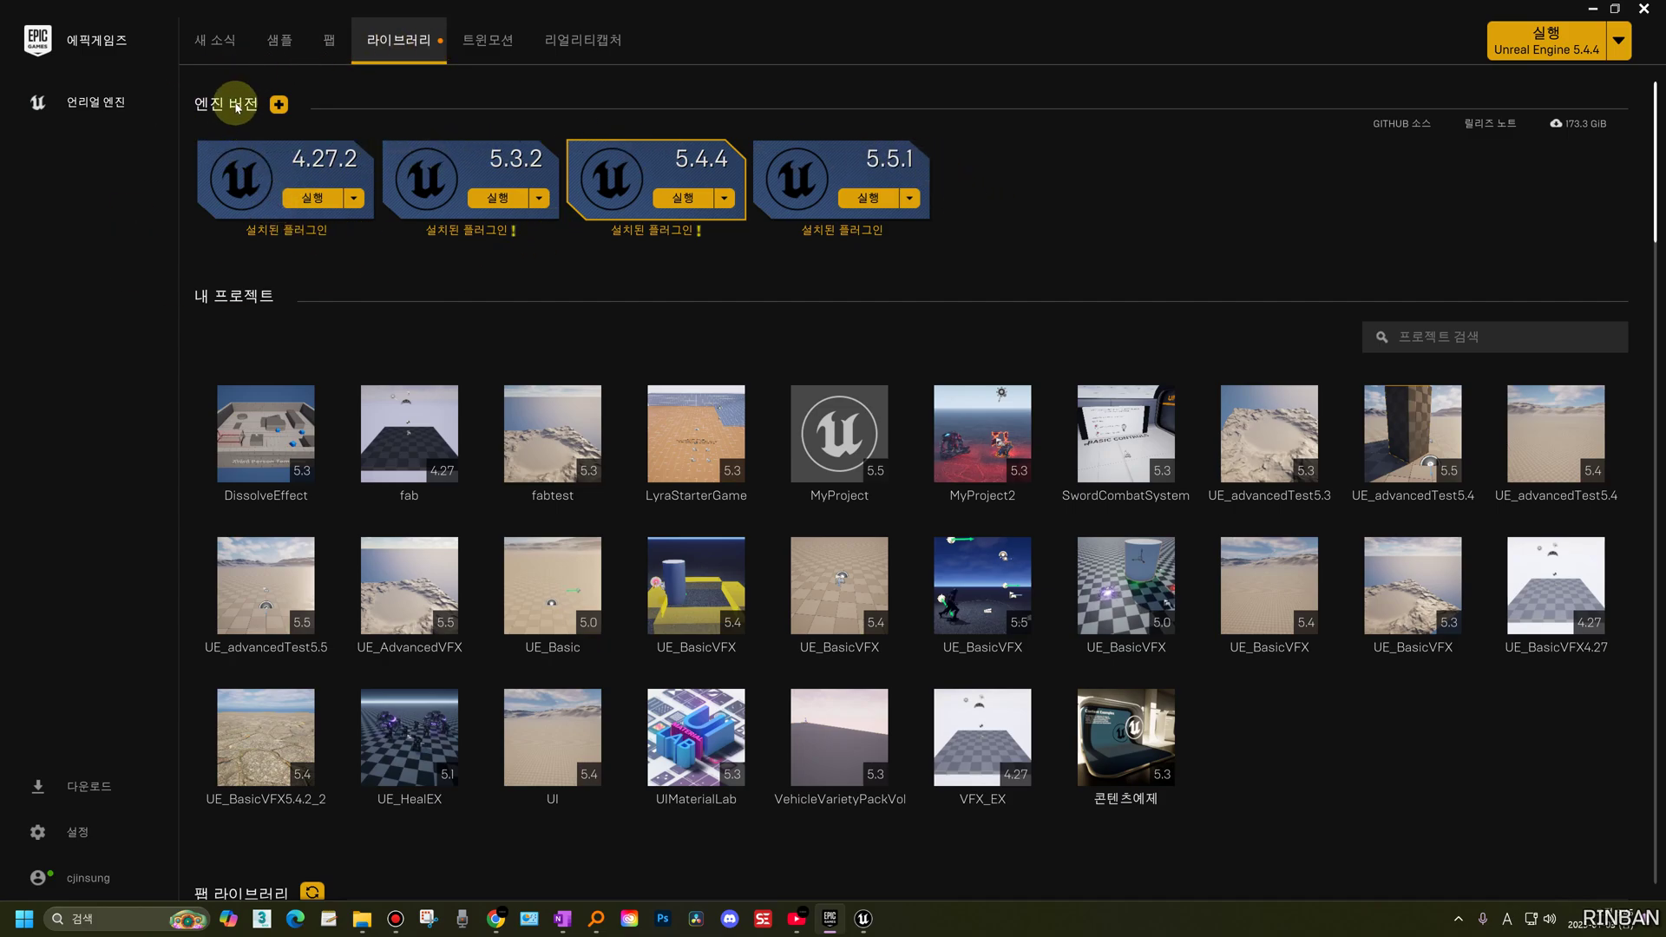
- Add a new engine version slot, check its install options, and remove the slot
{"action": "left_click", "coordinate": [279, 105]}
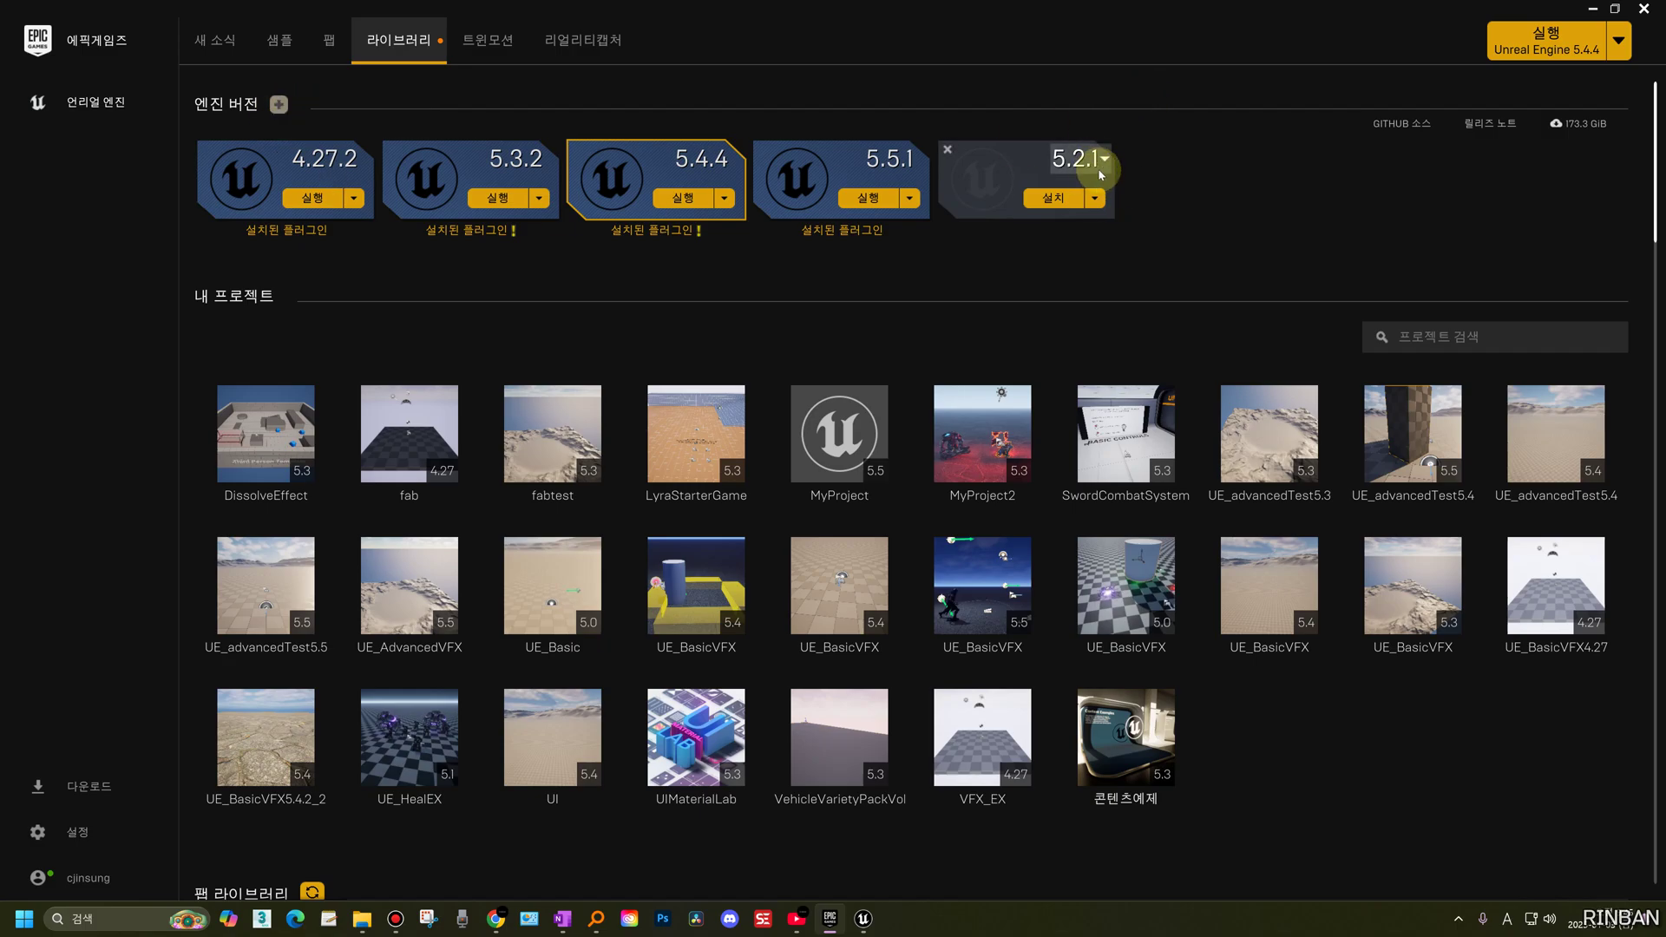
{"action": "left_click", "coordinate": [948, 150]}
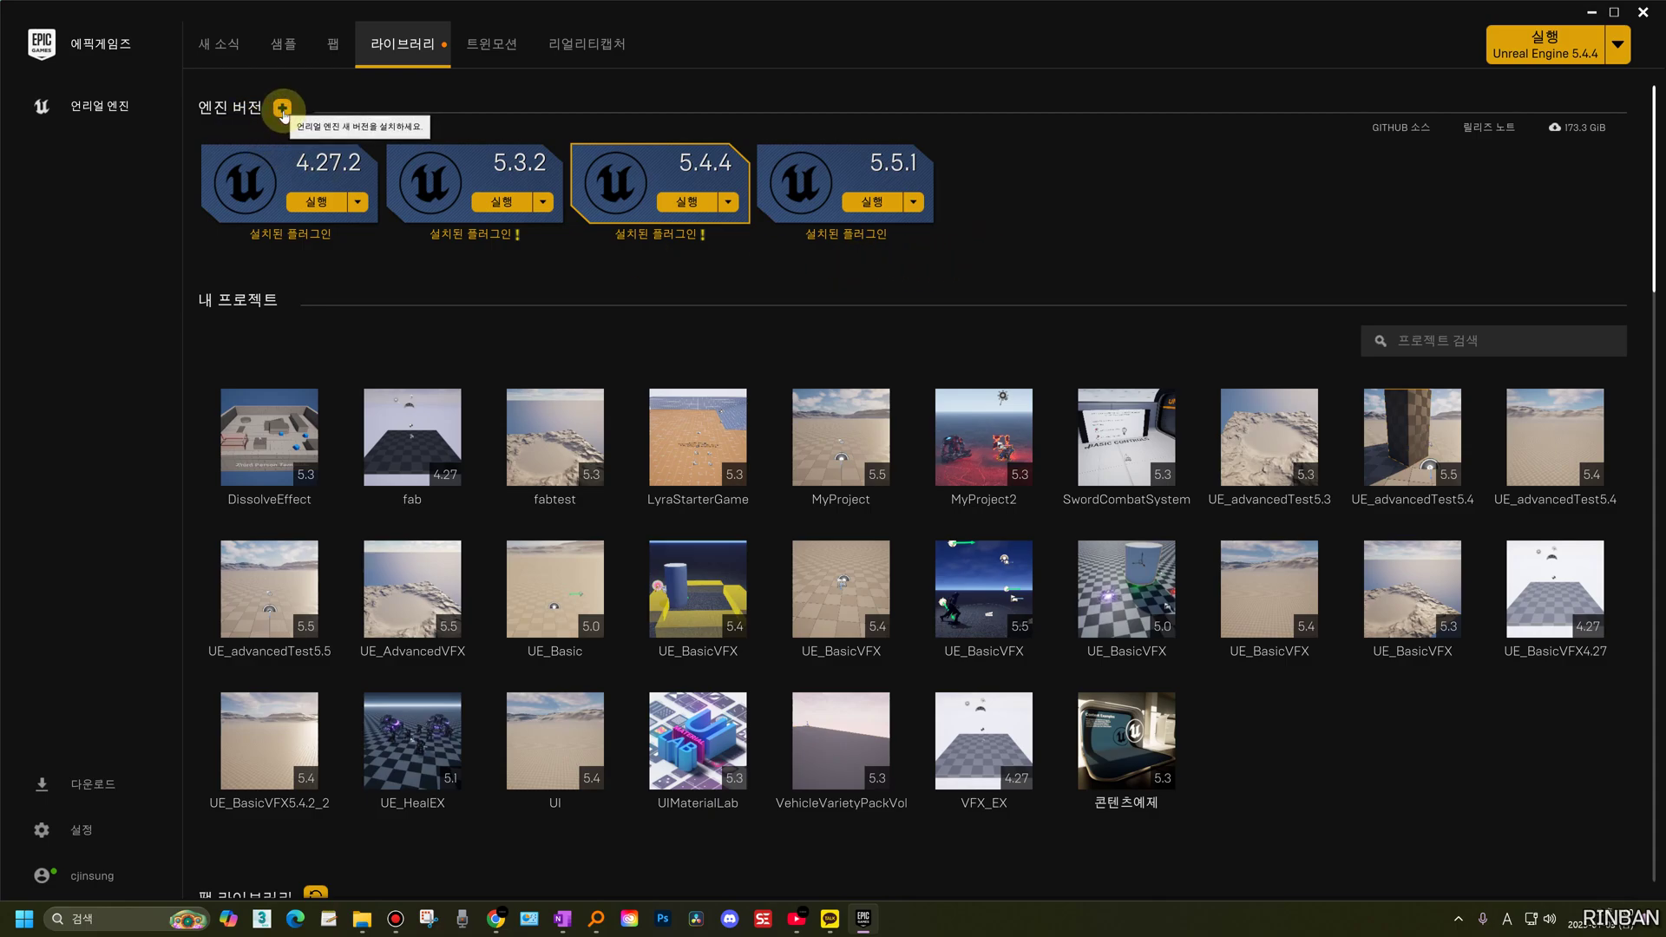
{"action": "left_click", "coordinate": [282, 110]}
{"action": "left_click", "coordinate": [1101, 202]}
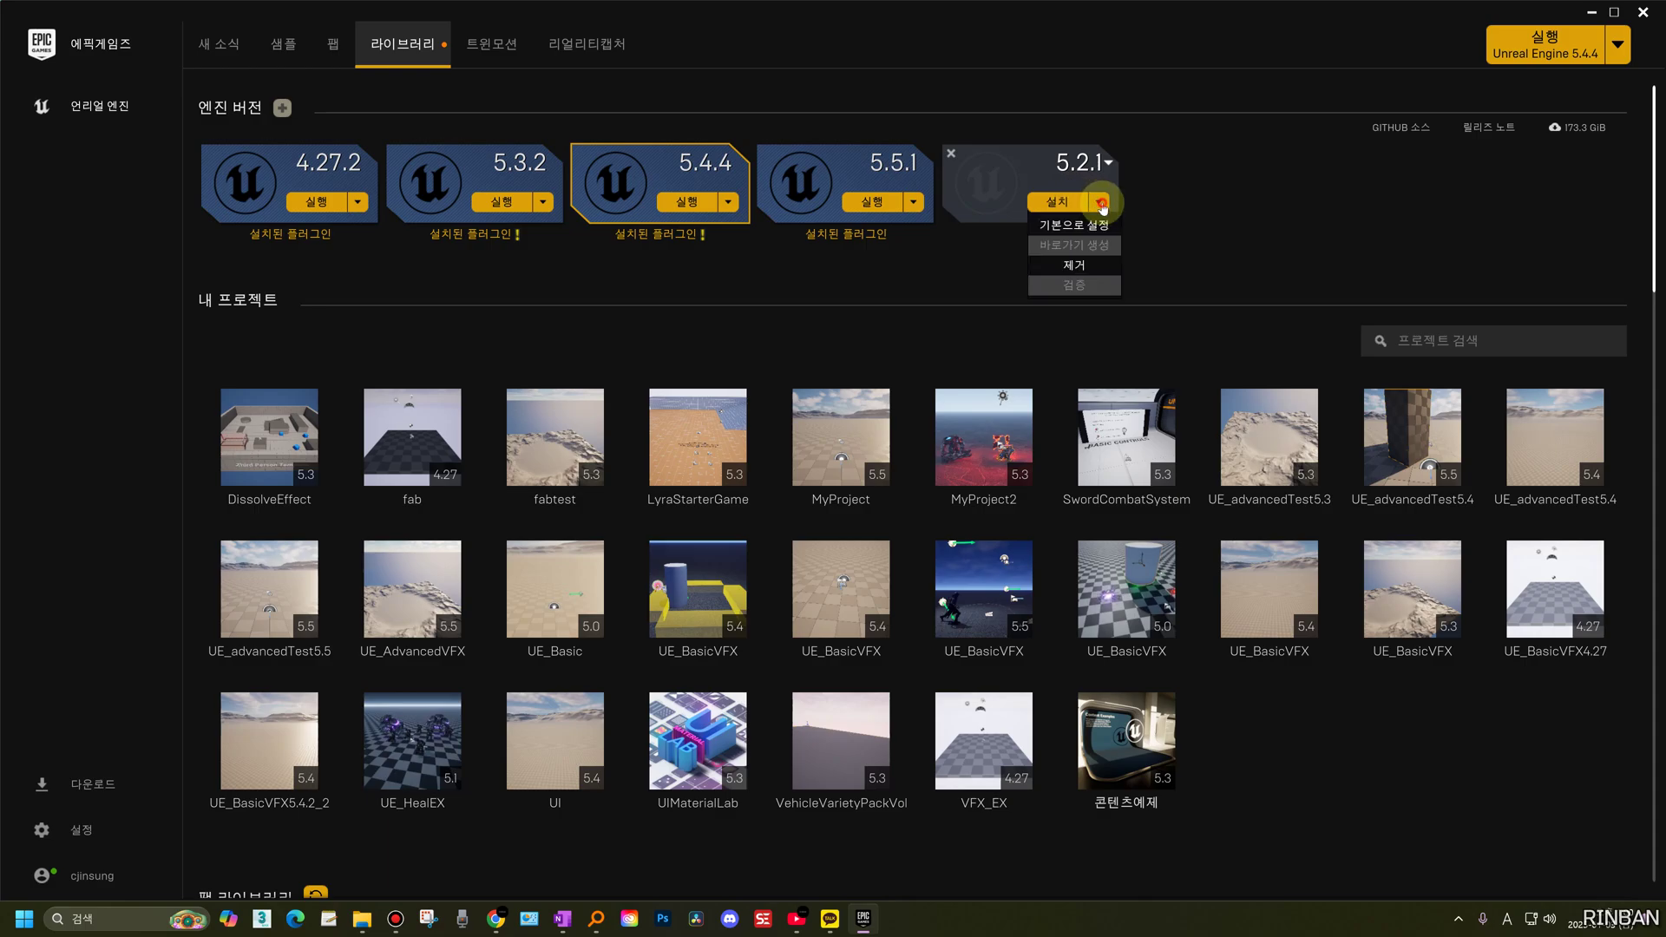
{"action": "left_click", "coordinate": [970, 195]}
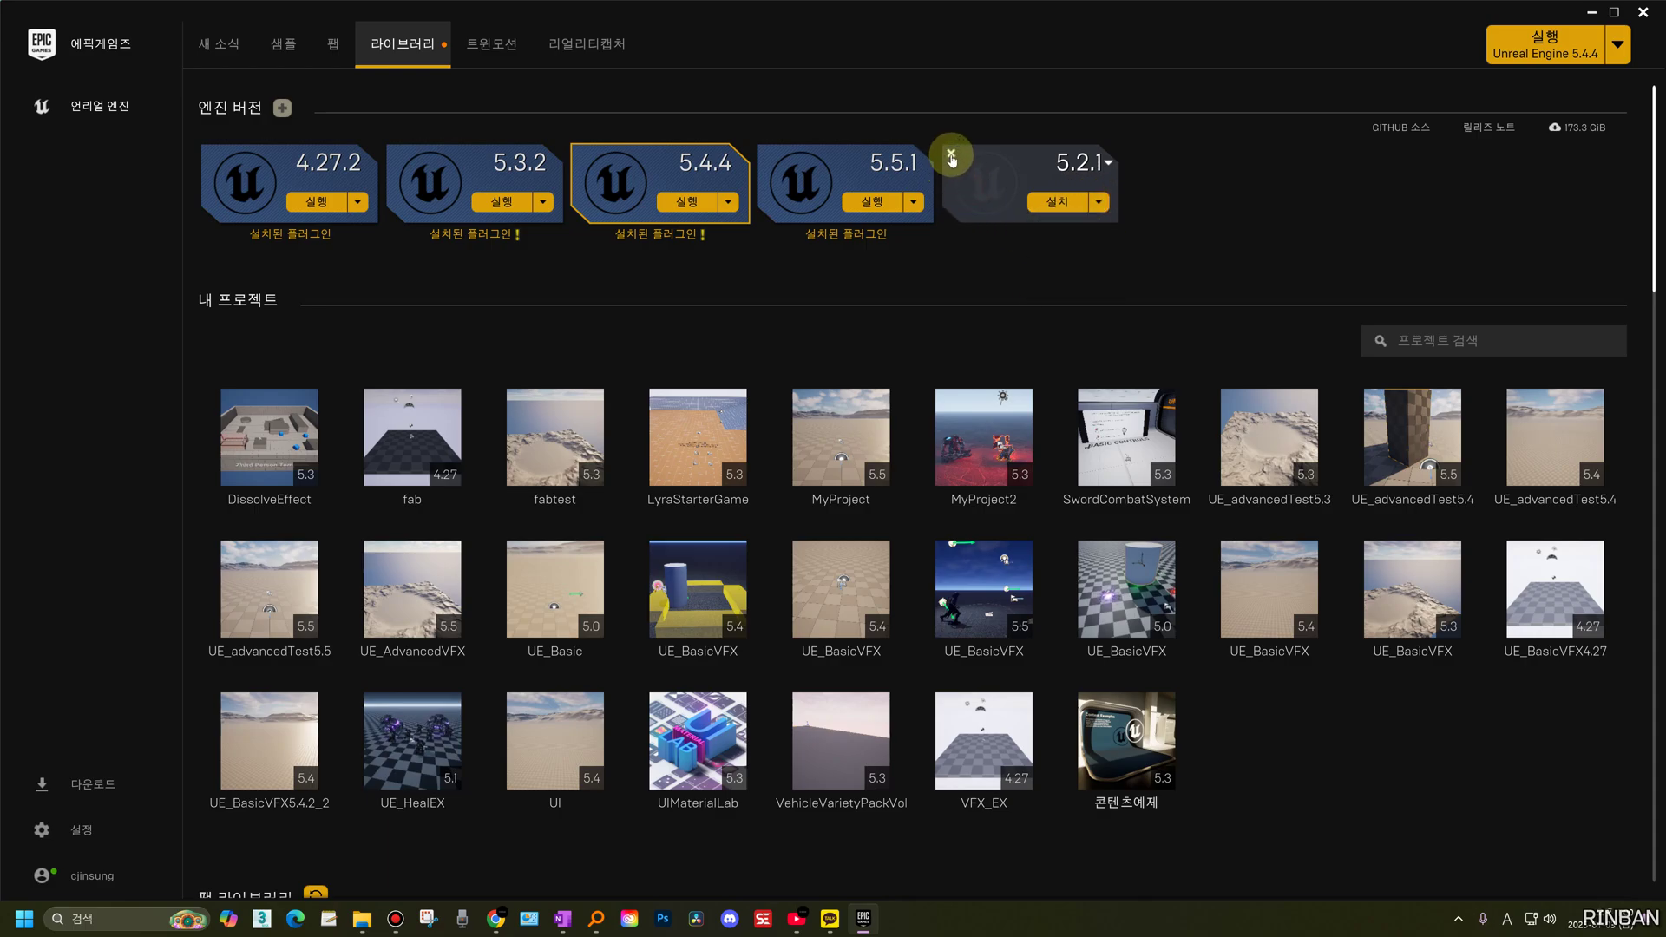
{"action": "left_click", "coordinate": [951, 156]}
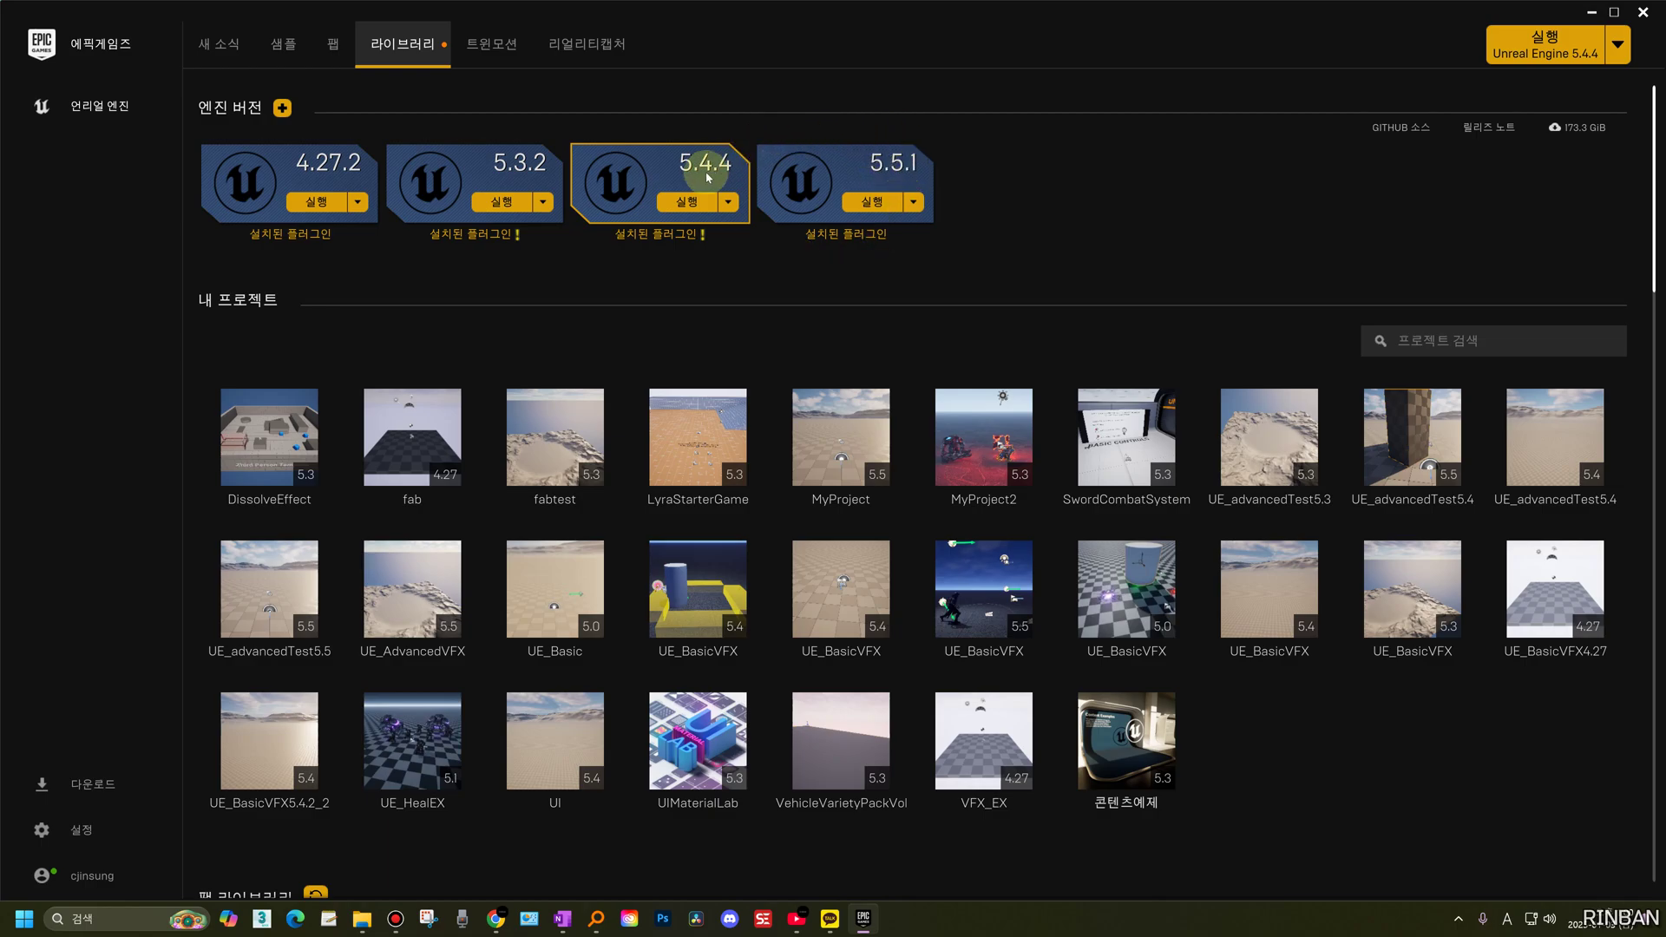
- Open the Fab marketplace website from the launcher and look through its home page
{"action": "left_click", "coordinate": [332, 52]}
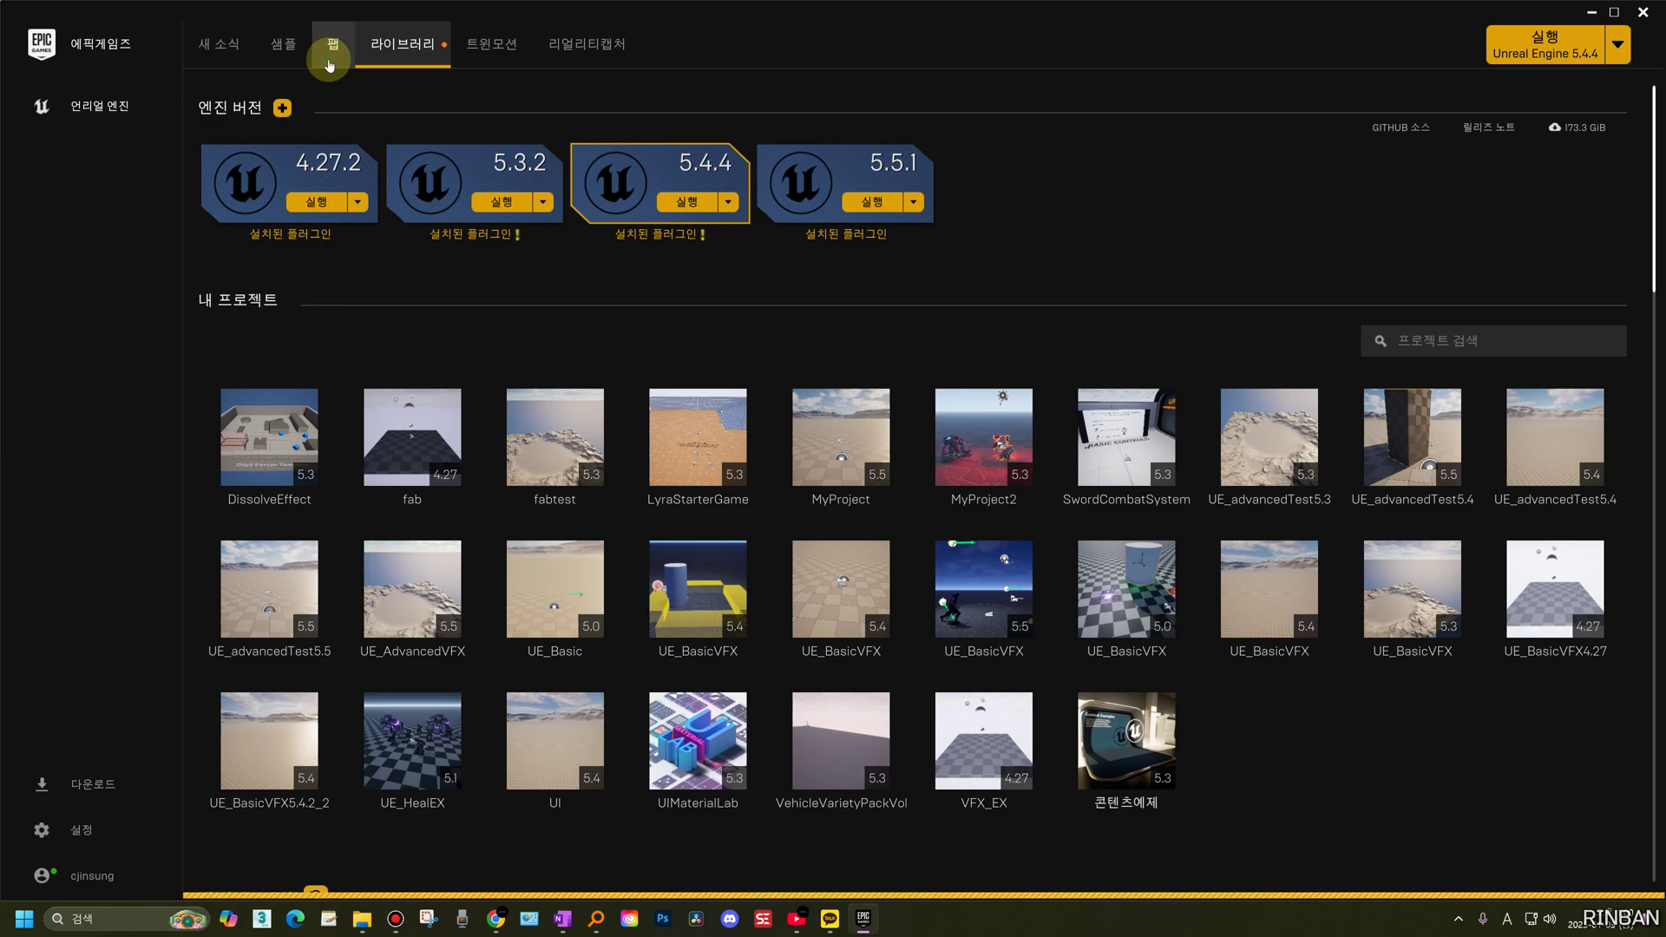
{"action": "left_click", "coordinate": [951, 652]}
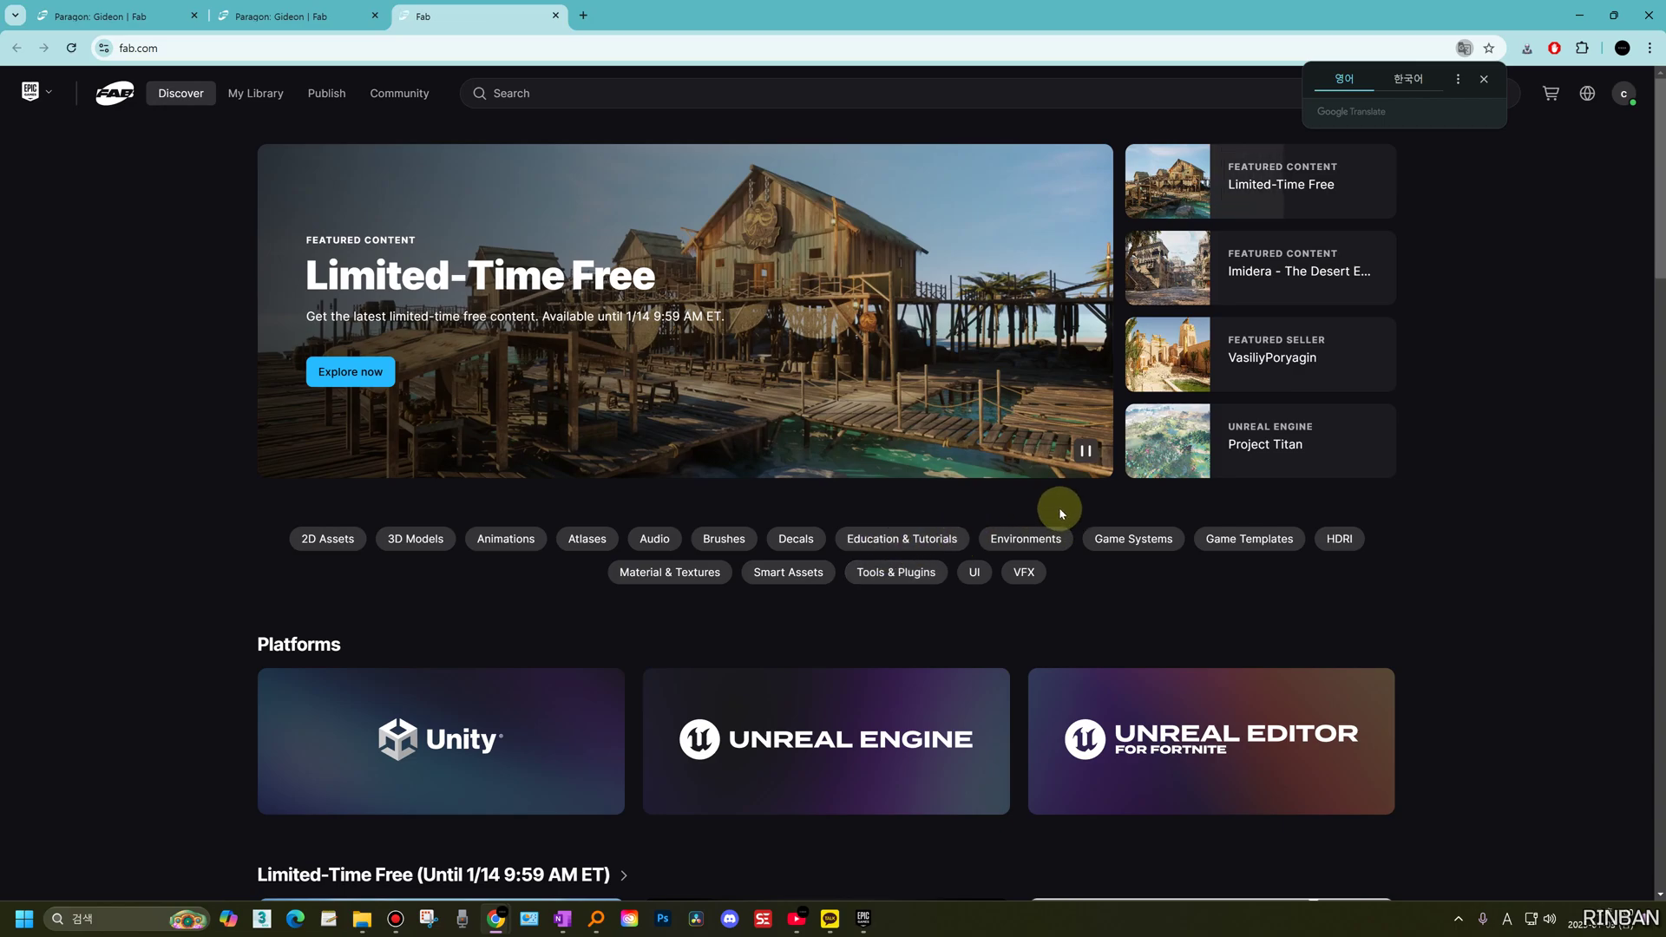
{"action": "scroll", "coordinate": [1059, 512], "scroll_direction": "down", "scroll_amount": 5}
{"action": "scroll", "coordinate": [1053, 502], "scroll_direction": "up", "scroll_amount": 5}
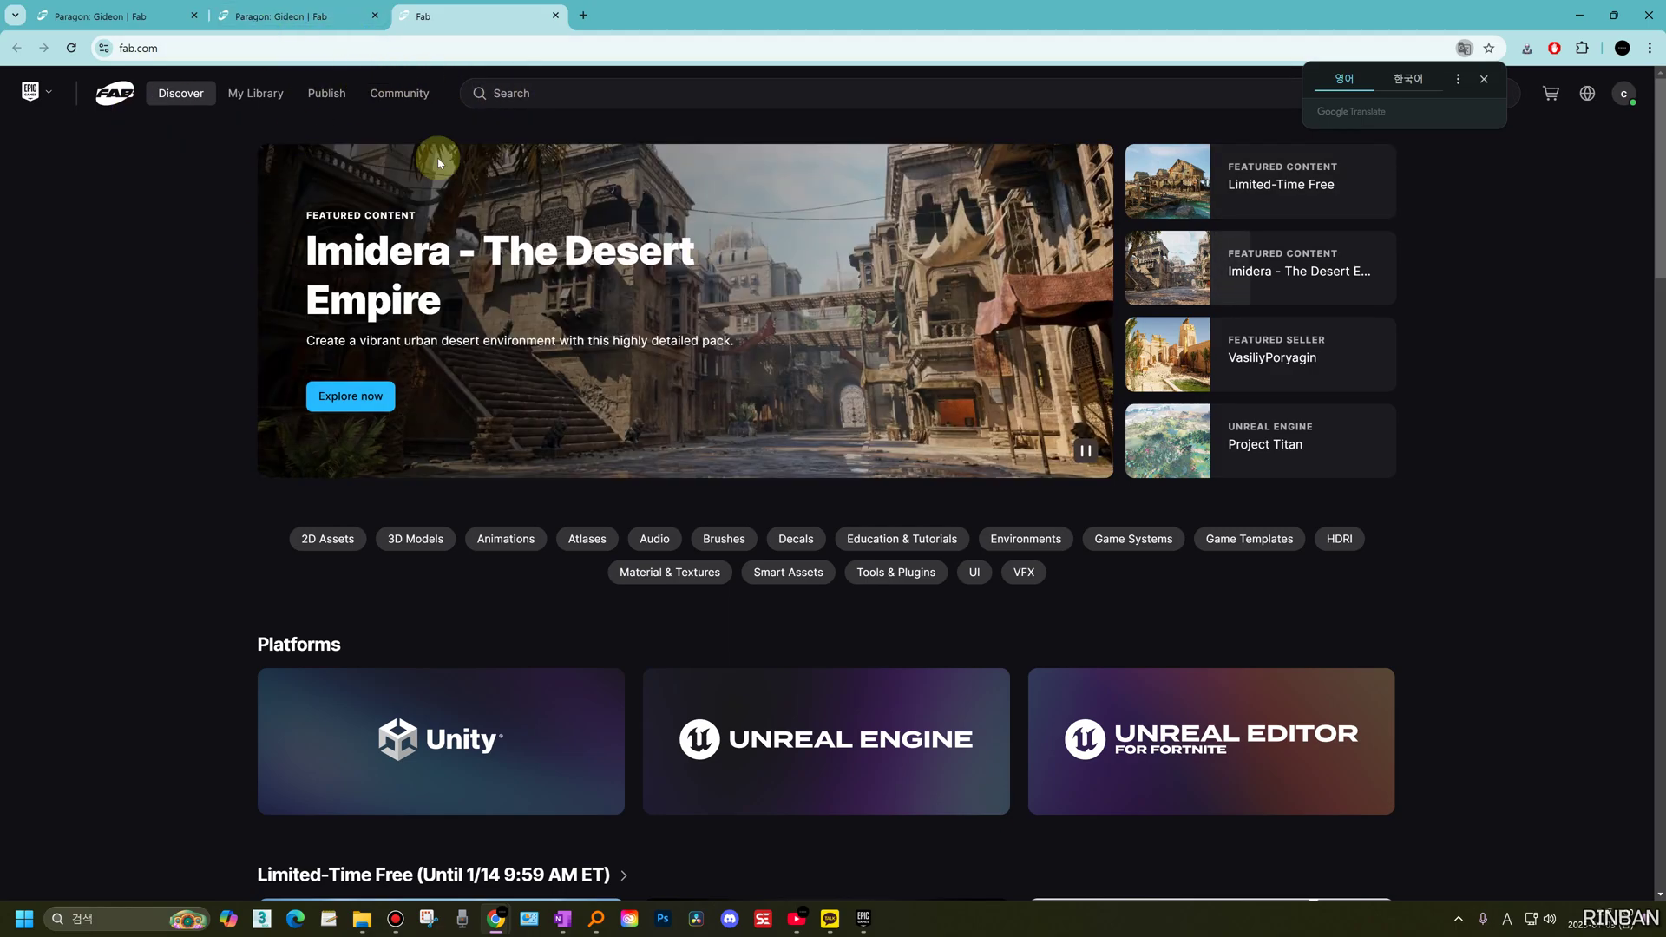
- Open the Paragon: Gideon listing on Fab and highlight its product title
{"action": "left_click", "coordinate": [310, 21]}
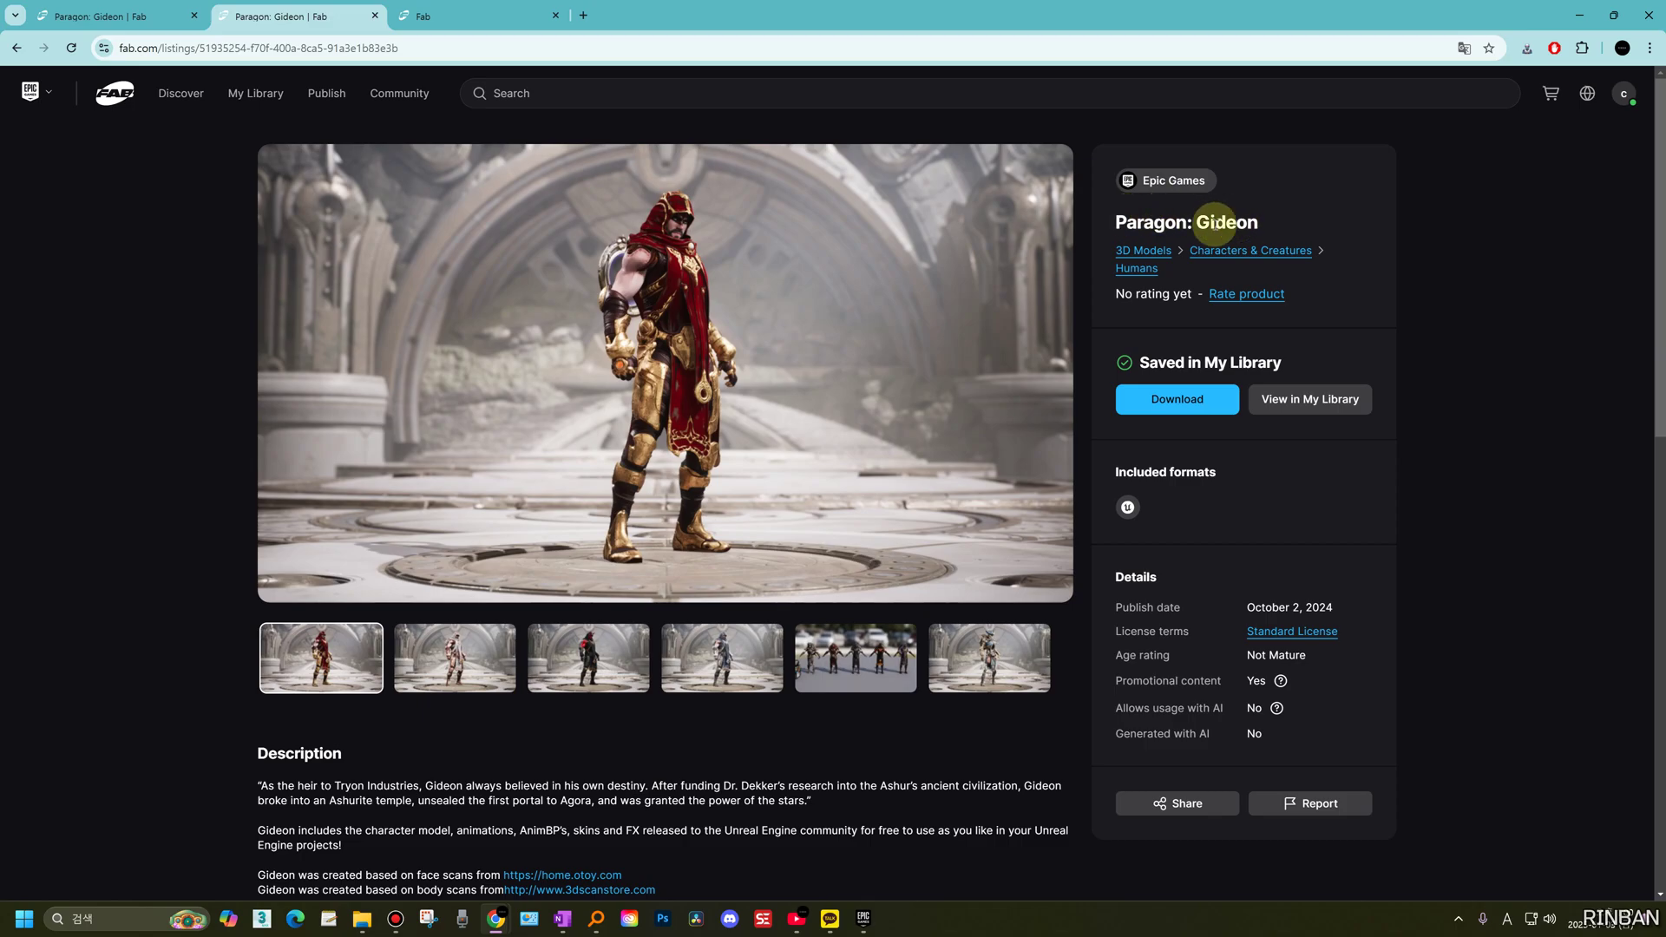
{"action": "left_click_drag", "start_coordinate": [1118, 222], "coordinate": [1275, 223]}
{"action": "left_click", "coordinate": [1265, 223]}
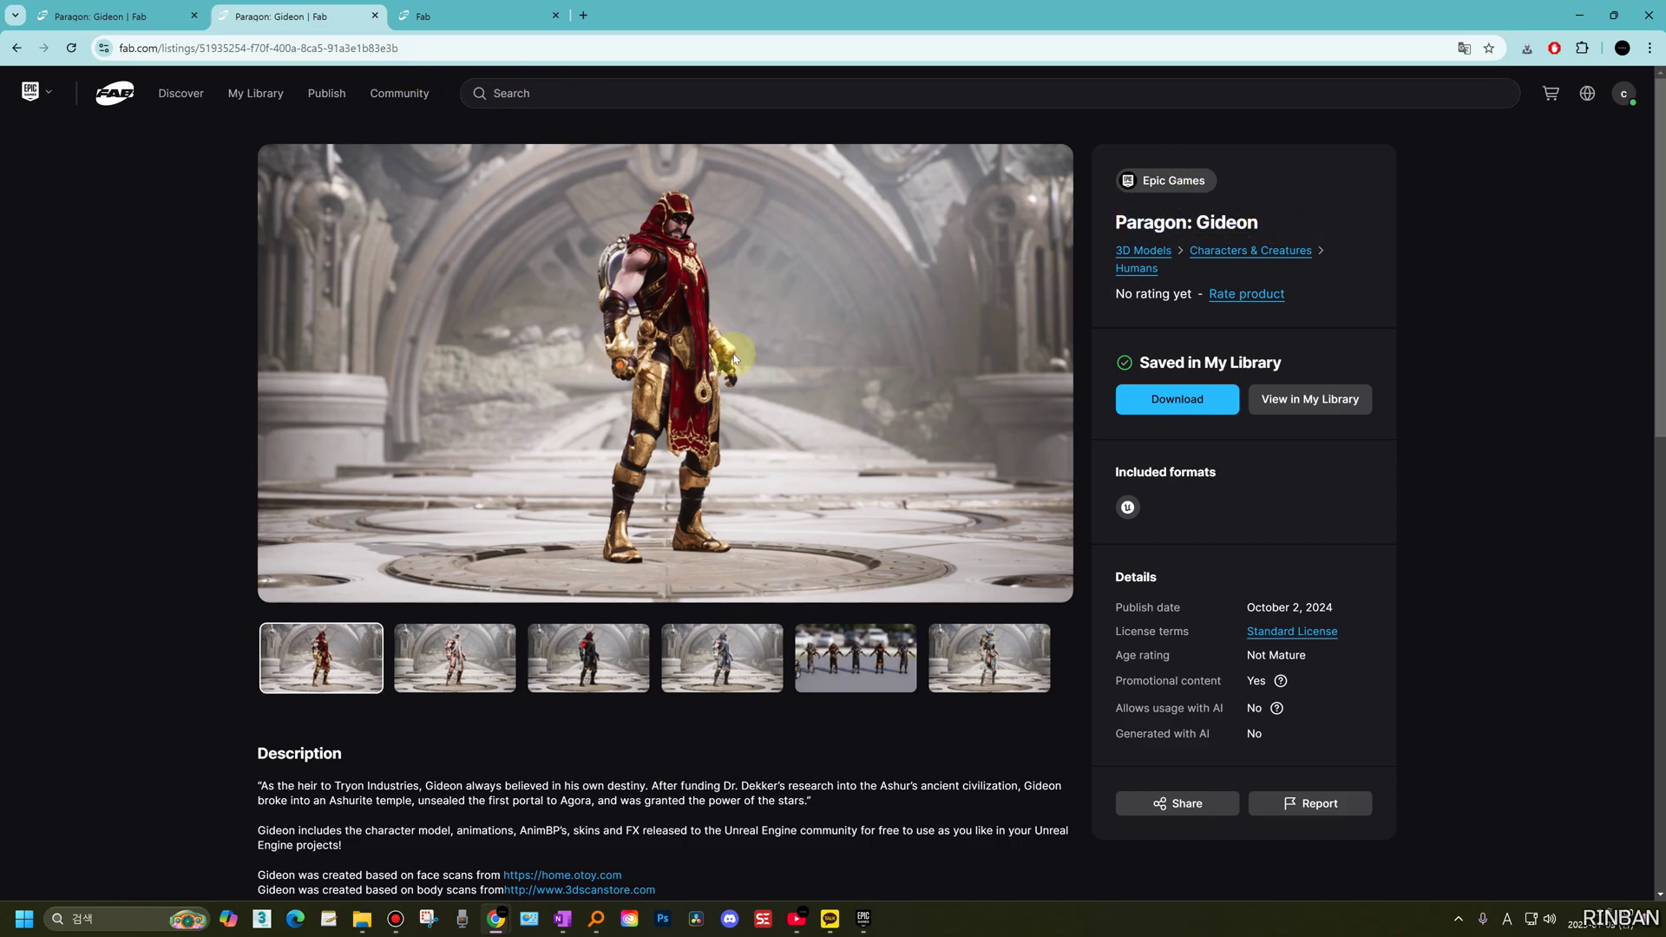
- Review the download dialog of Paragon: Gideon for the ways to get its Unreal Engine files, and close it
{"action": "left_click", "coordinate": [1172, 410]}
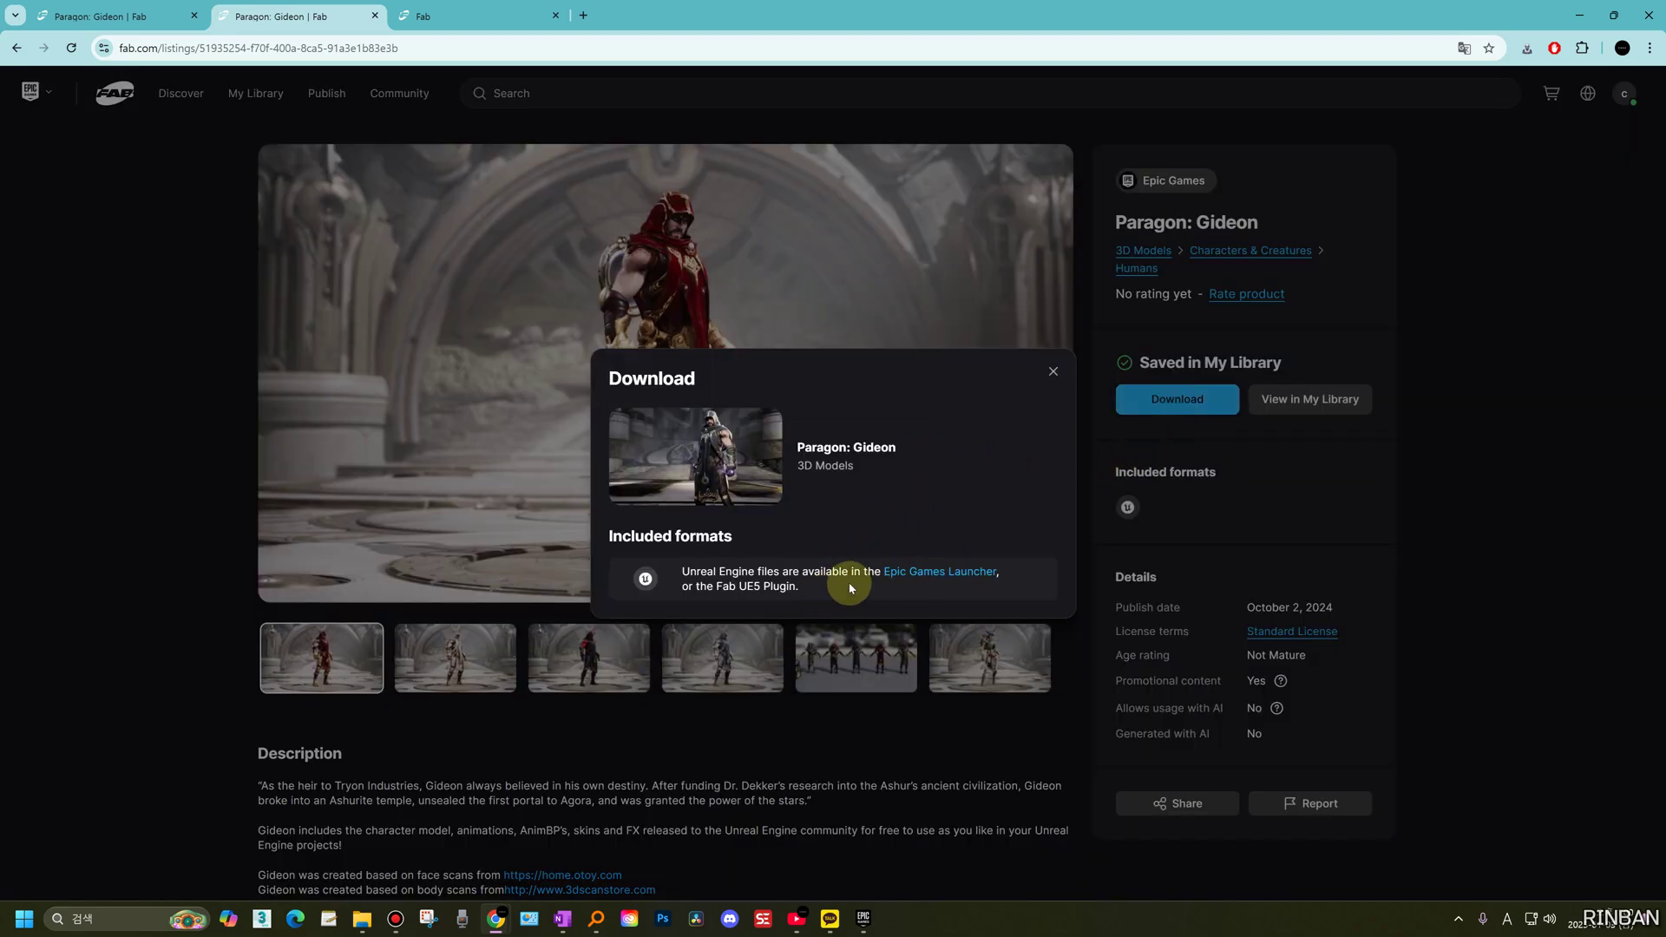
{"action": "left_click_drag", "start_coordinate": [716, 587], "coordinate": [924, 593]}
{"action": "left_click_drag", "start_coordinate": [1022, 570], "coordinate": [727, 571]}
{"action": "left_click", "coordinate": [894, 487]}
{"action": "left_click", "coordinate": [1052, 367]}
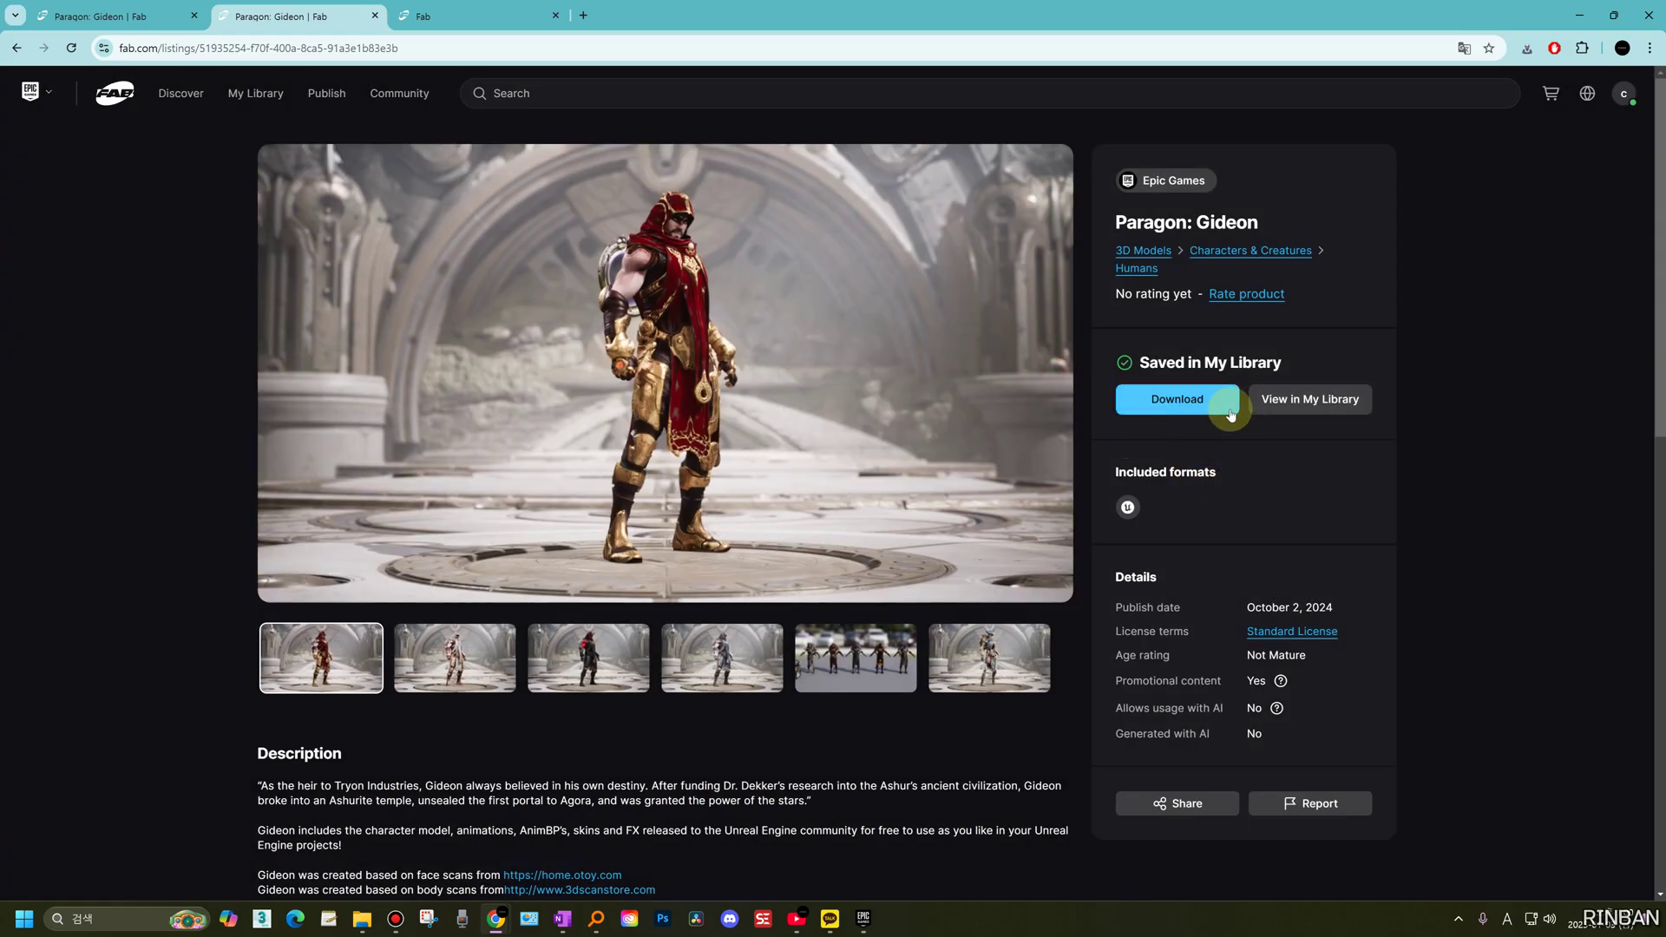
- Check the supported engine versions in the Included formats section of the Paragon: Gideon listing
{"action": "scroll", "coordinate": [510, 760], "scroll_direction": "down", "scroll_amount": 4}
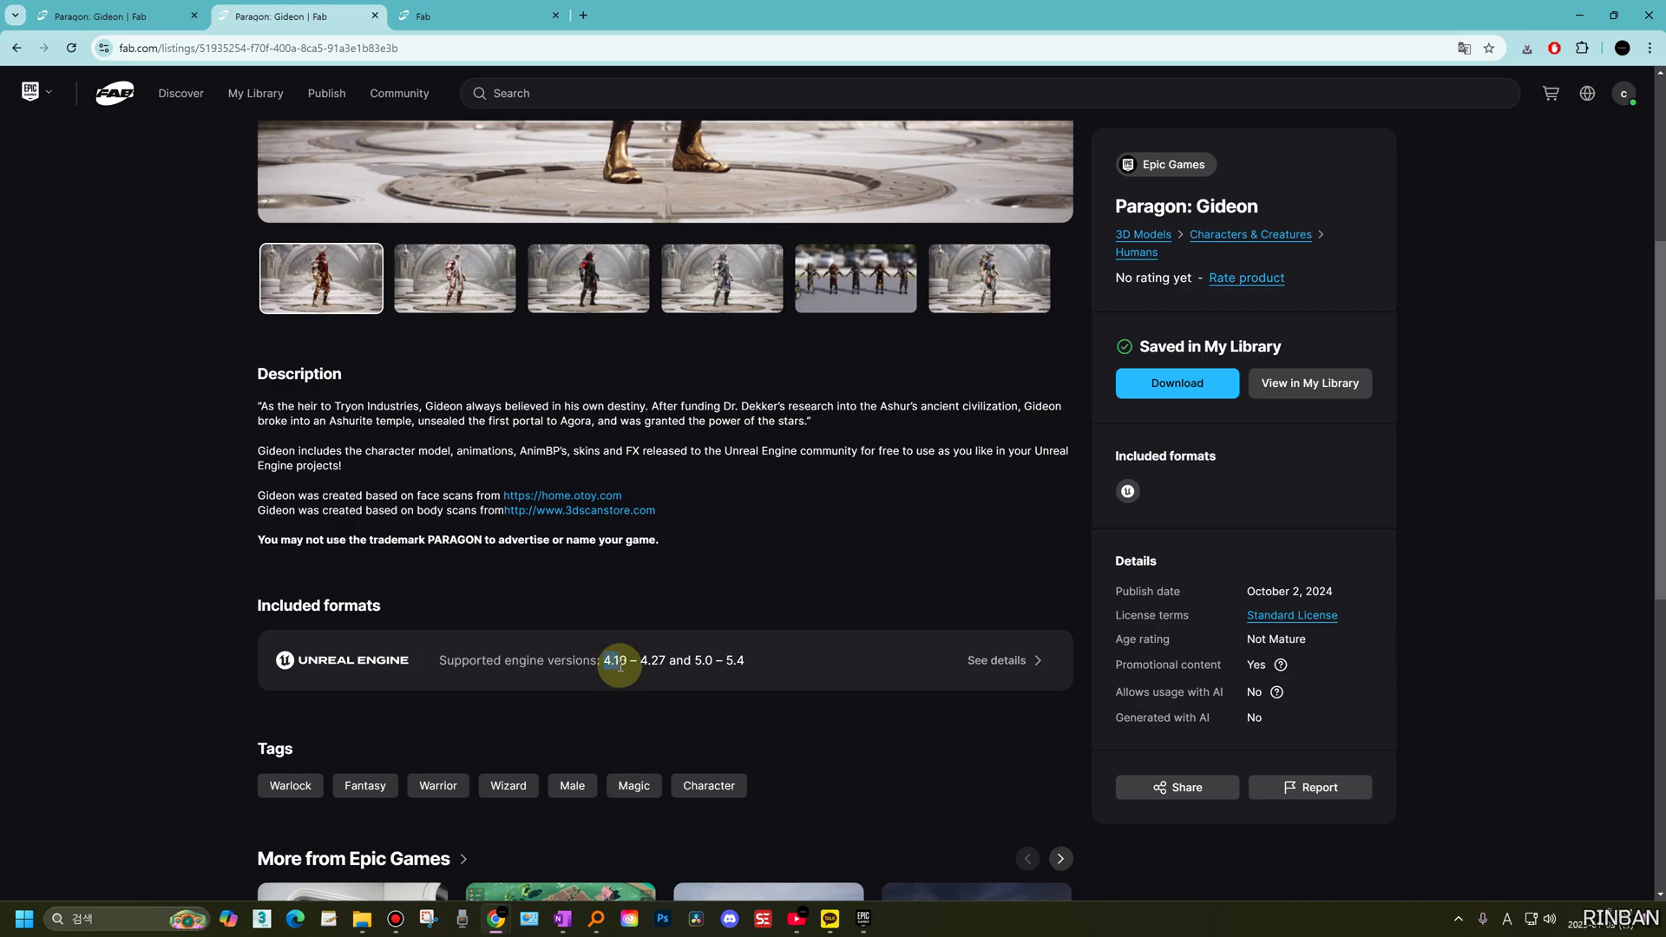
{"action": "left_click_drag", "start_coordinate": [642, 662], "coordinate": [718, 666]}
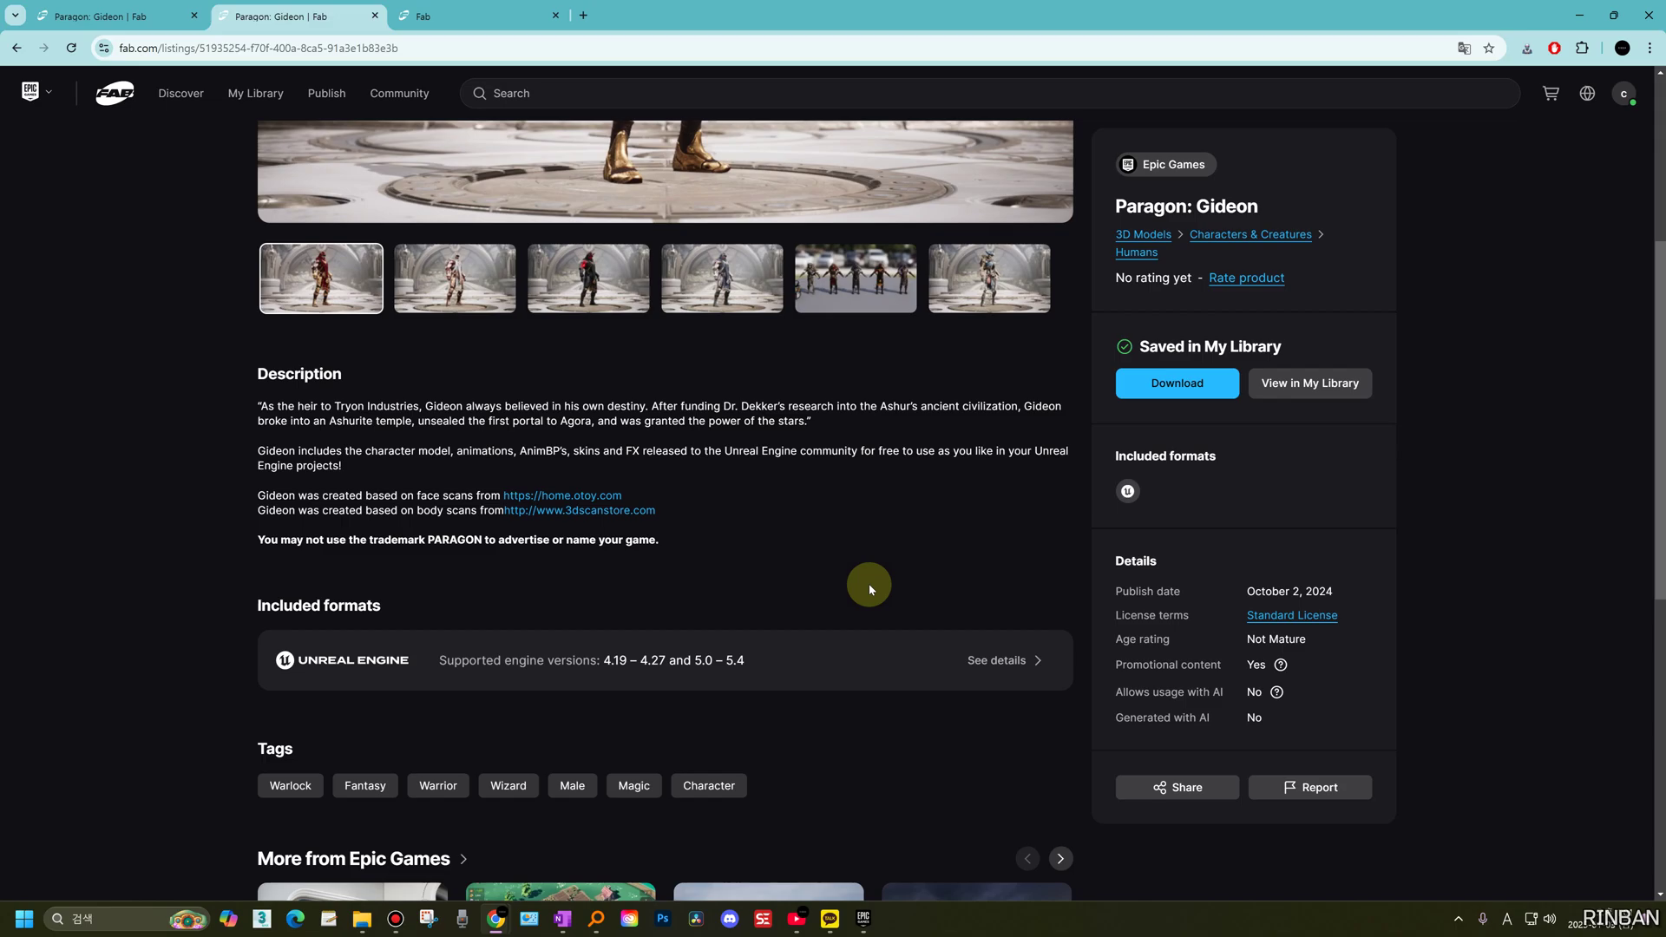
{"action": "scroll", "coordinate": [870, 588], "scroll_direction": "up", "scroll_amount": 4}
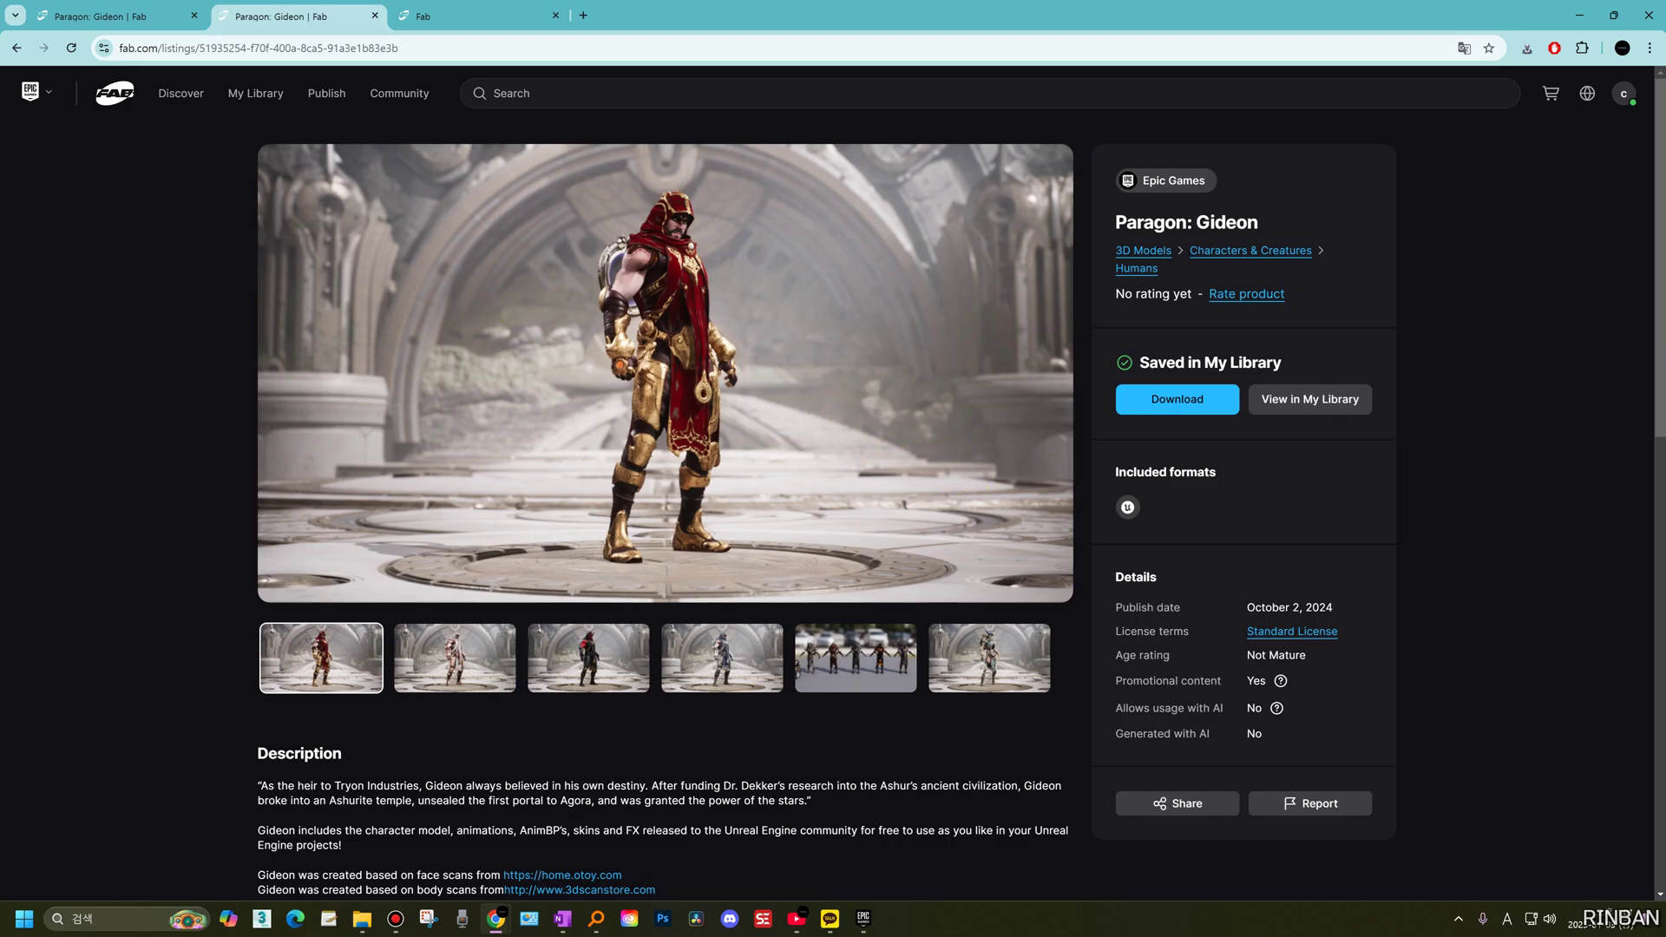
- Launch Unreal Engine 5.4.4 from the Epic Games Launcher and create a Blank Games project named MyProject in G:\Dev
{"action": "key", "text": "alt+Tab"}
{"action": "left_click", "coordinate": [402, 44]}
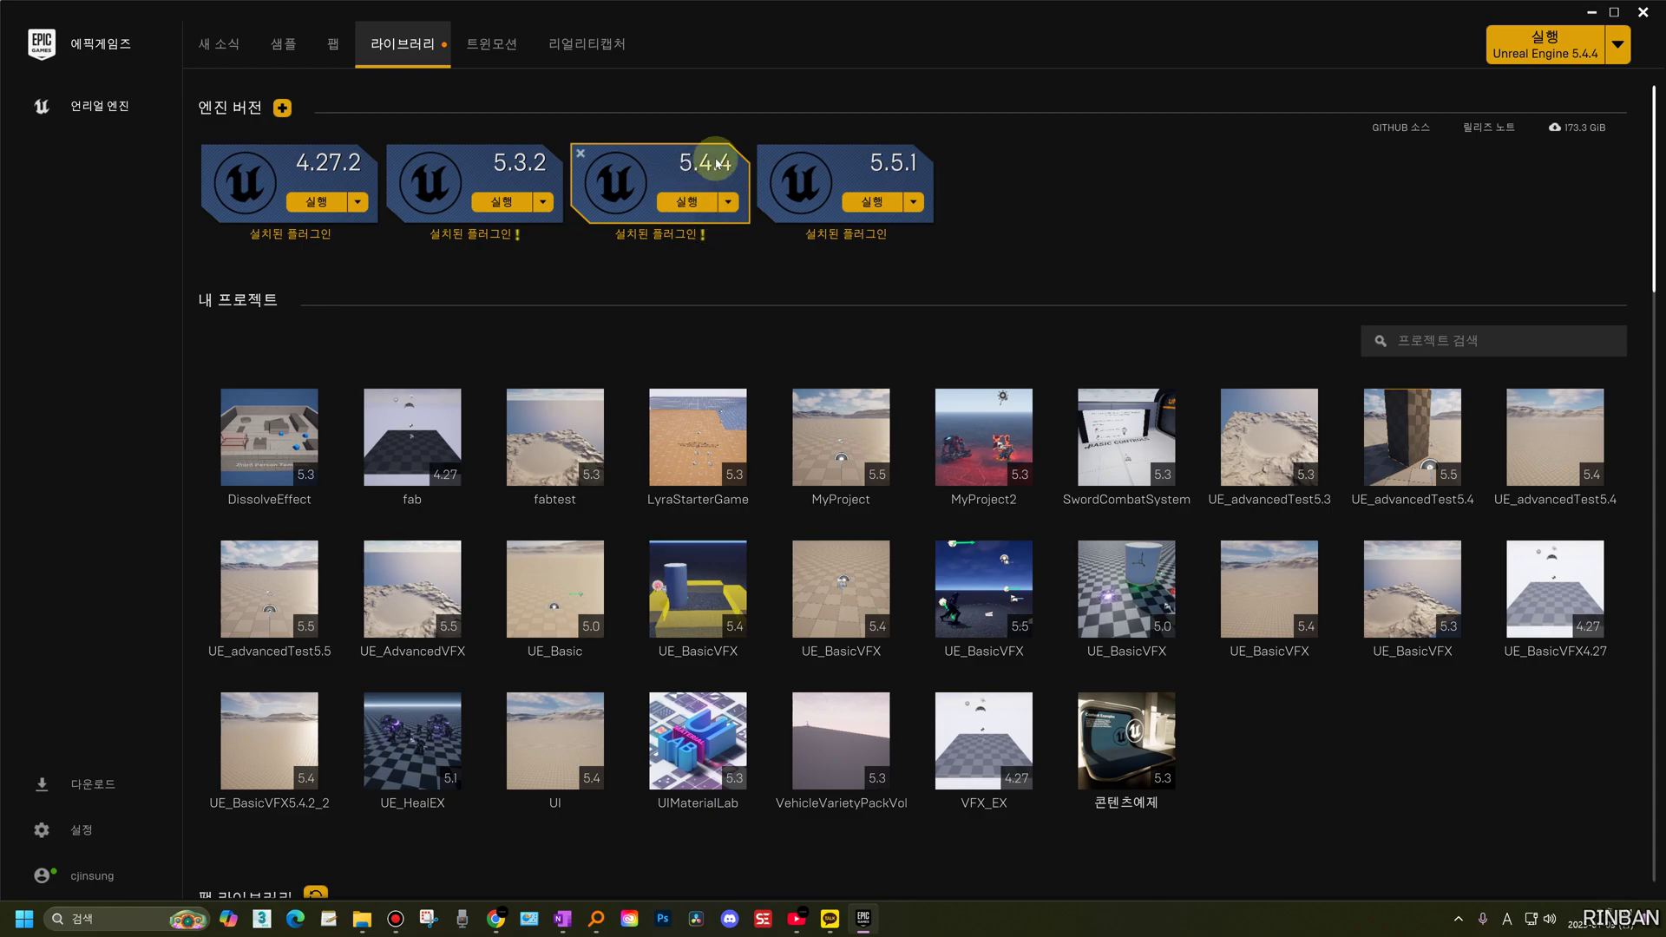
{"action": "left_click", "coordinate": [694, 202]}
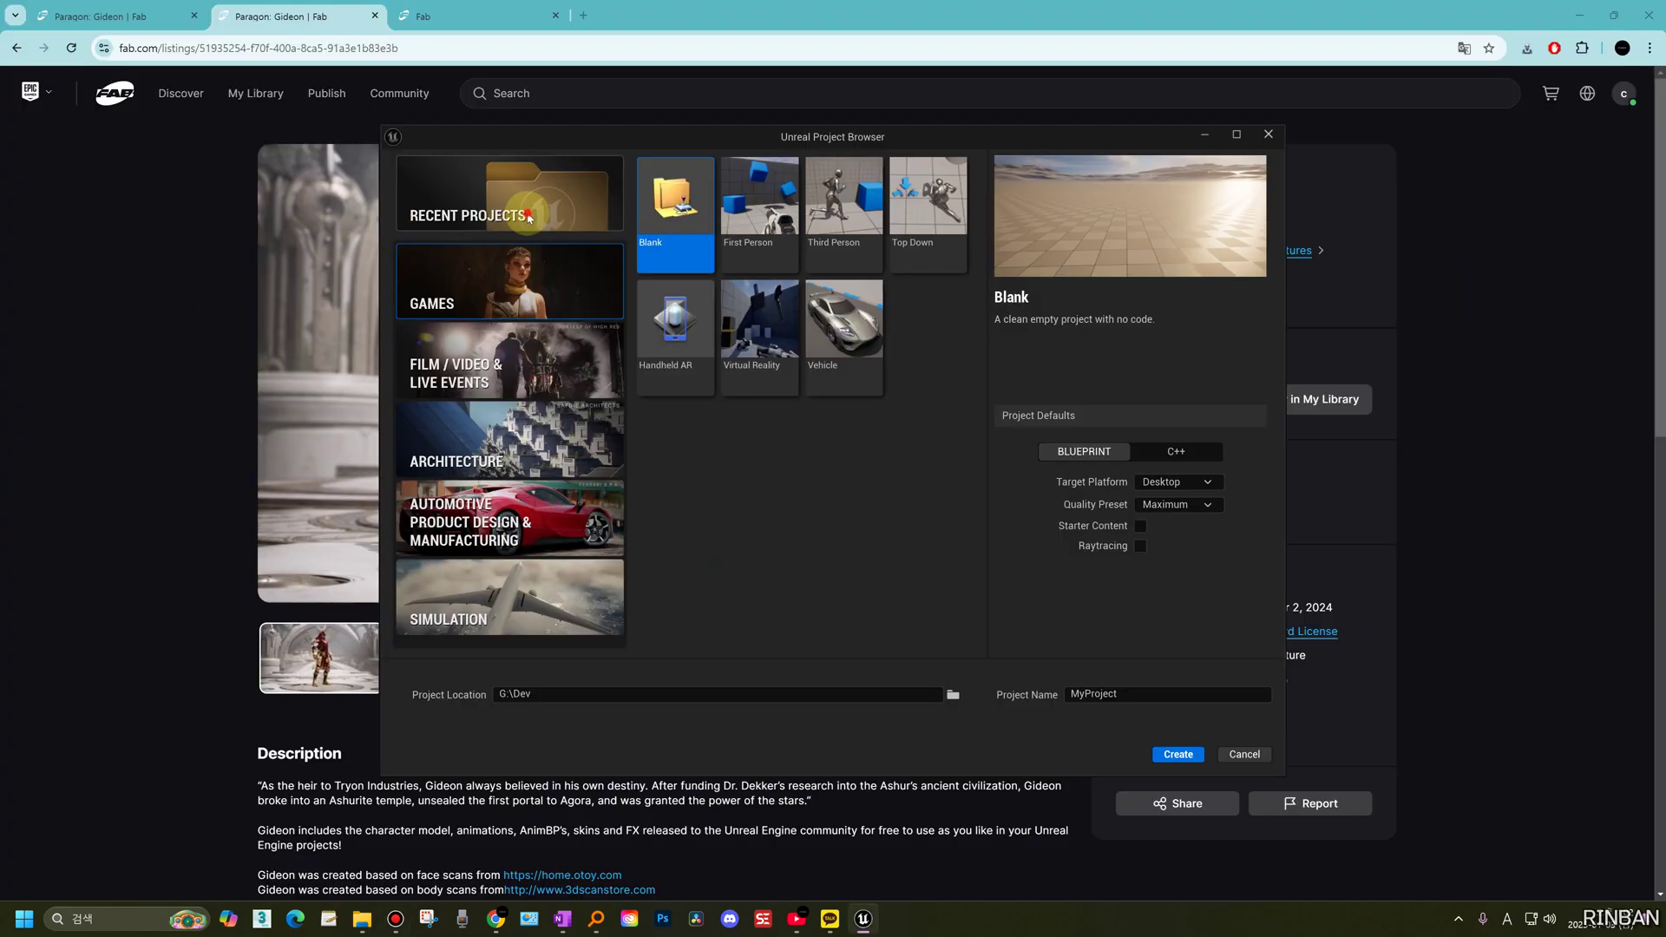
{"action": "left_click", "coordinate": [518, 217]}
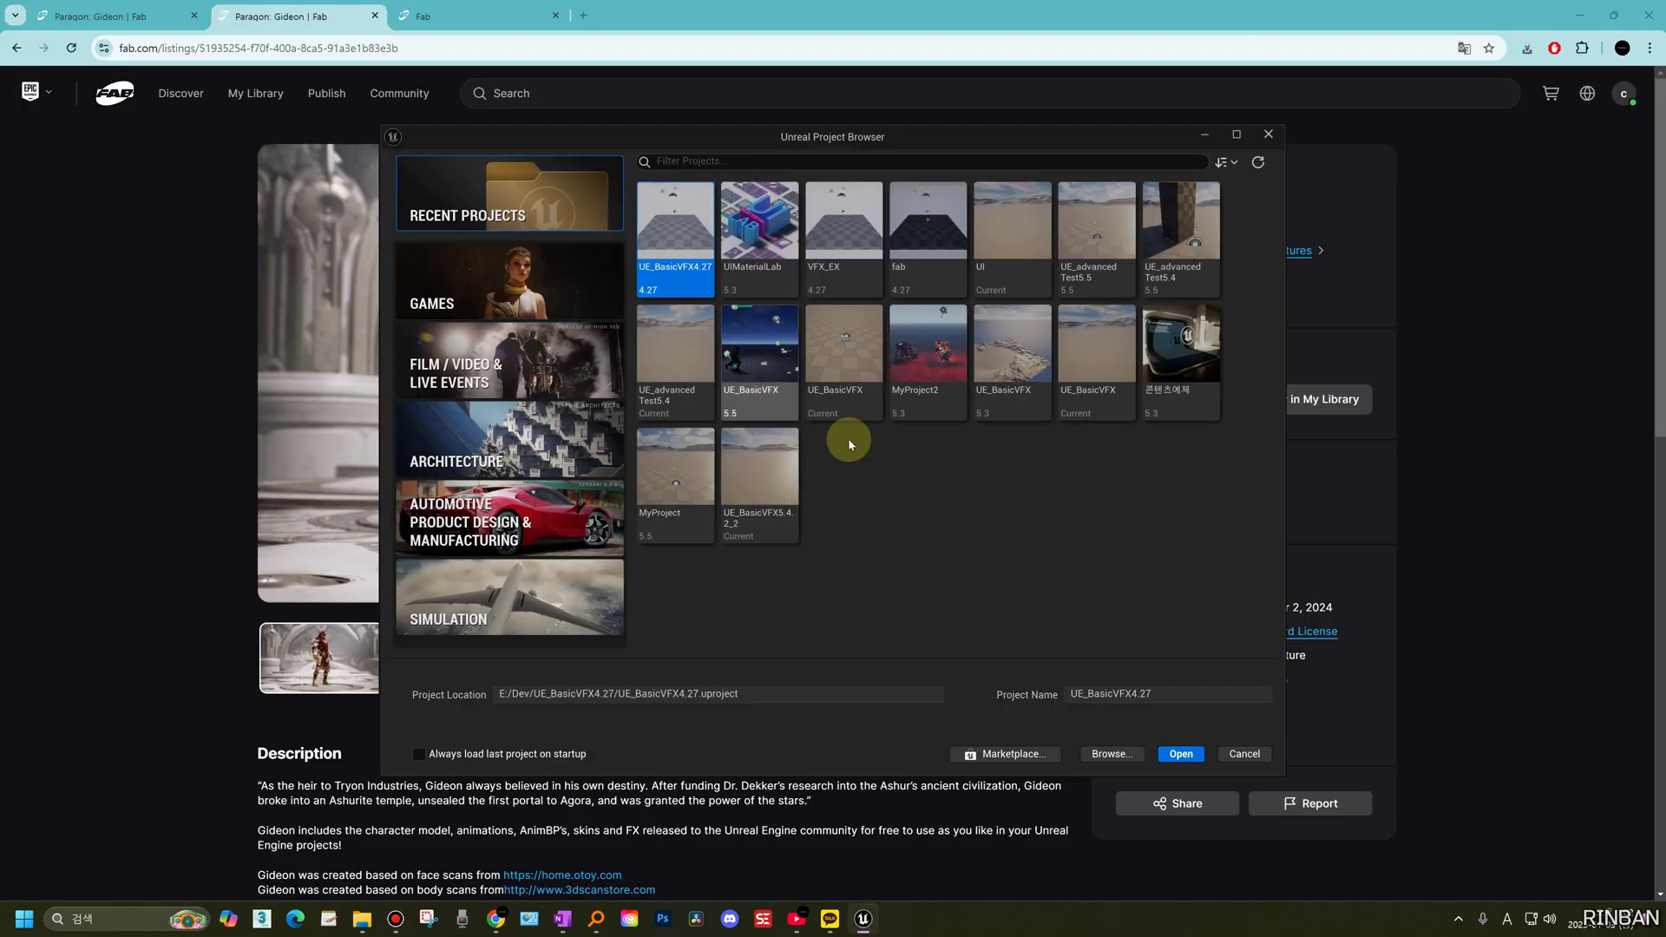
{"action": "left_click", "coordinate": [499, 303]}
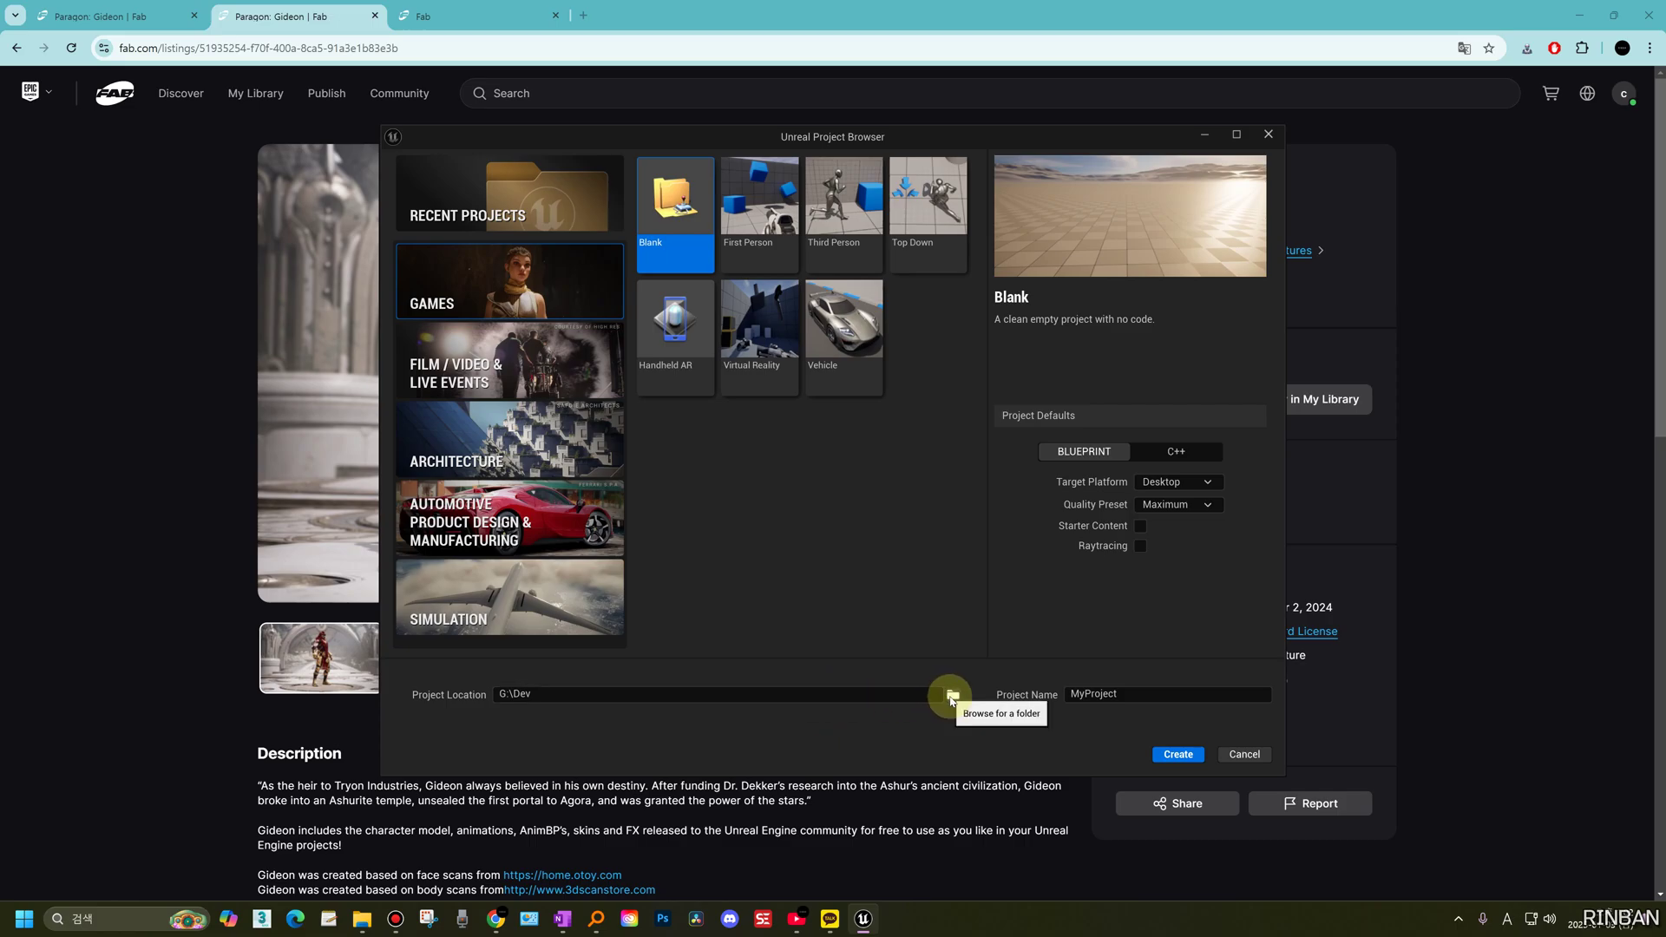
{"action": "left_click", "coordinate": [1176, 754]}
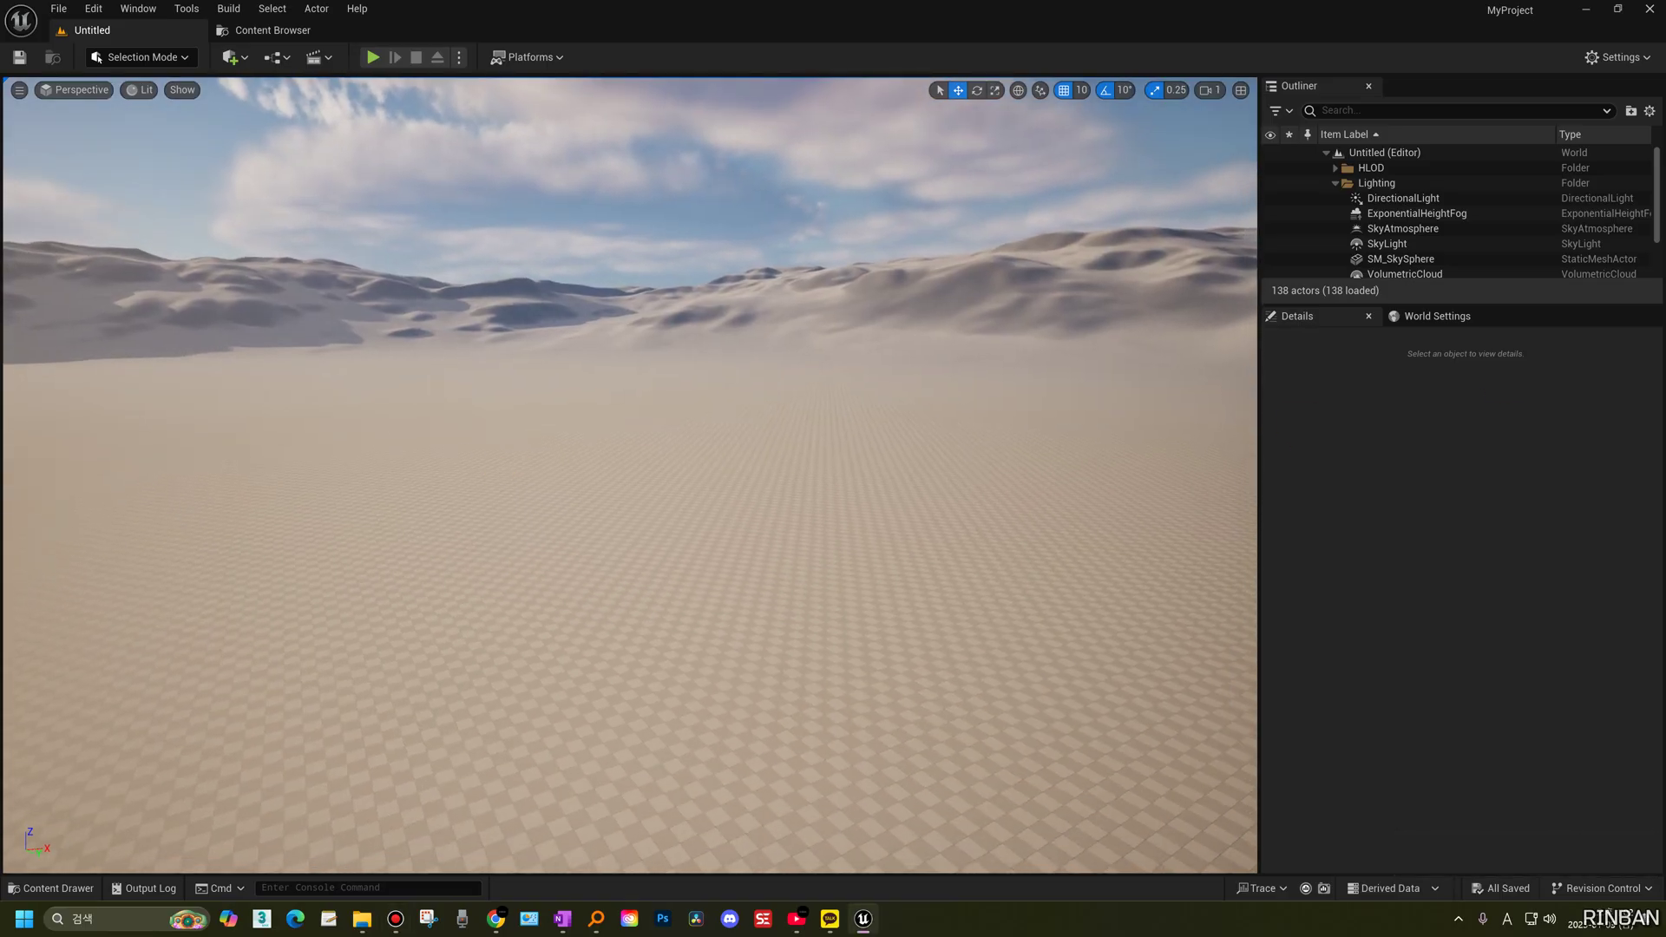
- Check the editor version in the About Unreal Editor window and close the window
{"action": "left_click", "coordinate": [359, 12]}
{"action": "left_click", "coordinate": [412, 346]}
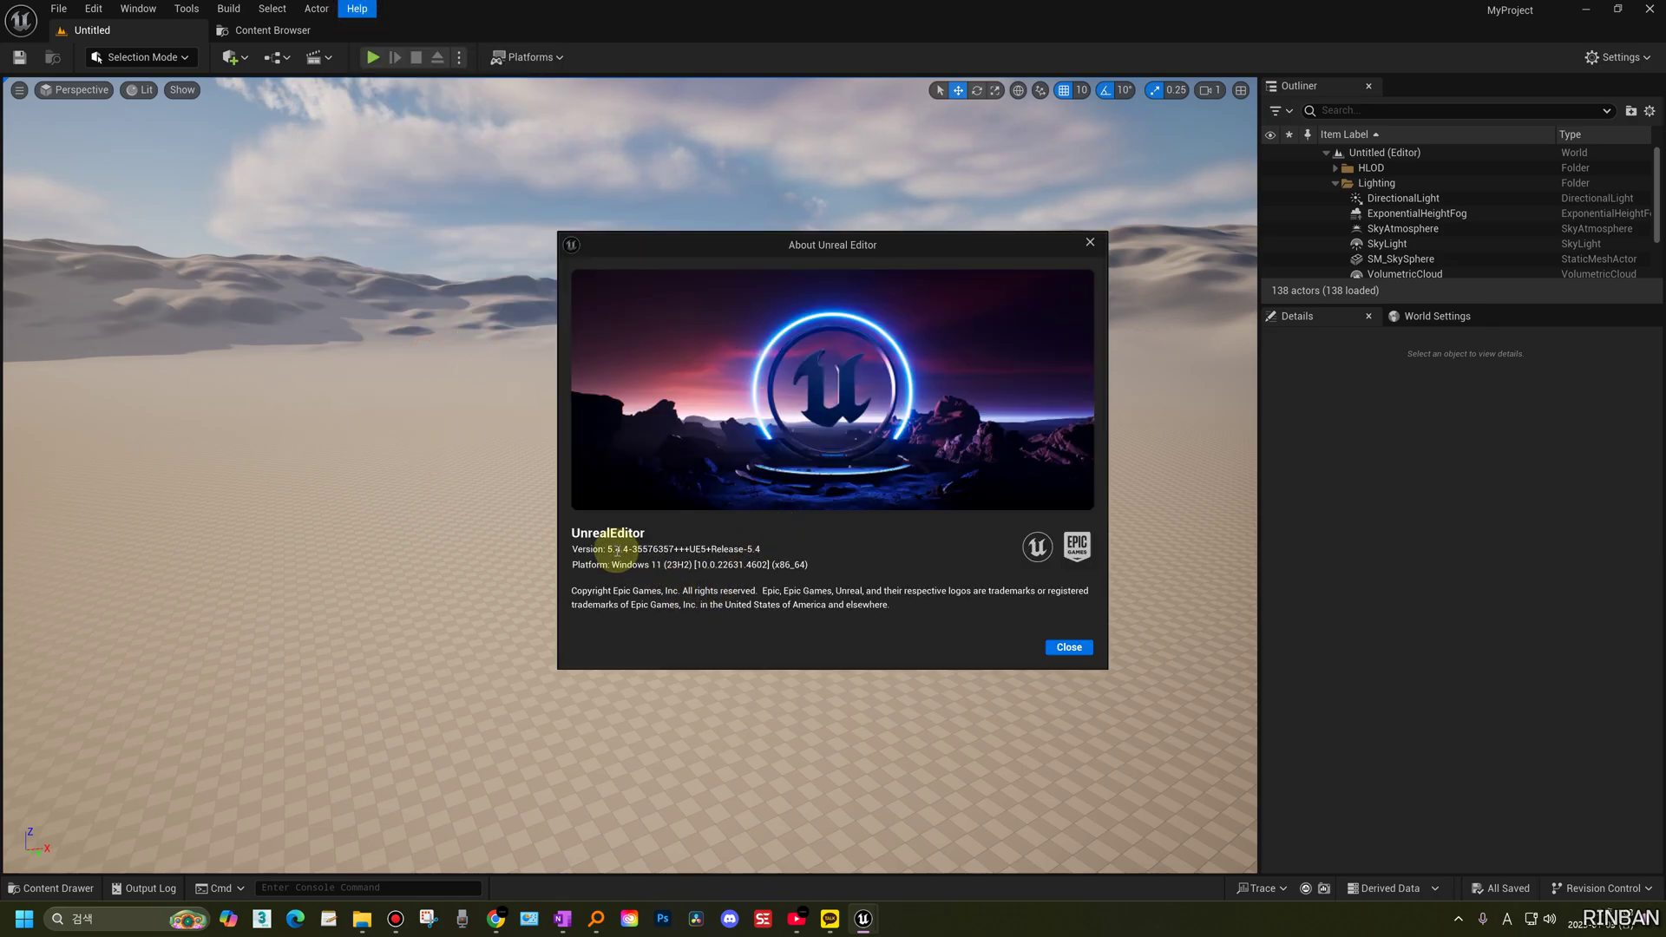
{"action": "left_click", "coordinate": [1090, 242]}
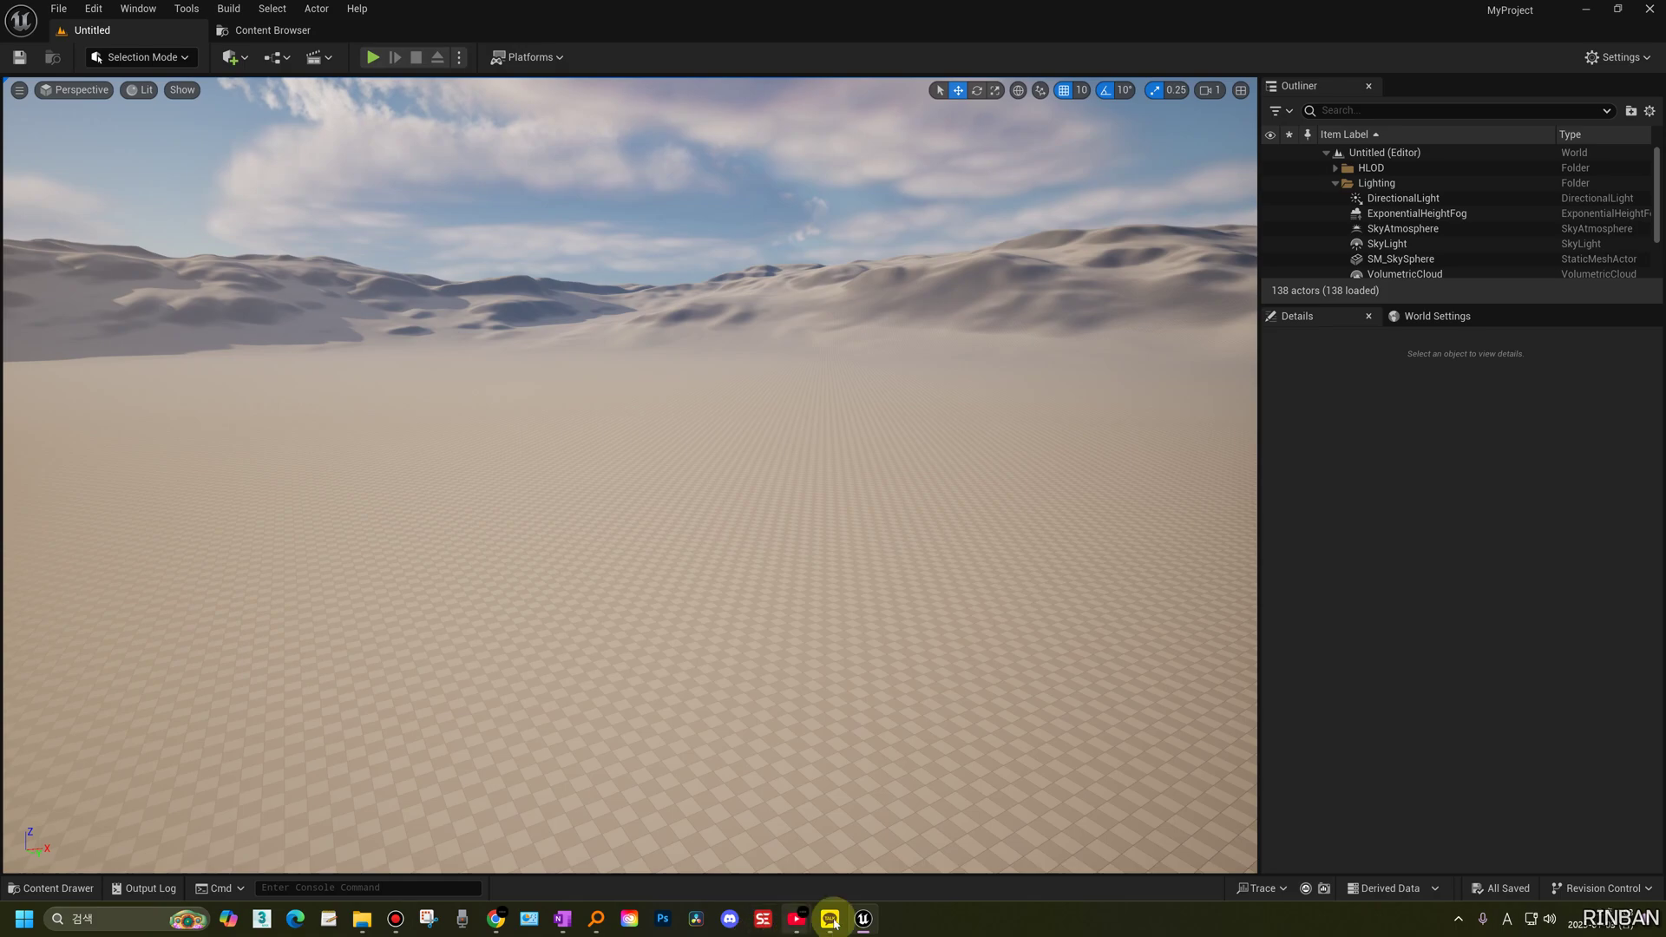
- Switch back to the Epic Games Launcher and search the Fab library for "fab"
{"action": "left_click", "coordinate": [1236, 289]}
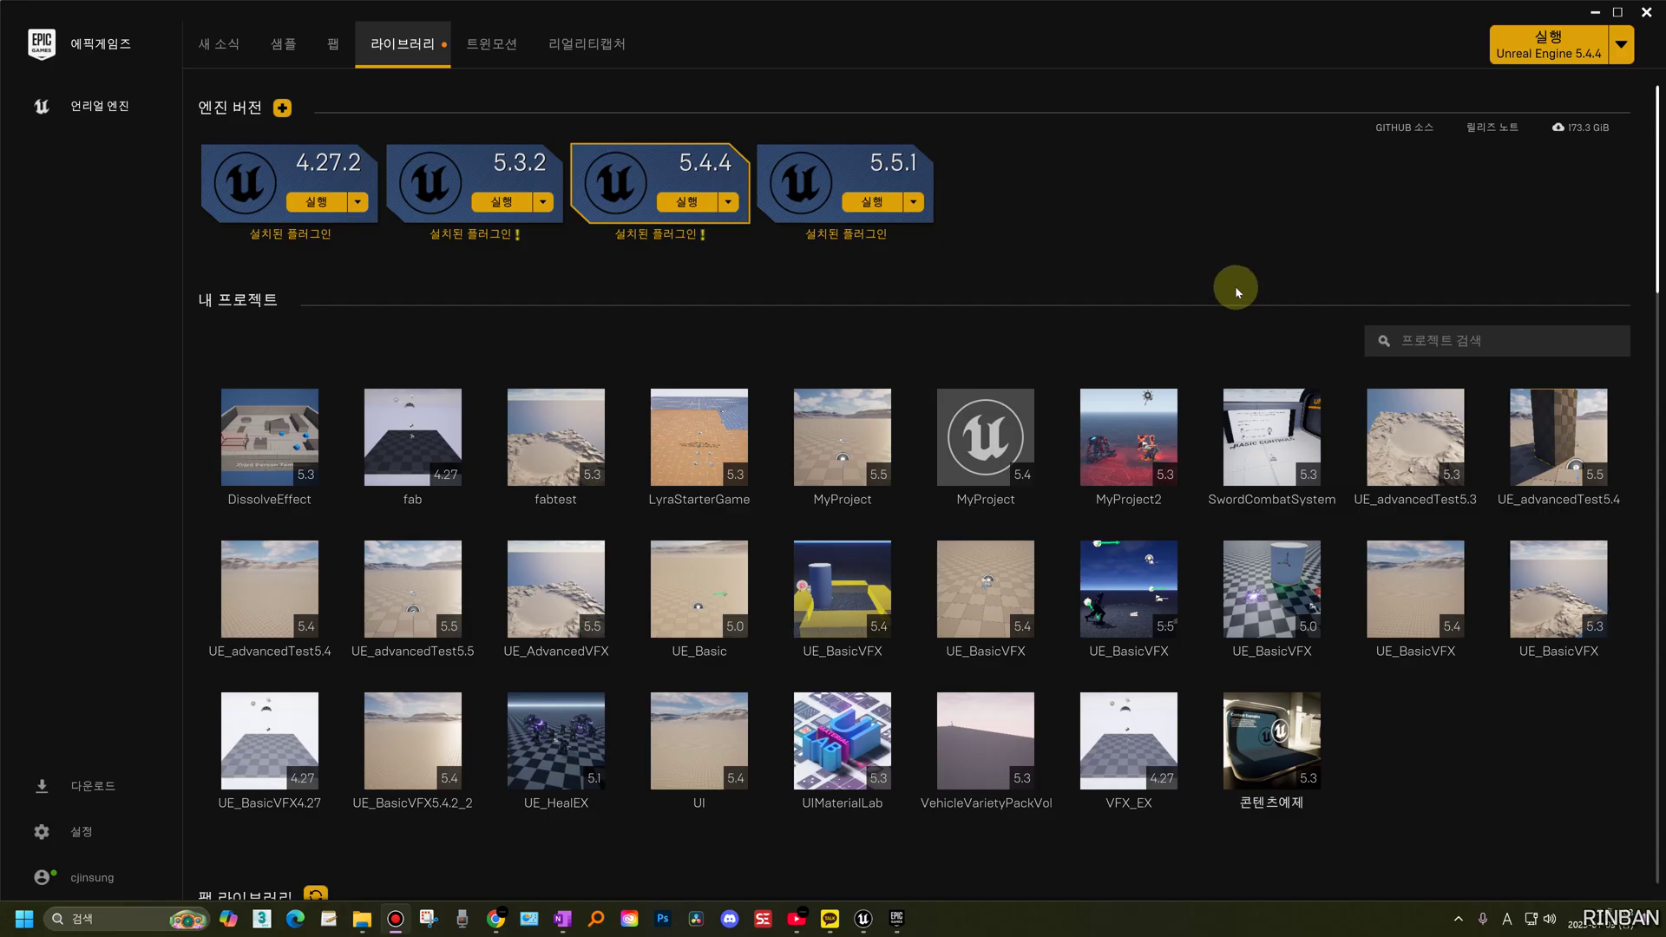
{"action": "scroll", "coordinate": [1217, 279], "scroll_direction": "down", "scroll_amount": 6}
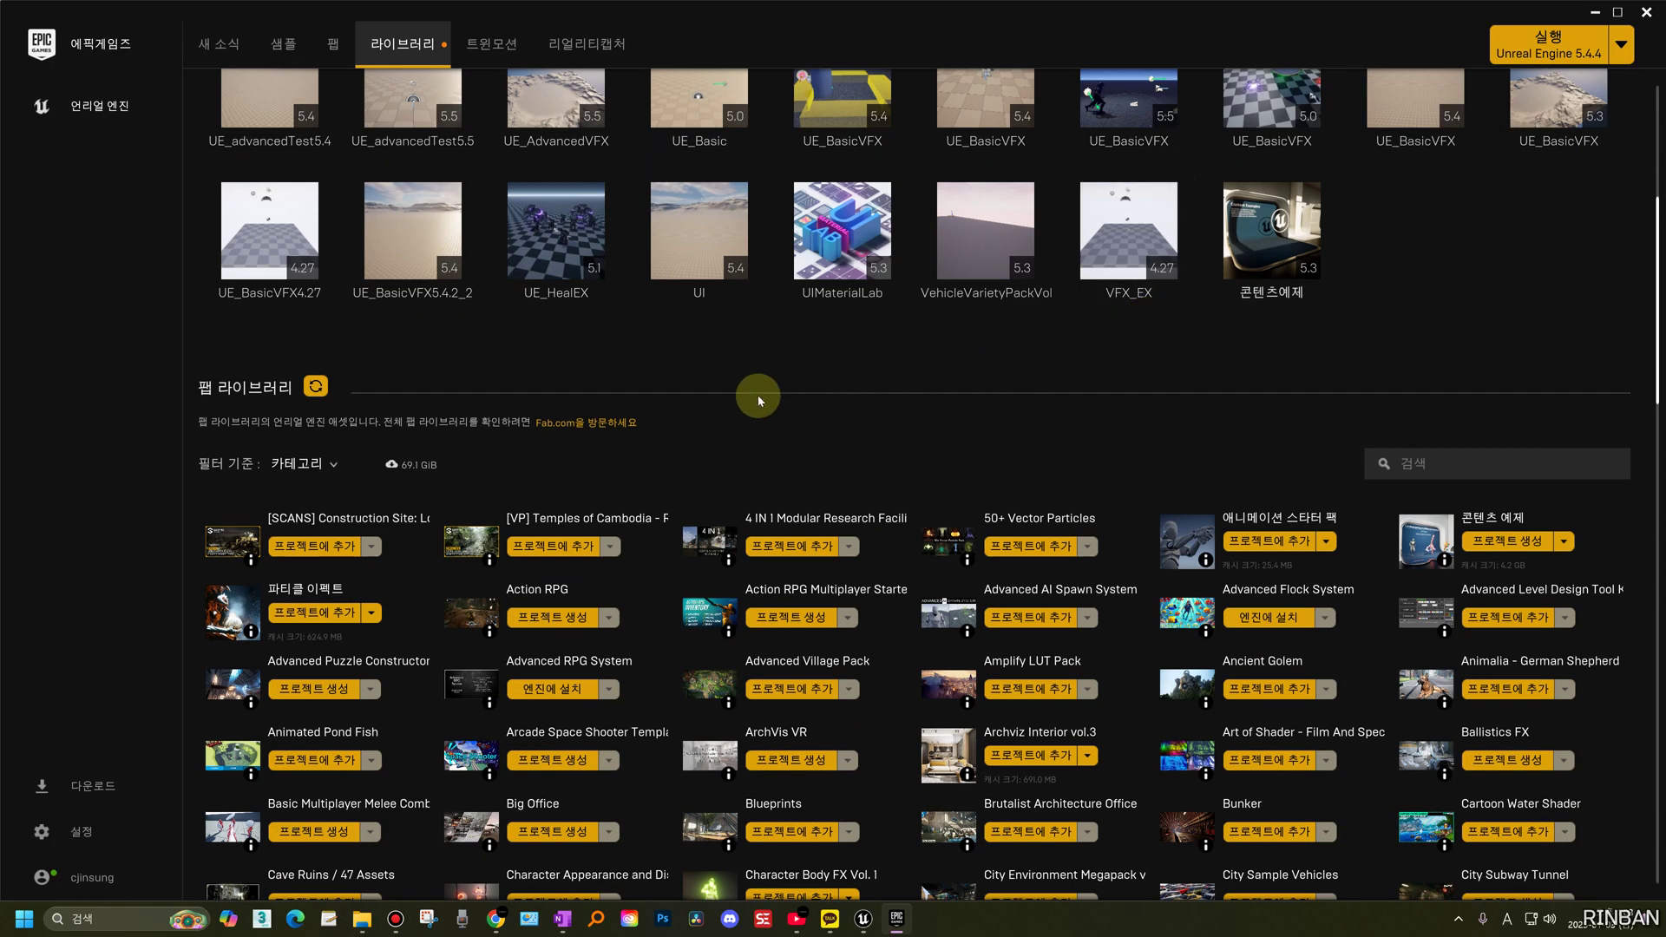
{"action": "left_click", "coordinate": [1466, 464]}
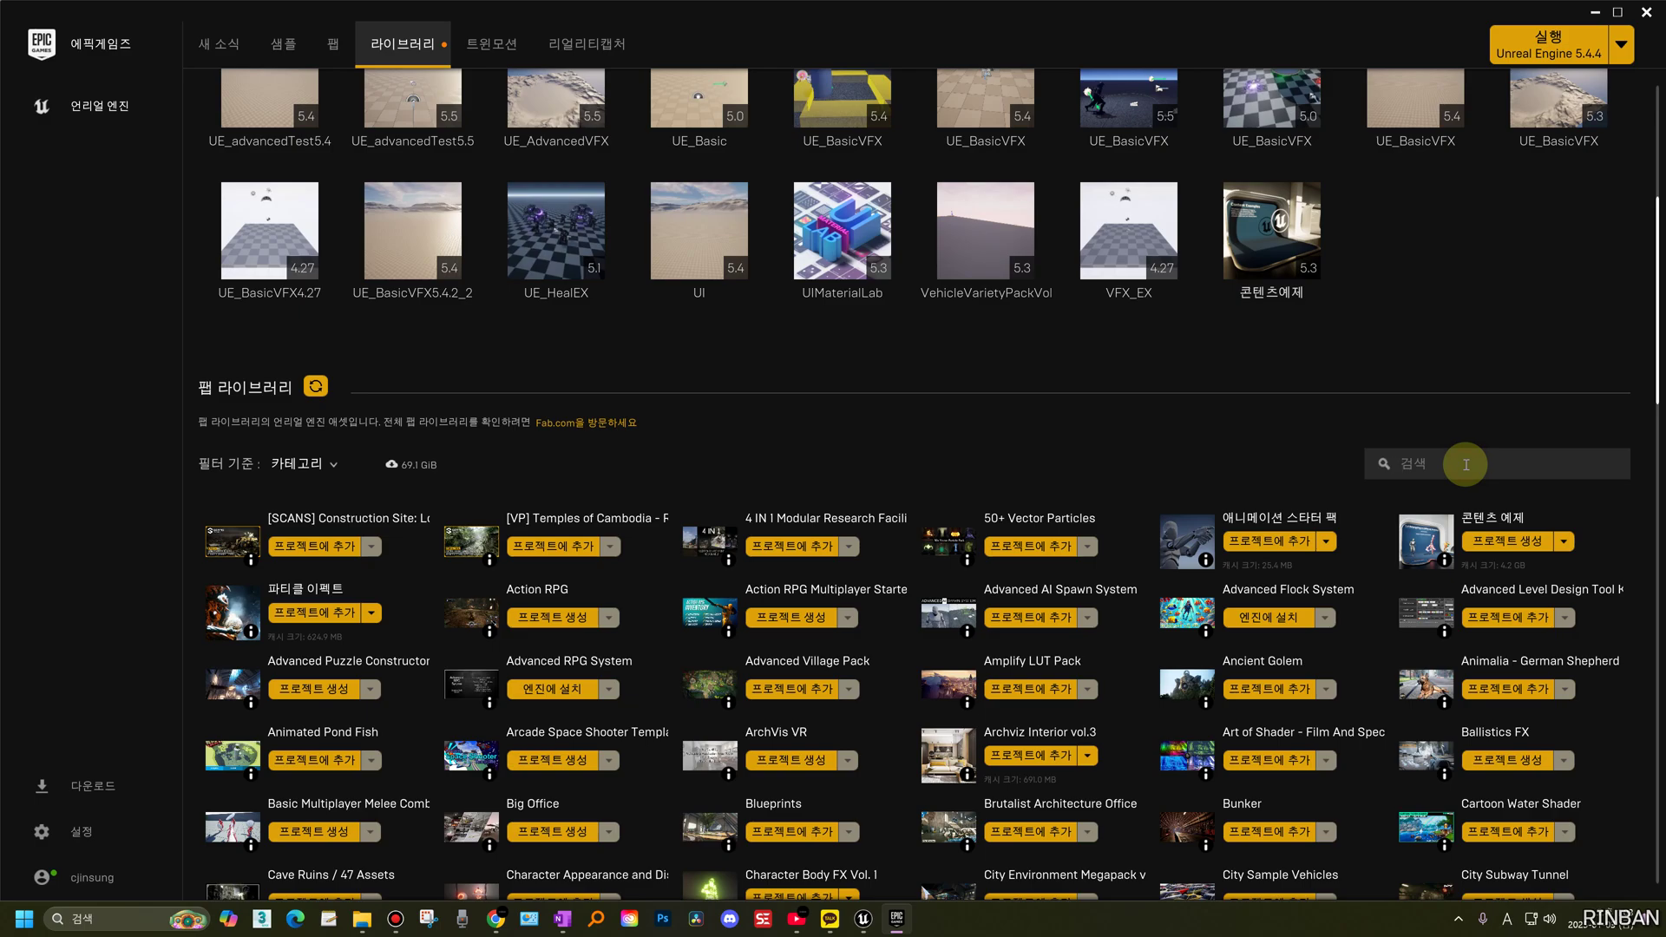
{"action": "type", "text": "fab"}
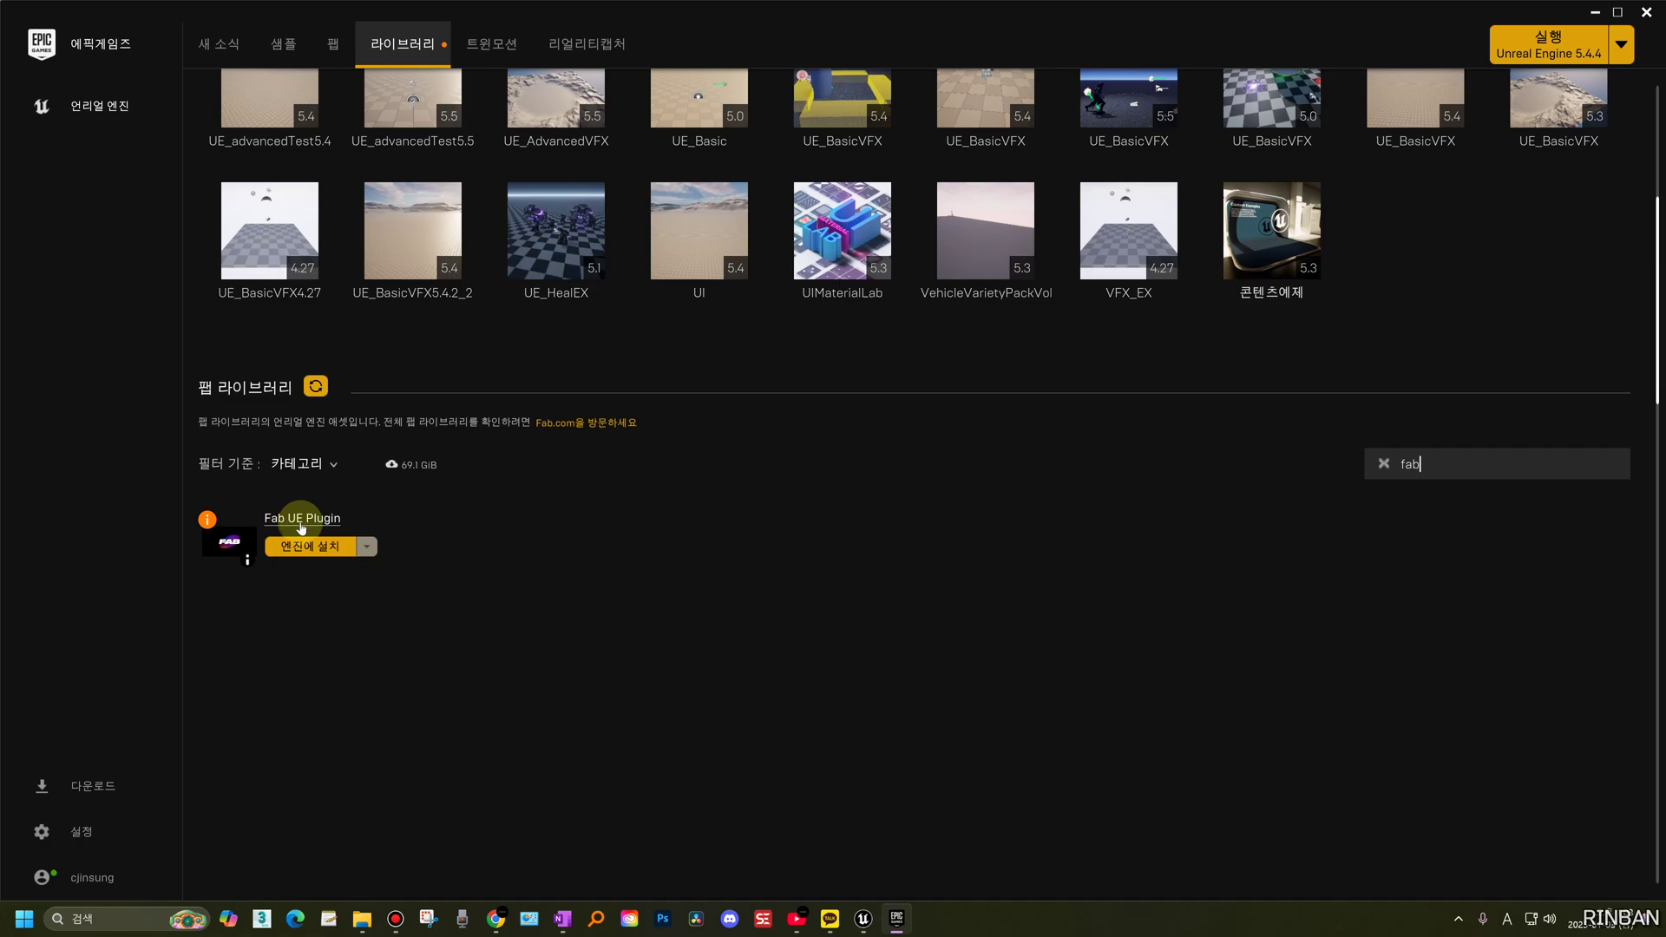
- Try to install the Fab UE Plugin to the engine, and cancel the plugin installation dialog
{"action": "left_click", "coordinate": [344, 552]}
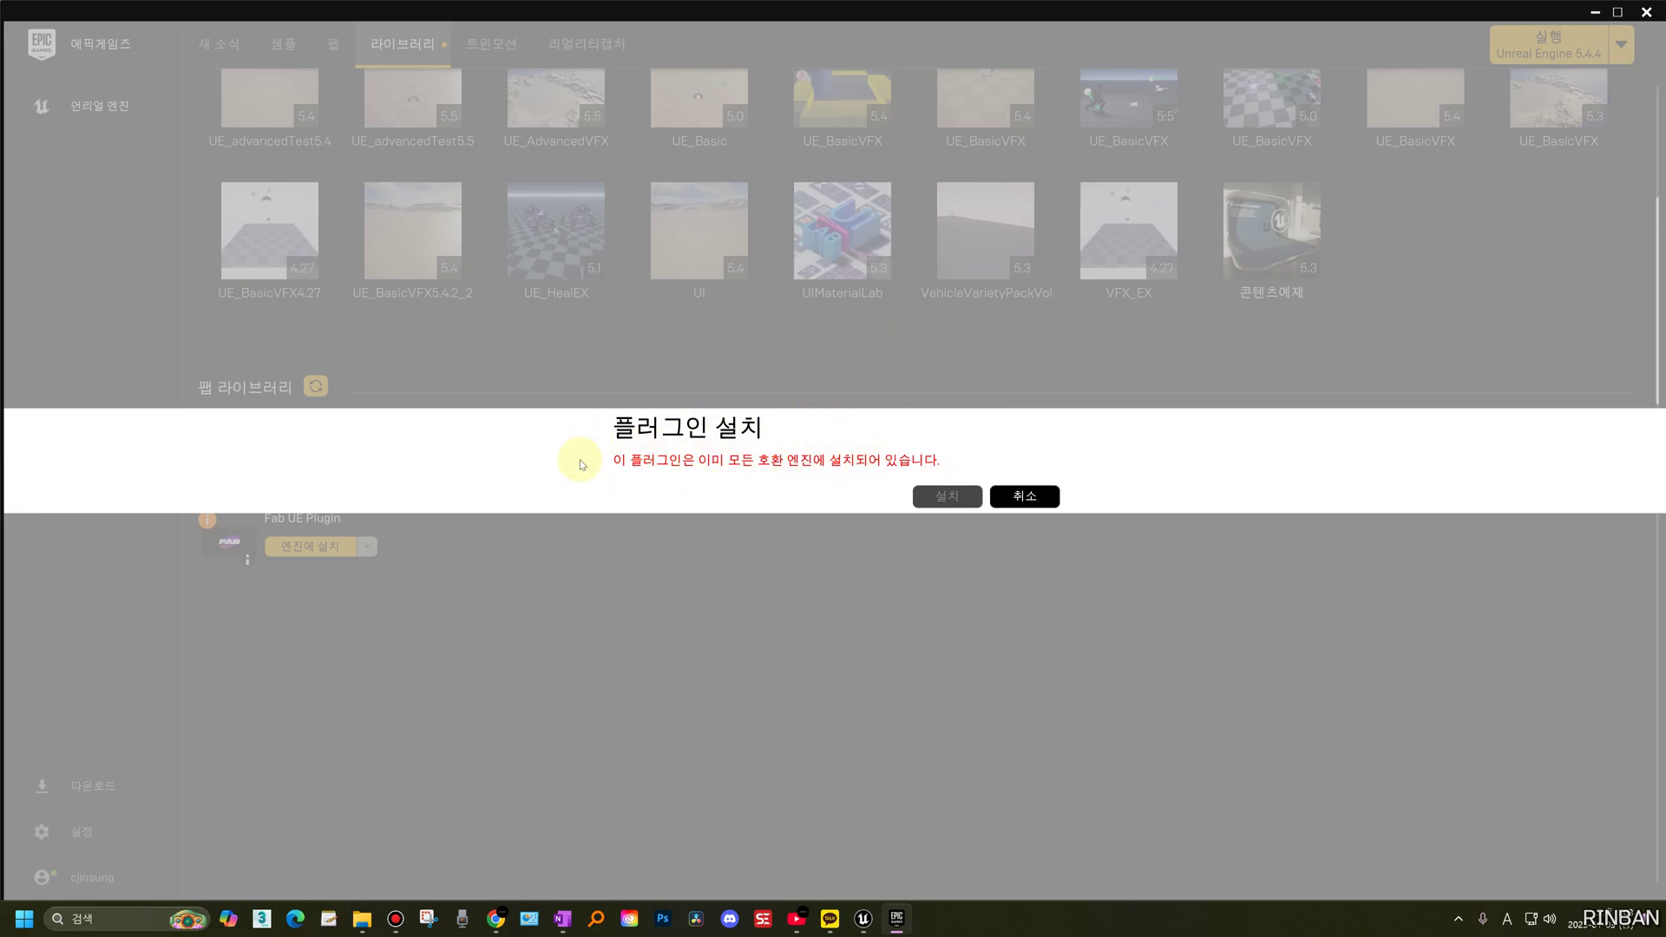
{"action": "left_click", "coordinate": [1026, 499]}
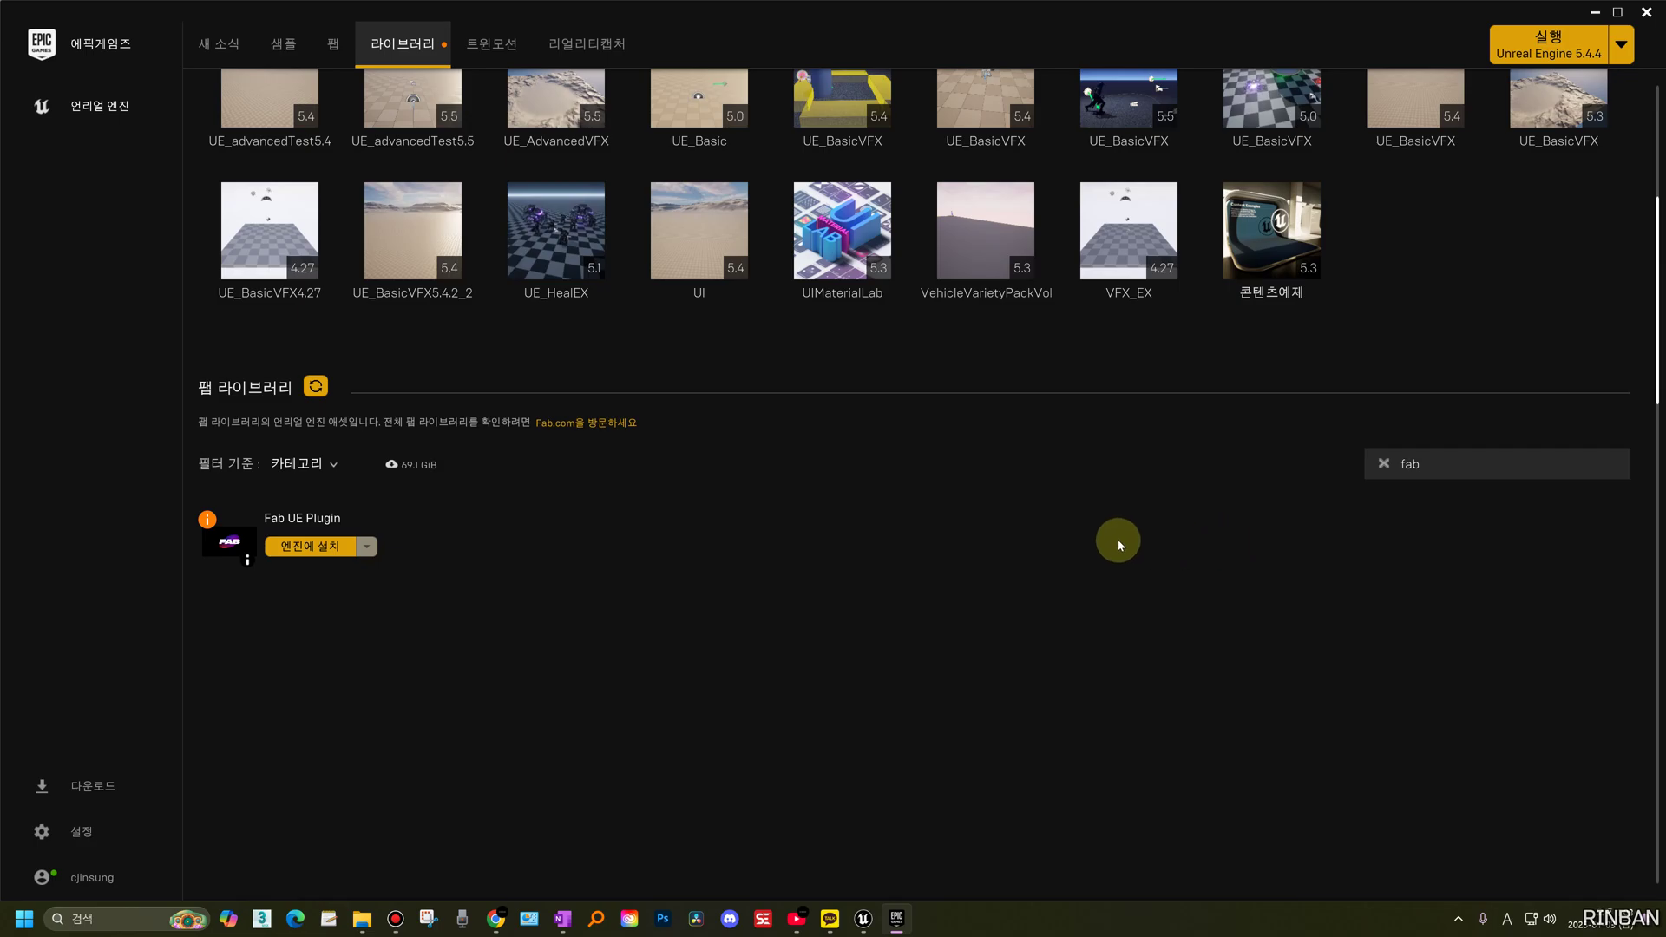
{"action": "scroll", "coordinate": [1118, 544], "scroll_direction": "up", "scroll_amount": 3}
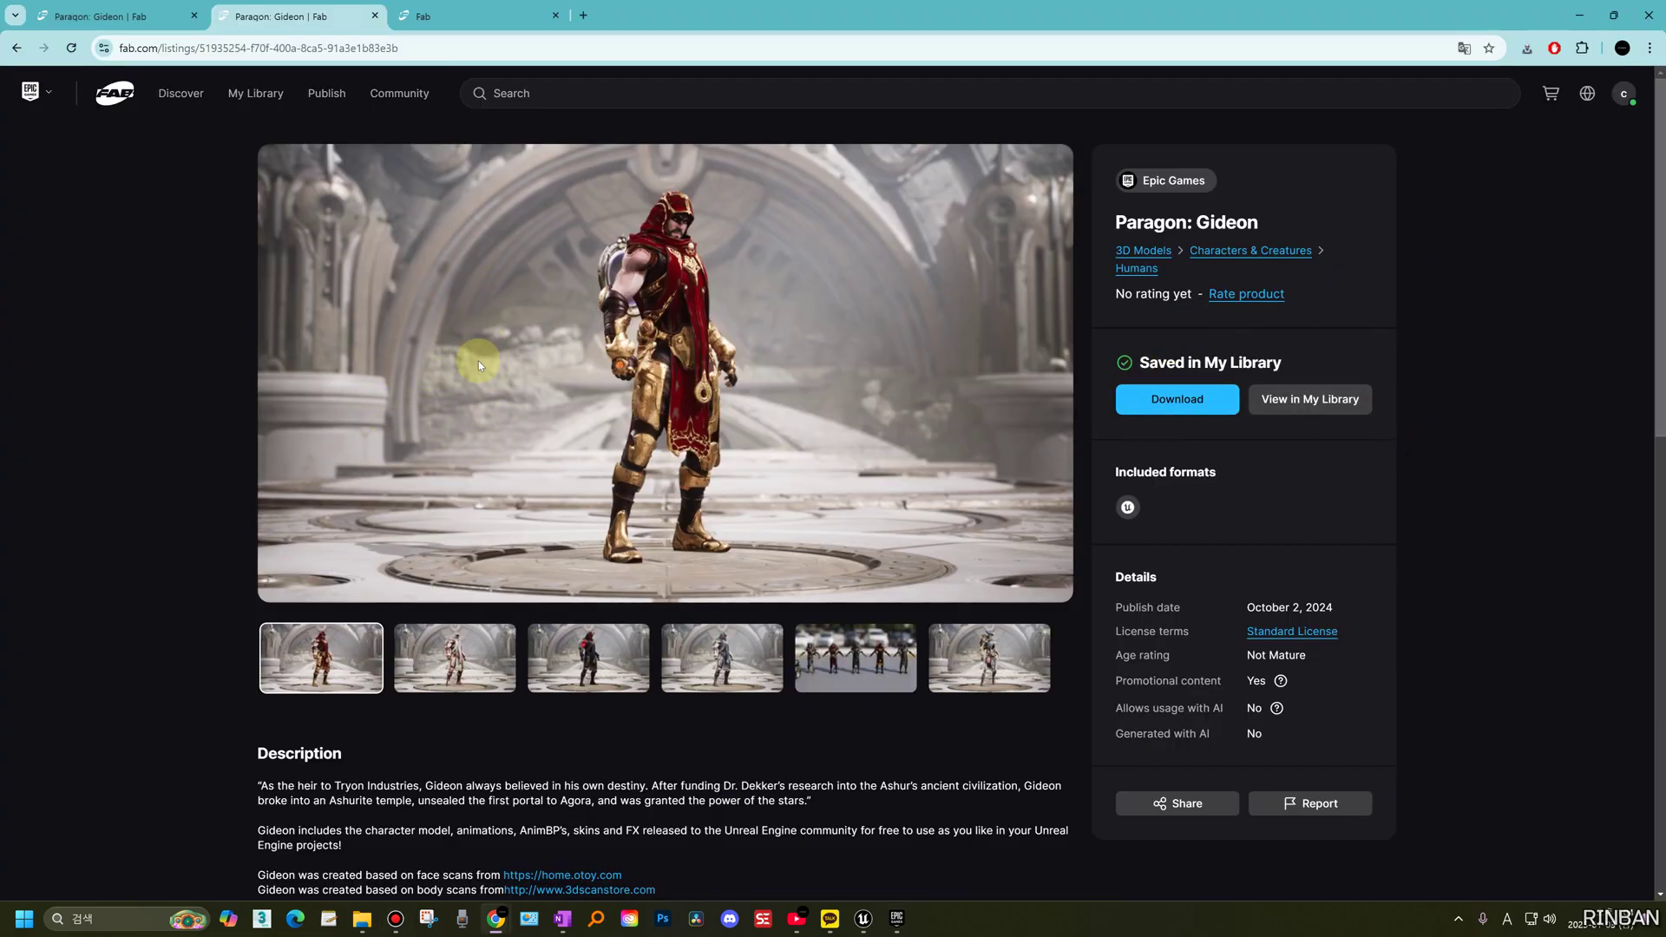
- In the browser, recheck the Paragon: Gideon download dialog and locate the asset in Fab's My Library
{"action": "left_click", "coordinate": [1168, 403]}
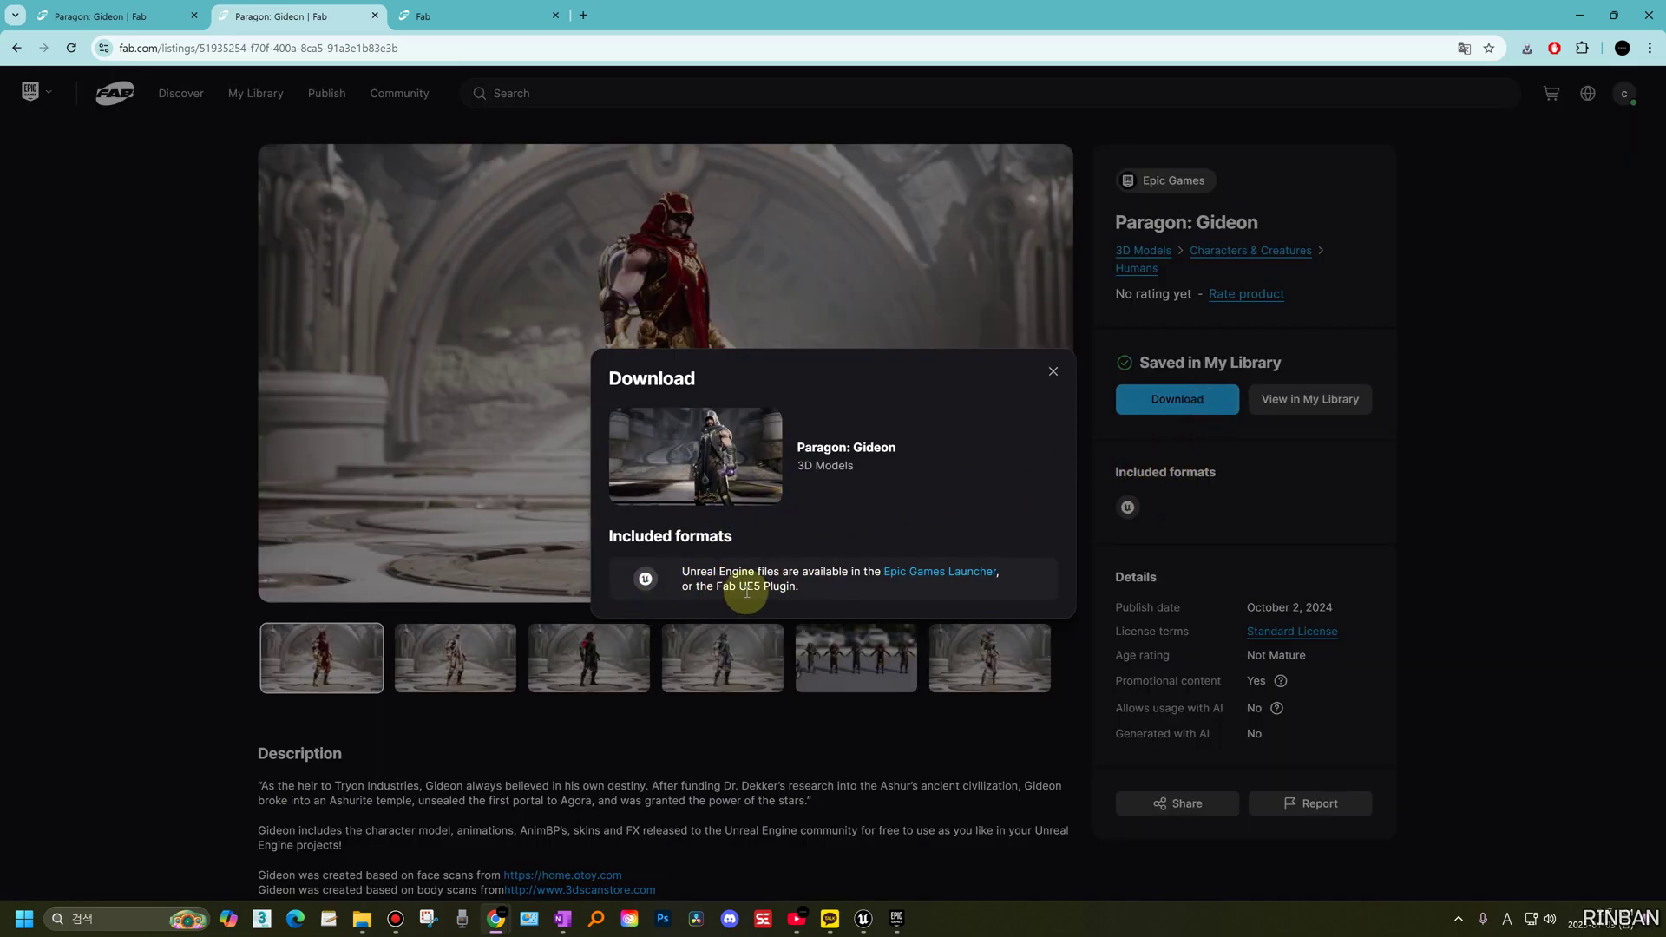
{"action": "left_click", "coordinate": [1056, 371]}
{"action": "left_click_drag", "start_coordinate": [1142, 362], "coordinate": [1291, 367]}
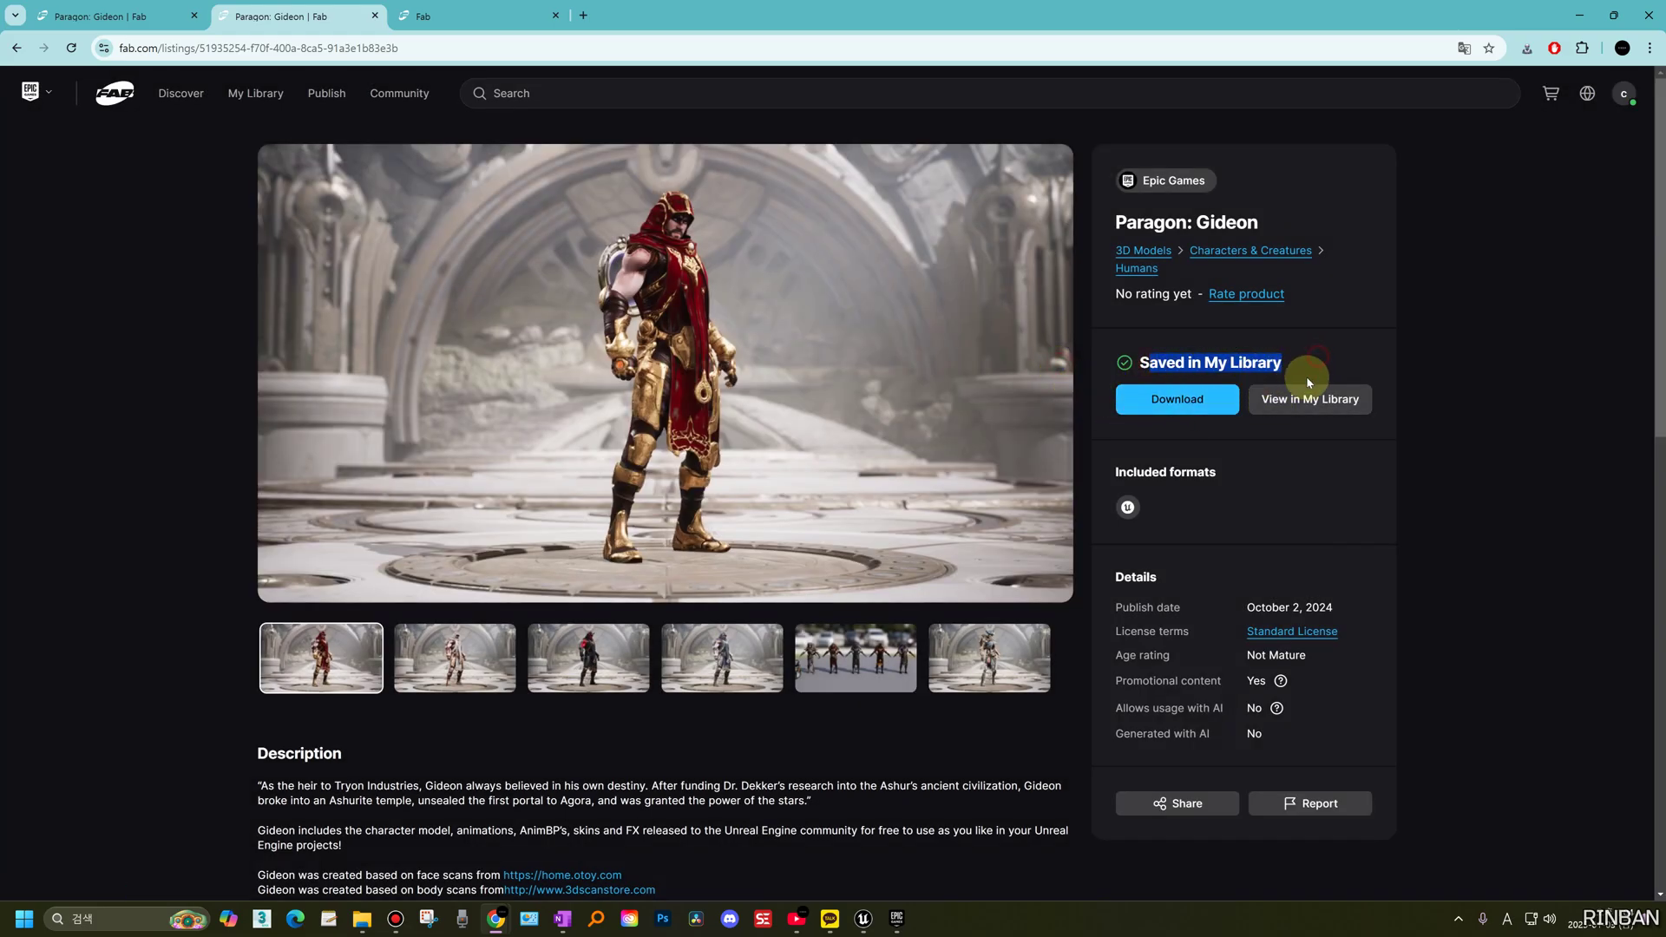
{"action": "left_click", "coordinate": [1340, 409]}
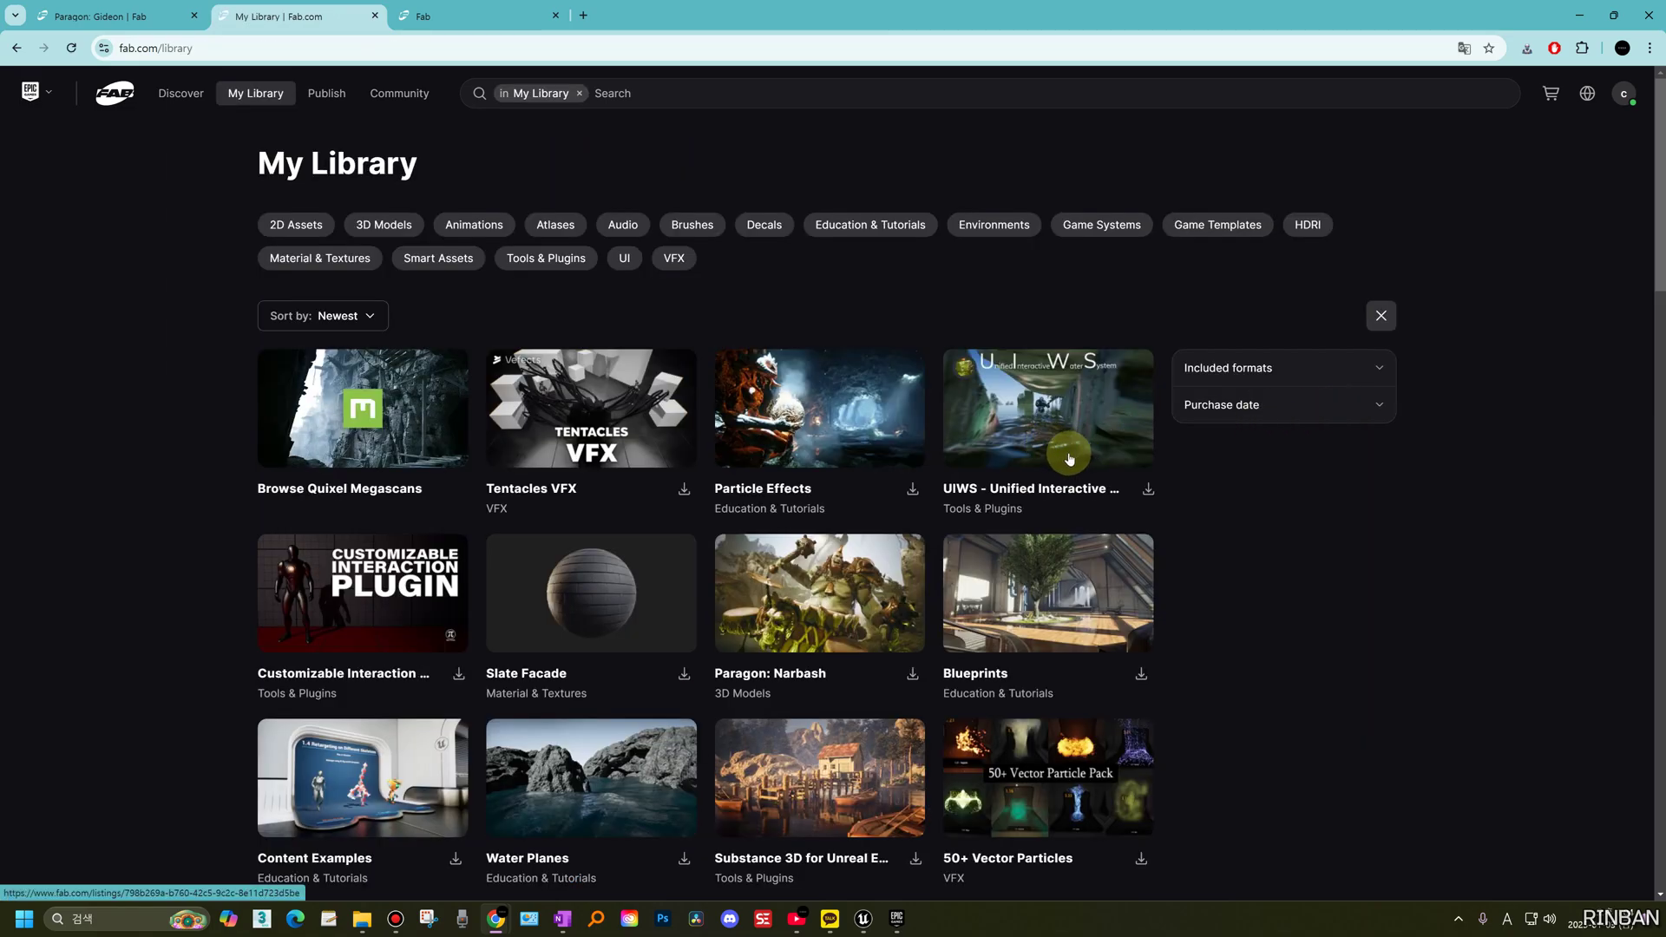
{"action": "scroll", "coordinate": [1069, 459], "scroll_direction": "down", "scroll_amount": 10}
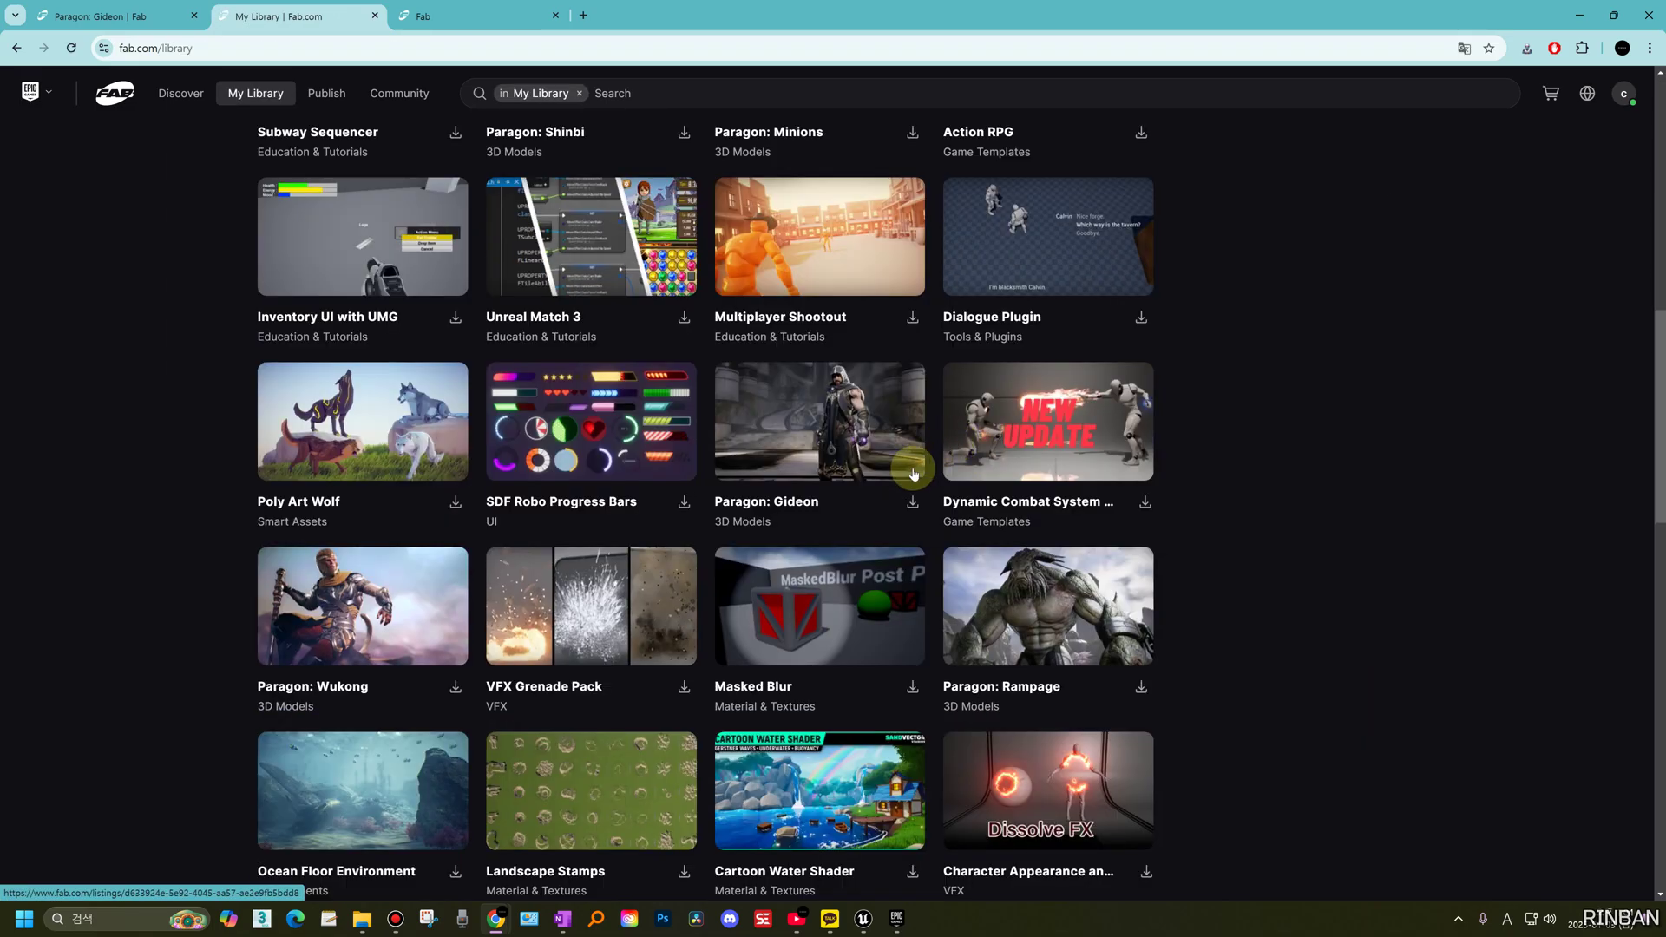
- View the Paragon: Gideon product page, and switch to the Epic Games Launcher to locate the asset in the Fab library
{"action": "left_click", "coordinate": [851, 470]}
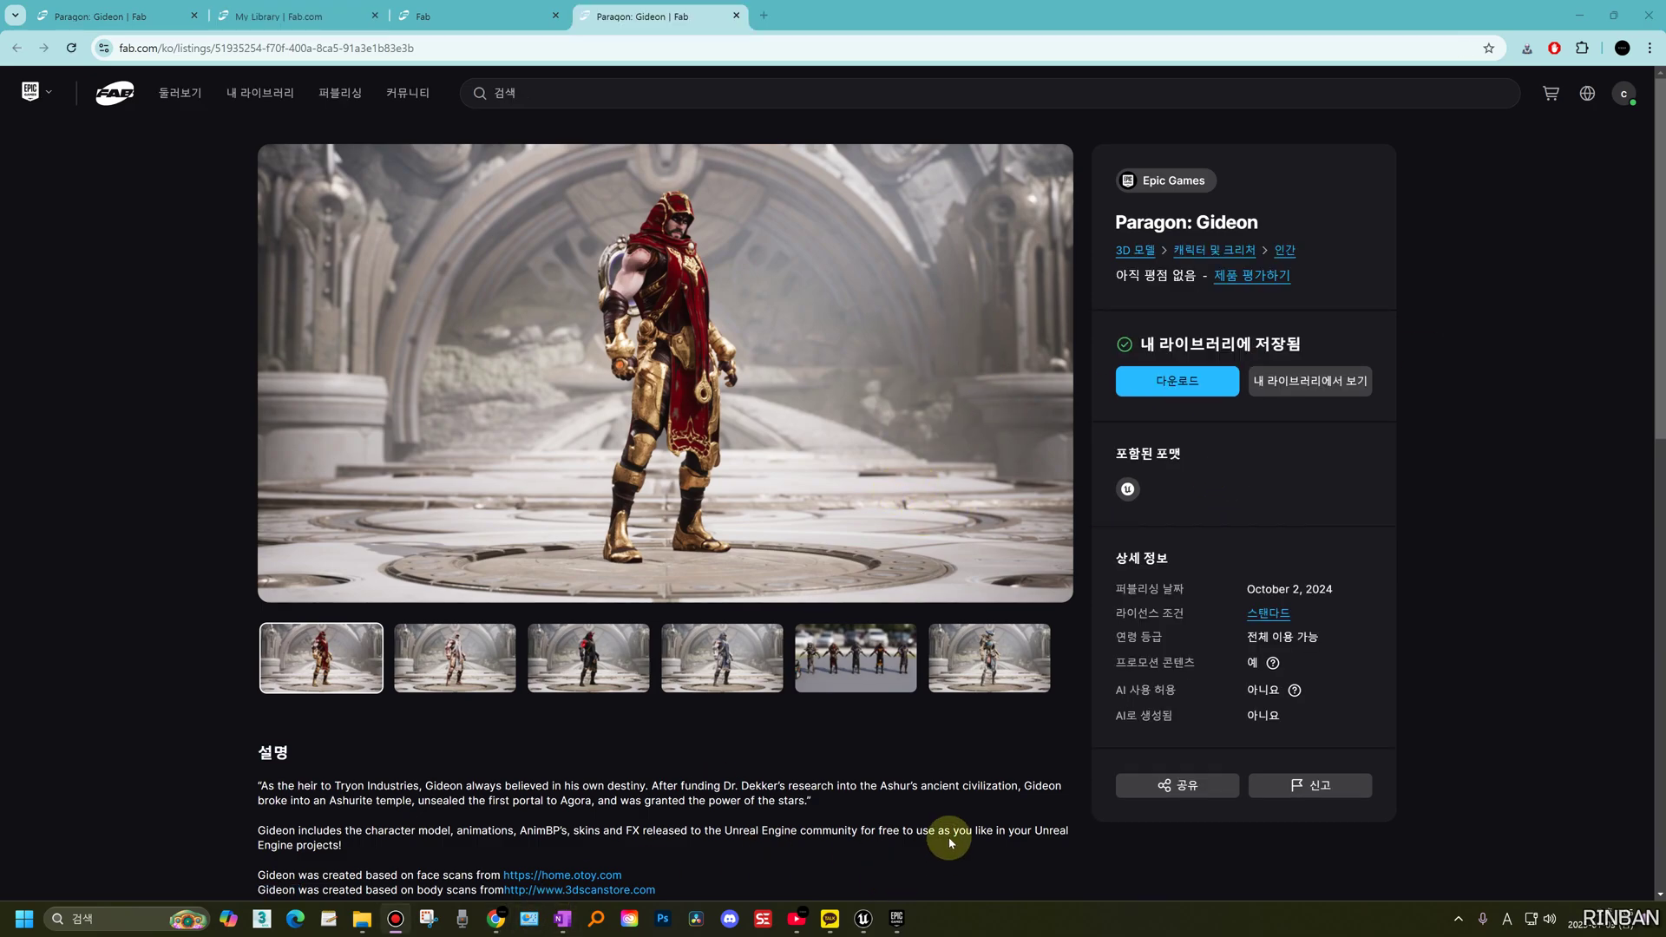
{"action": "left_click", "coordinate": [899, 922]}
{"action": "scroll", "coordinate": [878, 514], "scroll_direction": "up", "scroll_amount": 15}
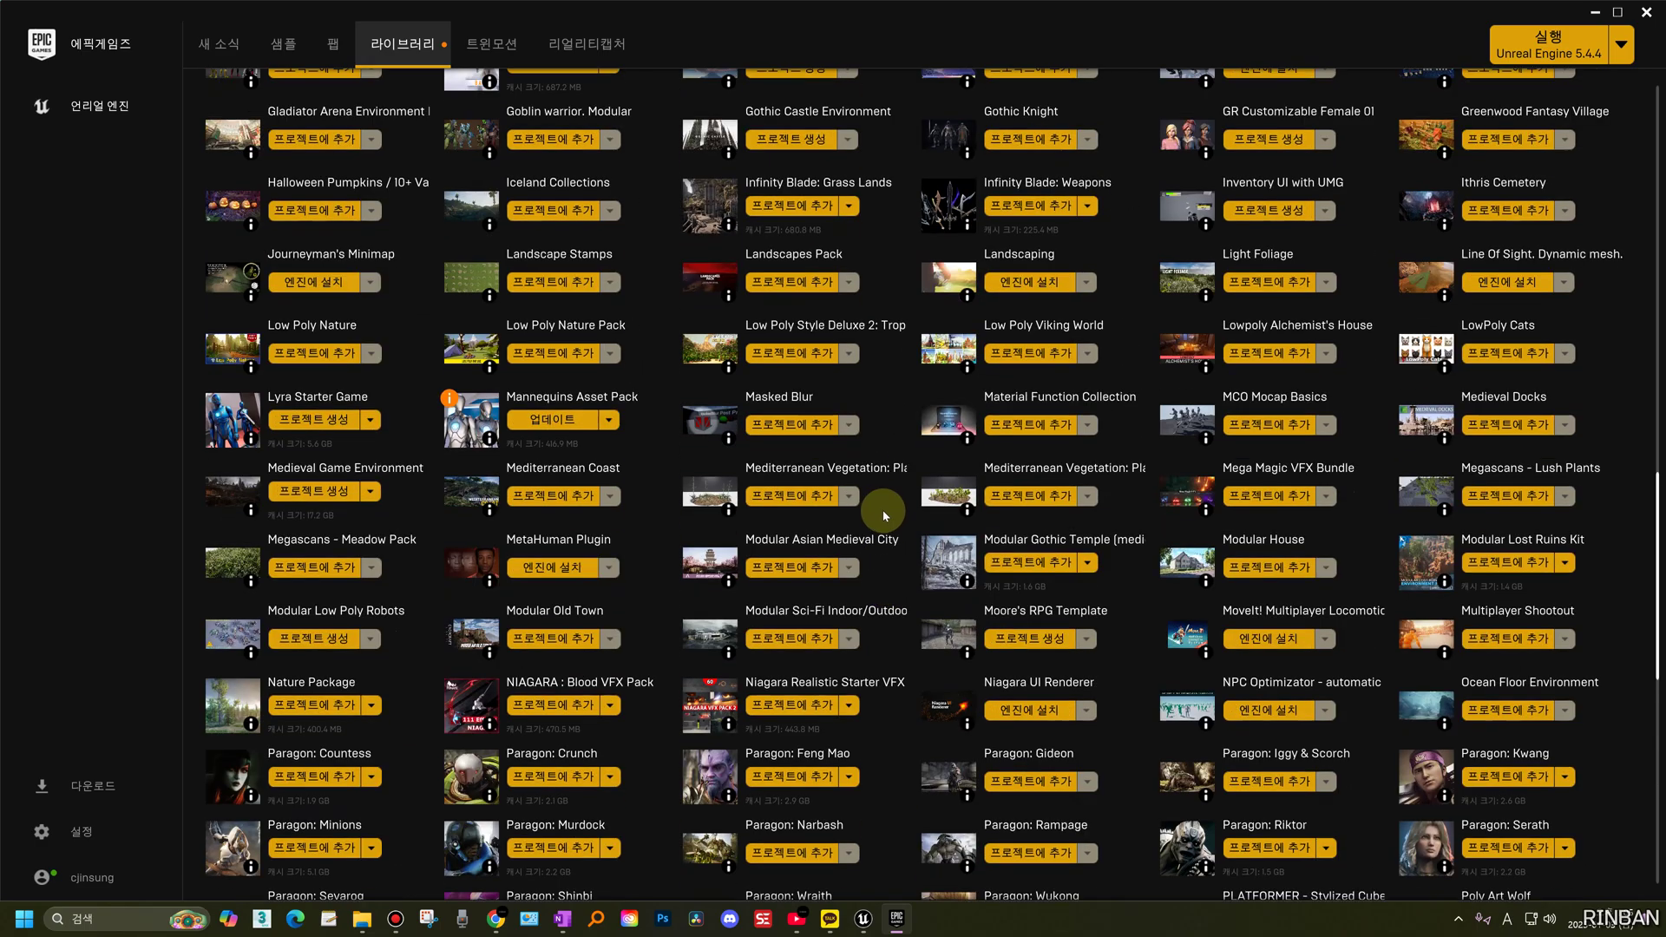
{"action": "scroll", "coordinate": [863, 549], "scroll_direction": "up", "scroll_amount": 1}
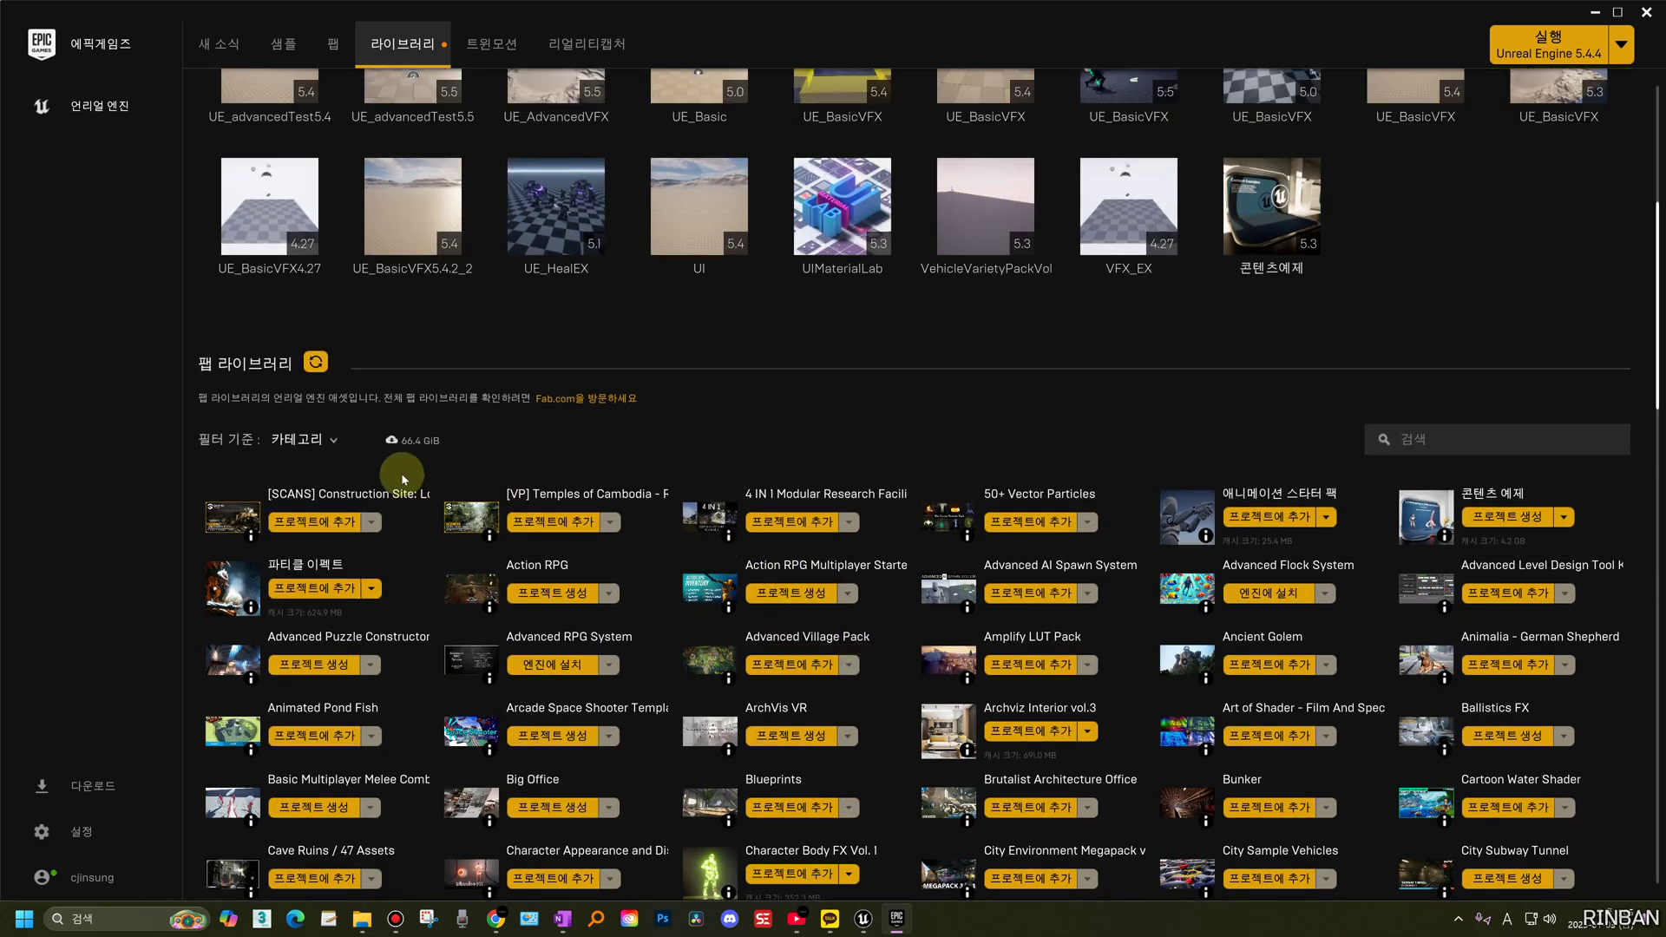
{"action": "scroll", "coordinate": [925, 420], "scroll_direction": "down", "scroll_amount": 15}
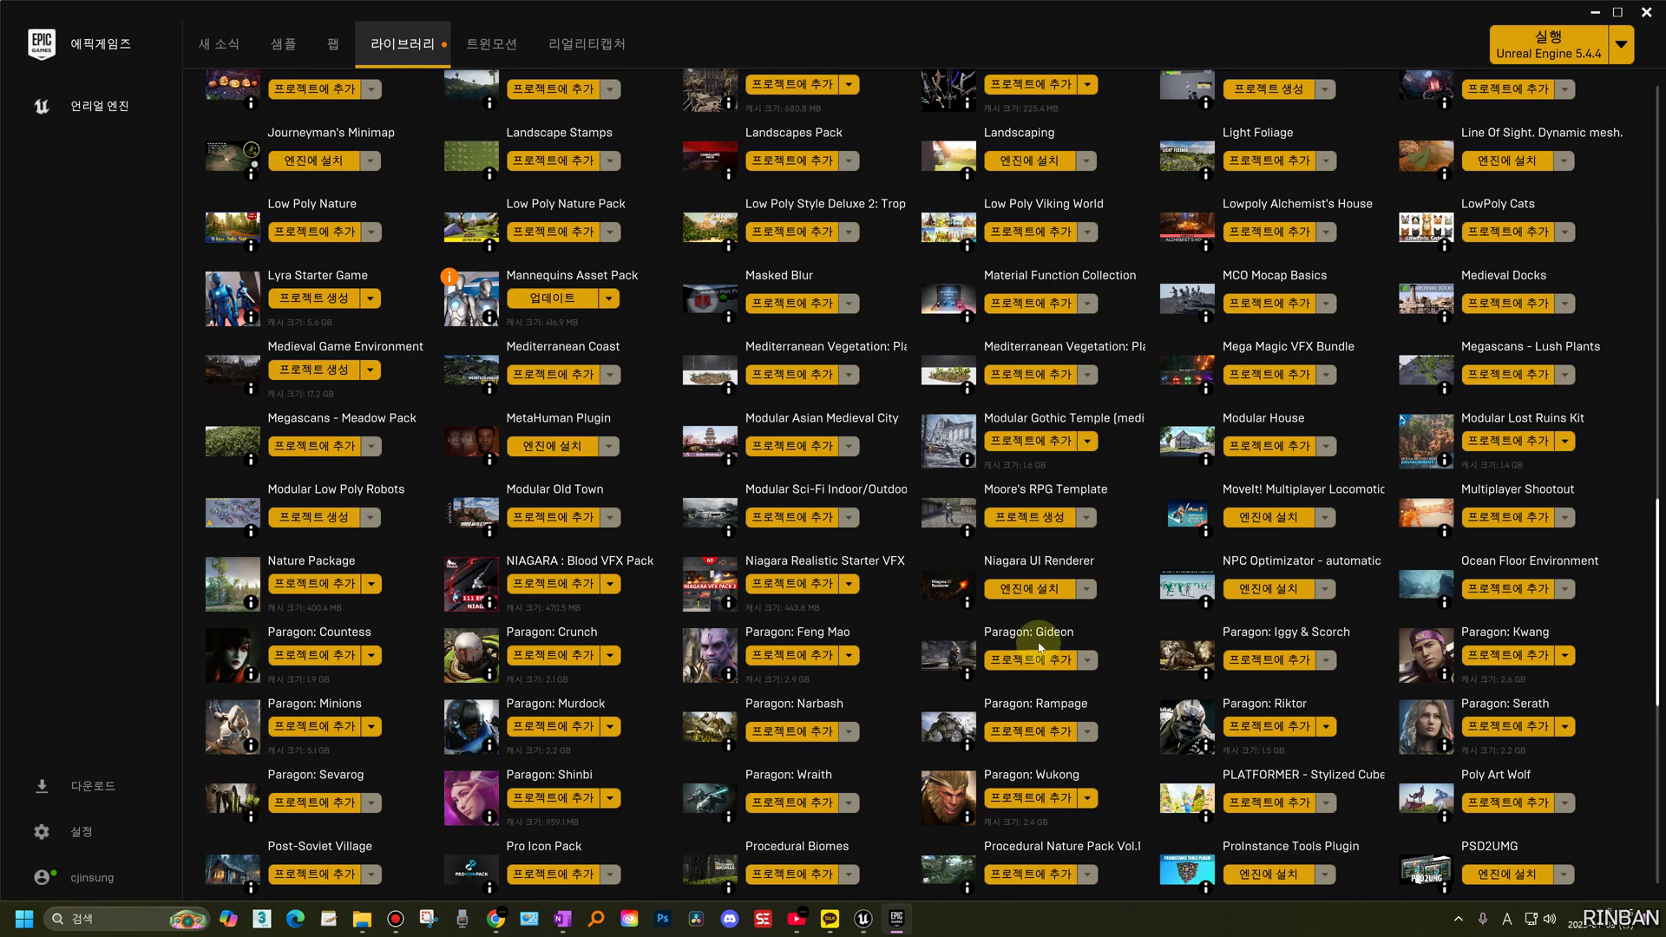
{"action": "scroll", "coordinate": [1074, 635], "scroll_direction": "down", "scroll_amount": 1}
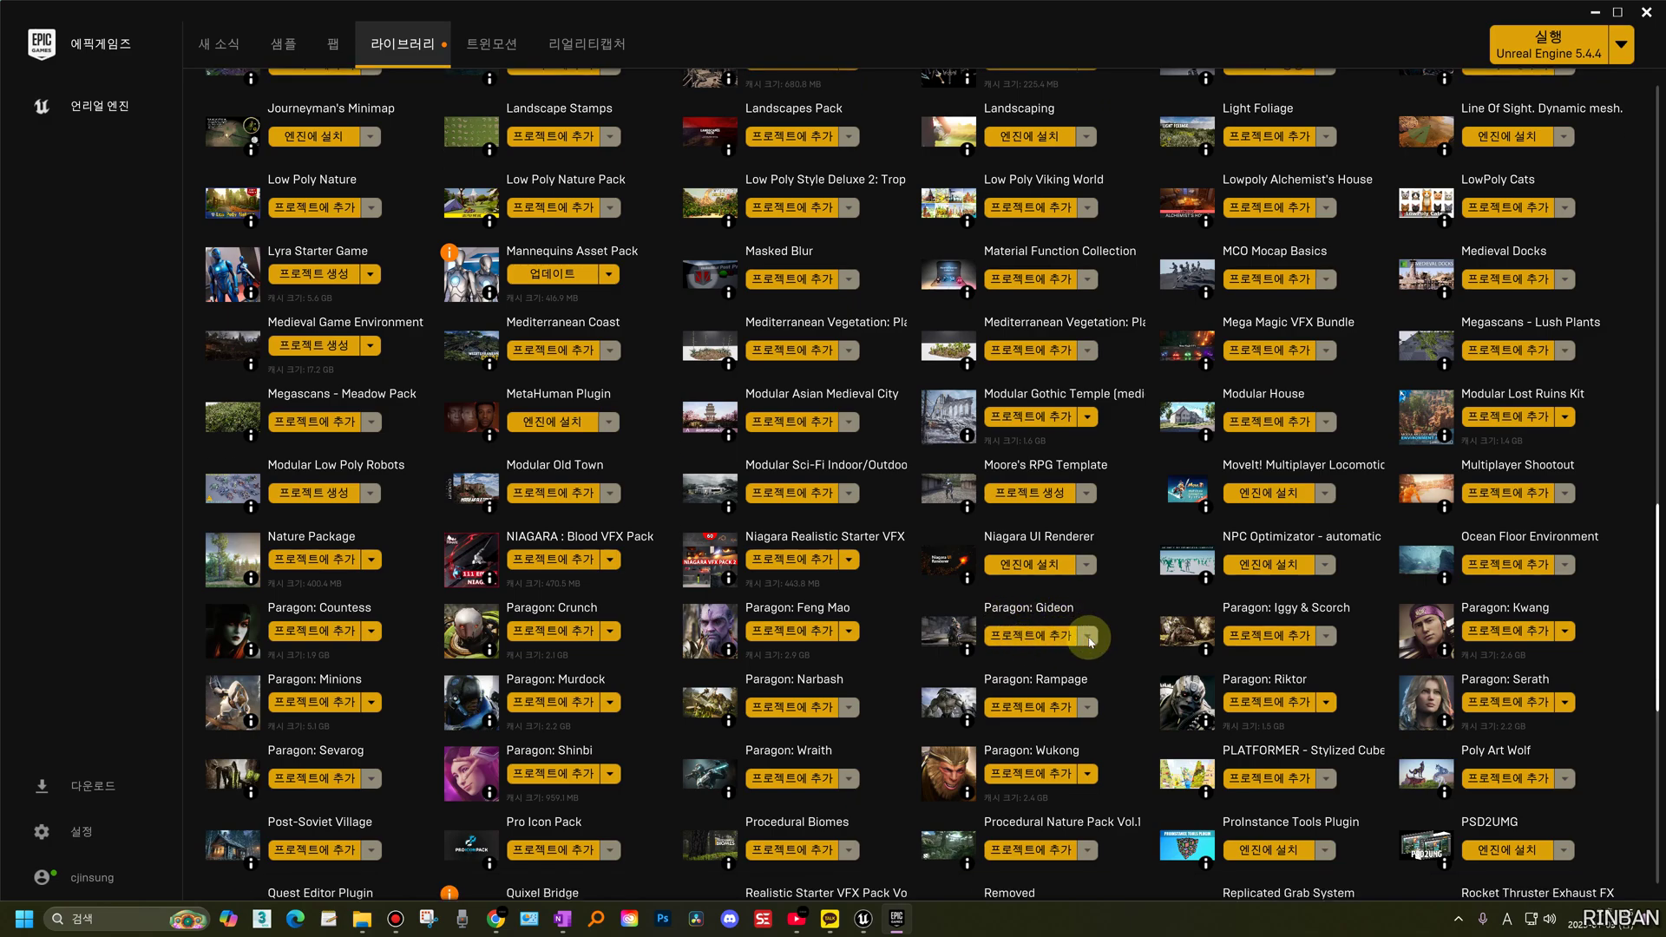
- Add Paragon: Gideon to the 5.4 project MyProject, showing all projects in the project selection dialog
{"action": "left_click", "coordinate": [1048, 642]}
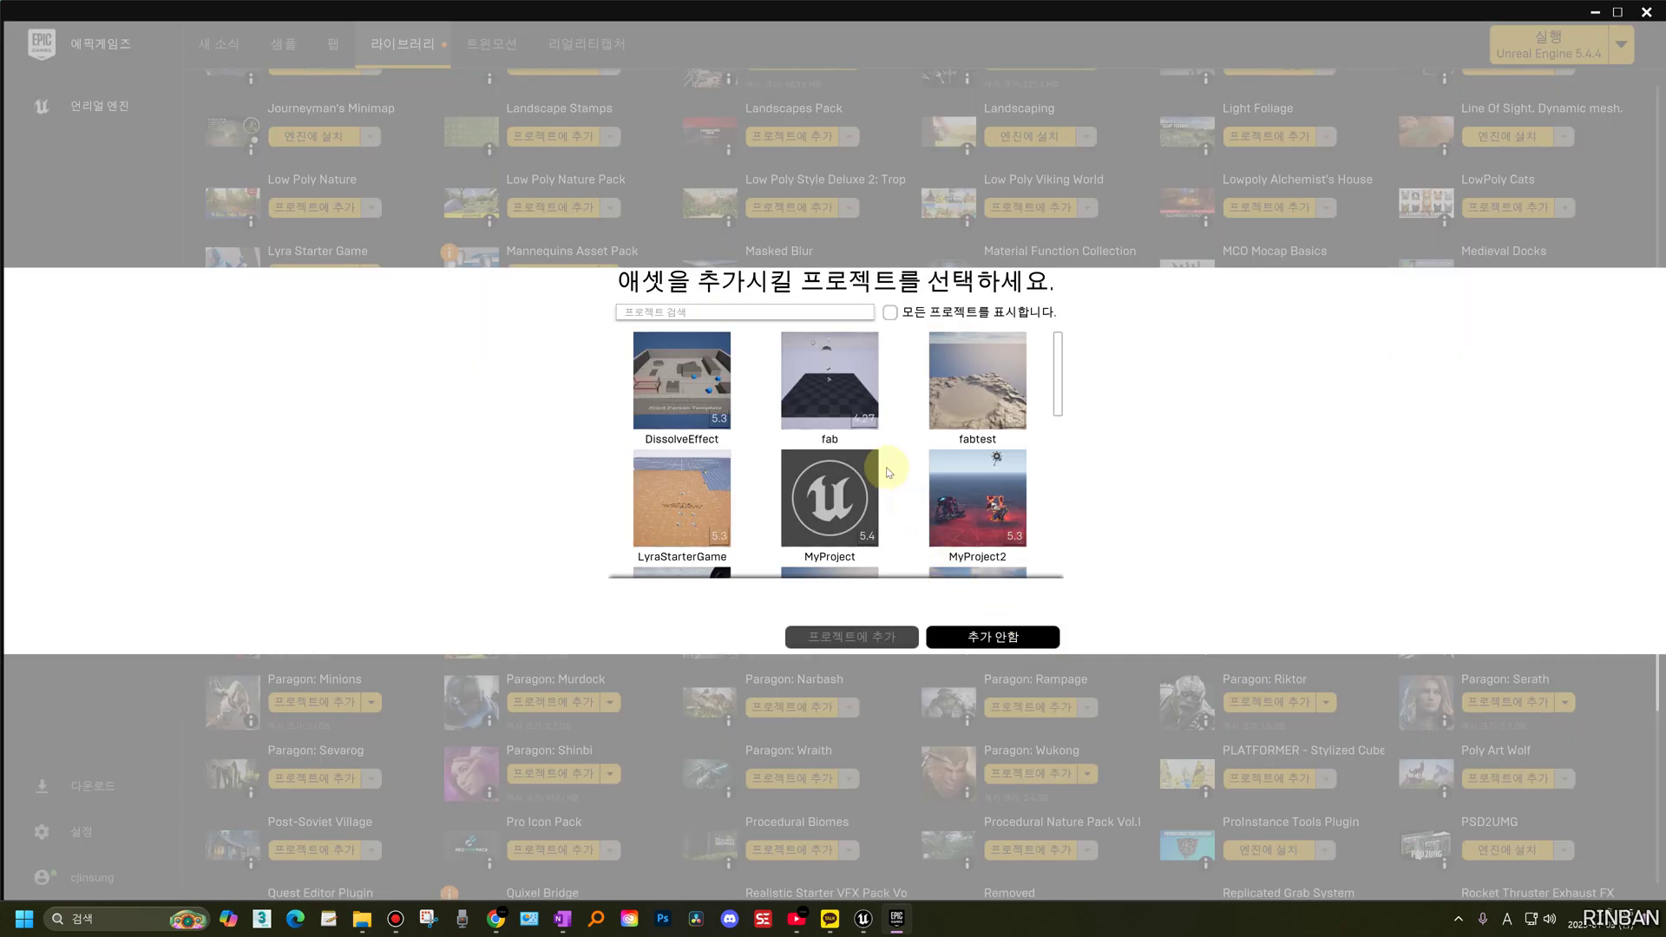
{"action": "scroll", "coordinate": [851, 442], "scroll_direction": "down", "scroll_amount": 3}
{"action": "scroll", "coordinate": [867, 381], "scroll_direction": "up", "scroll_amount": 2}
{"action": "left_click", "coordinate": [886, 311]}
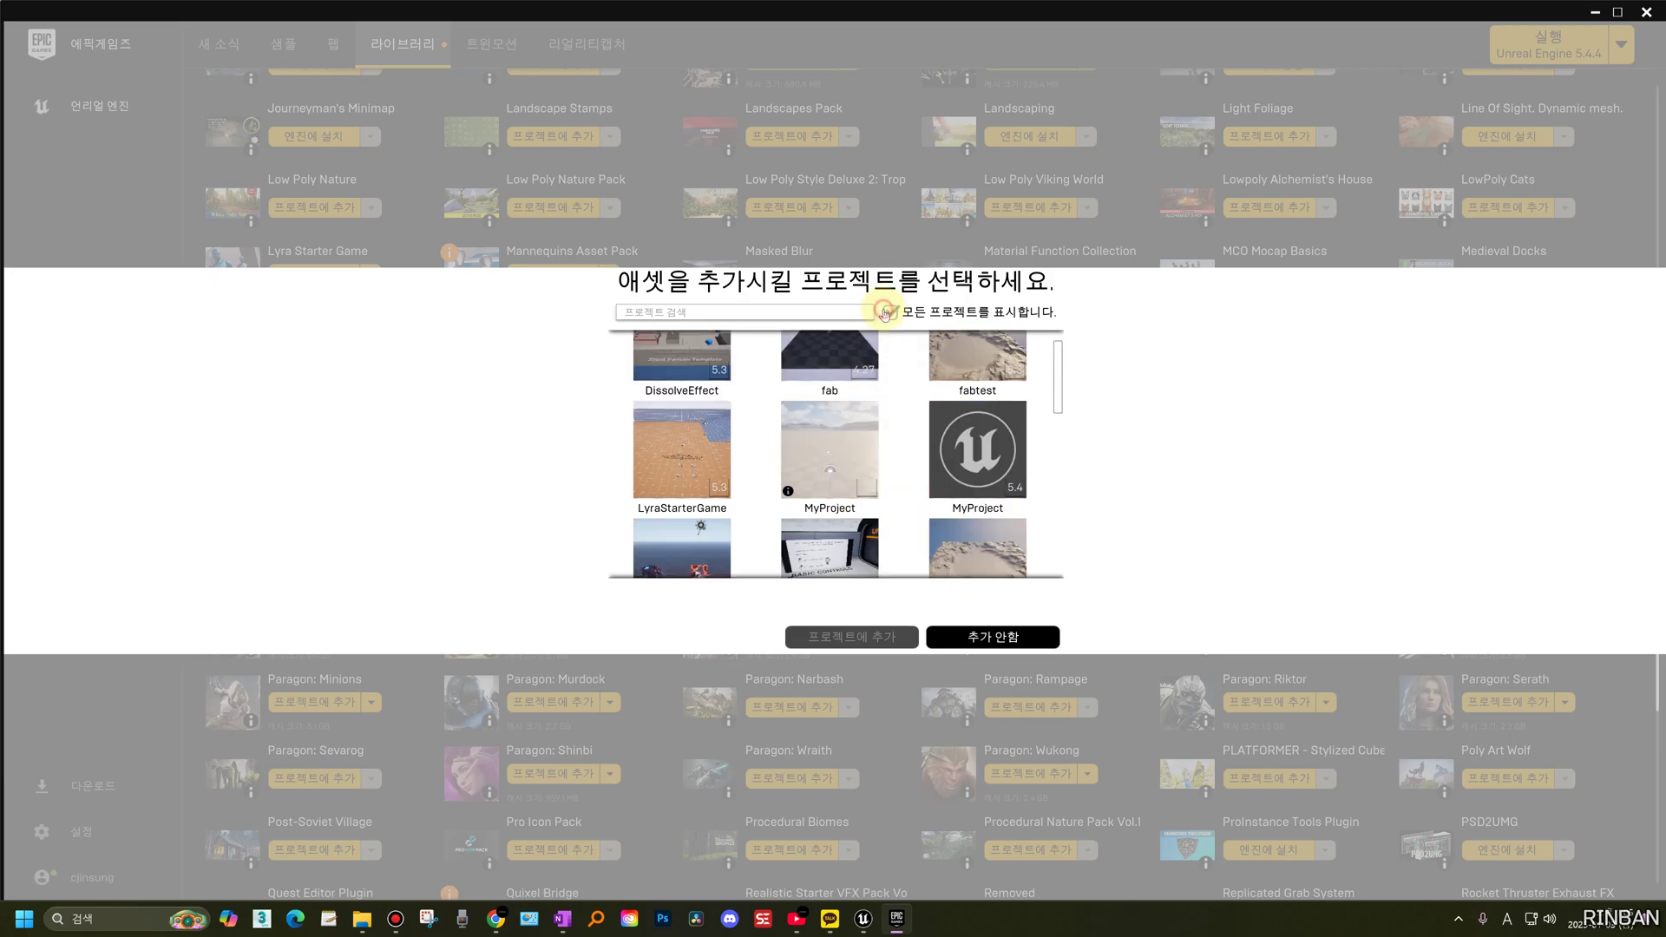
{"action": "left_click", "coordinate": [959, 417]}
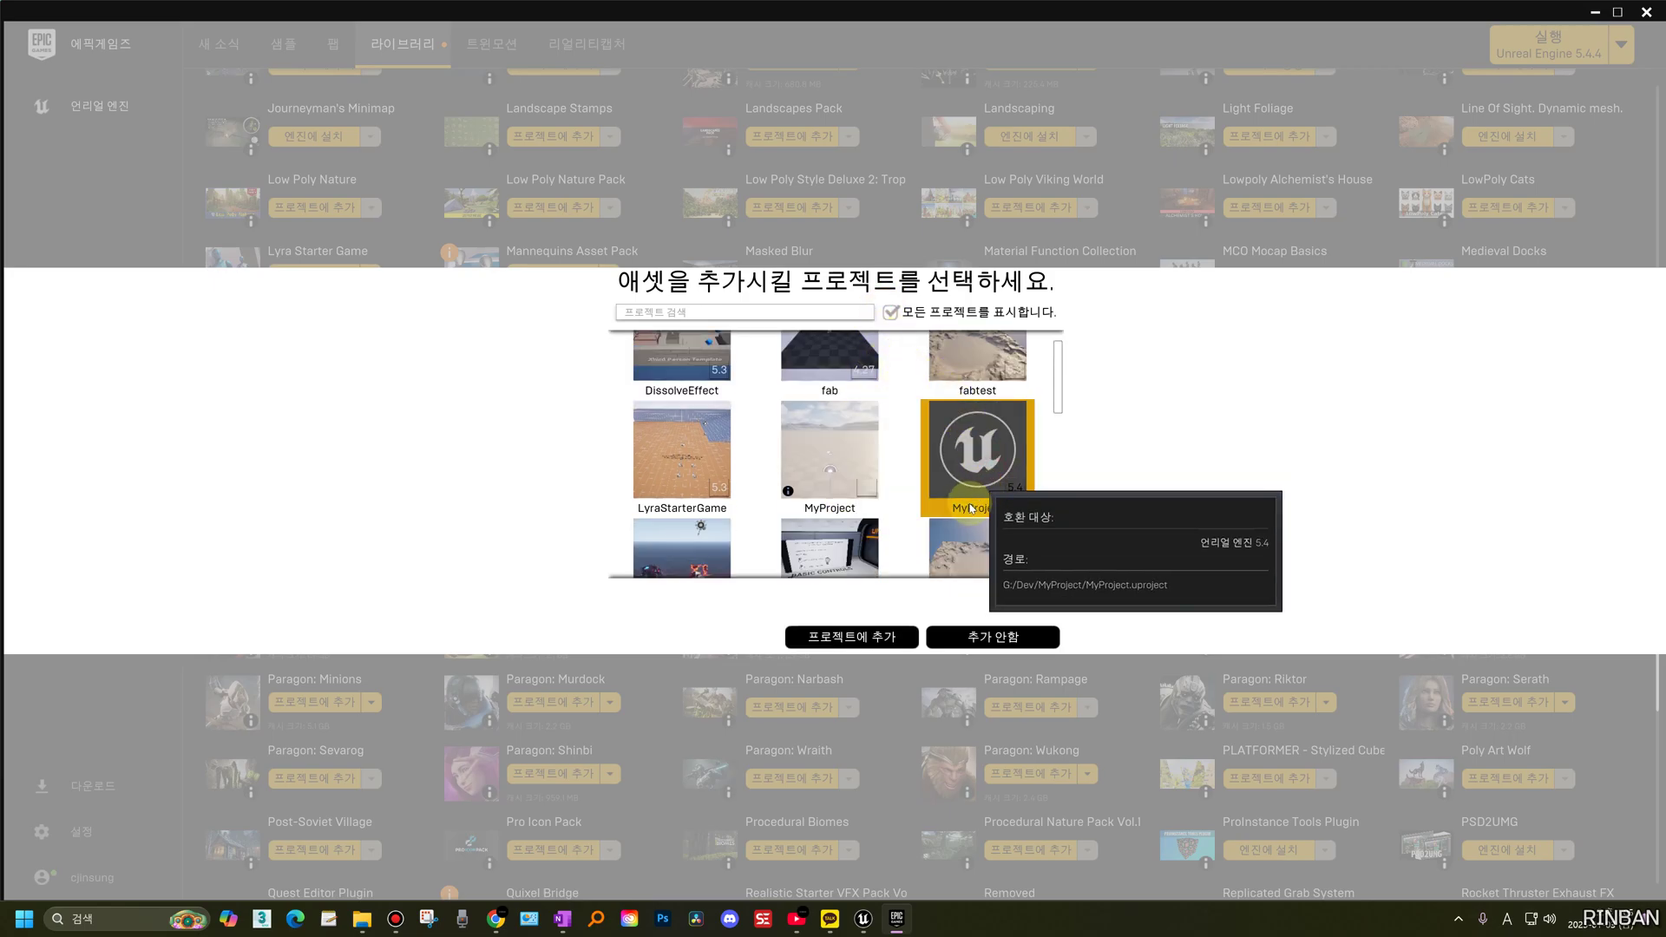
{"action": "left_click", "coordinate": [870, 642]}
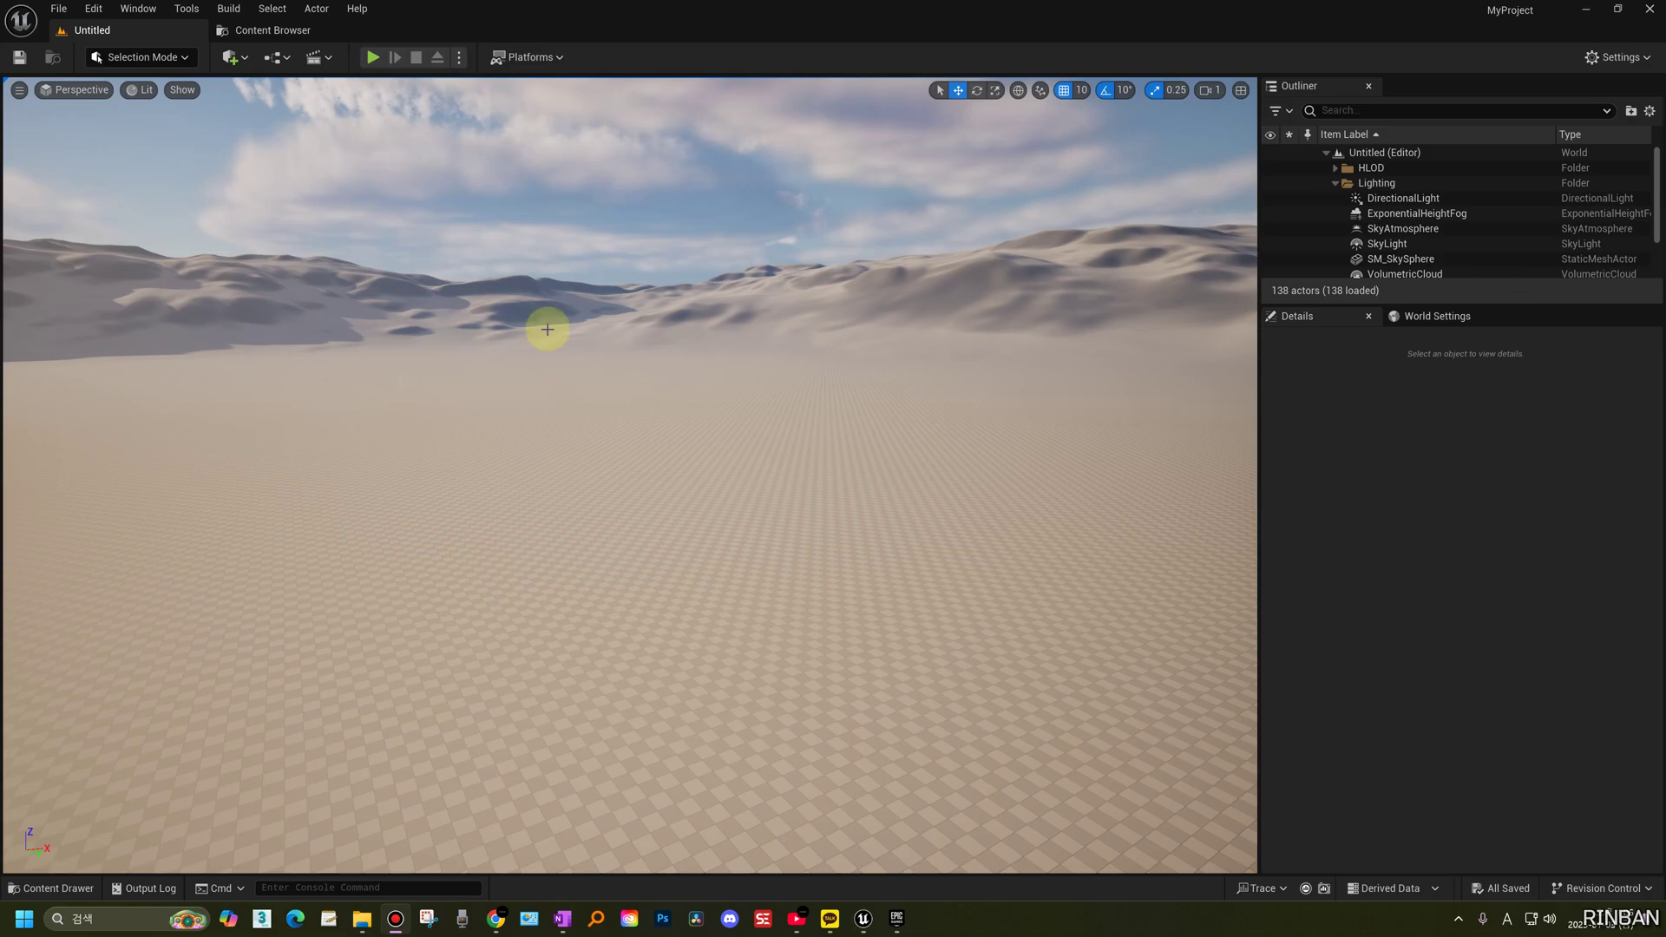
- Switch to the Unreal Editor and browse the project content to the ParagonGideon/Characters/Heroes/Gideon folder
{"action": "left_click", "coordinate": [265, 31]}
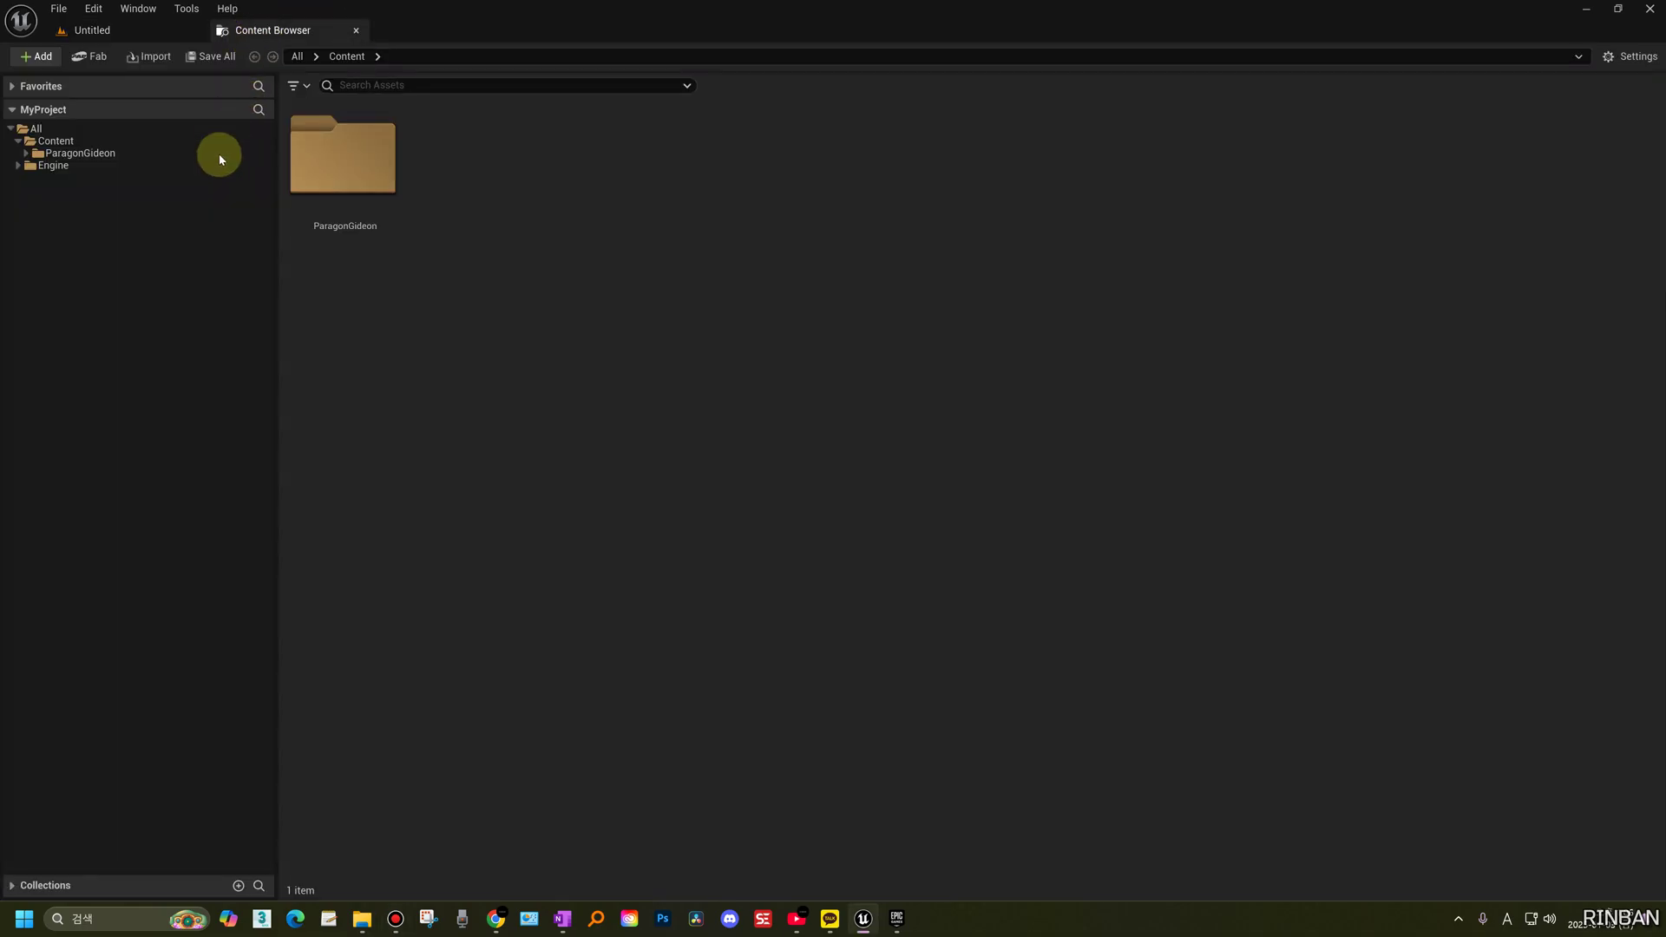
{"action": "left_click", "coordinate": [103, 153]}
{"action": "left_click", "coordinate": [26, 154]}
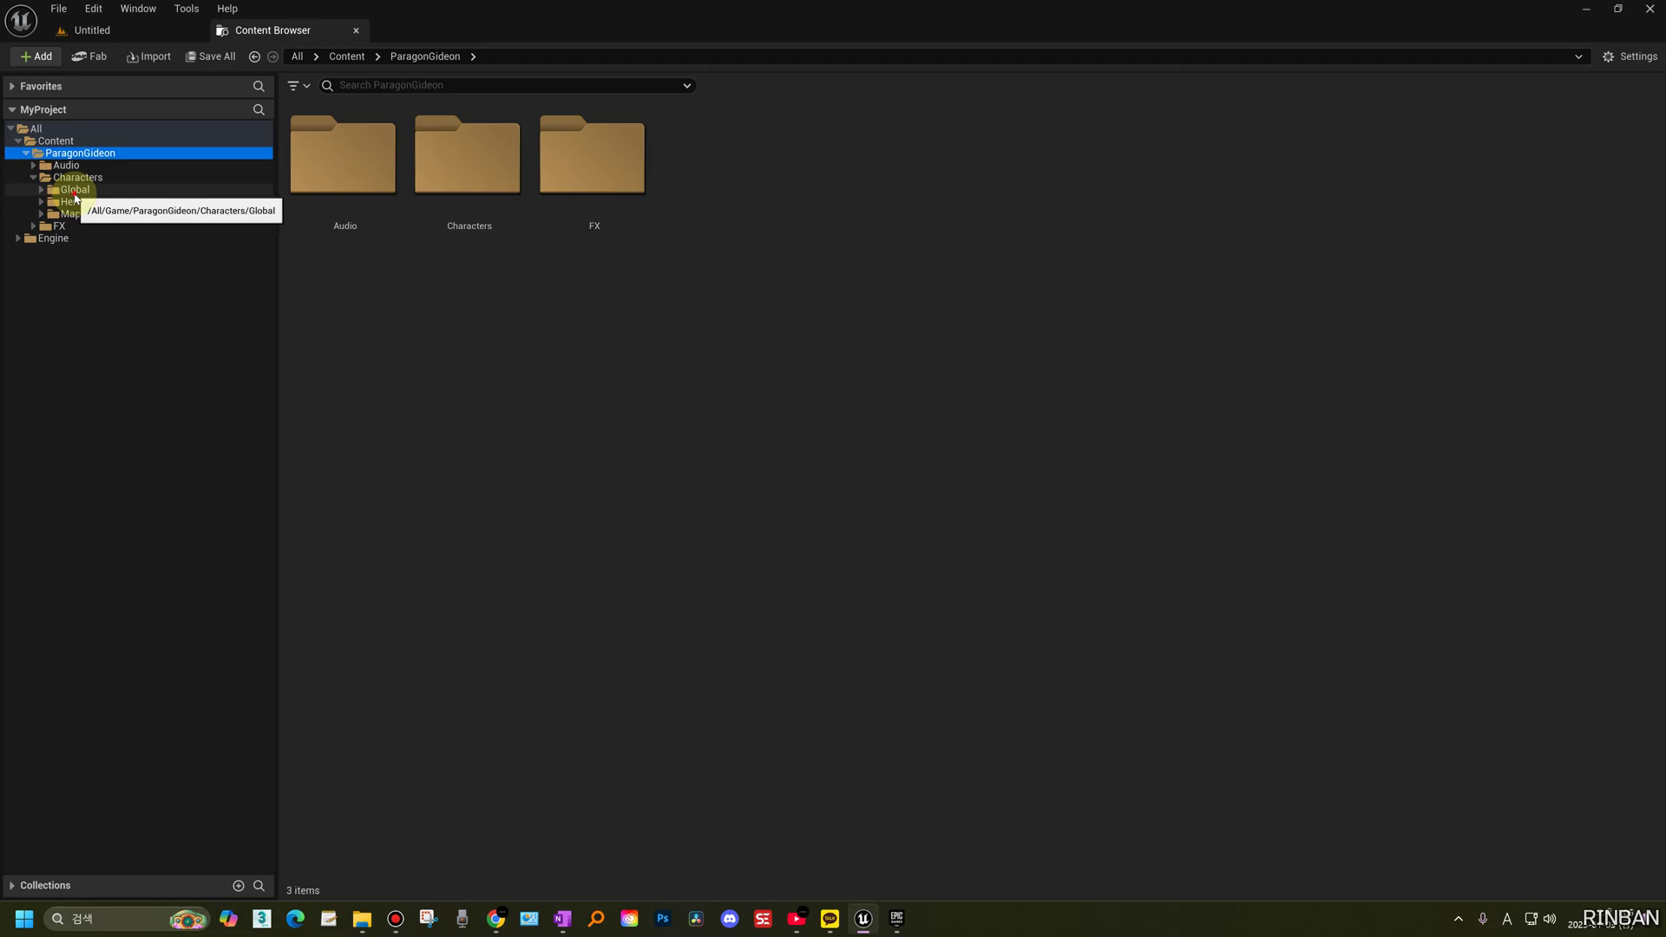
{"action": "left_click", "coordinate": [71, 189]}
{"action": "left_click", "coordinate": [71, 202]}
{"action": "left_click", "coordinate": [41, 203]}
{"action": "left_click", "coordinate": [82, 213]}
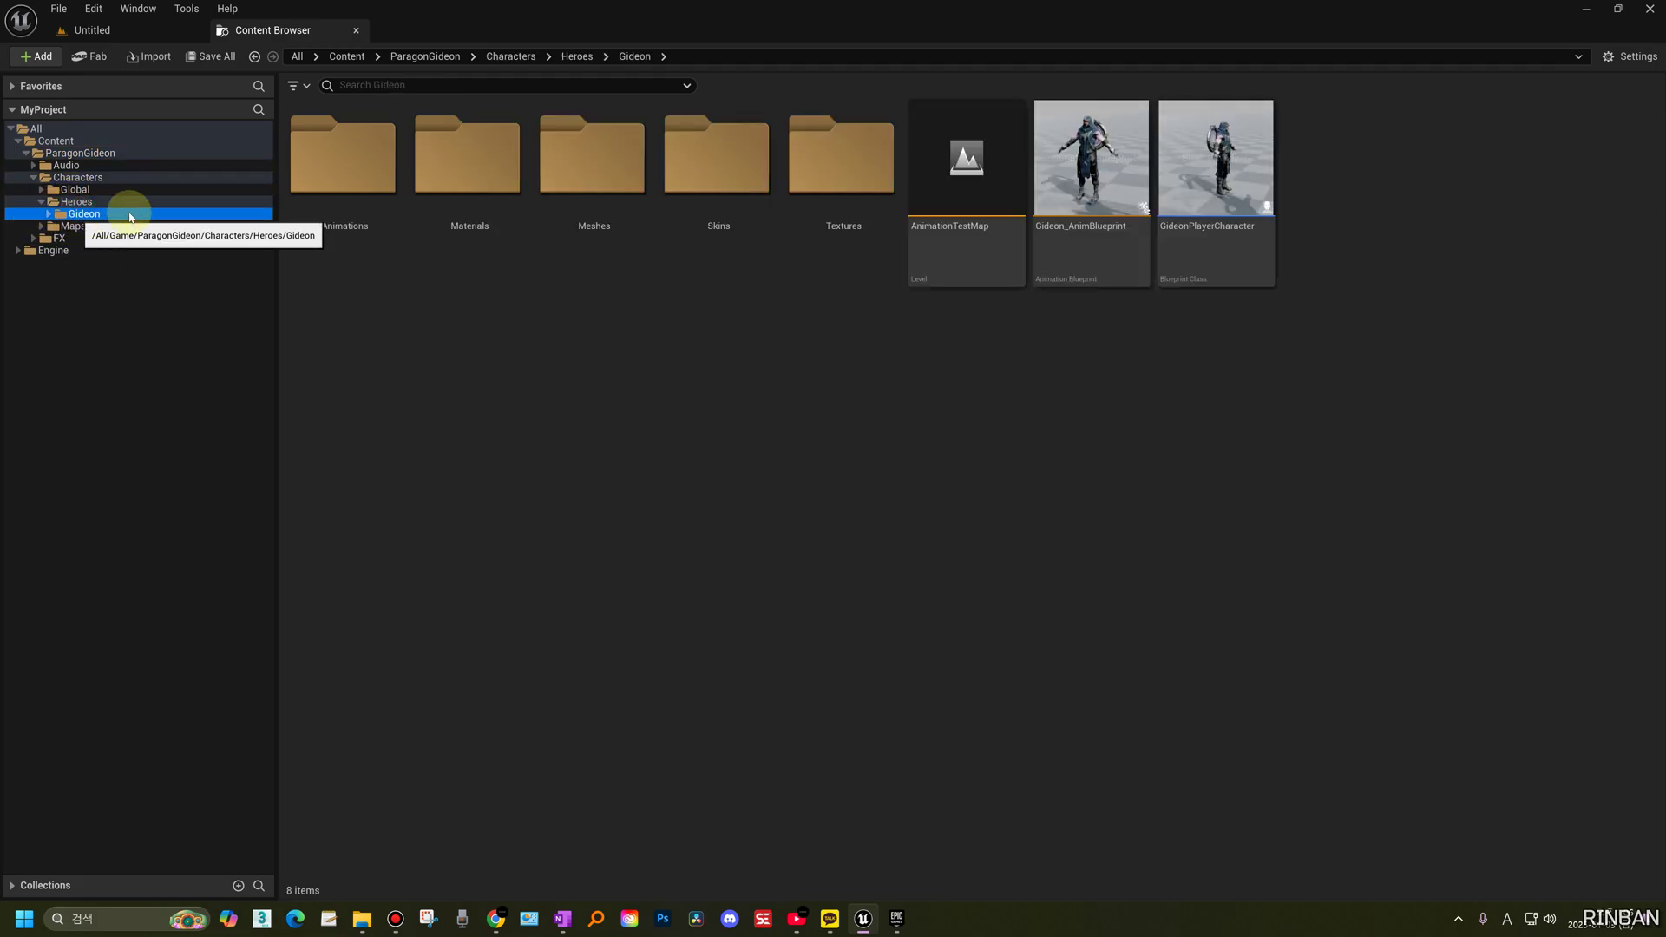
- Check the Gideon folder's character and animation blueprints, and expand the folder to show its subfolders
{"action": "left_click", "coordinate": [1168, 238]}
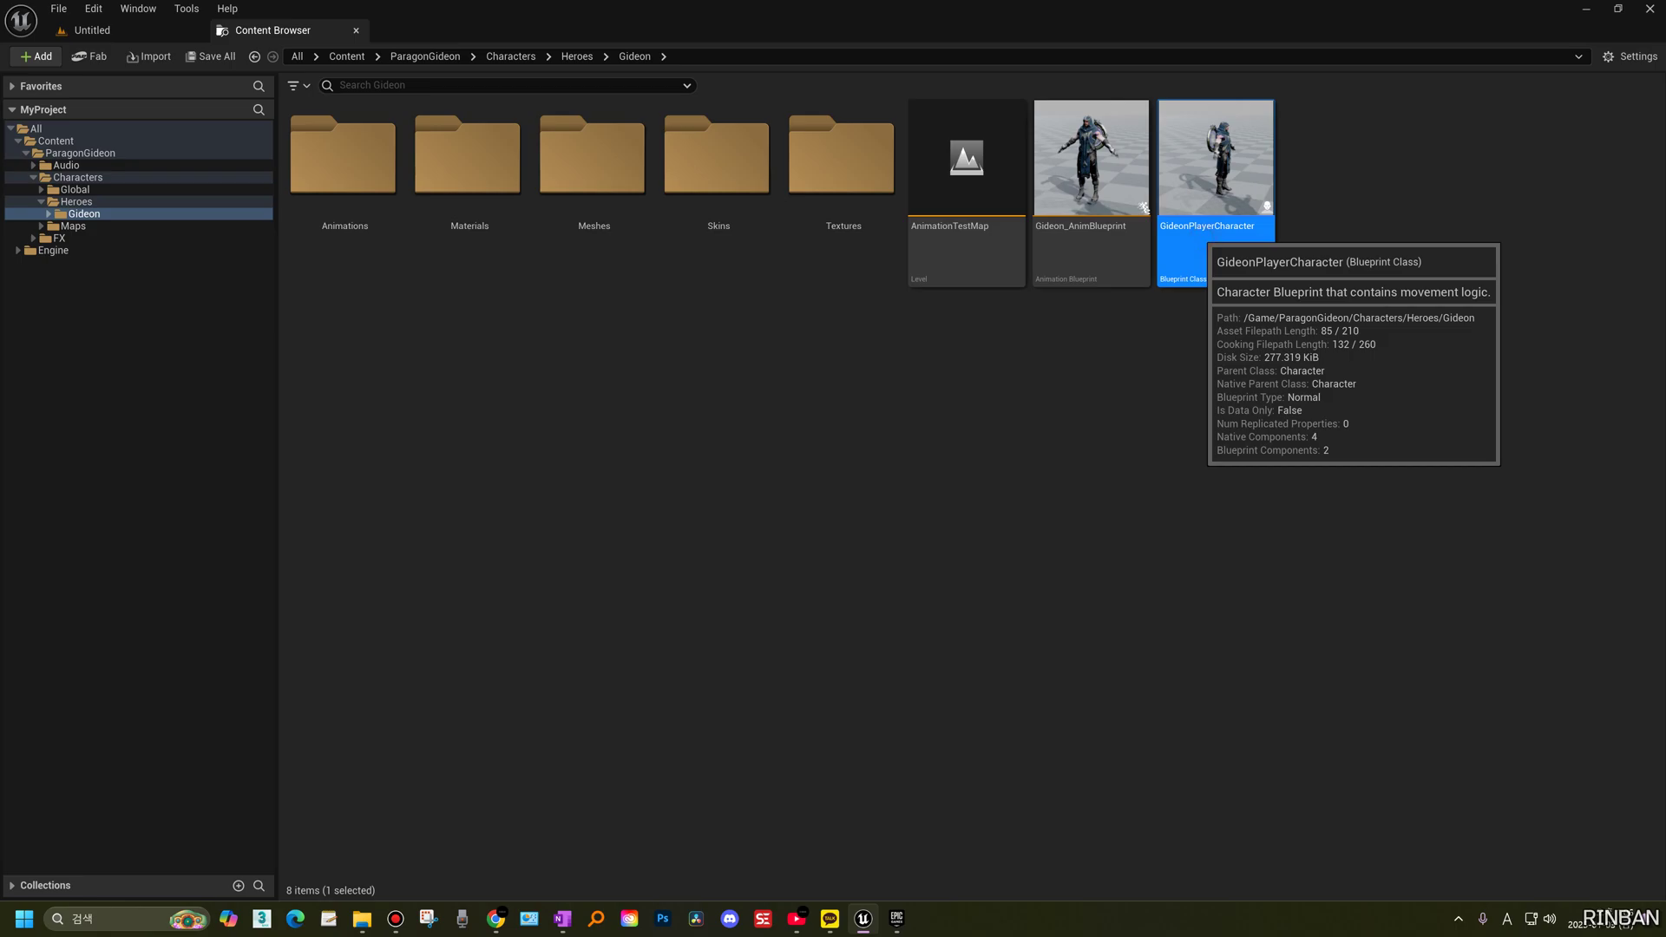
{"action": "left_click", "coordinate": [52, 216]}
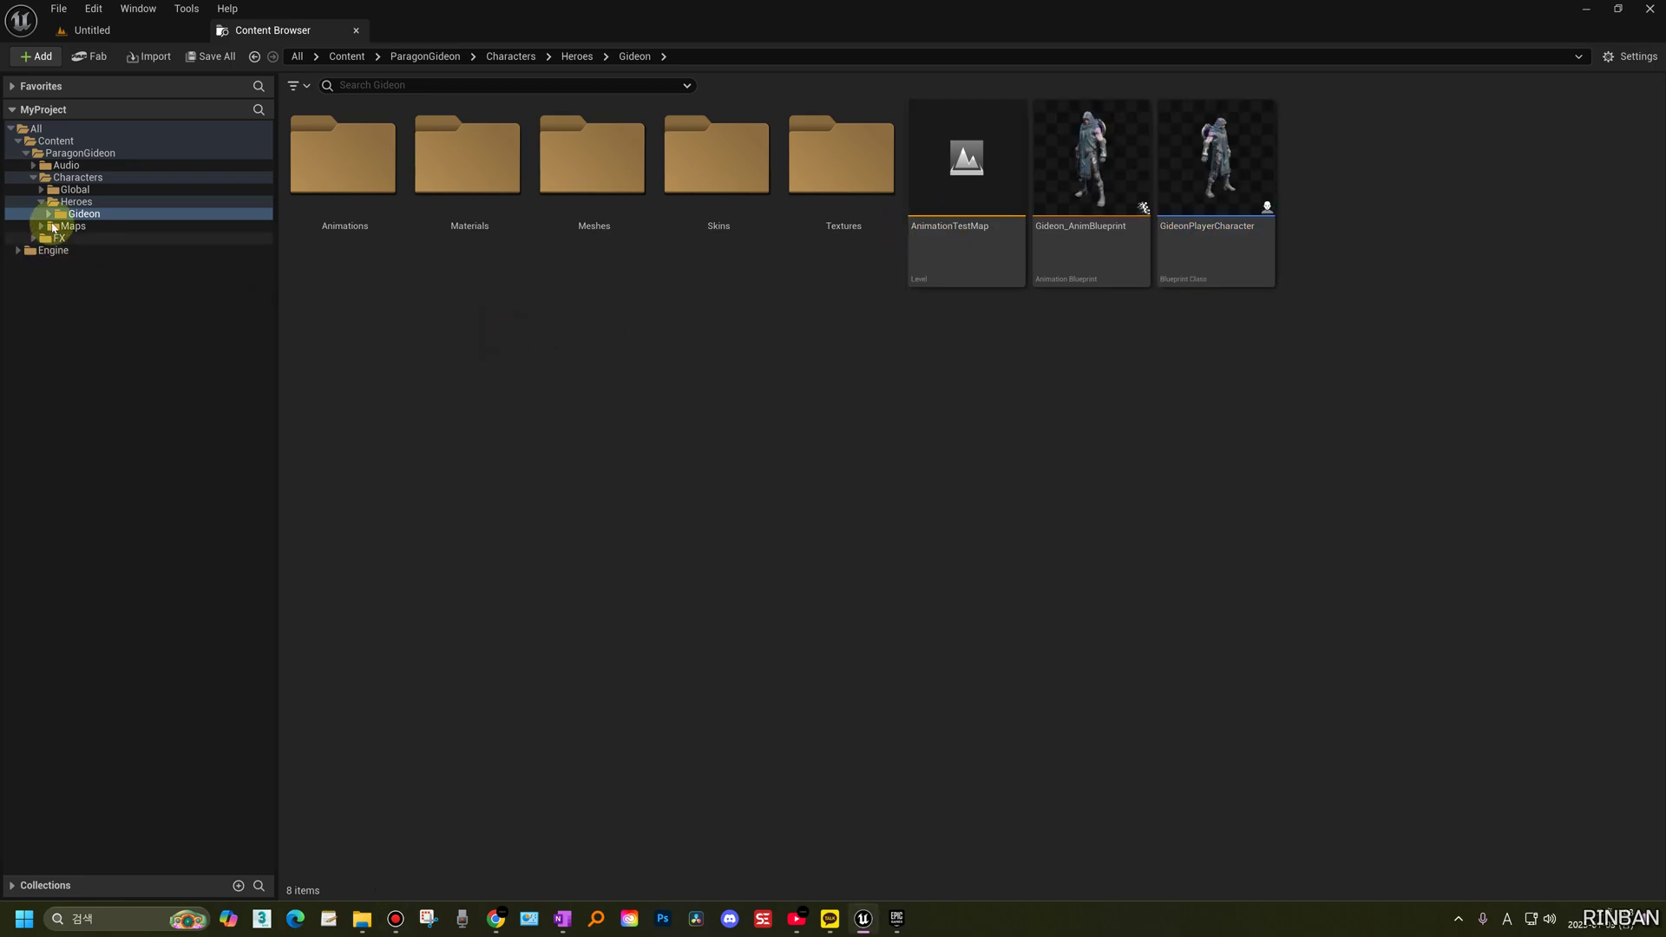
{"action": "left_click", "coordinate": [50, 215]}
{"action": "left_click", "coordinate": [1119, 213]}
{"action": "left_click", "coordinate": [1168, 204]}
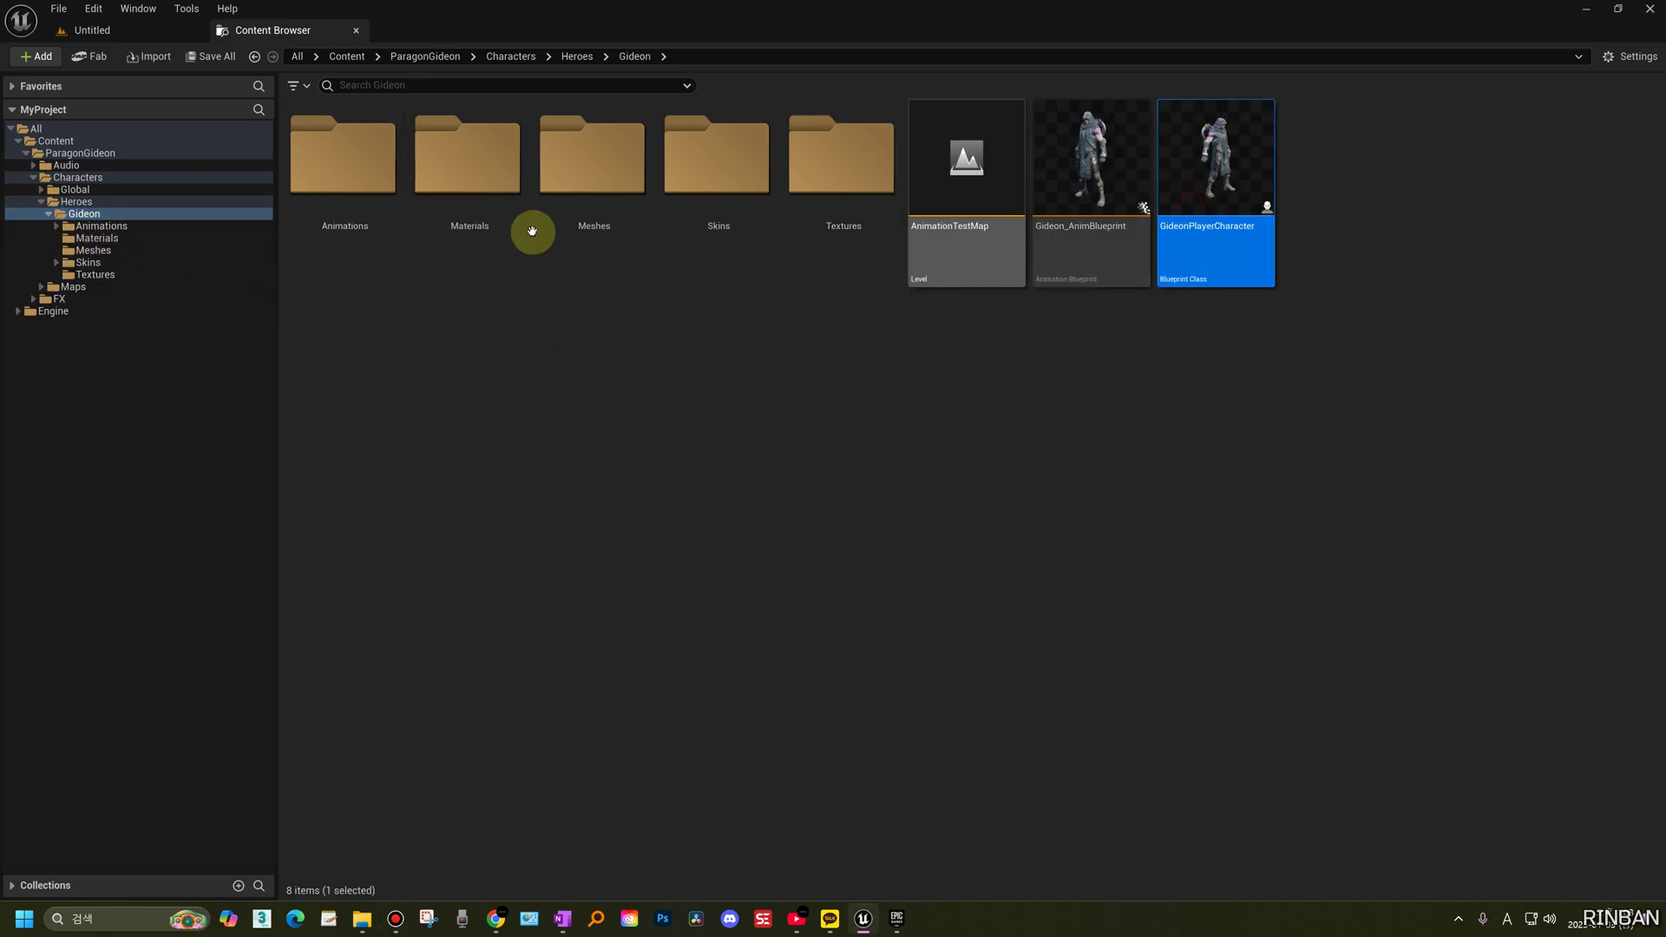
- Examine Gideon's texture assets and look through the animation sequences in the Animations folder
{"action": "left_click", "coordinate": [88, 236]}
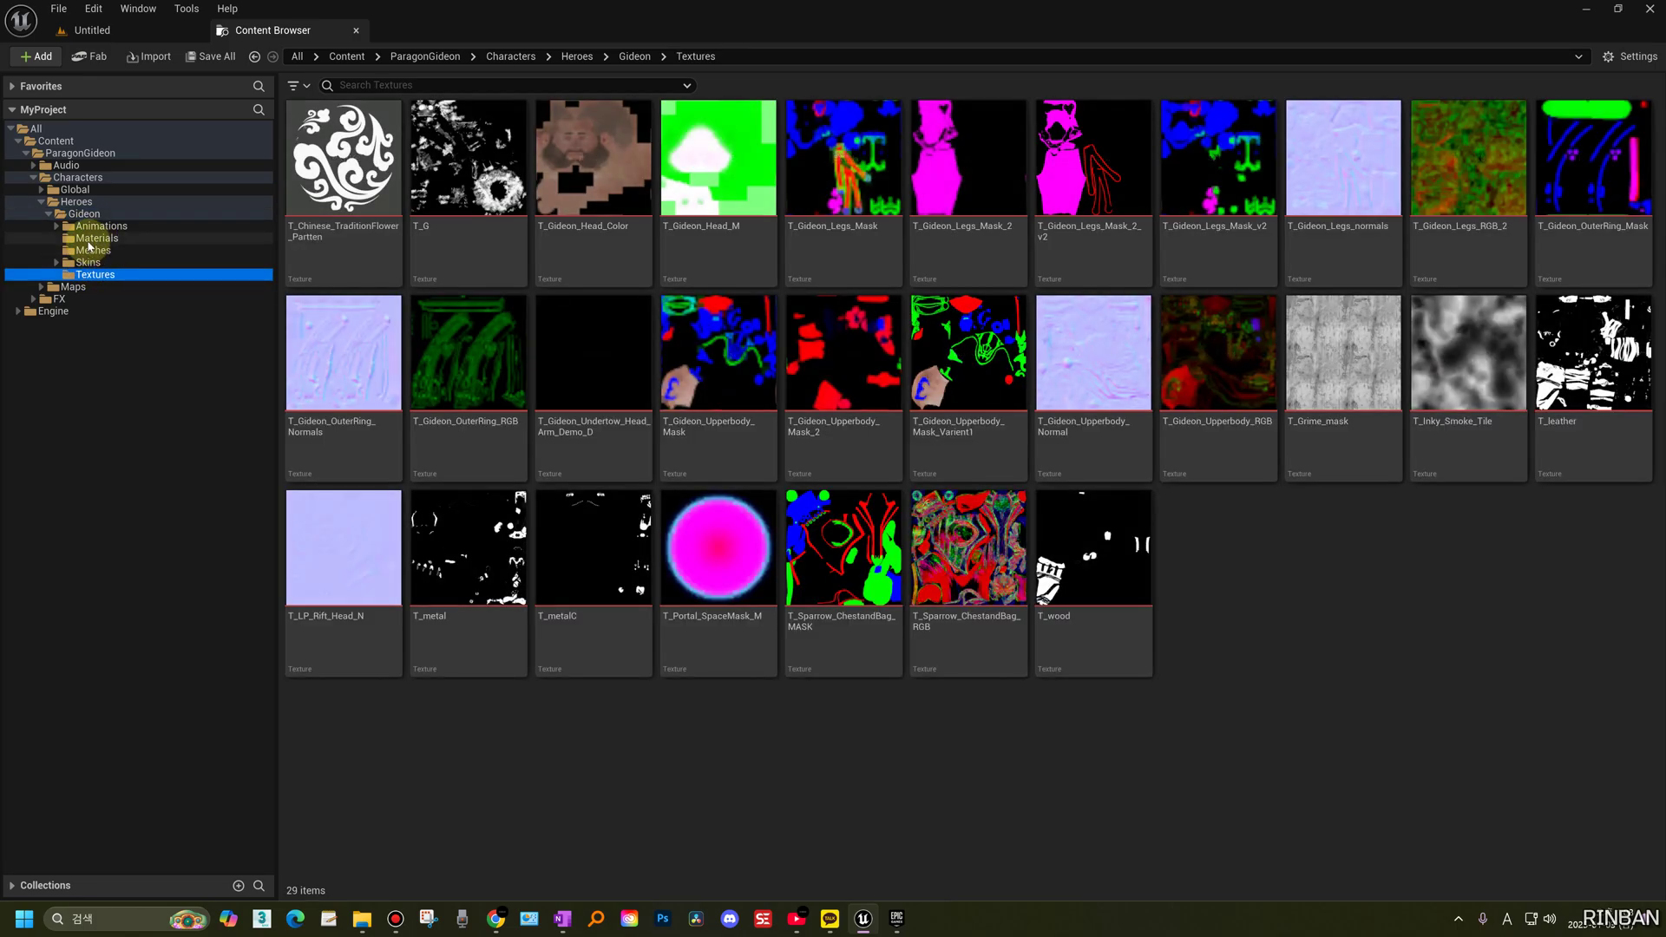
{"action": "left_click", "coordinate": [86, 227]}
{"action": "left_click", "coordinate": [766, 226]}
{"action": "left_click", "coordinate": [894, 399]}
{"action": "left_click", "coordinate": [1014, 450]}
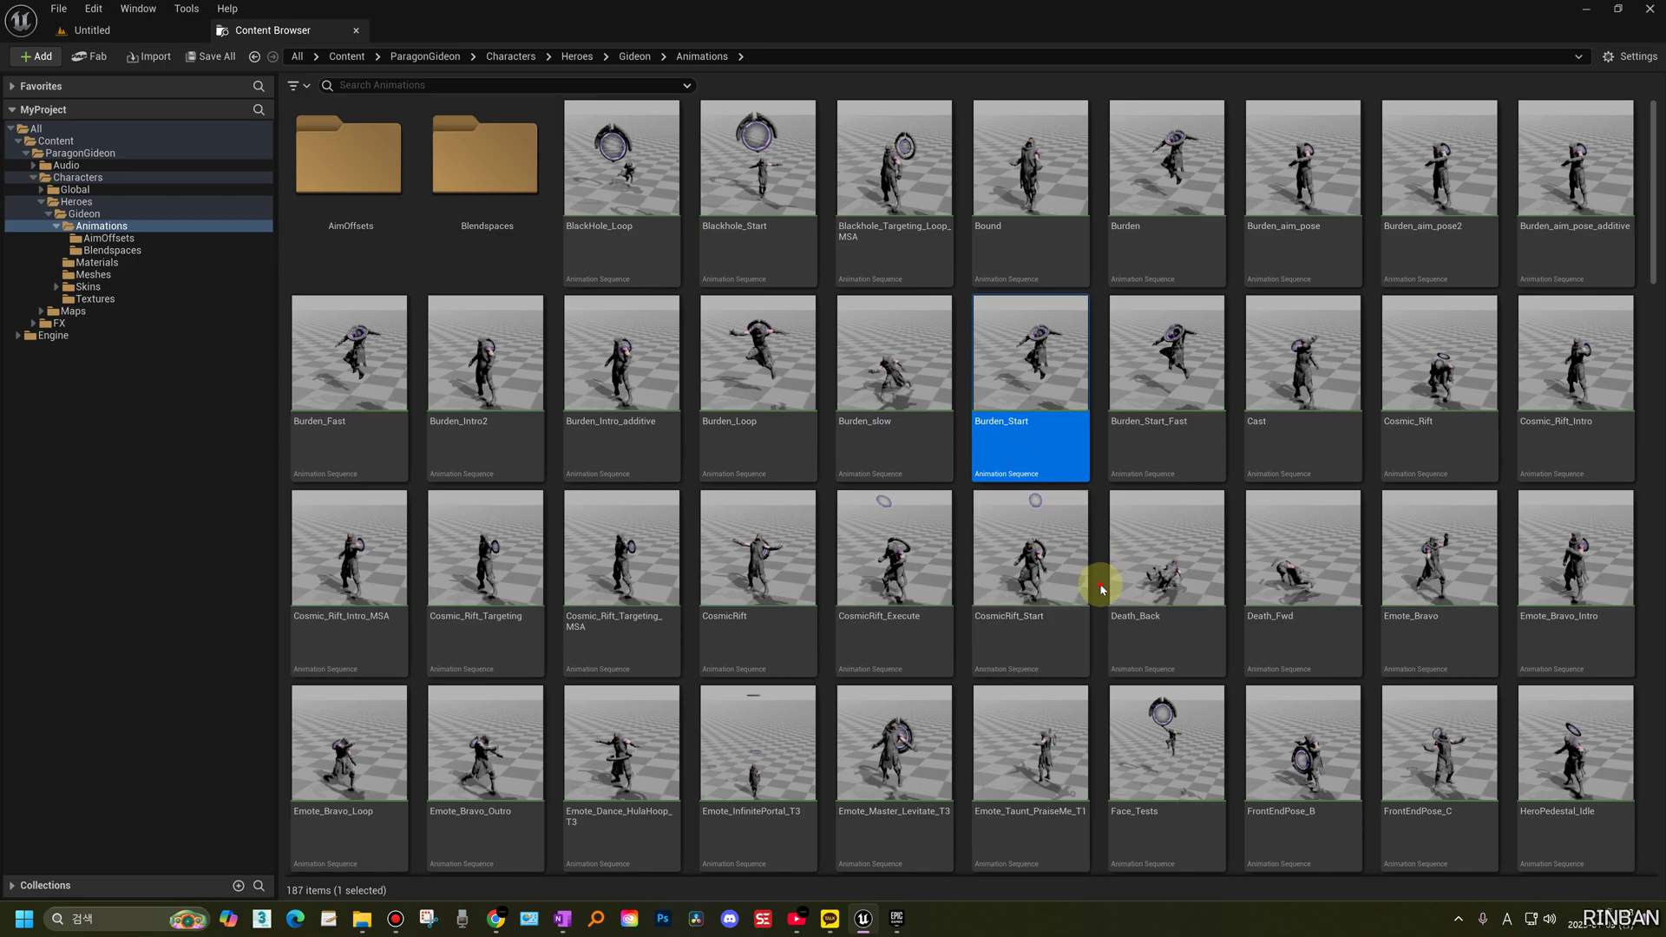
{"action": "left_click", "coordinate": [1100, 588]}
{"action": "left_click", "coordinate": [1055, 746]}
{"action": "left_click", "coordinate": [1166, 762]}
{"action": "scroll", "coordinate": [1201, 532], "scroll_direction": "down", "scroll_amount": 1}
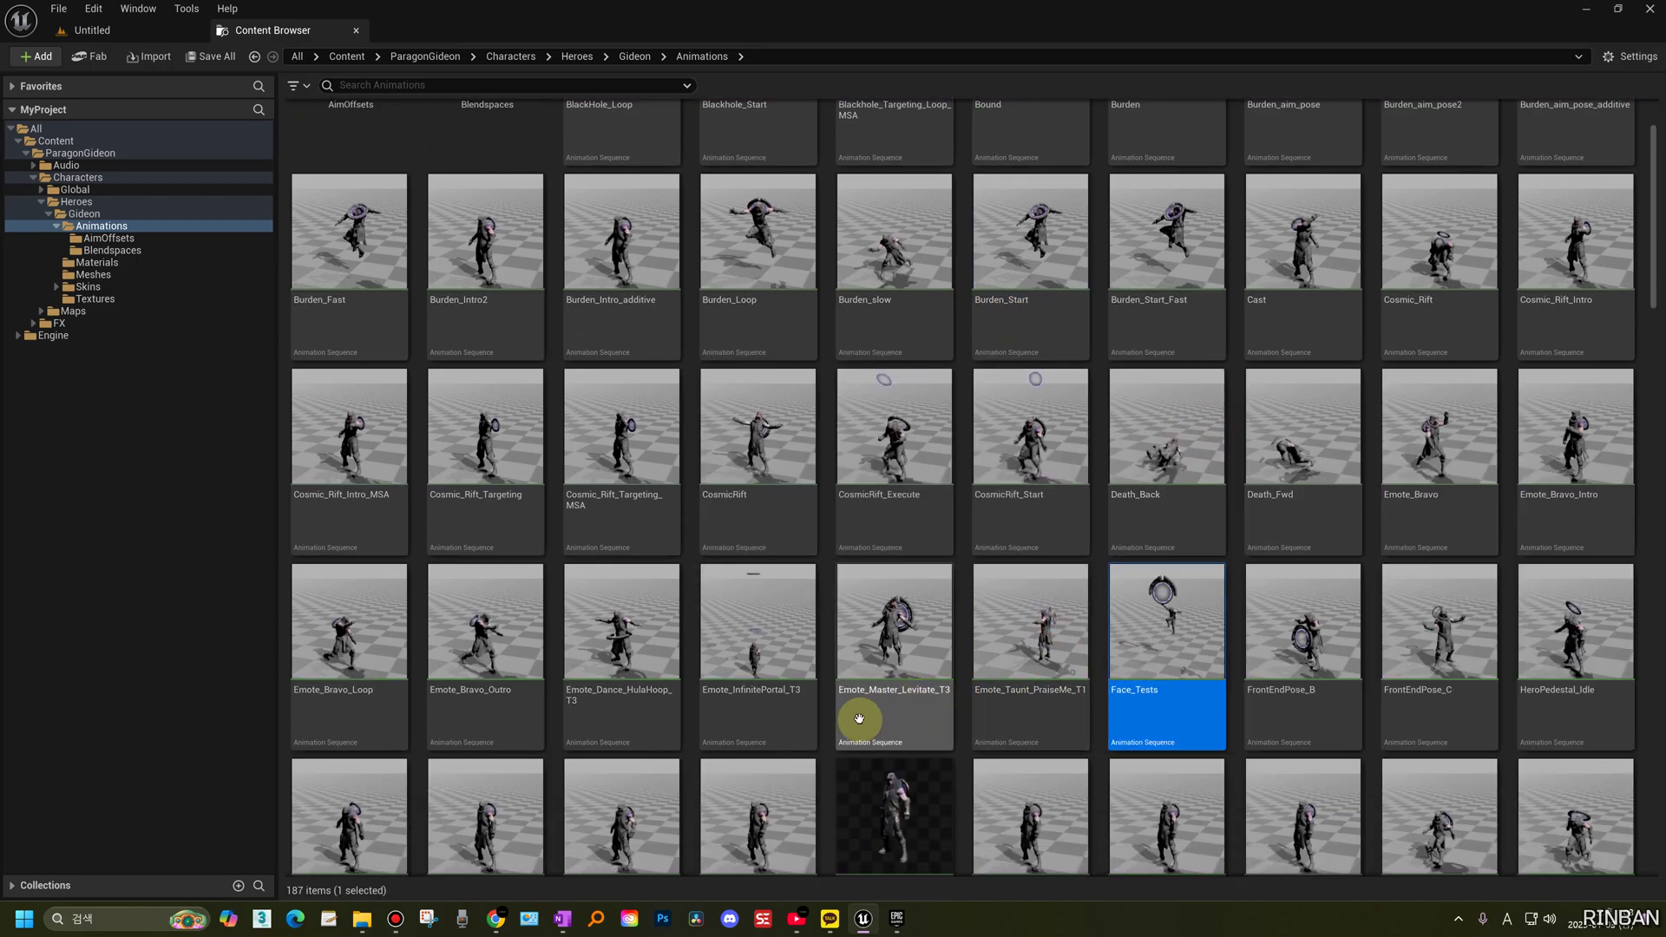
{"action": "left_click", "coordinate": [863, 717]}
{"action": "left_click", "coordinate": [763, 792]}
{"action": "scroll", "coordinate": [685, 714], "scroll_direction": "down", "scroll_amount": 2}
{"action": "left_click", "coordinate": [654, 680]}
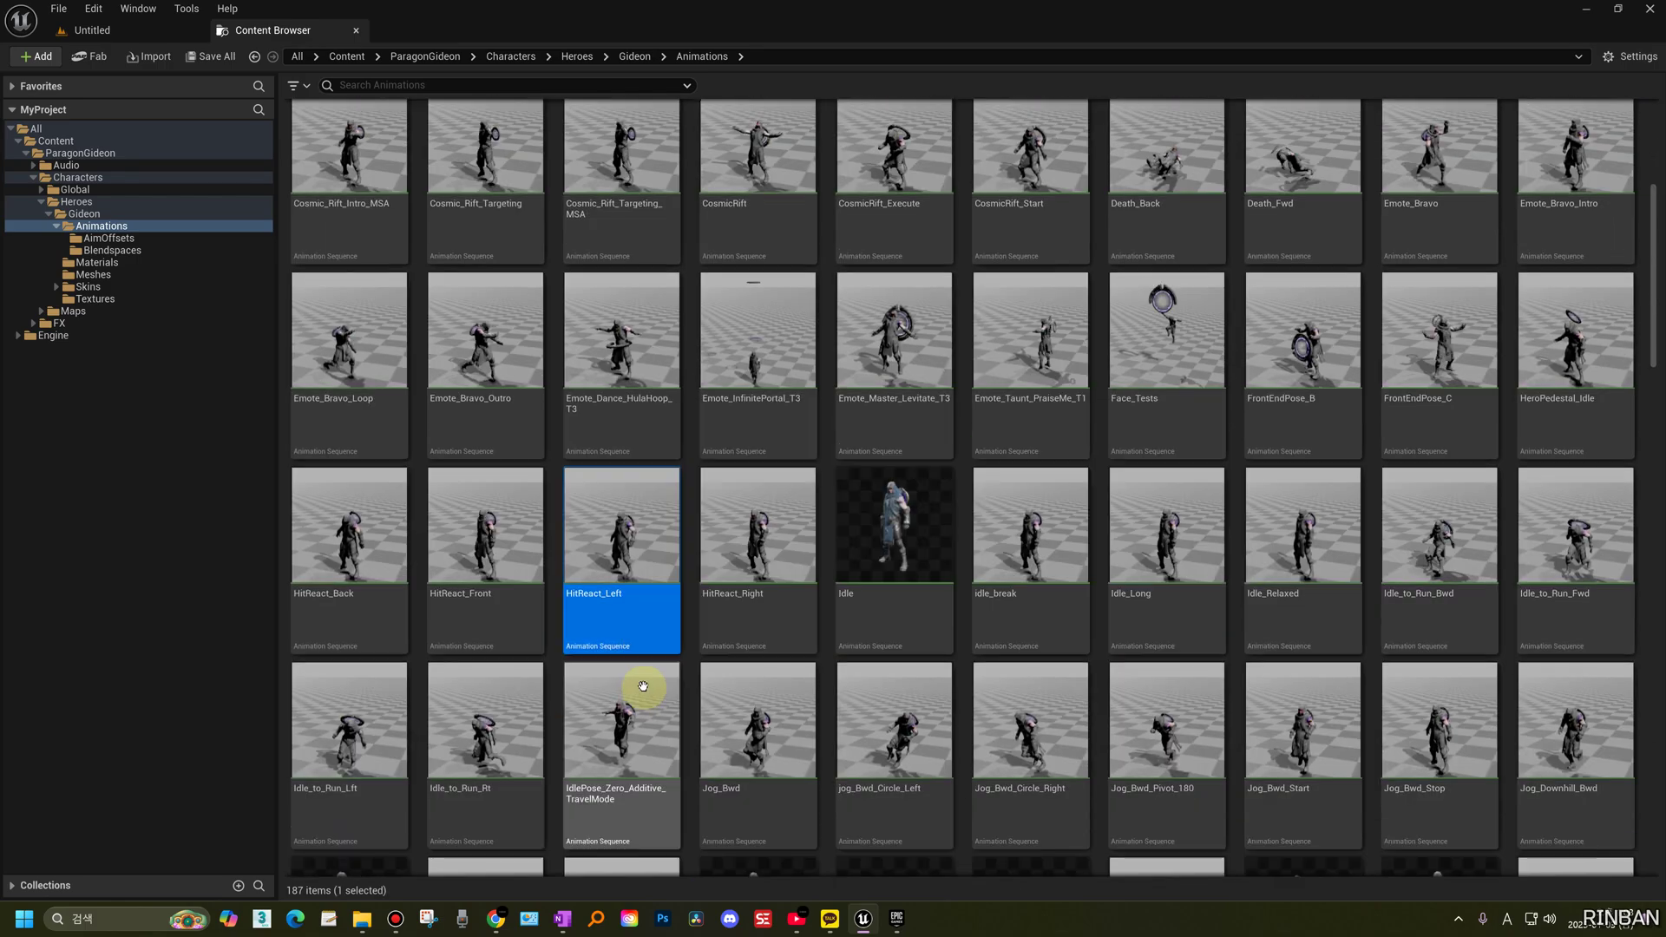
{"action": "scroll", "coordinate": [706, 435], "scroll_direction": "up", "scroll_amount": 3}
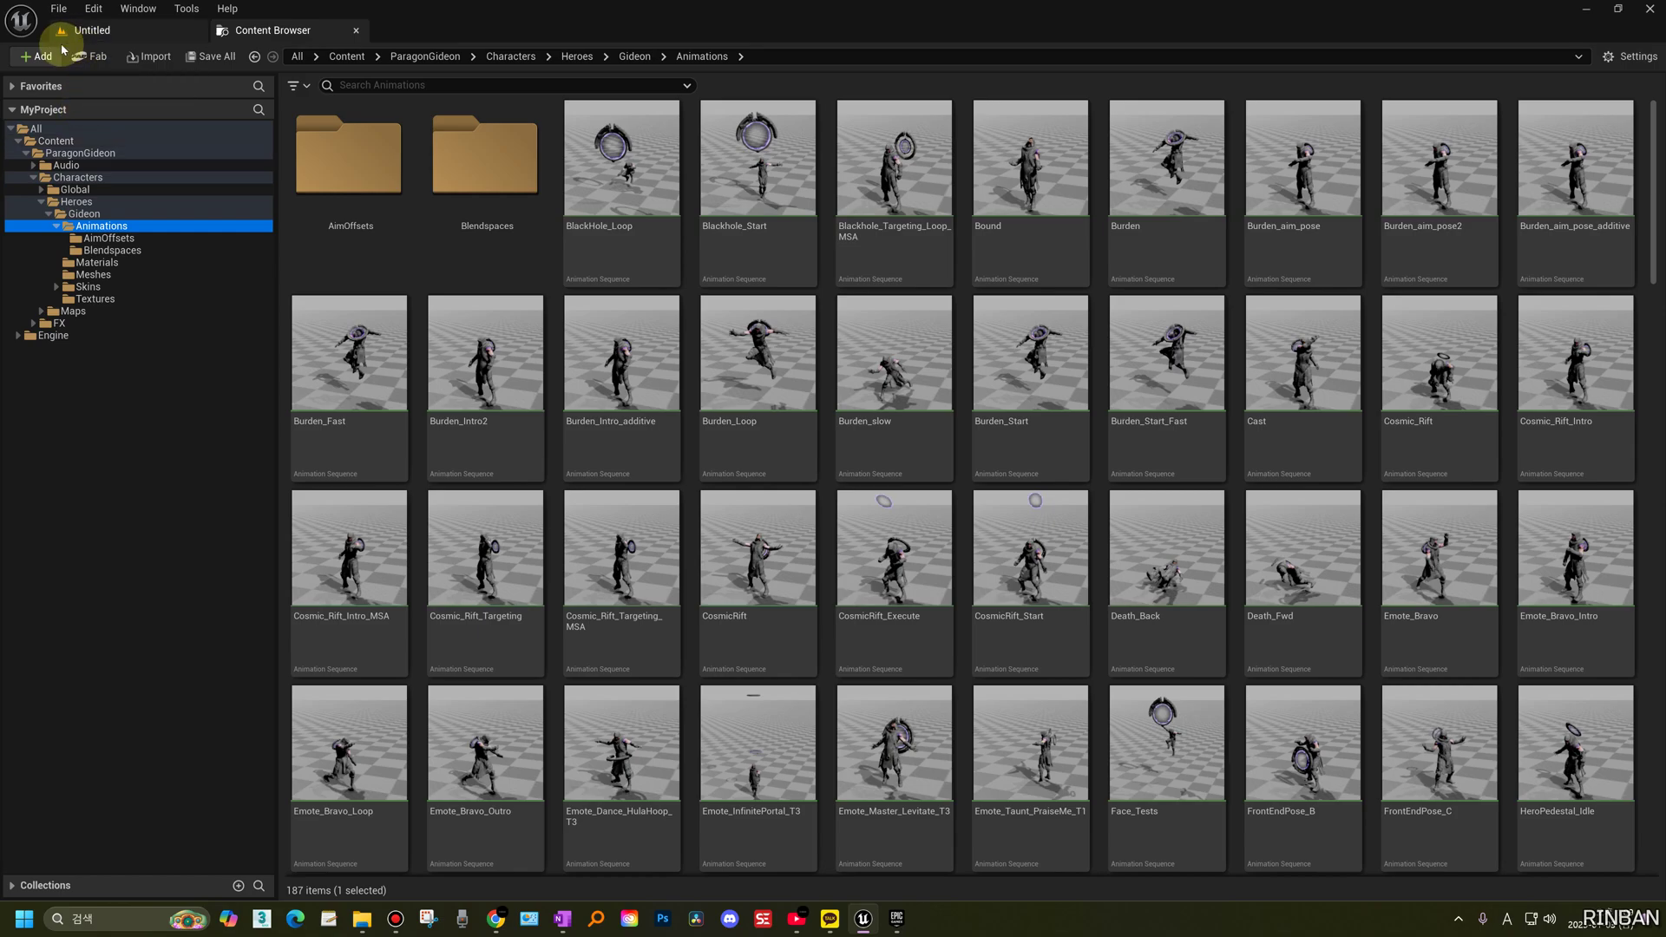
- Open the Fab window from the editor's Content Browser, reposition it, and look through the offered products
{"action": "left_click", "coordinate": [108, 28]}
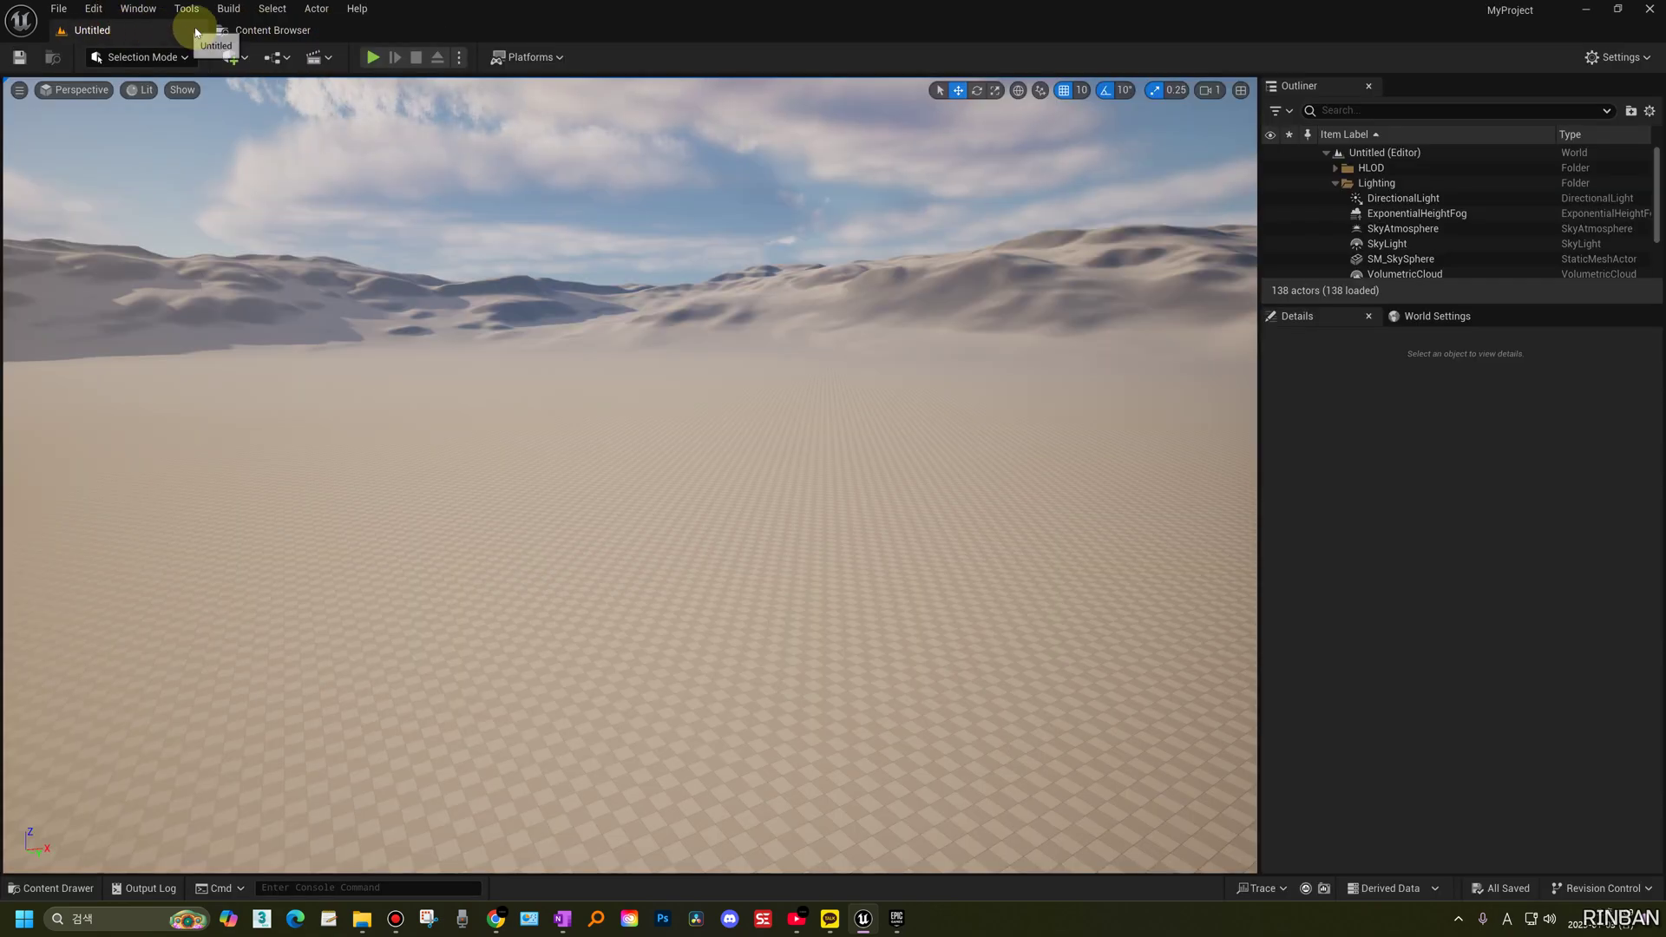
{"action": "left_click", "coordinate": [252, 29]}
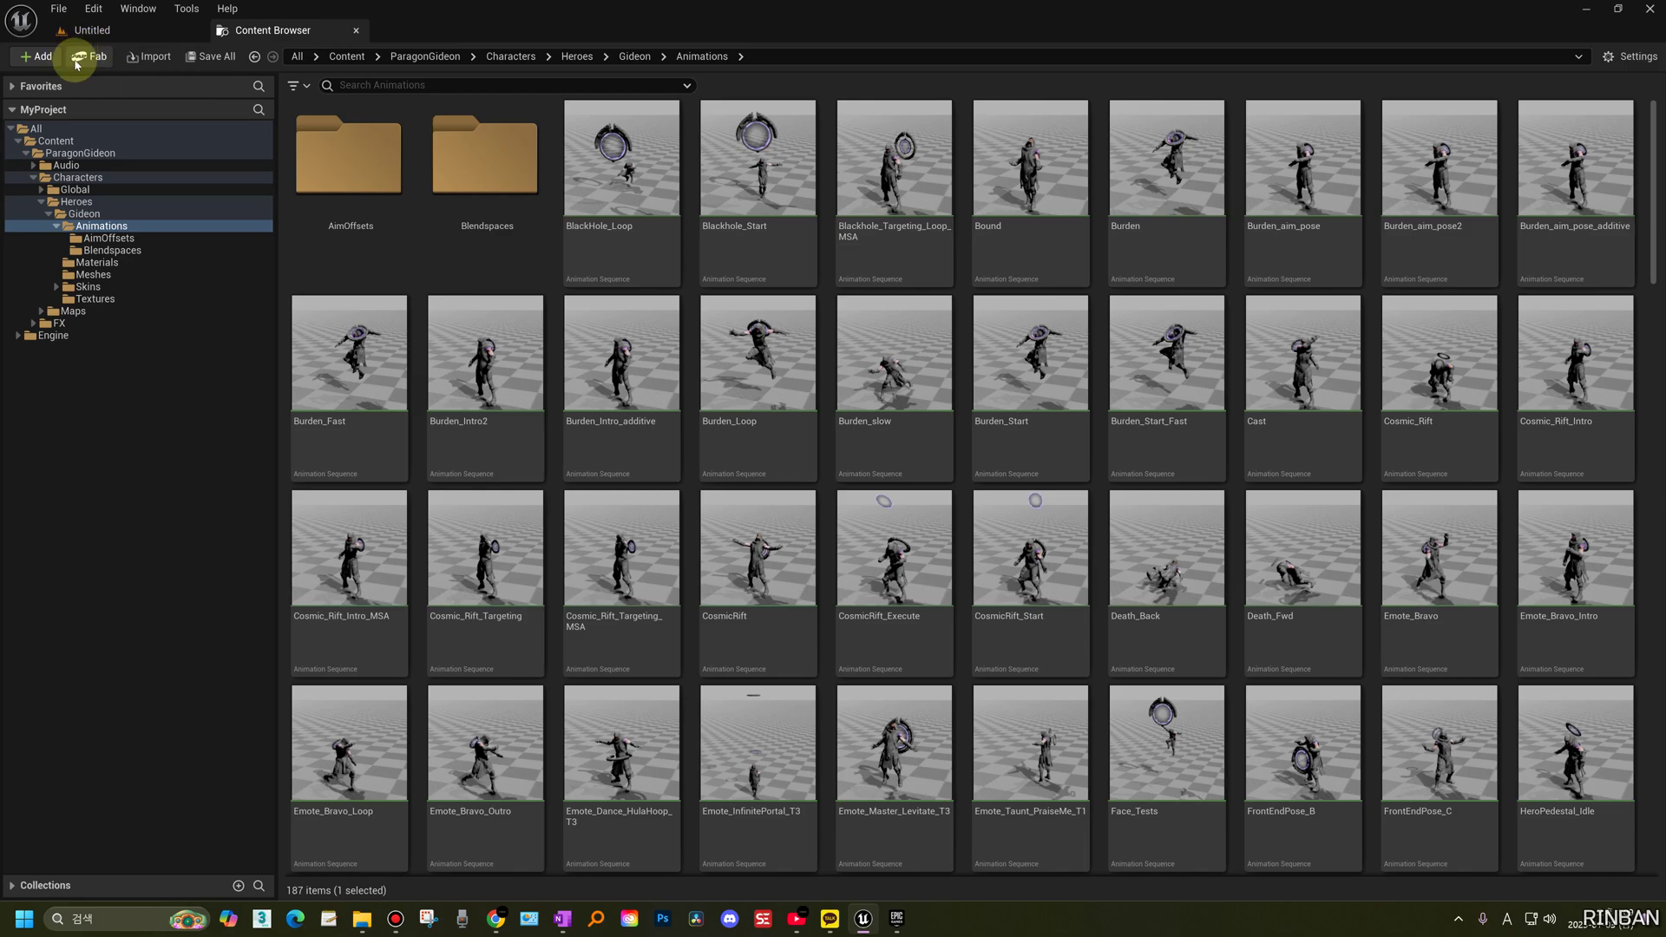
{"action": "left_click", "coordinate": [96, 59]}
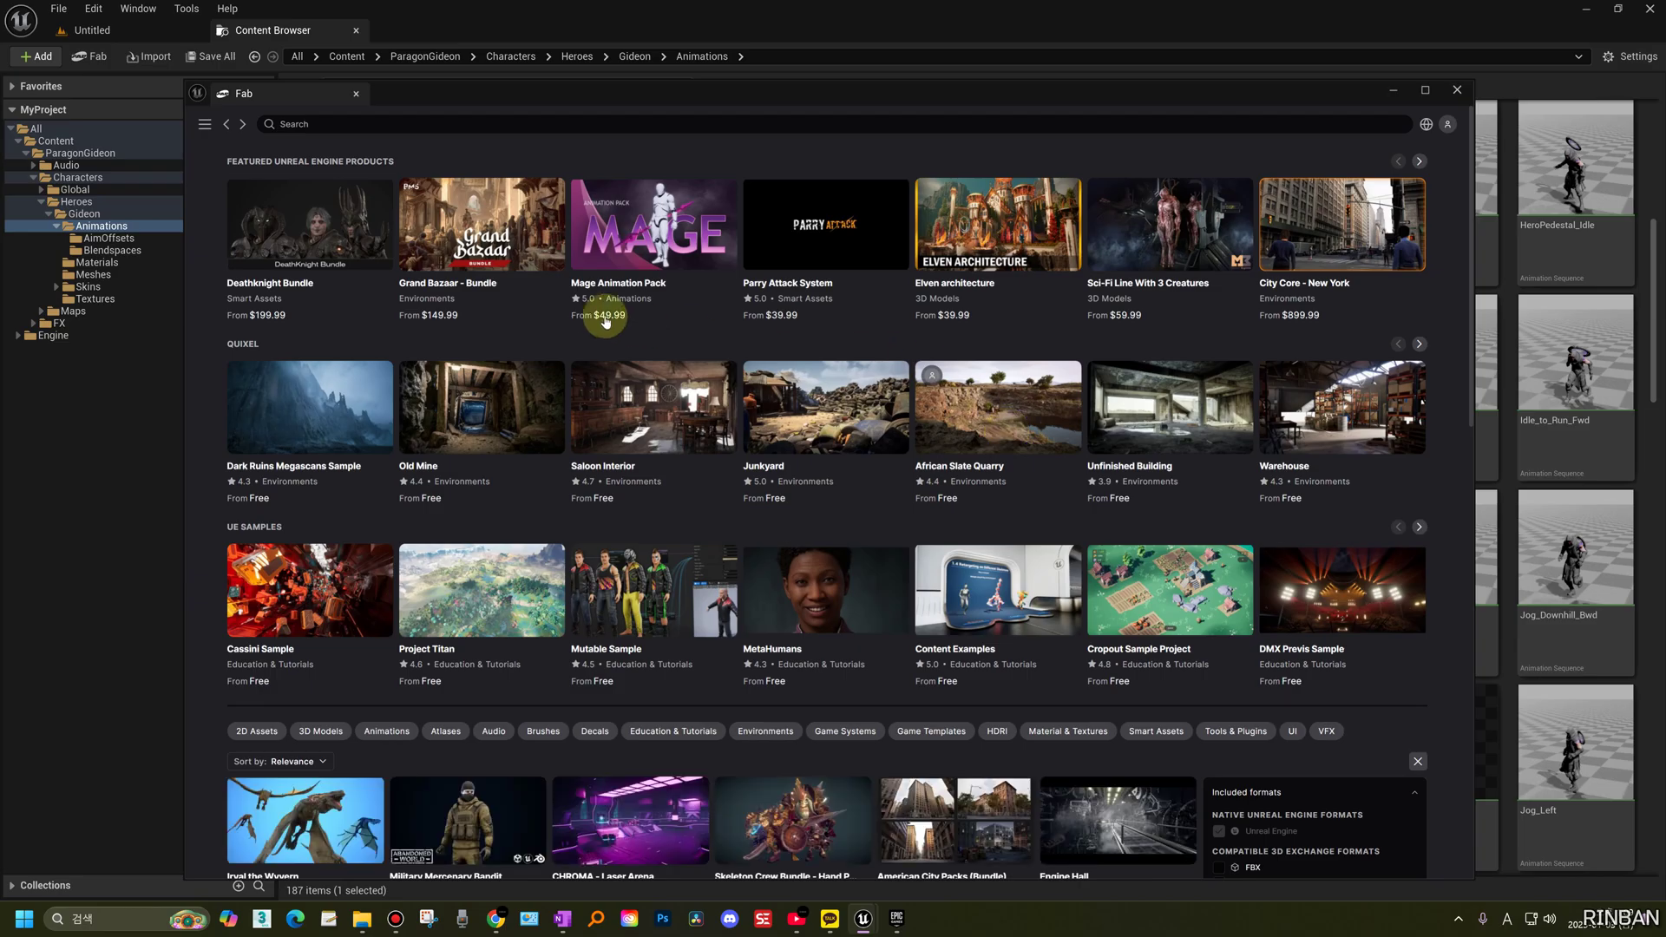
{"action": "left_click_drag", "start_coordinate": [476, 82], "coordinate": [427, 58]}
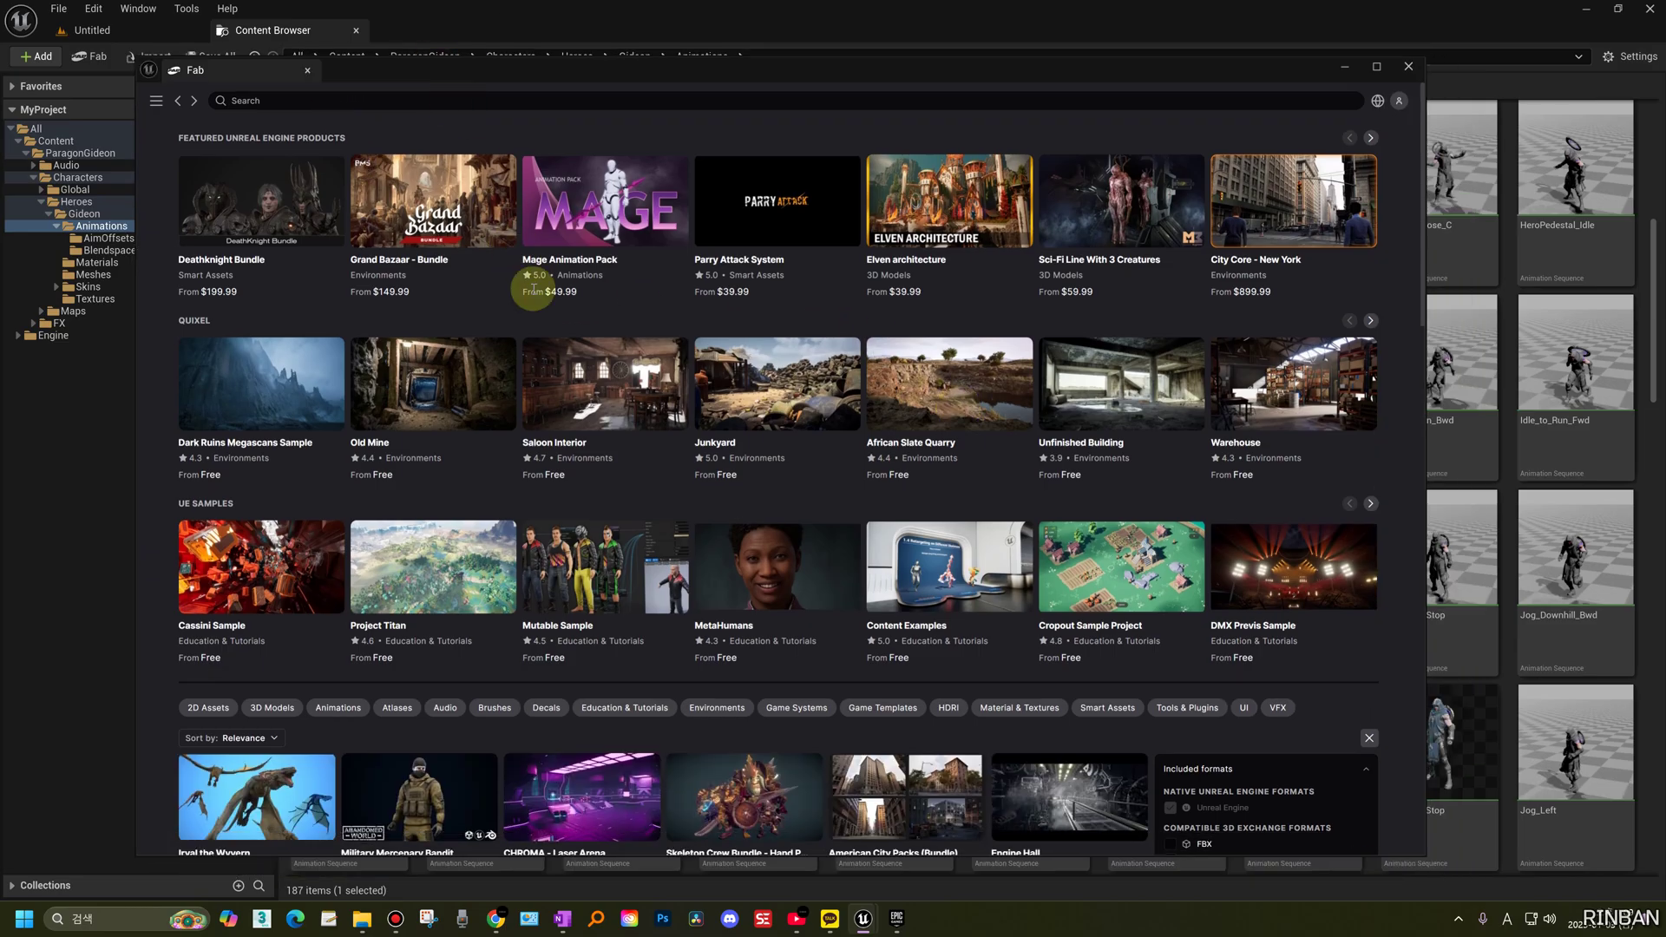
{"action": "scroll", "coordinate": [634, 408], "scroll_direction": "down", "scroll_amount": 10}
{"action": "scroll", "coordinate": [762, 556], "scroll_direction": "up", "scroll_amount": 7}
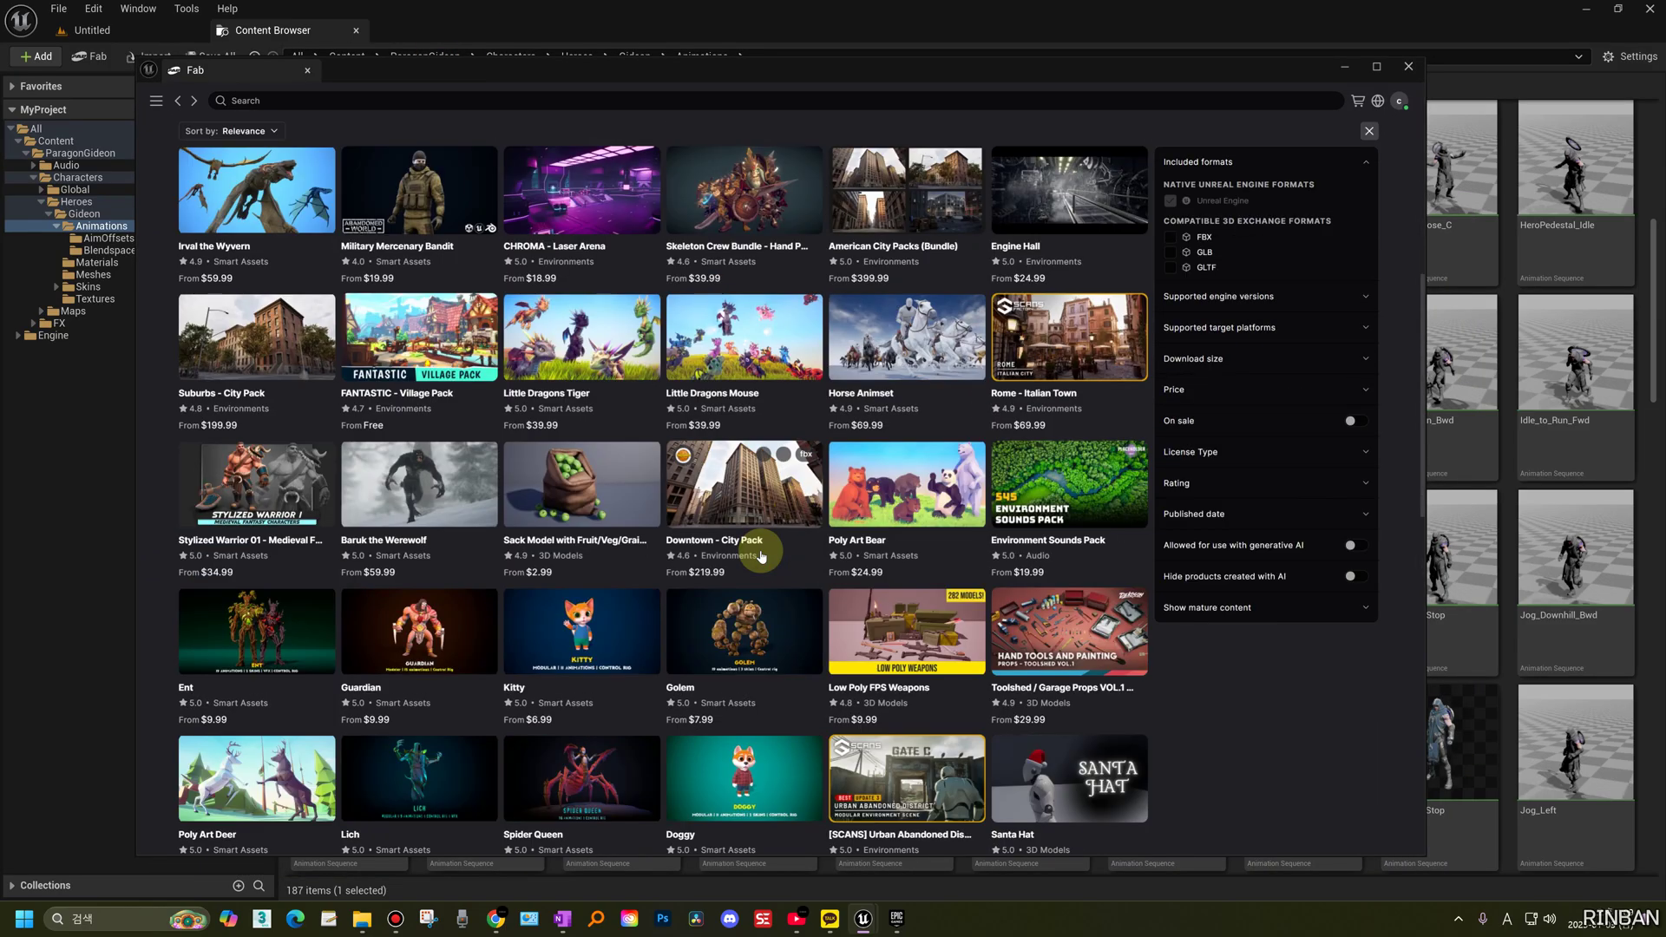
{"action": "scroll", "coordinate": [762, 556], "scroll_direction": "up", "scroll_amount": 5}
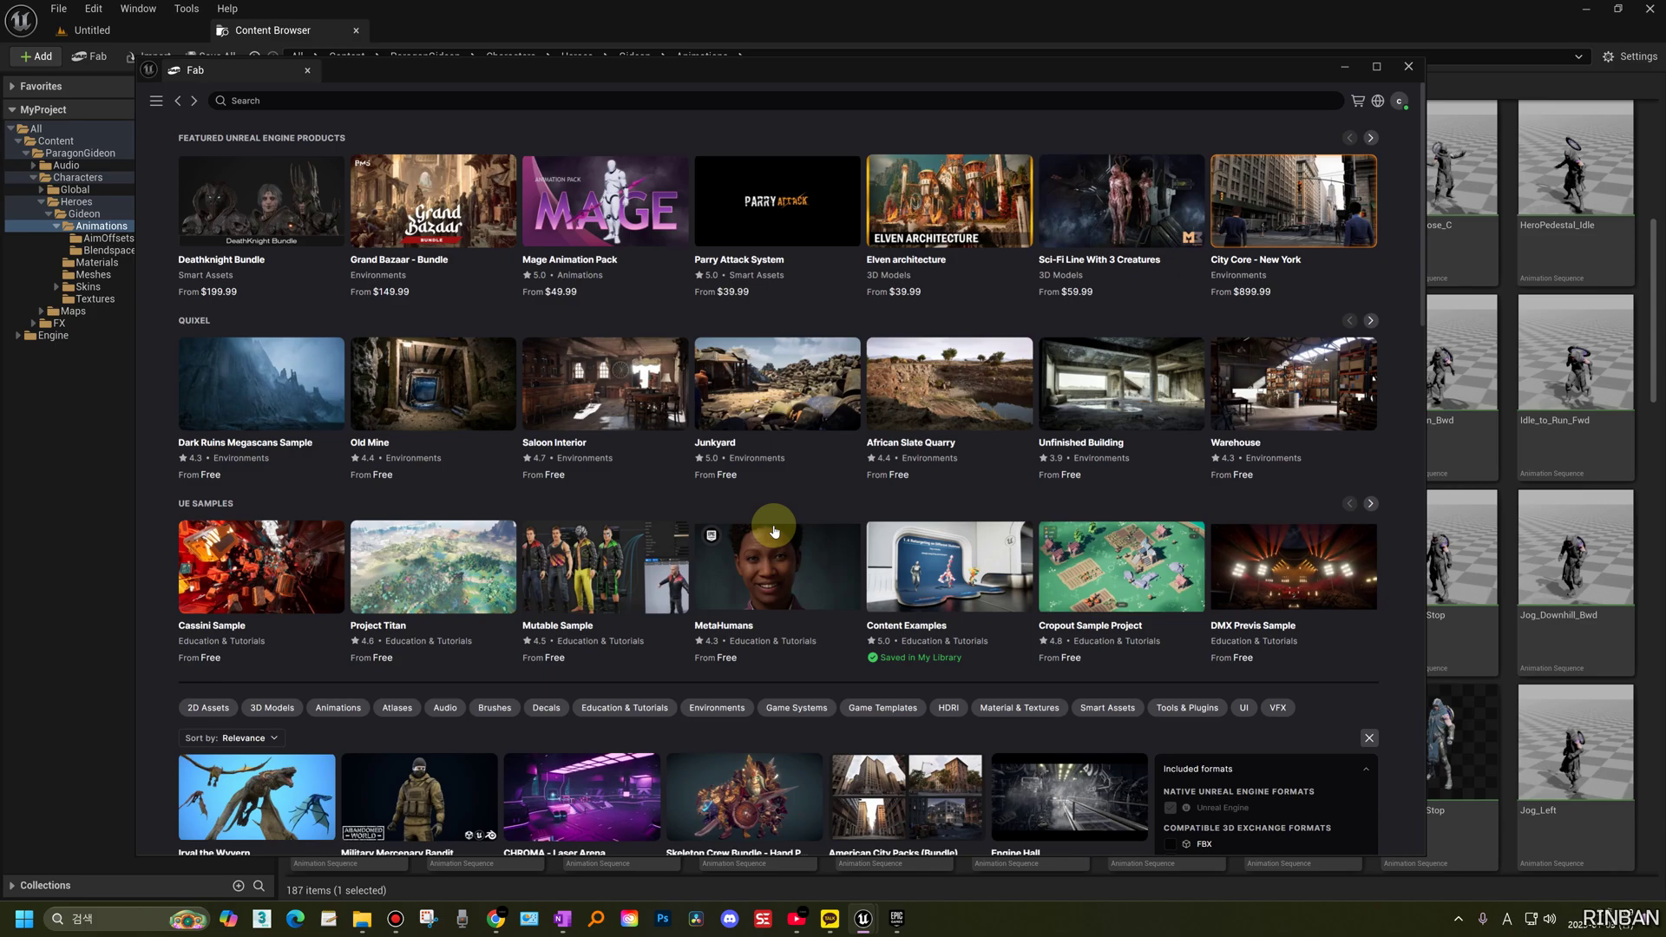
{"action": "scroll", "coordinate": [710, 438], "scroll_direction": "down", "scroll_amount": 5}
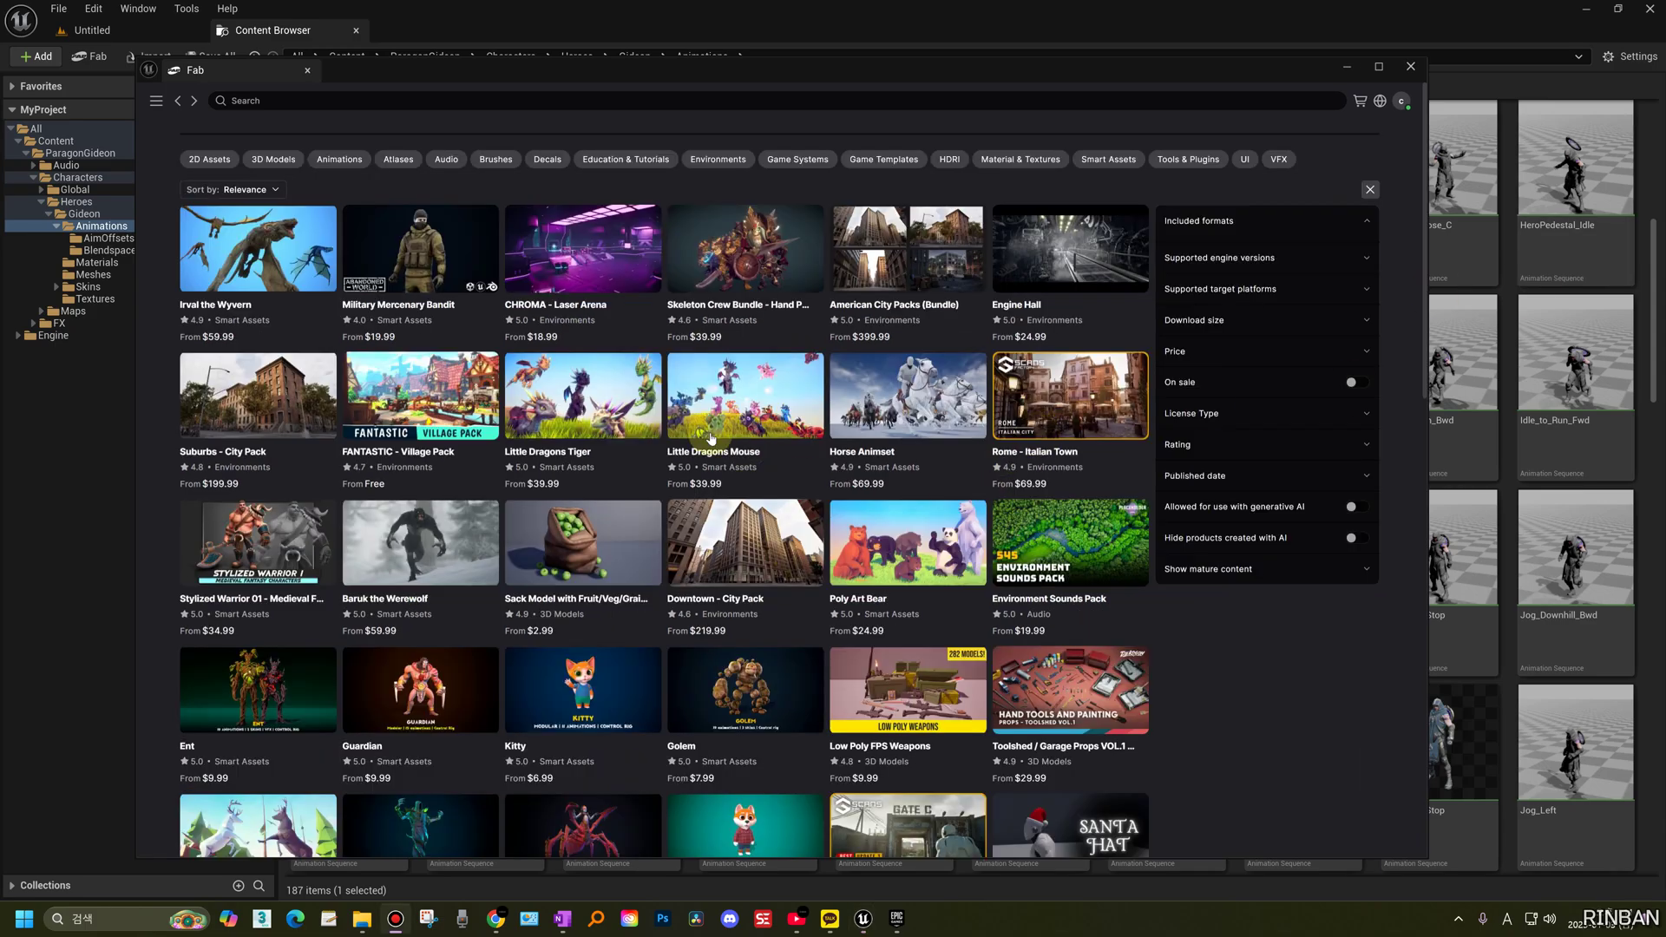
{"action": "left_click", "coordinate": [295, 278]}
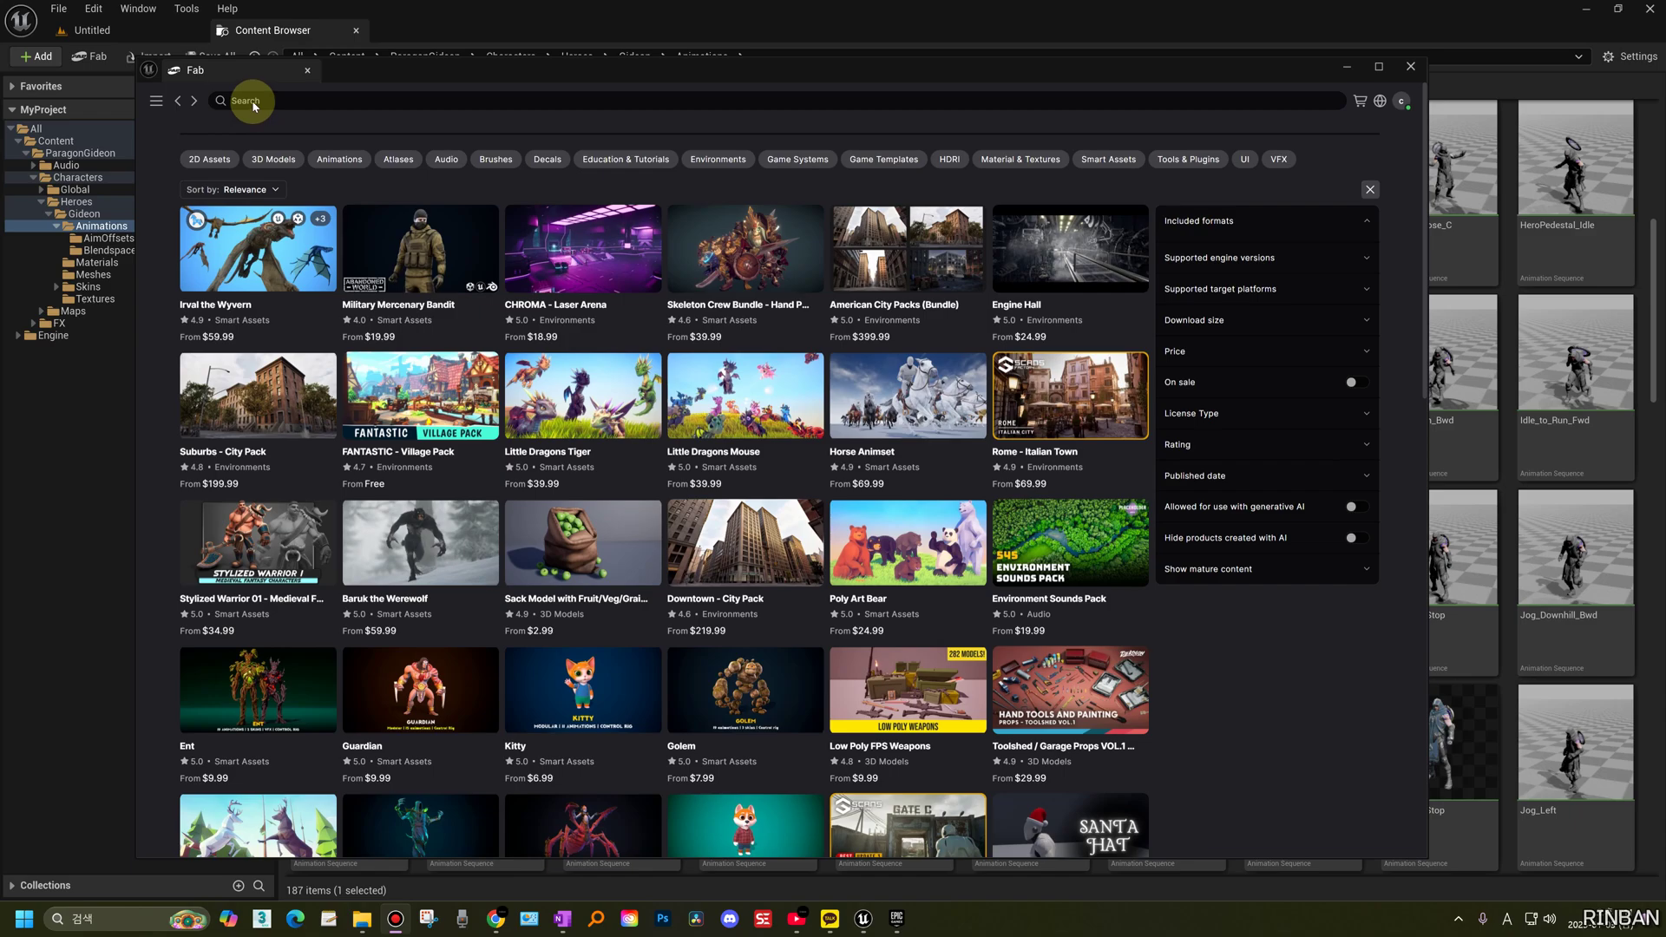
- Browse Fab's Environments category and remove the category filter
{"action": "left_click", "coordinate": [156, 101]}
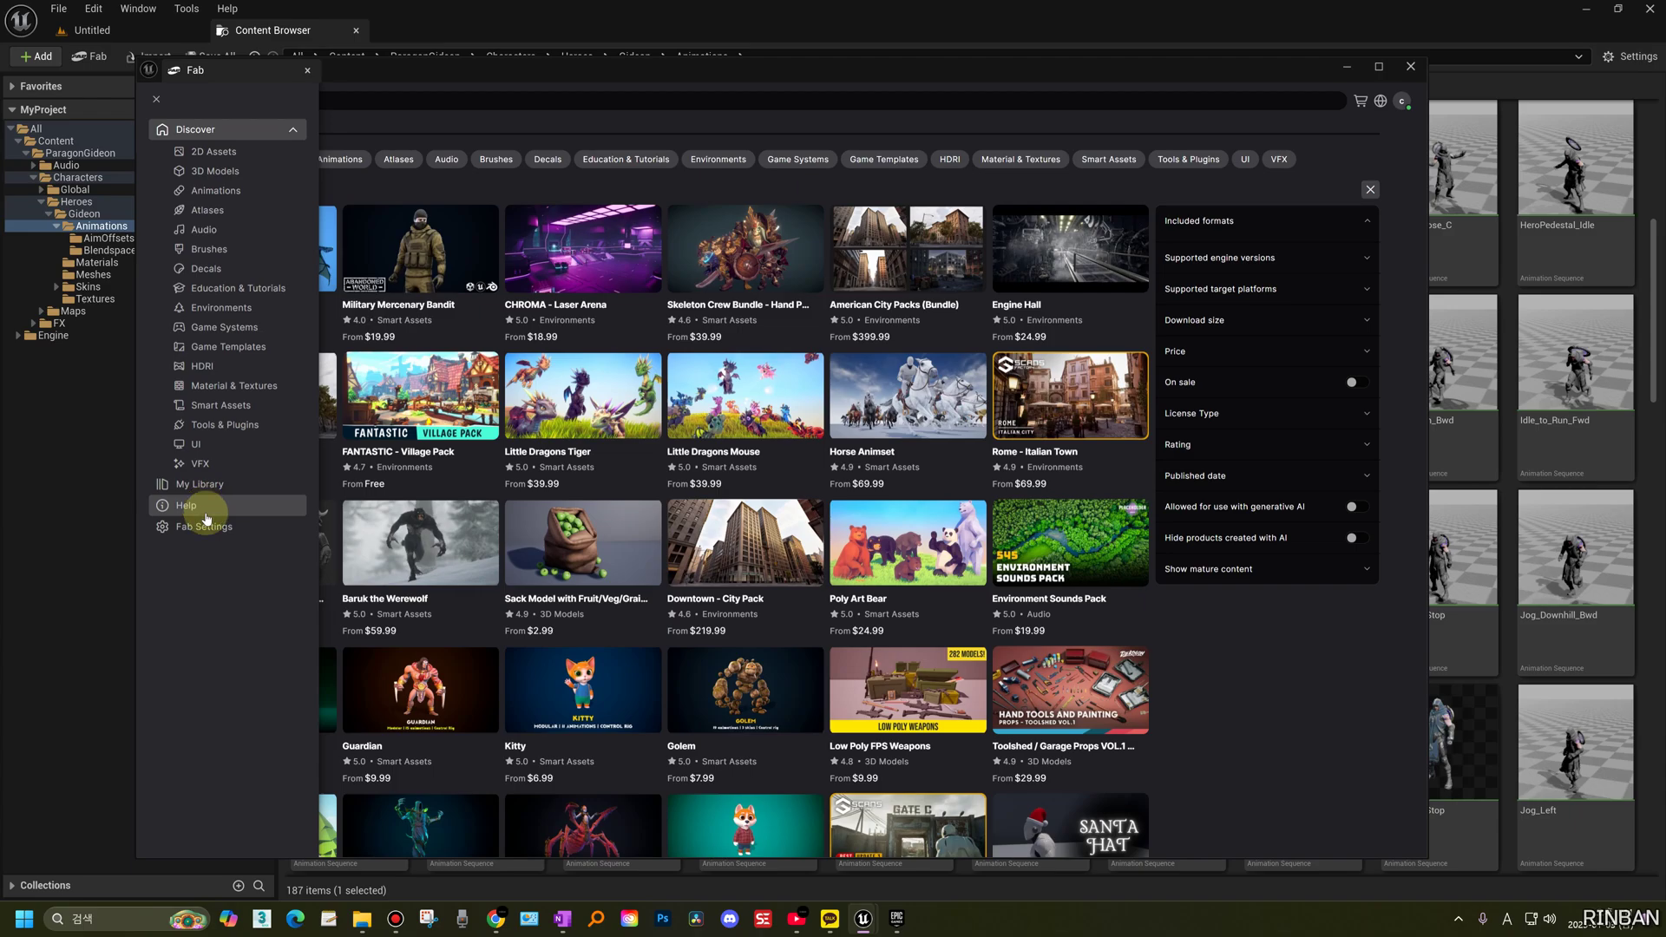
{"action": "left_click", "coordinate": [217, 309]}
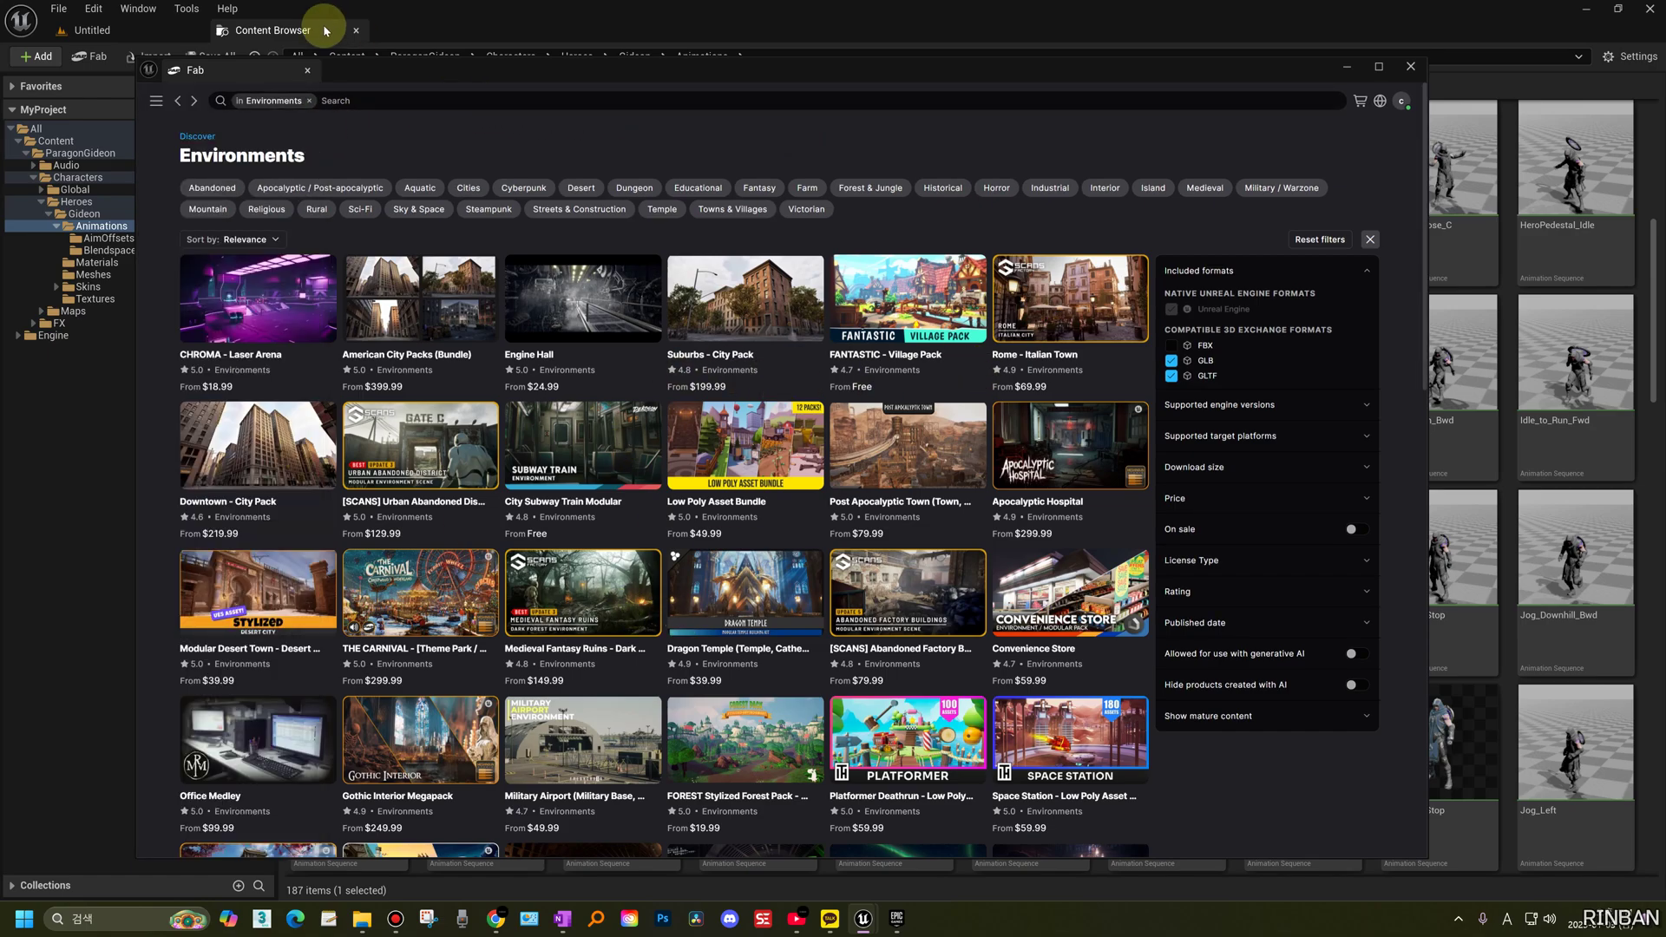
{"action": "left_click", "coordinate": [309, 101]}
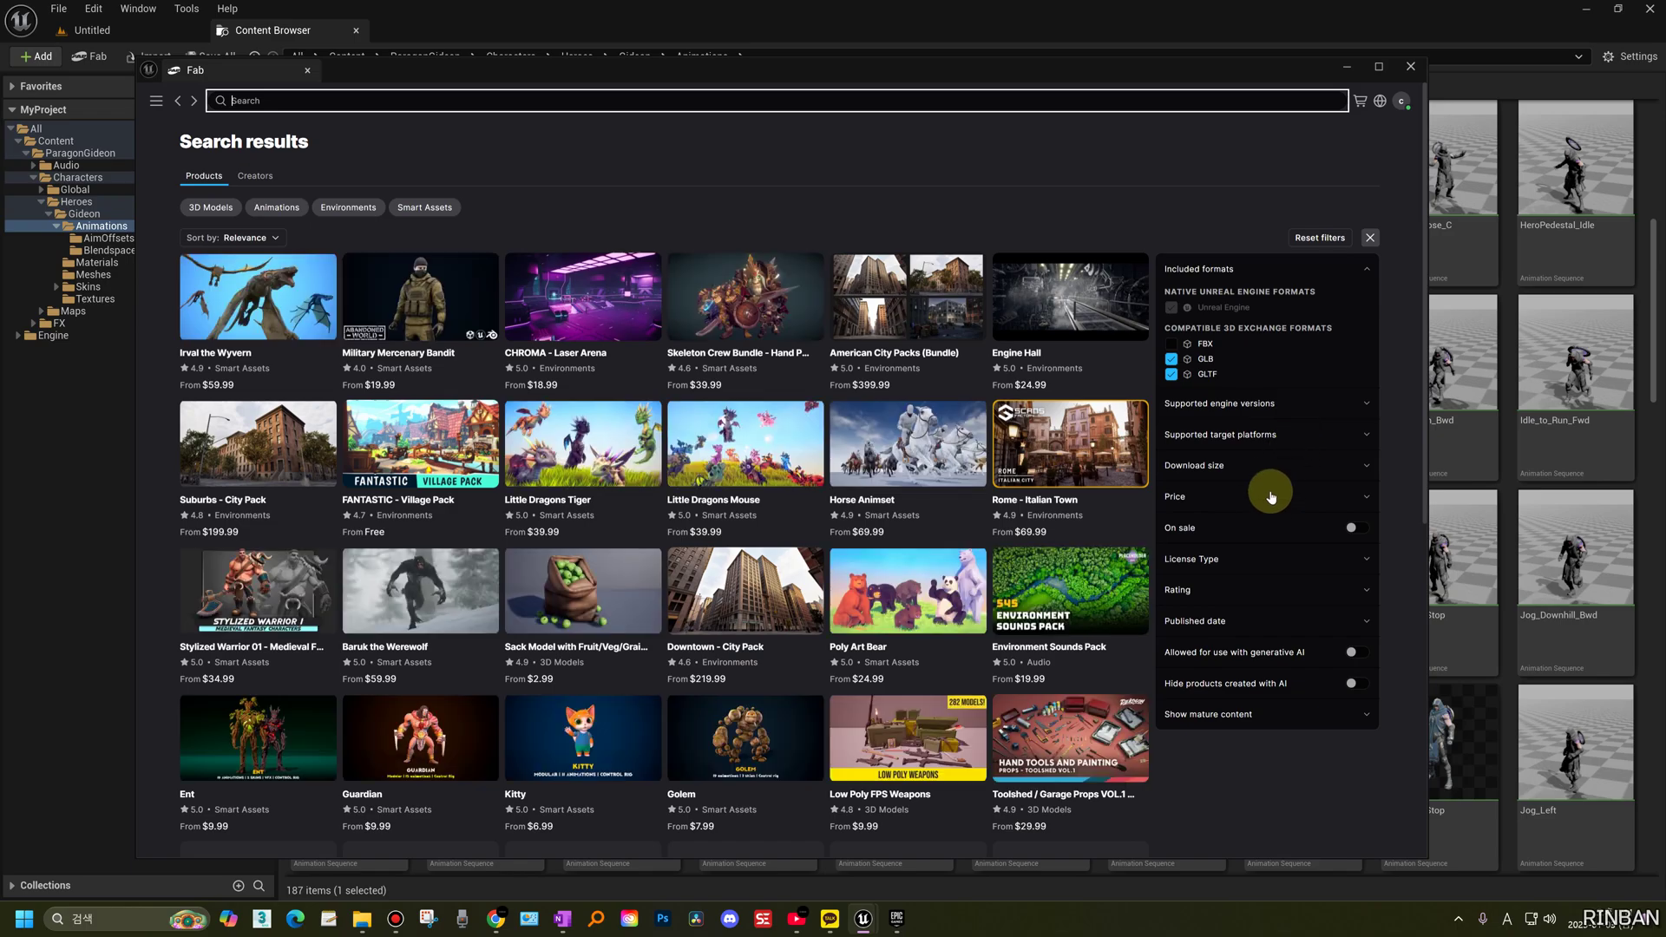
- Limit the Fab results to free products and search for "floor"
{"action": "left_click", "coordinate": [1369, 499]}
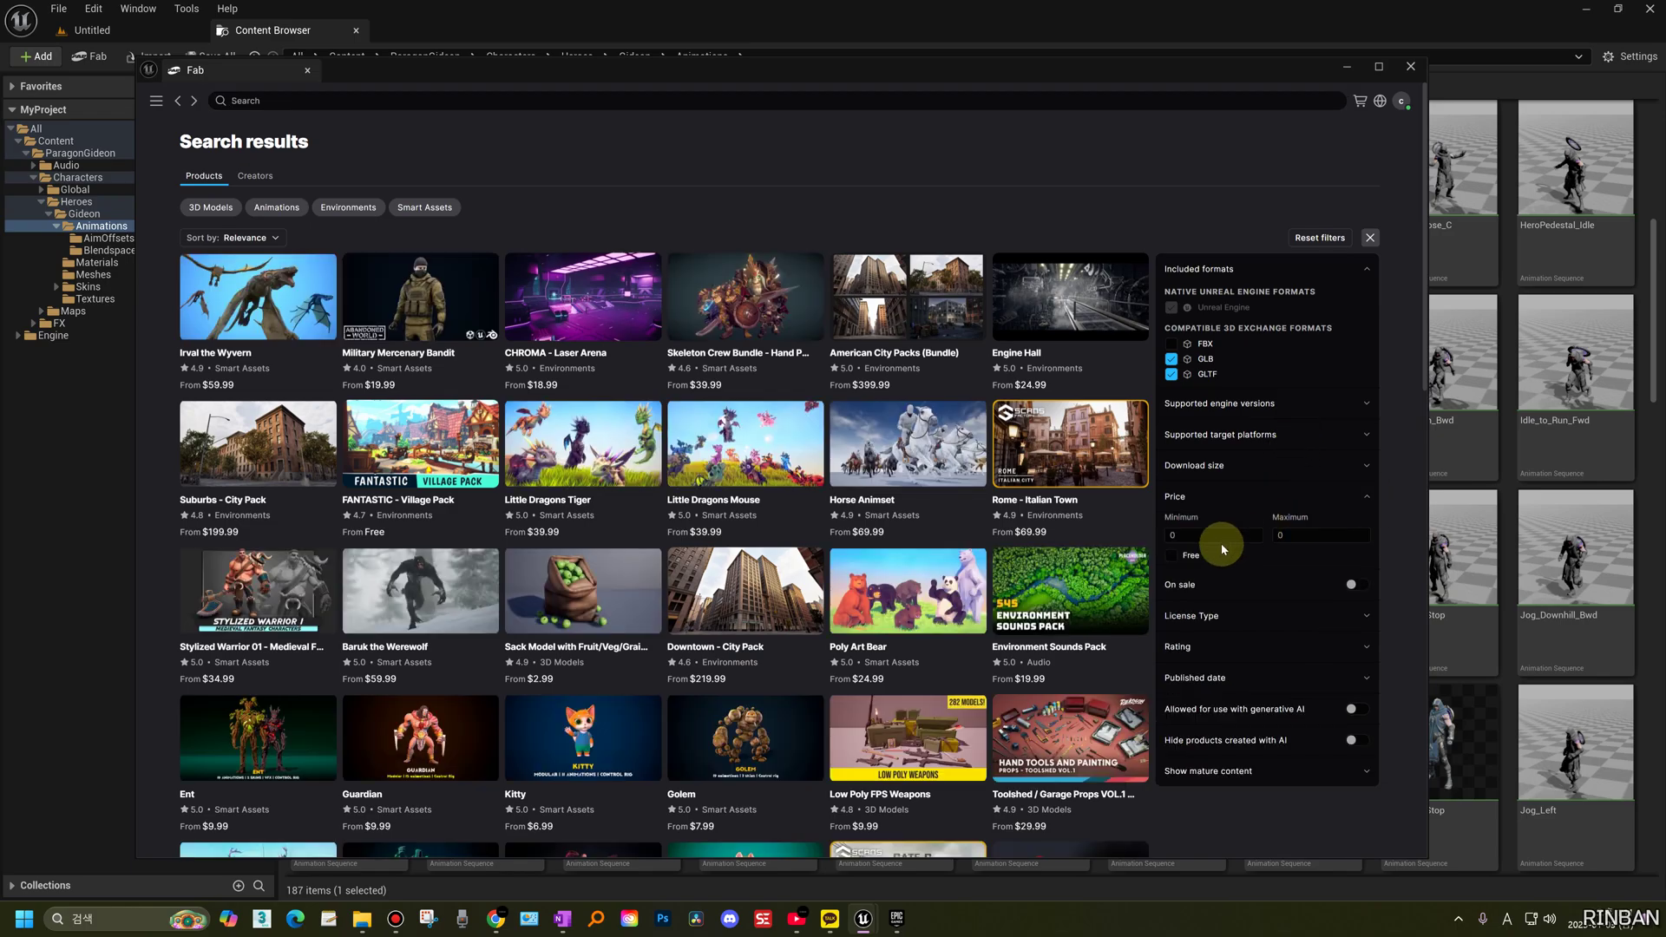
{"action": "left_click", "coordinate": [1171, 557]}
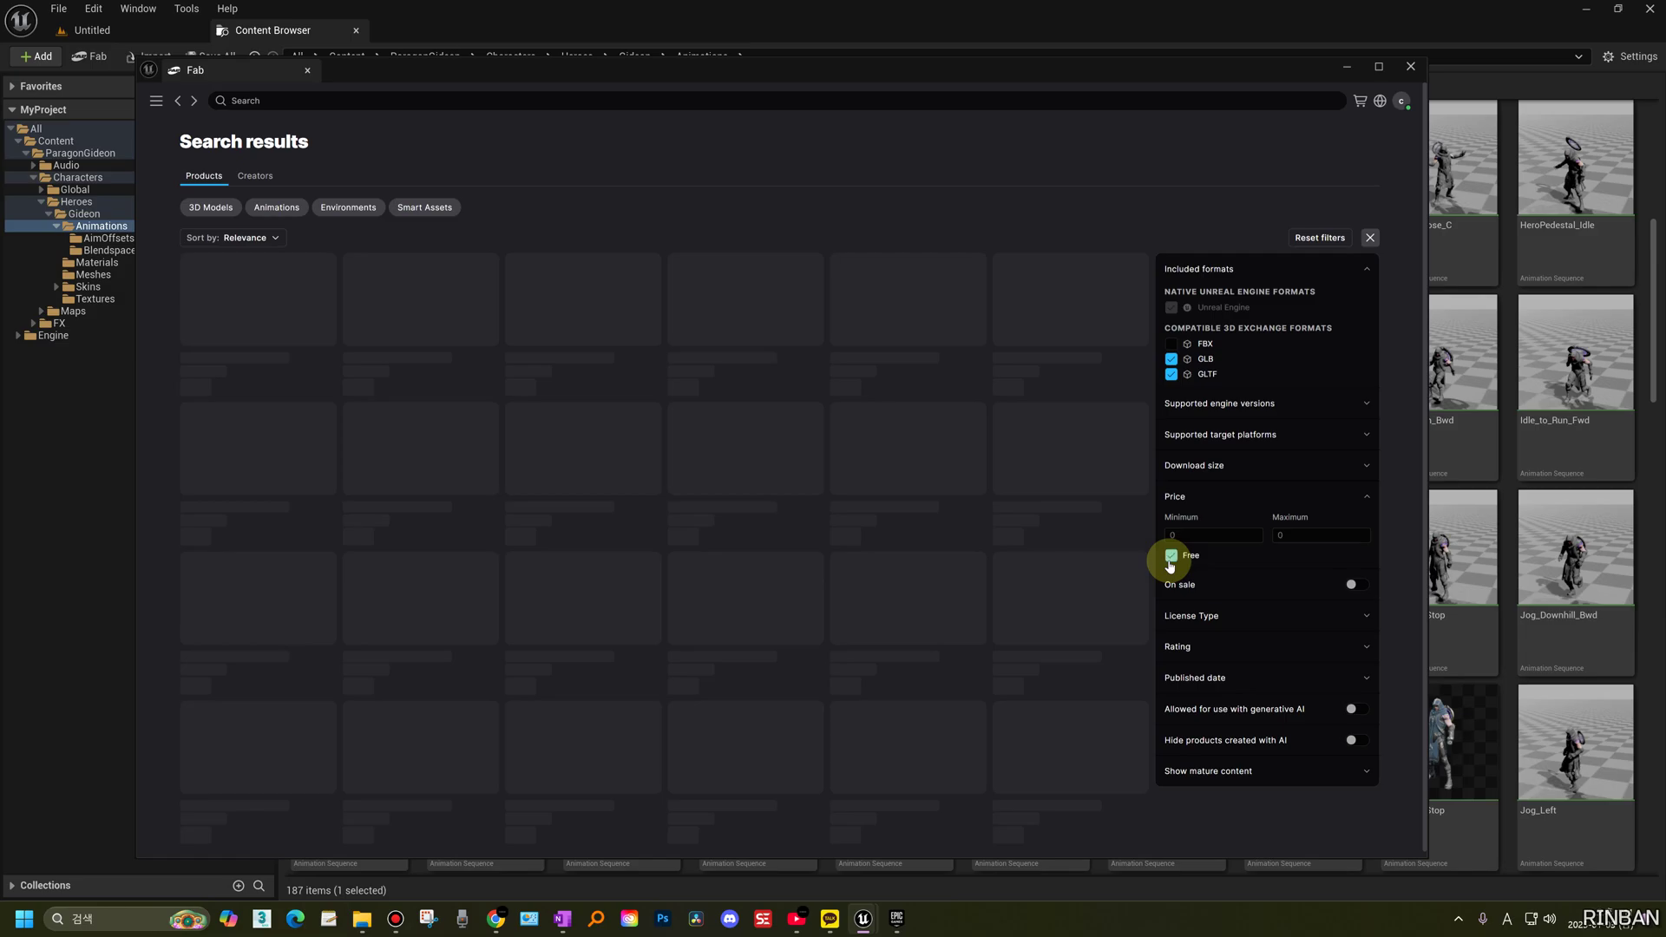
{"action": "left_click", "coordinate": [258, 101]}
{"action": "type", "text": "floo"}
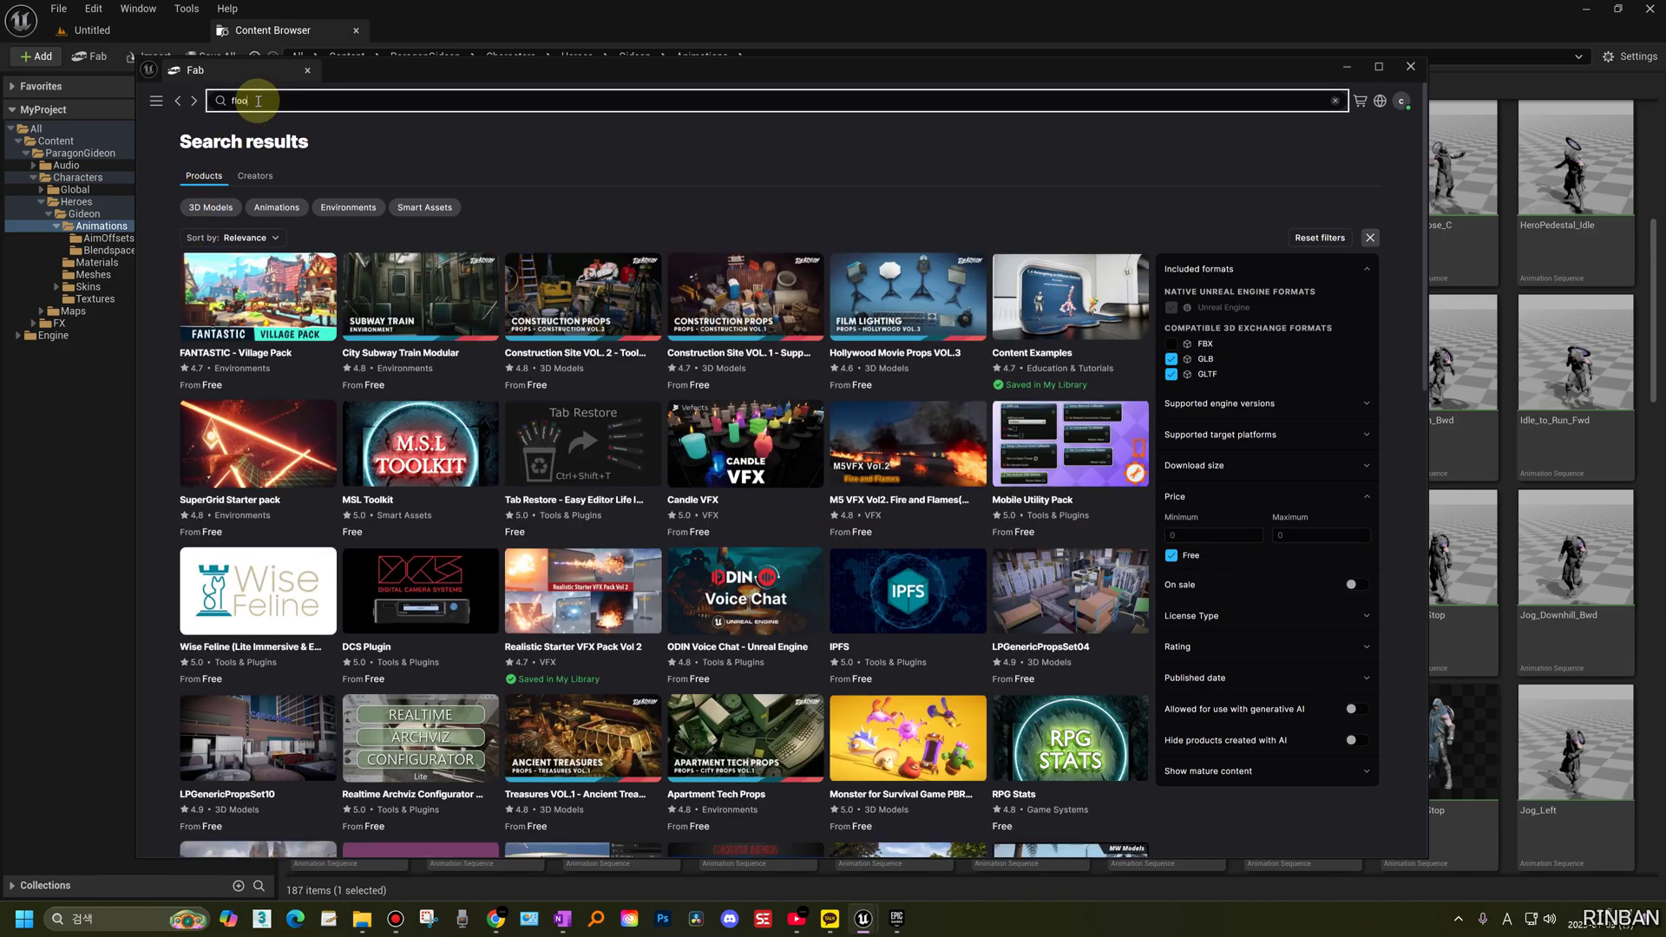
{"action": "type", "text": "r"}
{"action": "key", "text": "Return"}
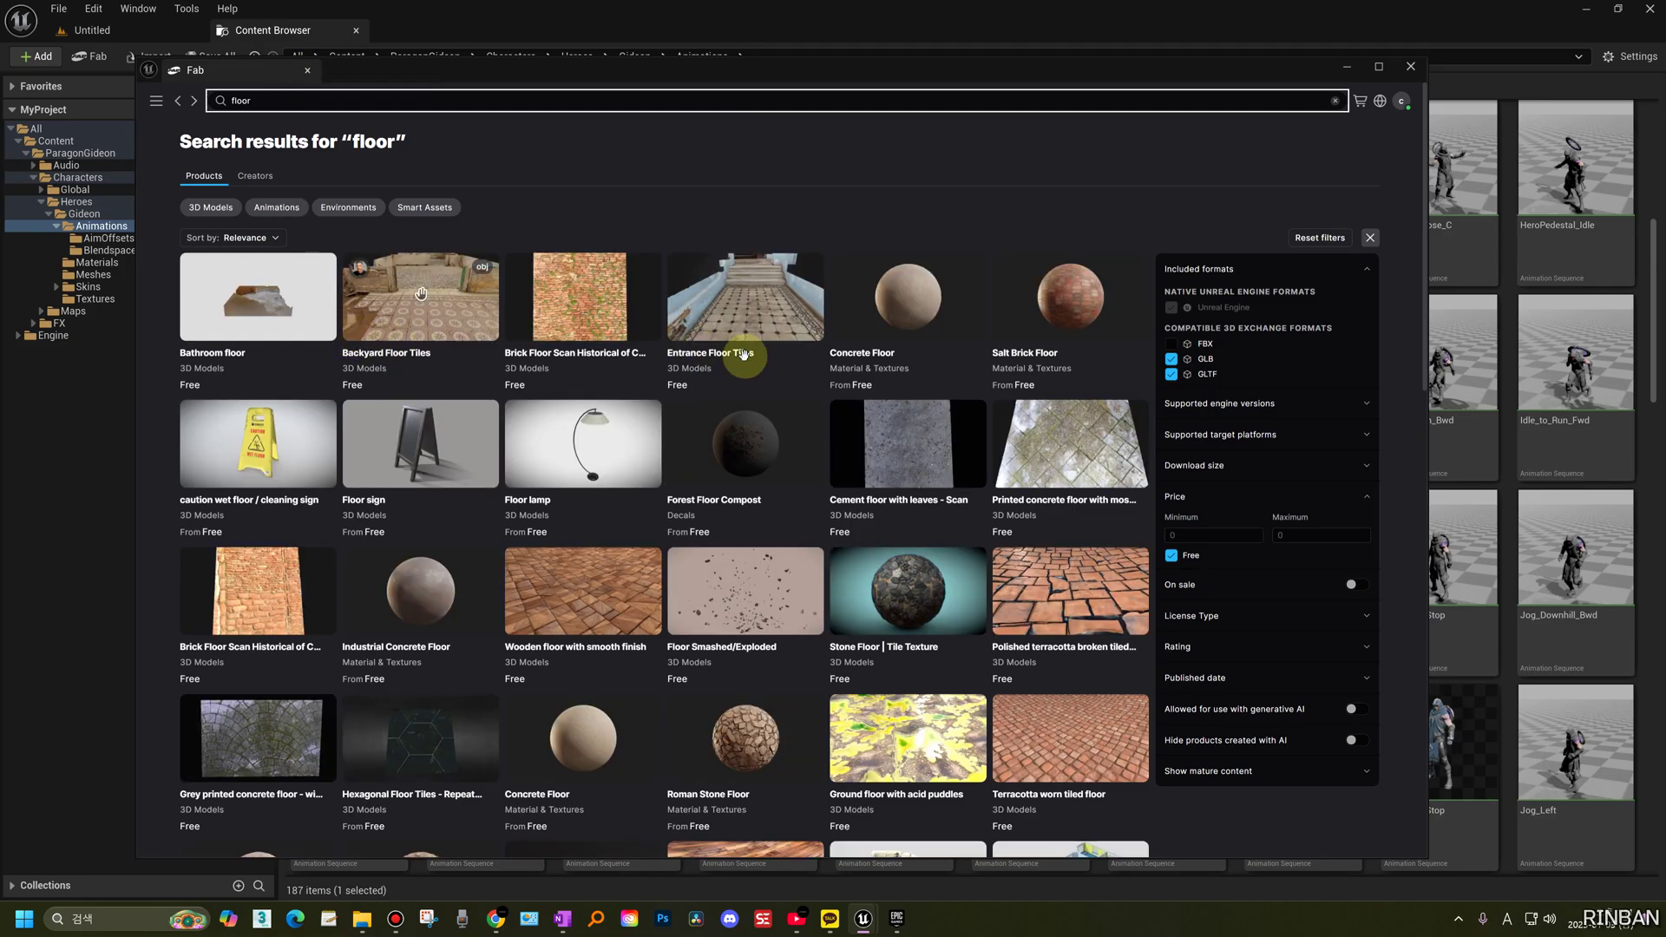
- Look through the free floor results and add Quixel's Slate Floor Tiles to the project at Medium quality
{"action": "scroll", "coordinate": [859, 367], "scroll_direction": "down", "scroll_amount": 1}
{"action": "scroll", "coordinate": [886, 330], "scroll_direction": "up", "scroll_amount": 1}
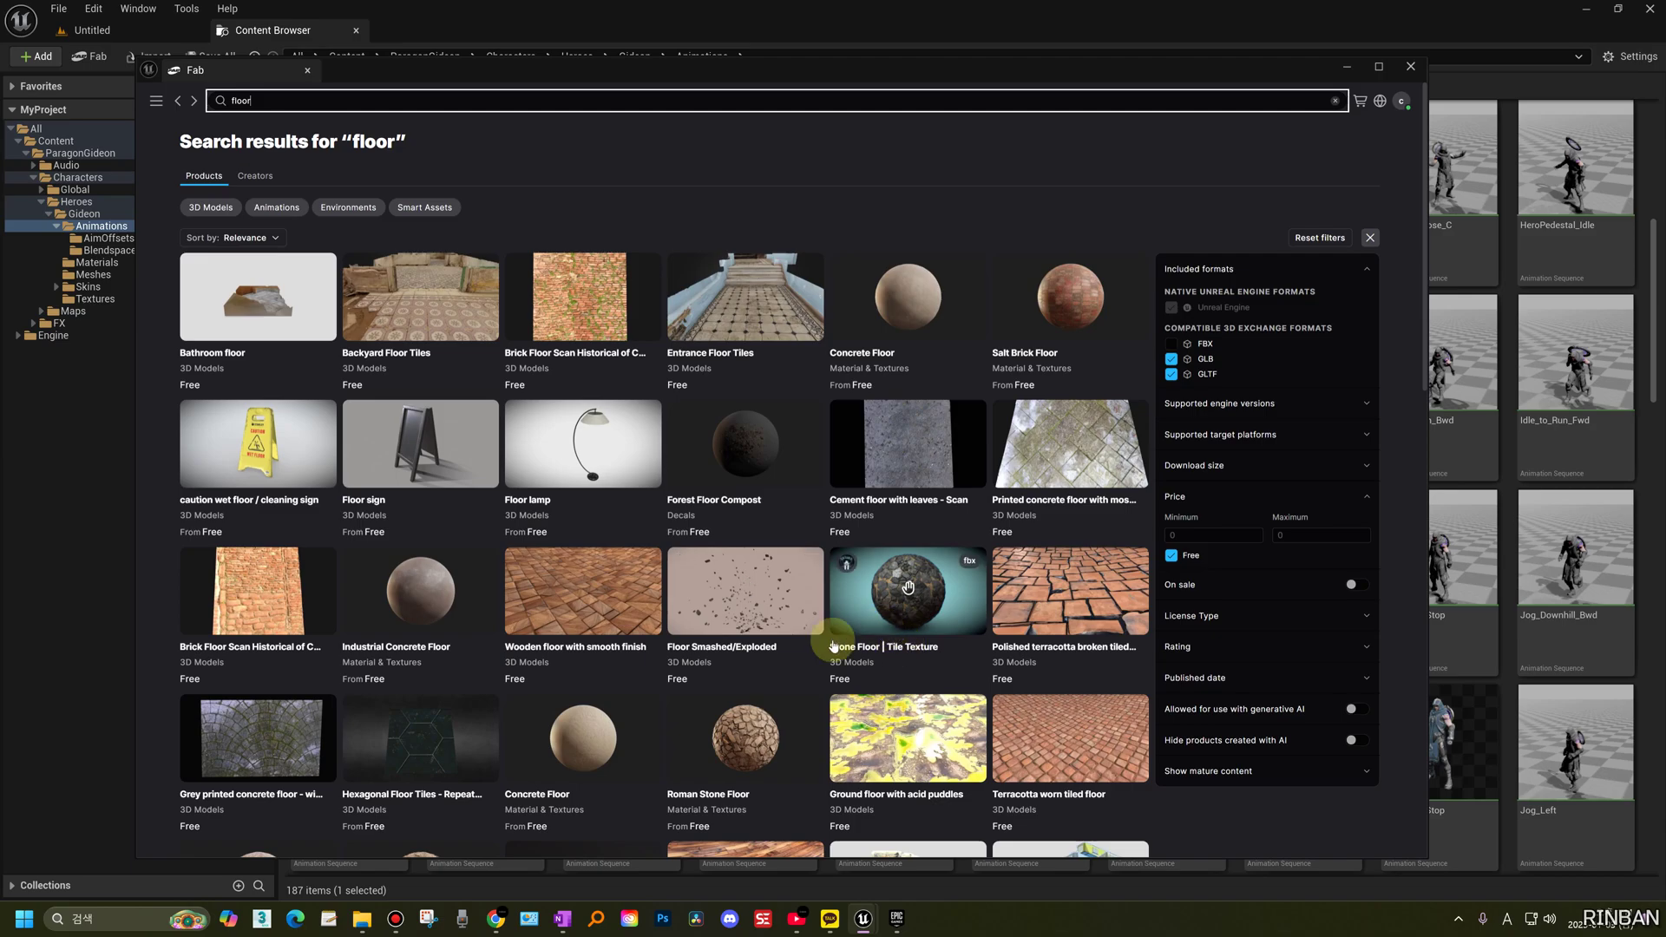
{"action": "scroll", "coordinate": [383, 609], "scroll_direction": "down", "scroll_amount": 4}
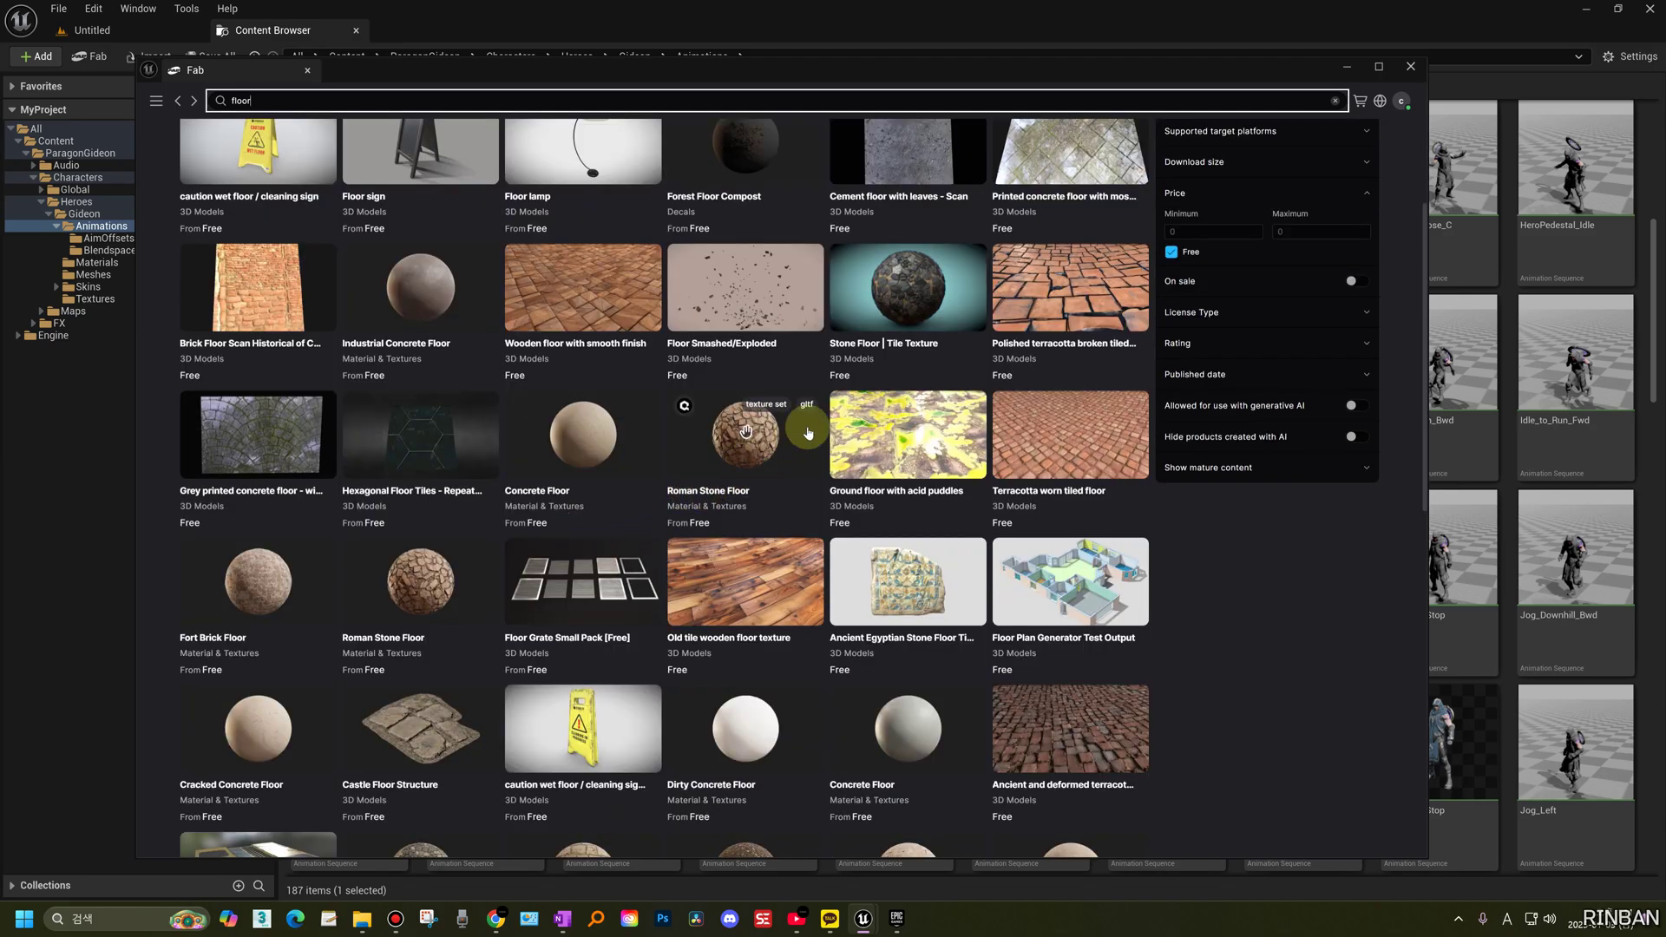
{"action": "scroll", "coordinate": [835, 425], "scroll_direction": "down", "scroll_amount": 9}
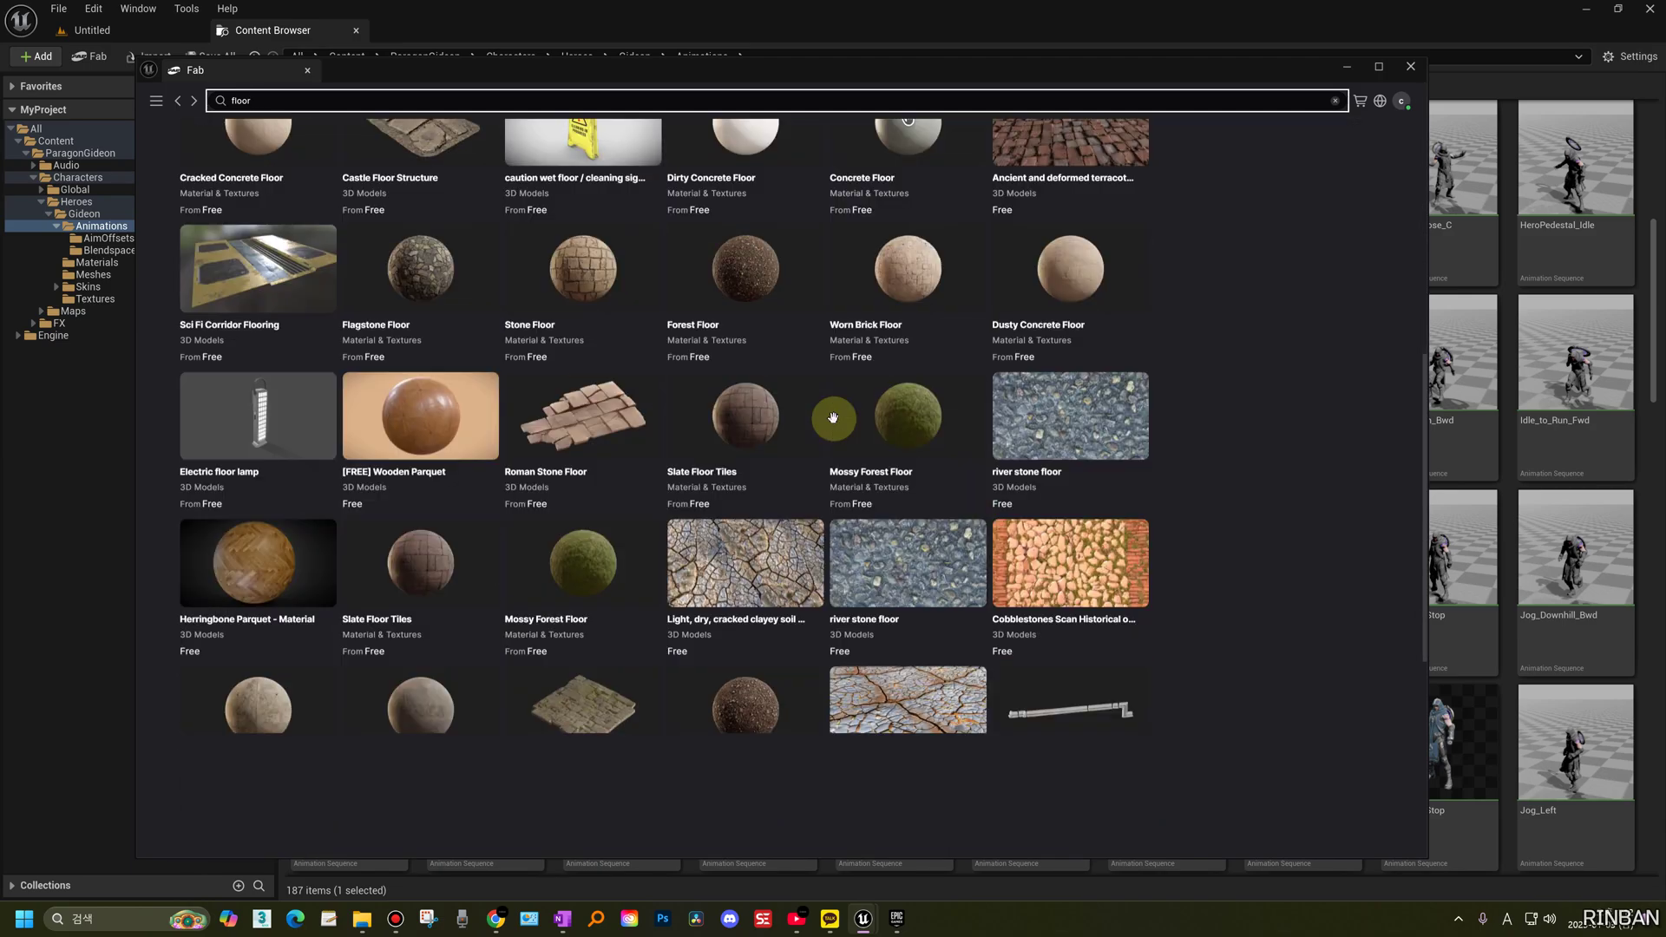
{"action": "scroll", "coordinate": [807, 443], "scroll_direction": "up", "scroll_amount": 2}
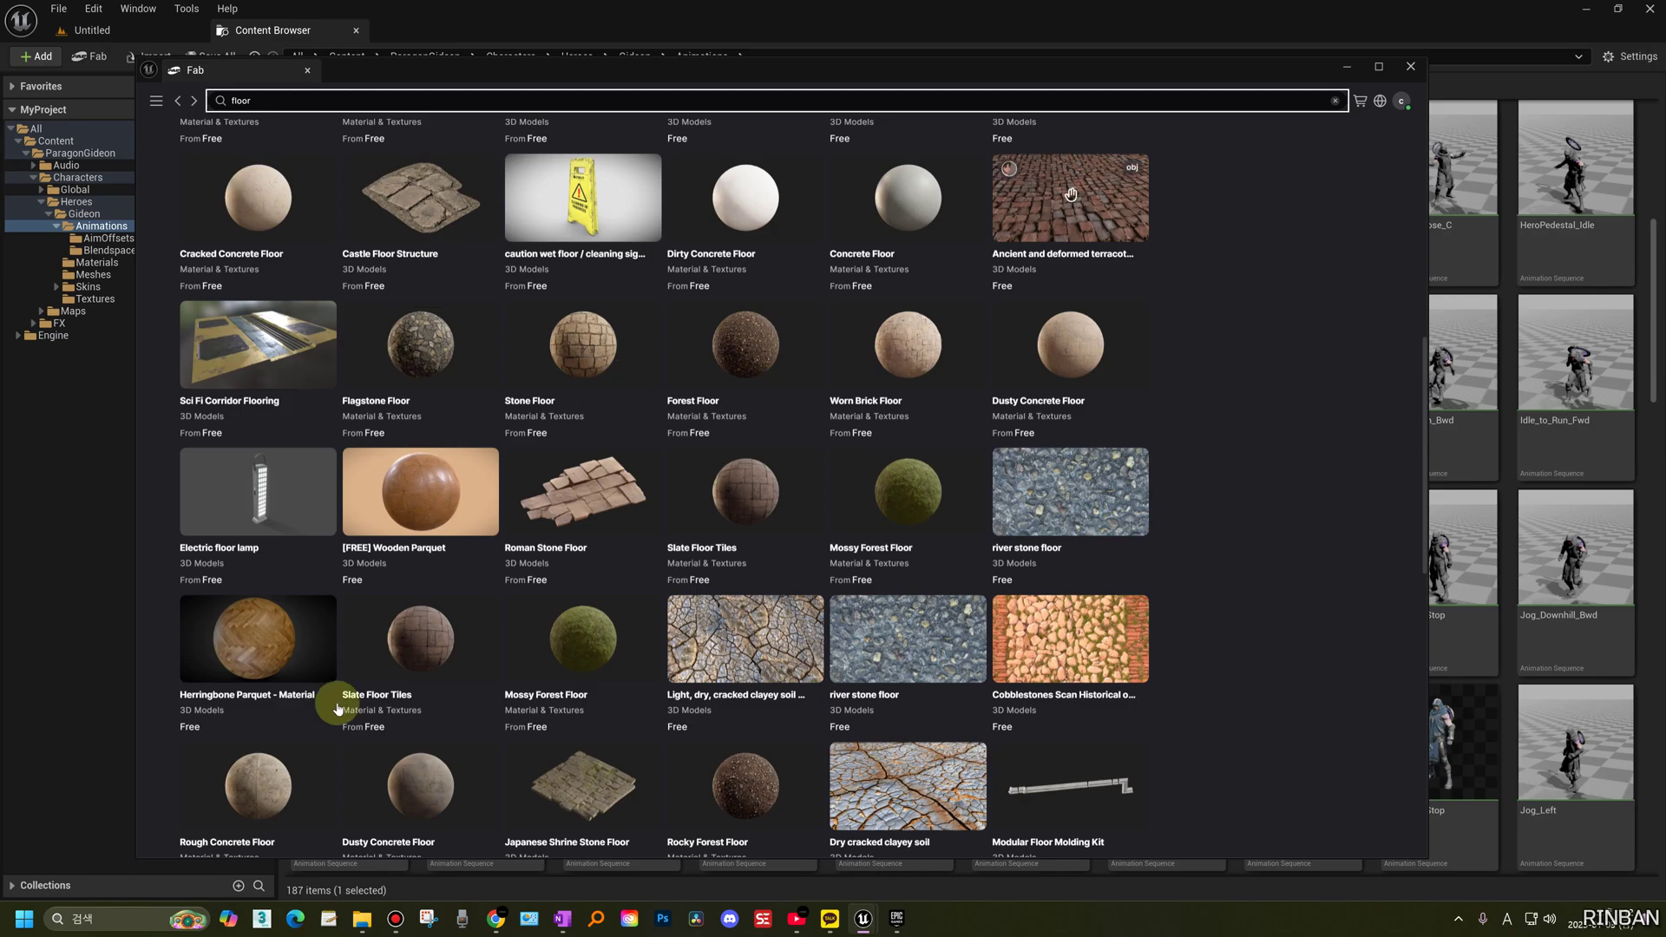
{"action": "left_click", "coordinate": [749, 502]}
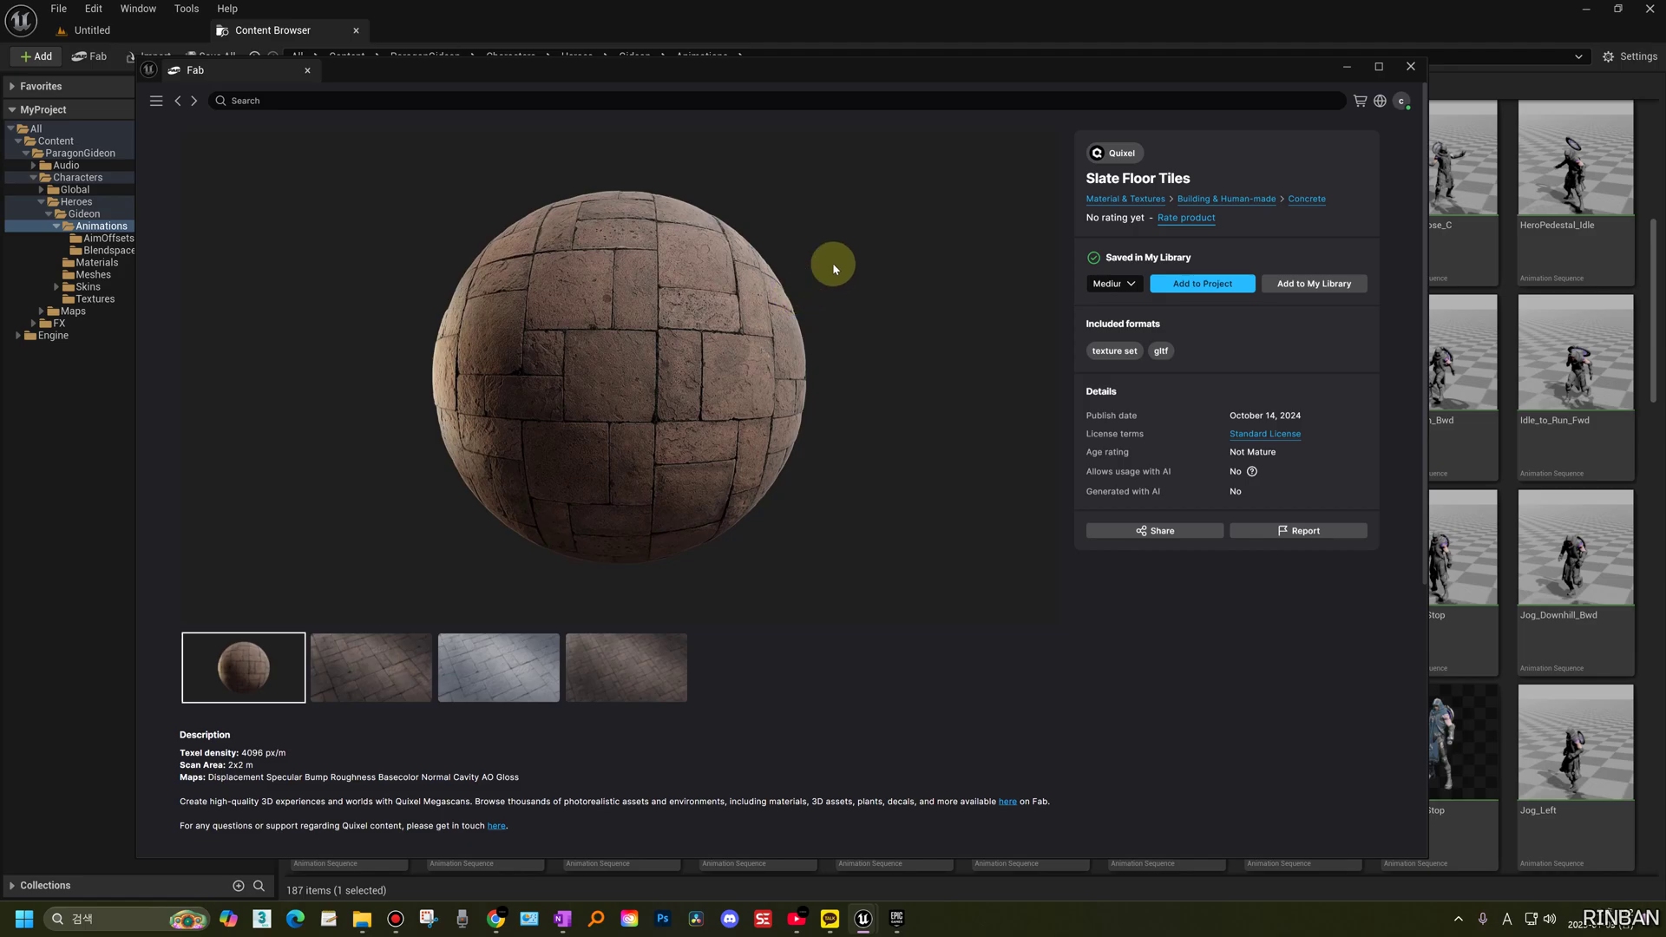
{"action": "left_click", "coordinate": [1374, 71]}
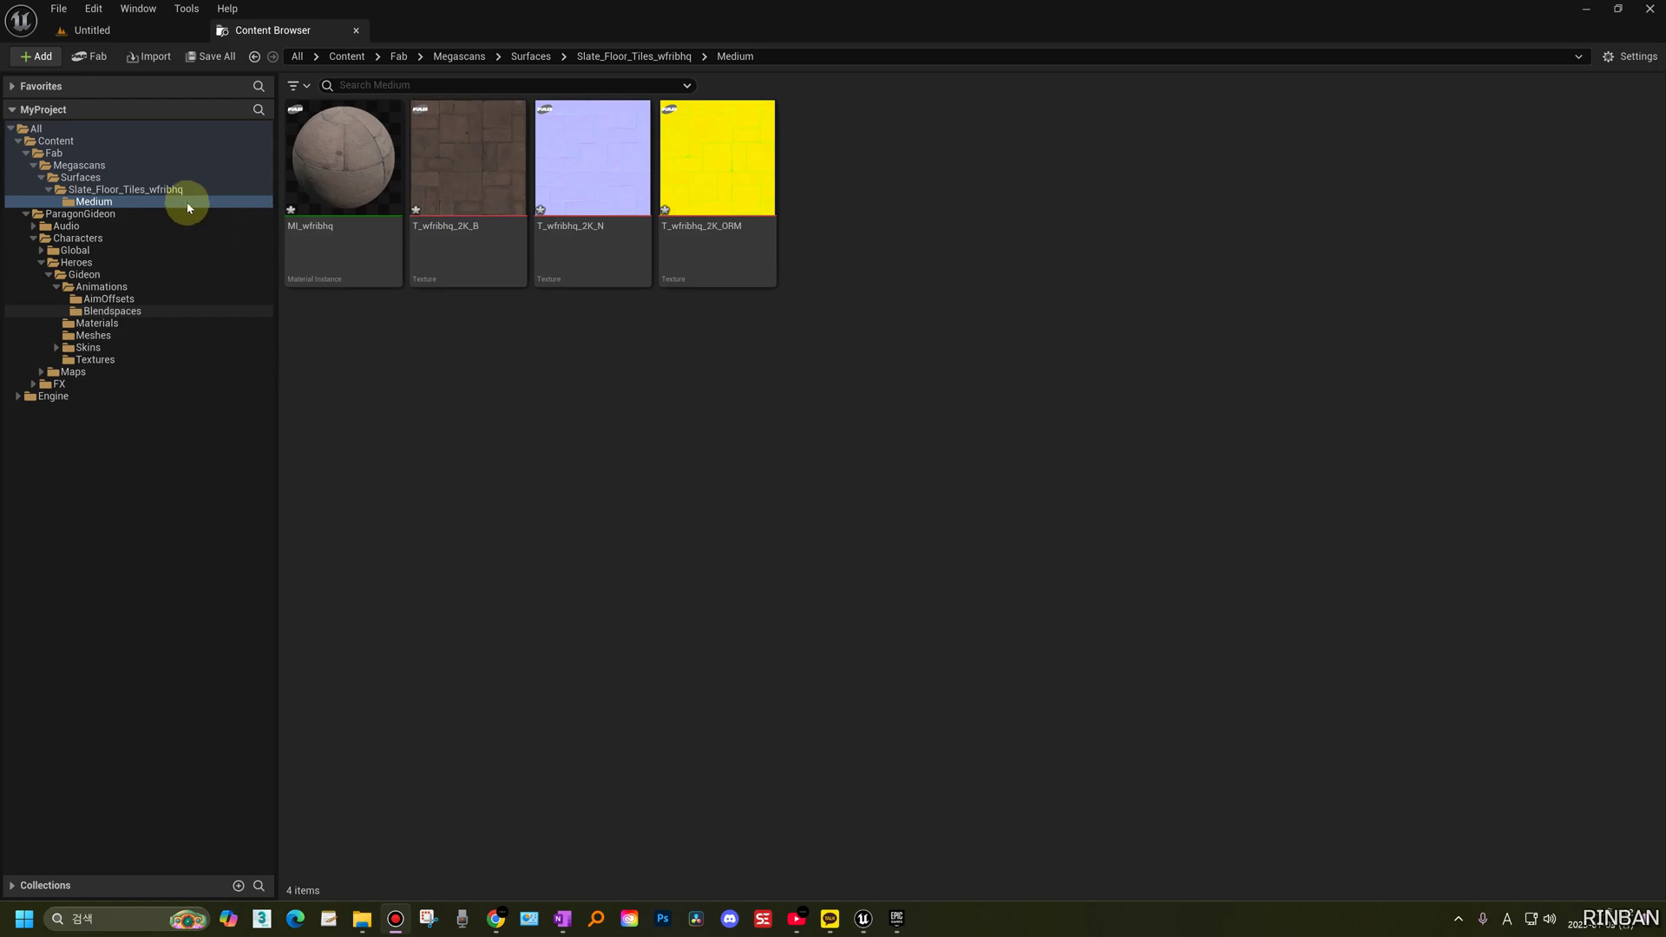
- Locate the imported Slate_Floor_Tiles_wfribhq assets under Content/Fab/Megascans/Surfaces and open their Medium folder
{"action": "left_click", "coordinate": [19, 141]}
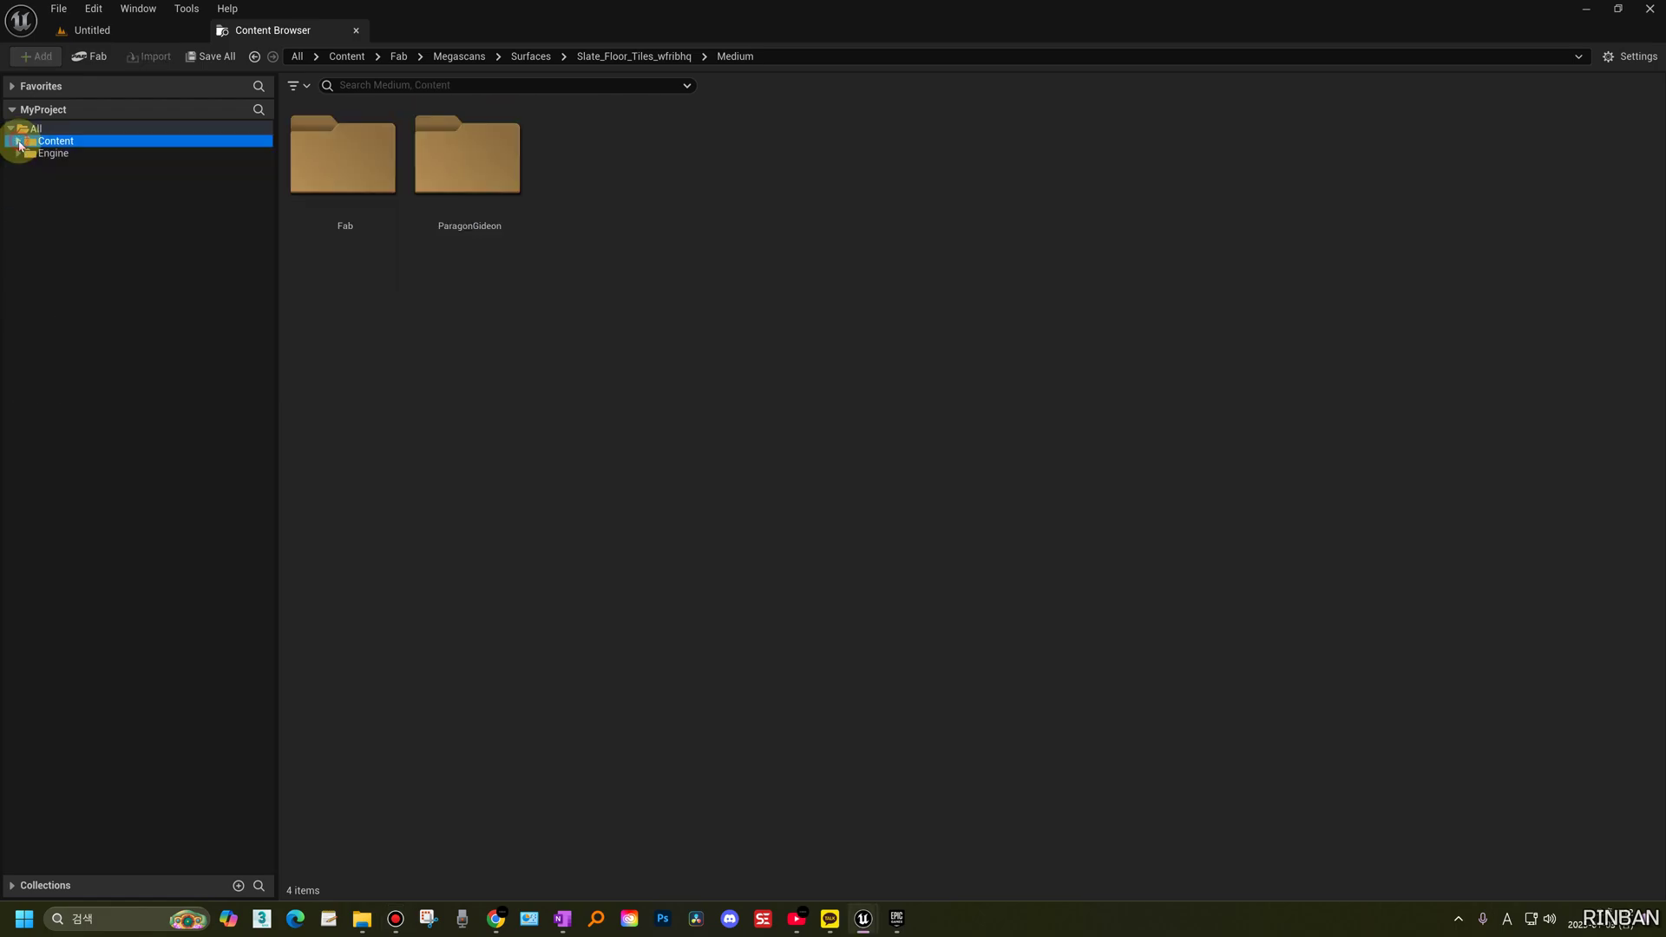
{"action": "left_click", "coordinate": [19, 141]}
{"action": "left_click", "coordinate": [50, 154]}
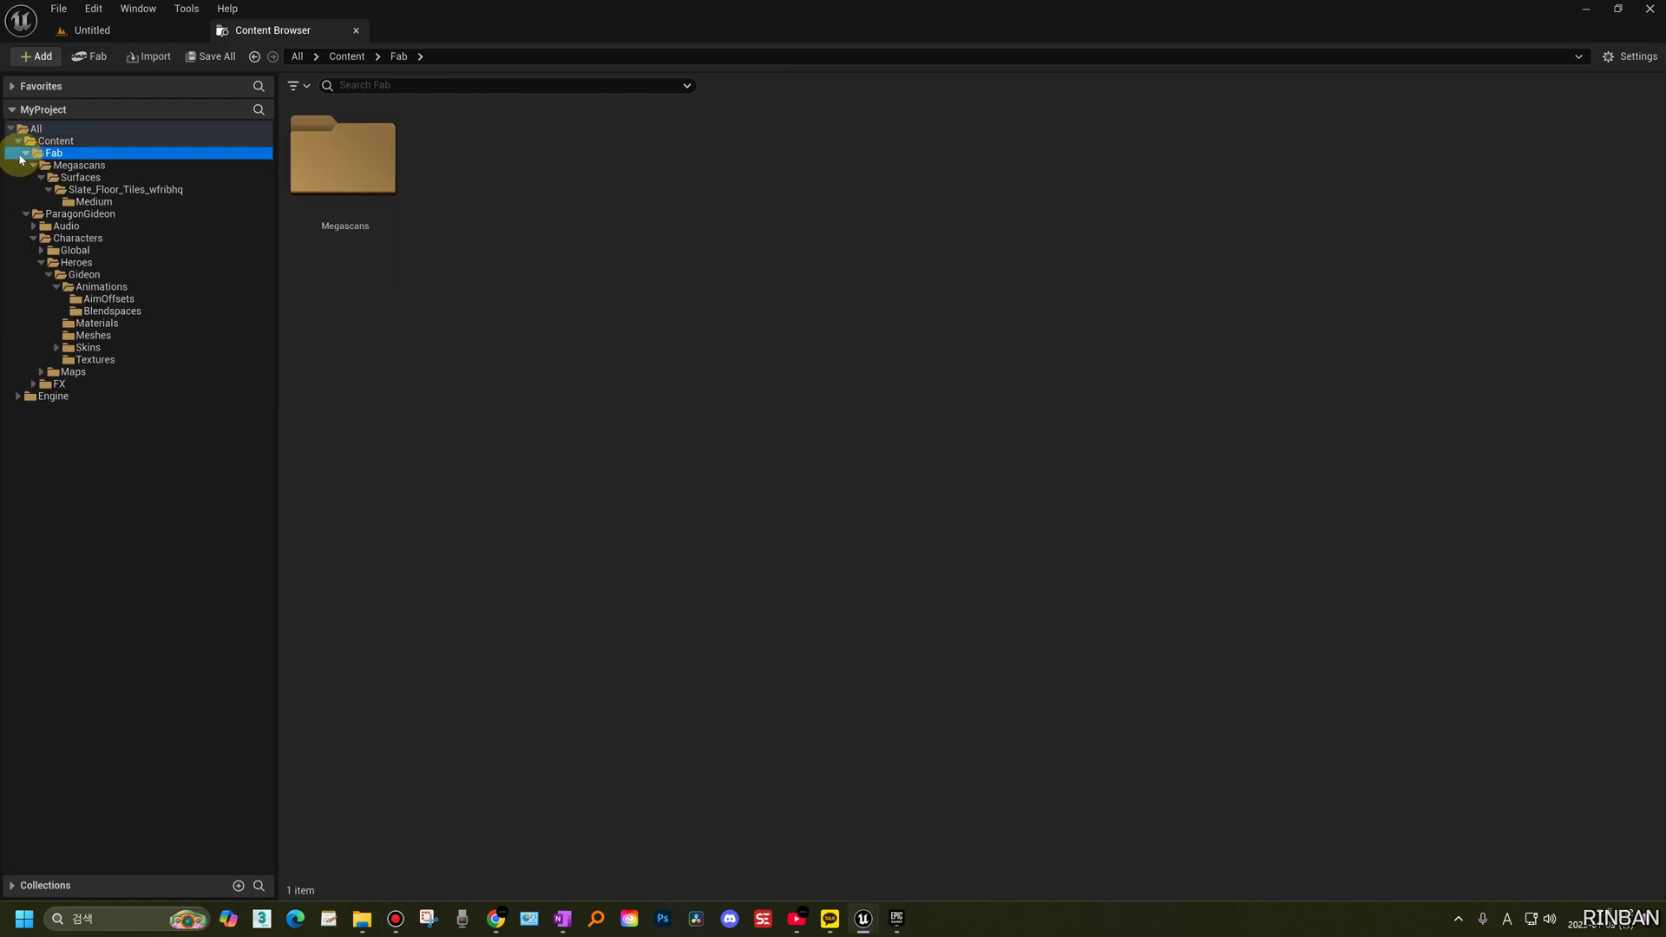
{"action": "left_click", "coordinate": [107, 191]}
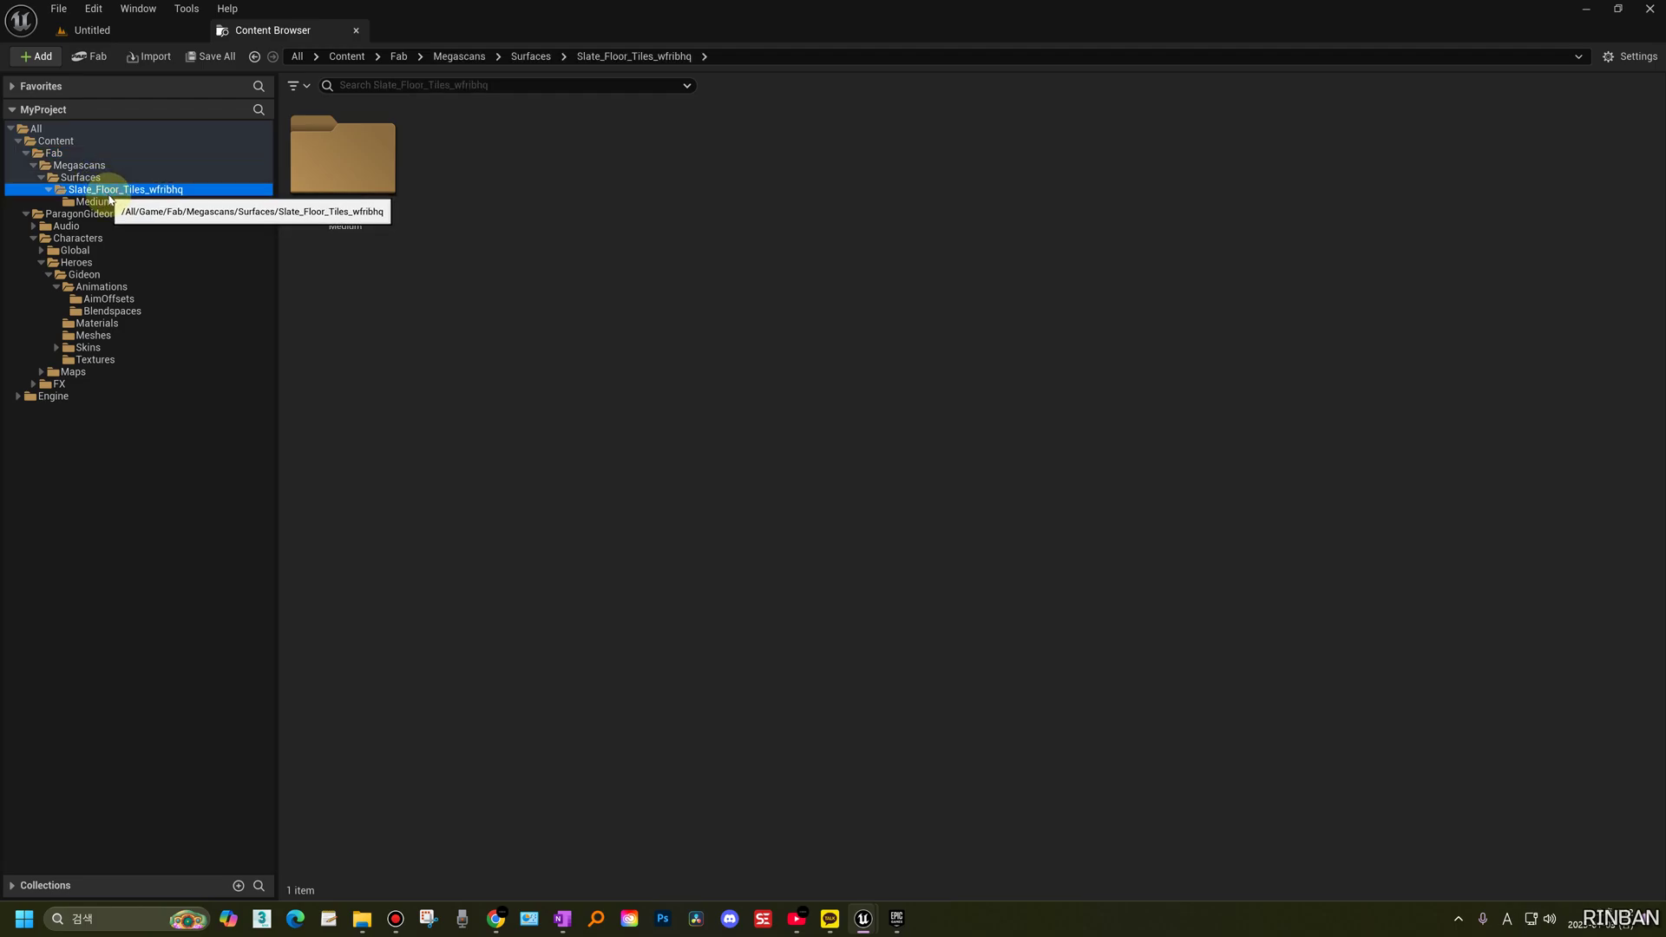
{"action": "left_click", "coordinate": [90, 202]}
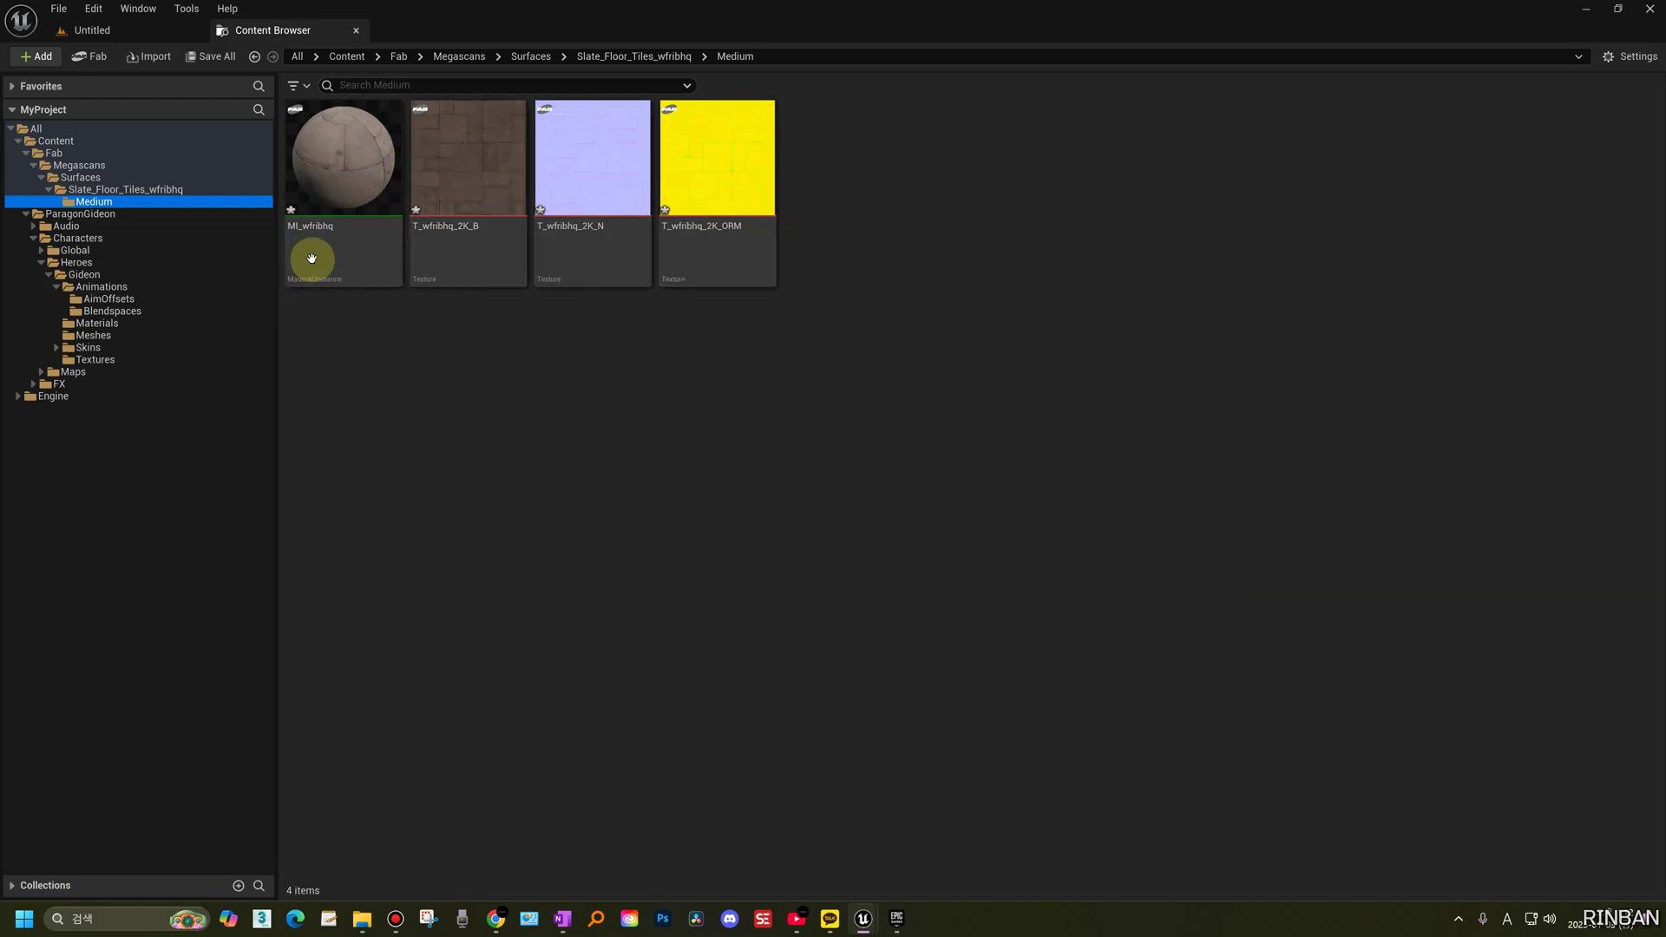
- Examine the MI_wfribhq material instance and its base color, normal and ORM textures in the Medium folder
{"action": "left_click", "coordinate": [343, 198]}
{"action": "left_click", "coordinate": [486, 253]}
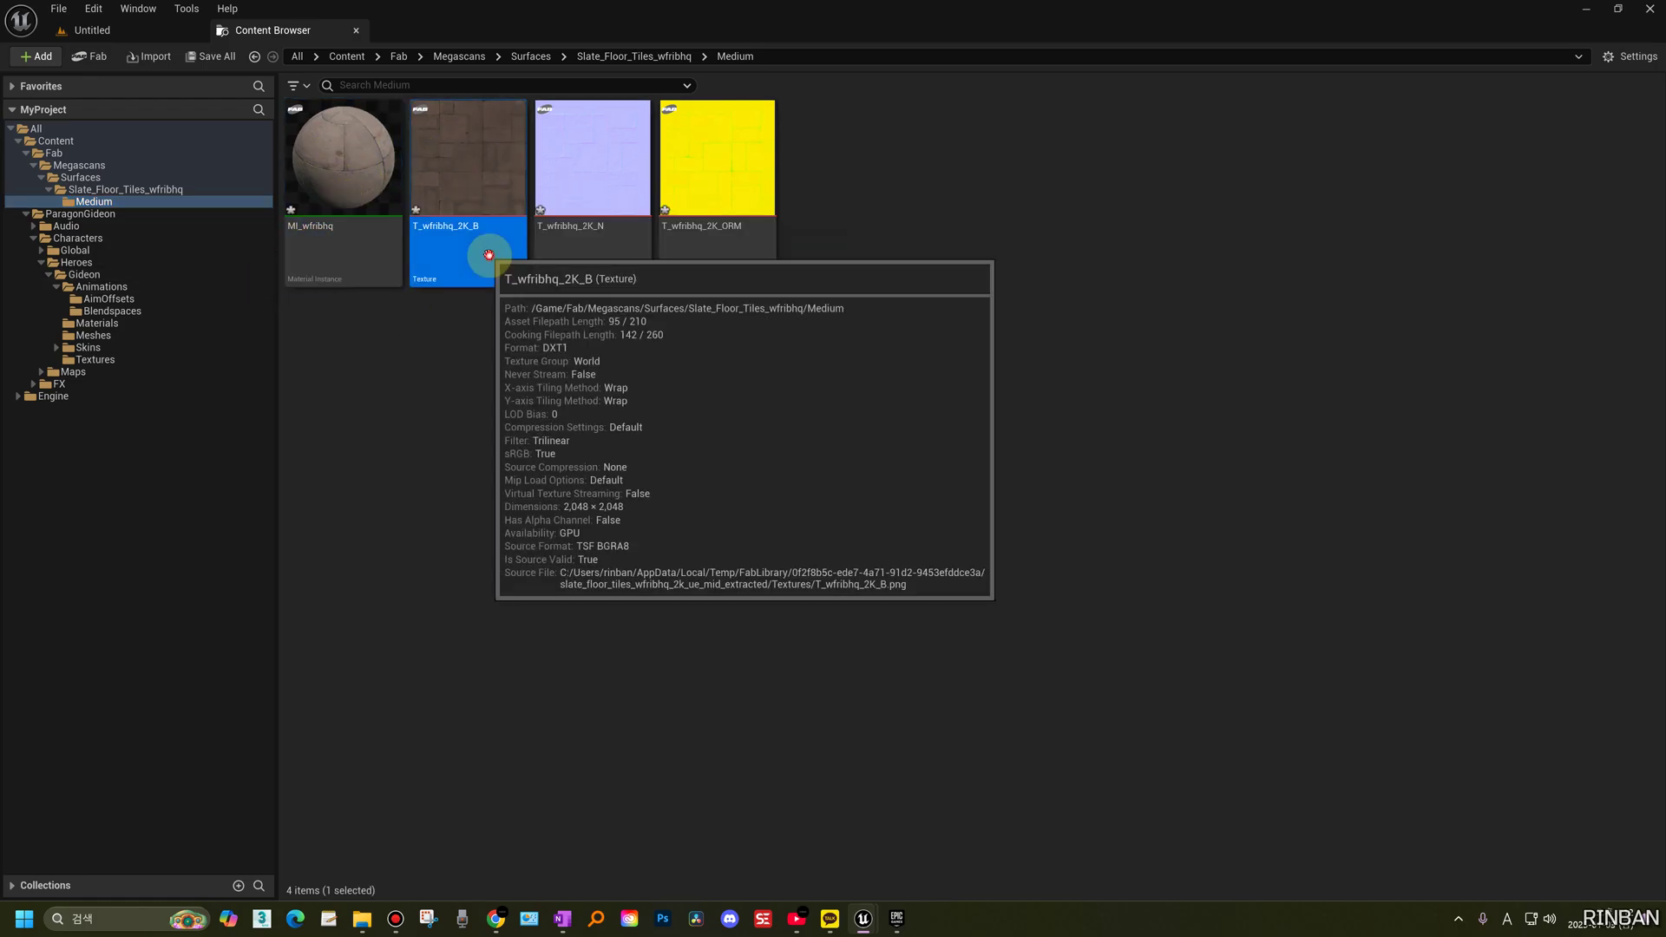
{"action": "left_click", "coordinate": [588, 256]}
{"action": "left_click", "coordinate": [700, 253]}
{"action": "left_click", "coordinate": [538, 247]}
{"action": "left_click", "coordinate": [373, 242]}
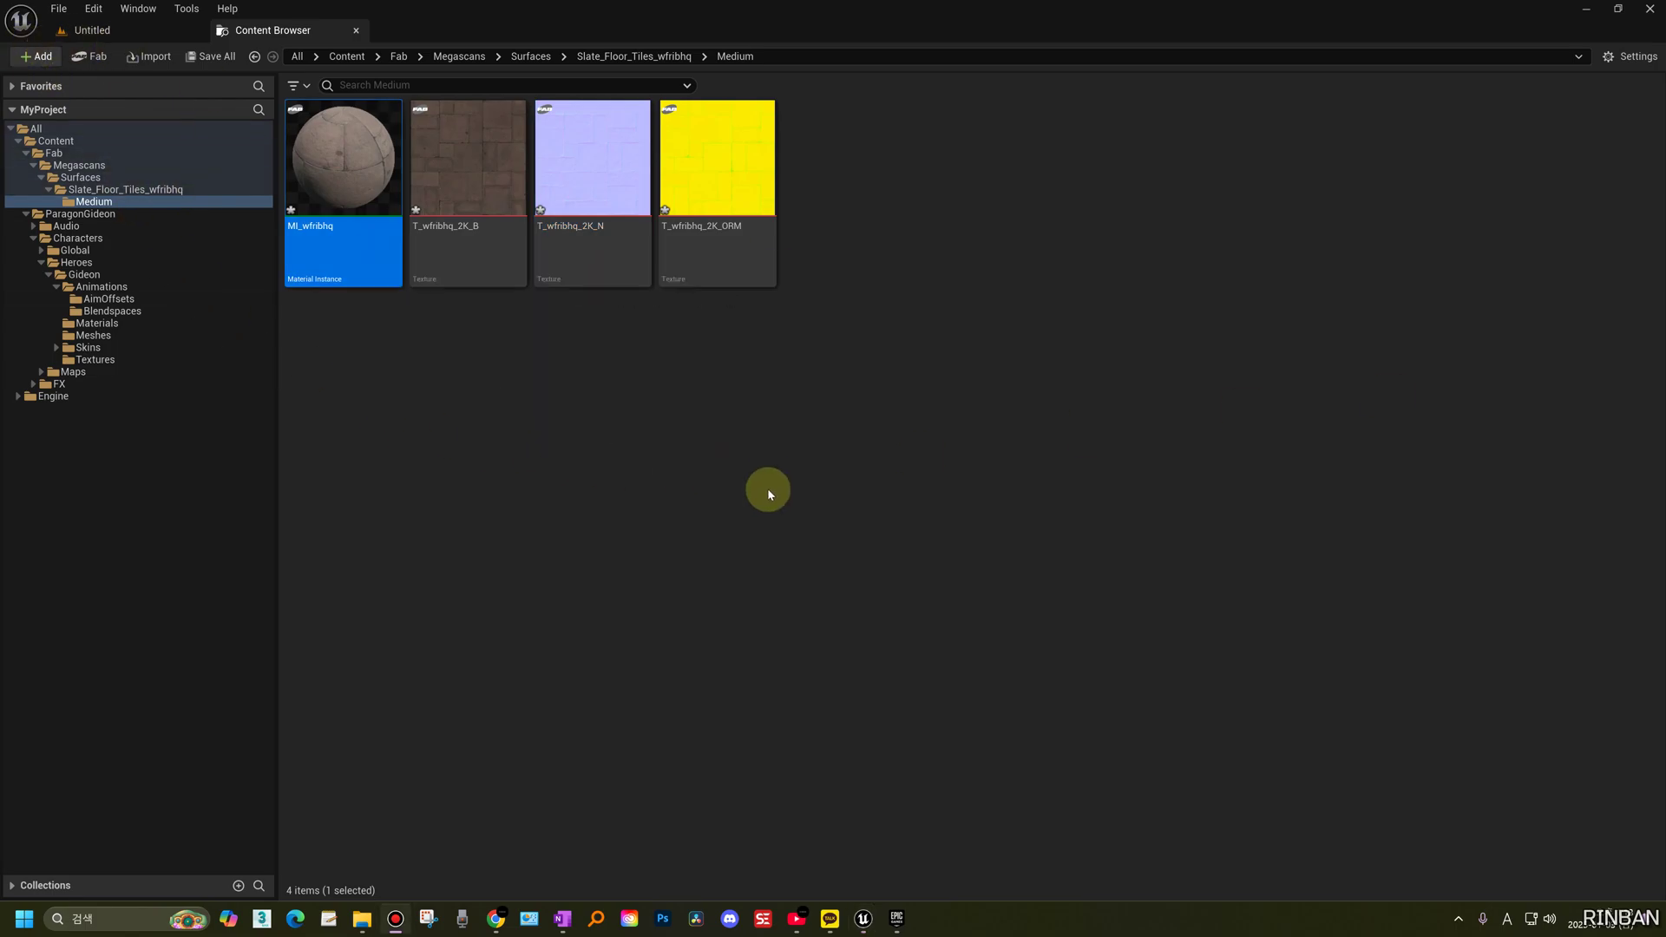
{"action": "left_click", "coordinate": [445, 466]}
- Return to the level editor and create a new level from the Basic template
{"action": "left_click", "coordinate": [92, 30]}
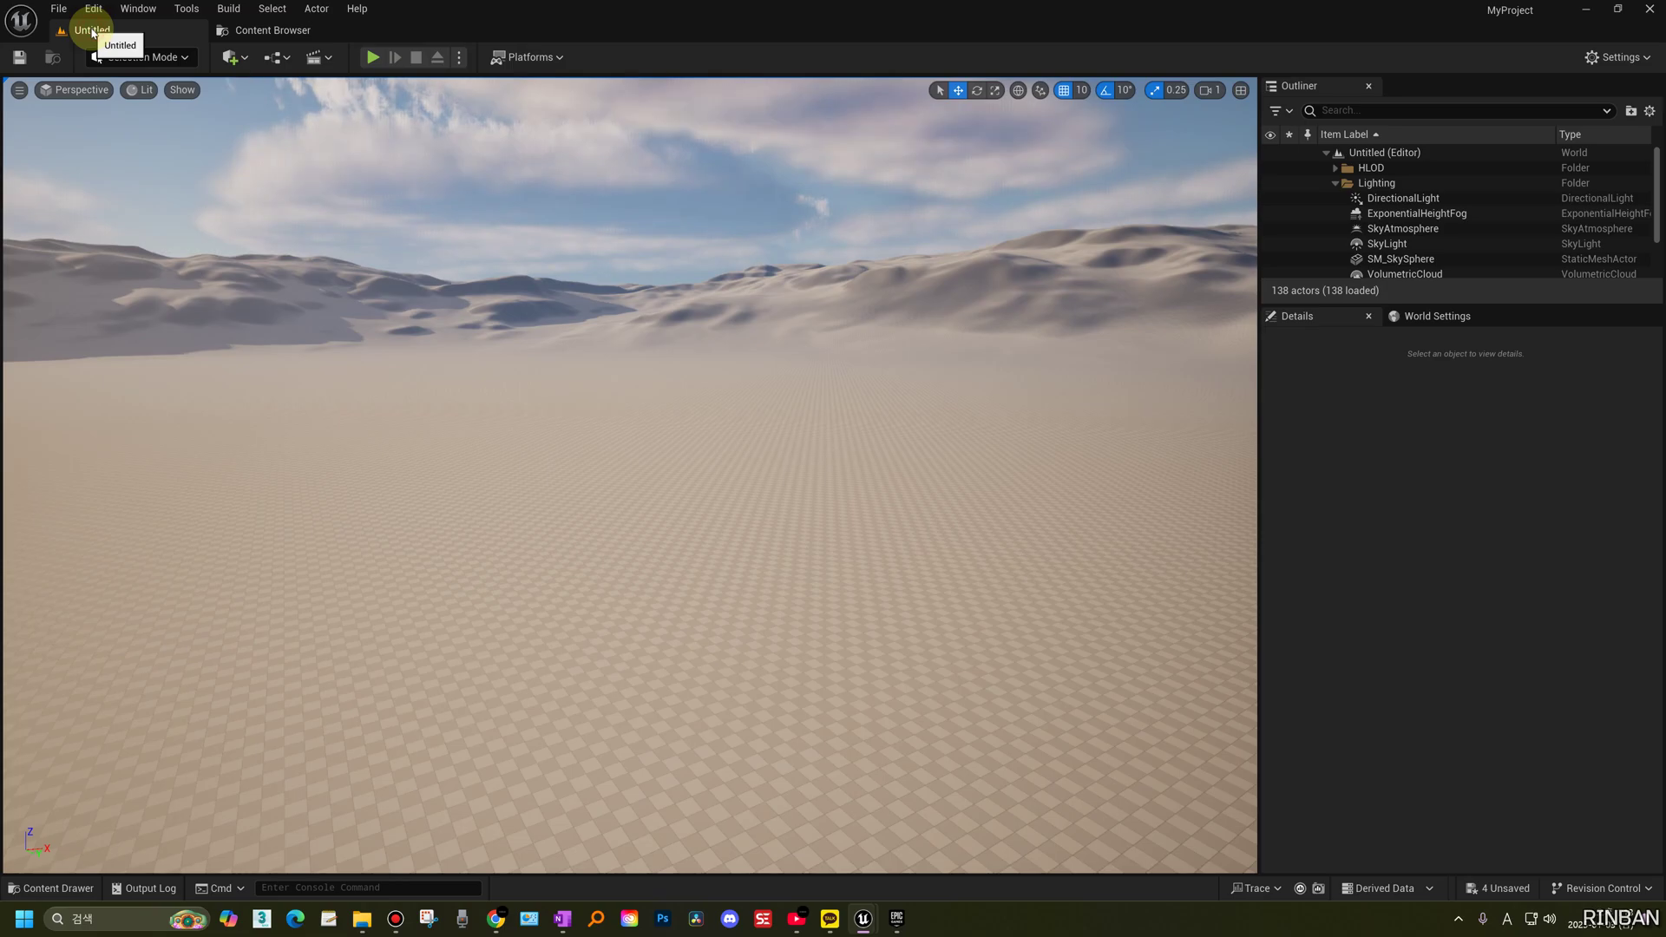
{"action": "left_click", "coordinate": [61, 9]}
{"action": "left_click", "coordinate": [69, 69]}
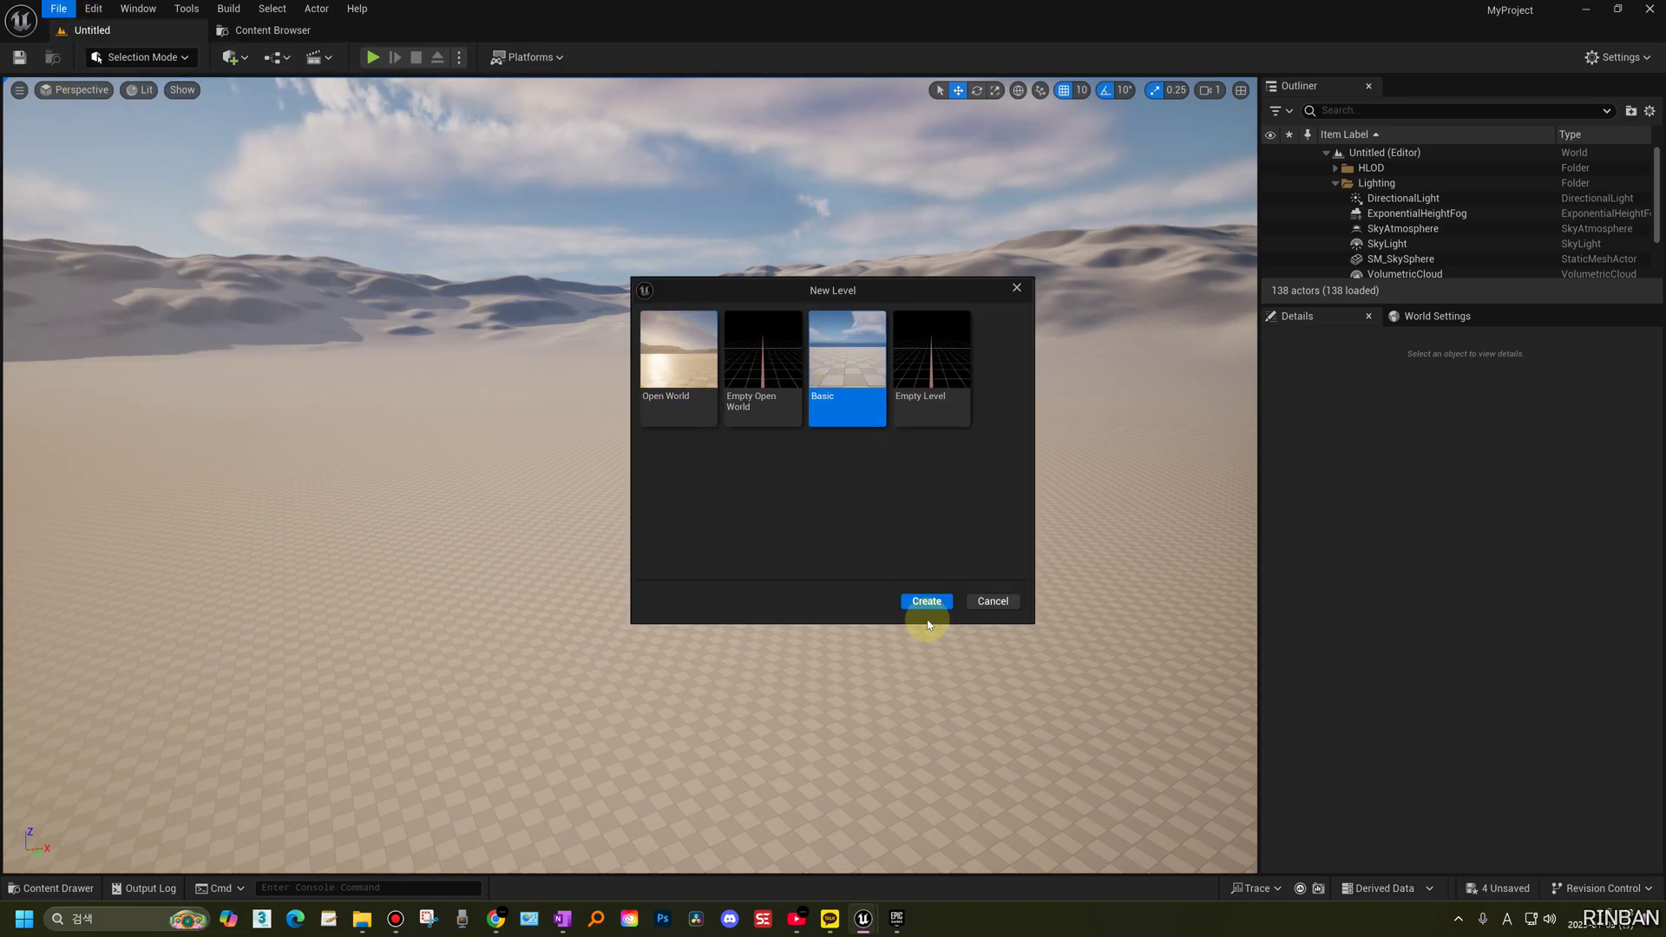
{"action": "left_click", "coordinate": [917, 605]}
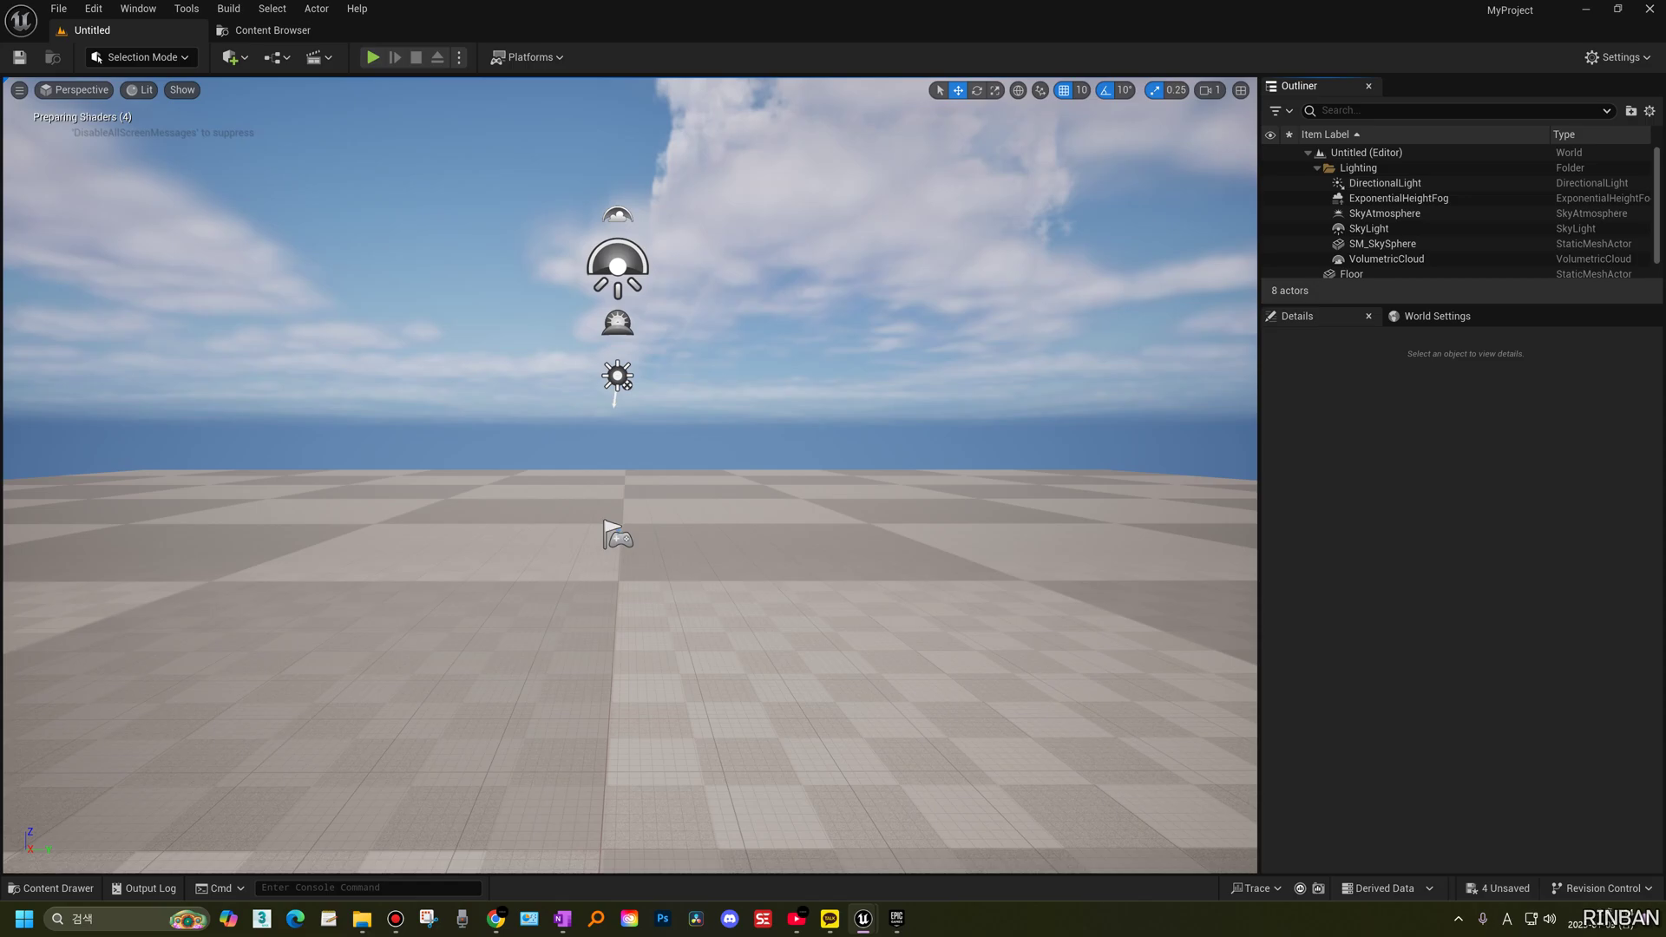
- Assign the imported MI_wfribhq material instance to the Element 0 material slot of the level's Floor
{"action": "right_click_drag", "start_coordinate": [834, 433], "coordinate": [518, 534]}
{"action": "key", "text": "e"}
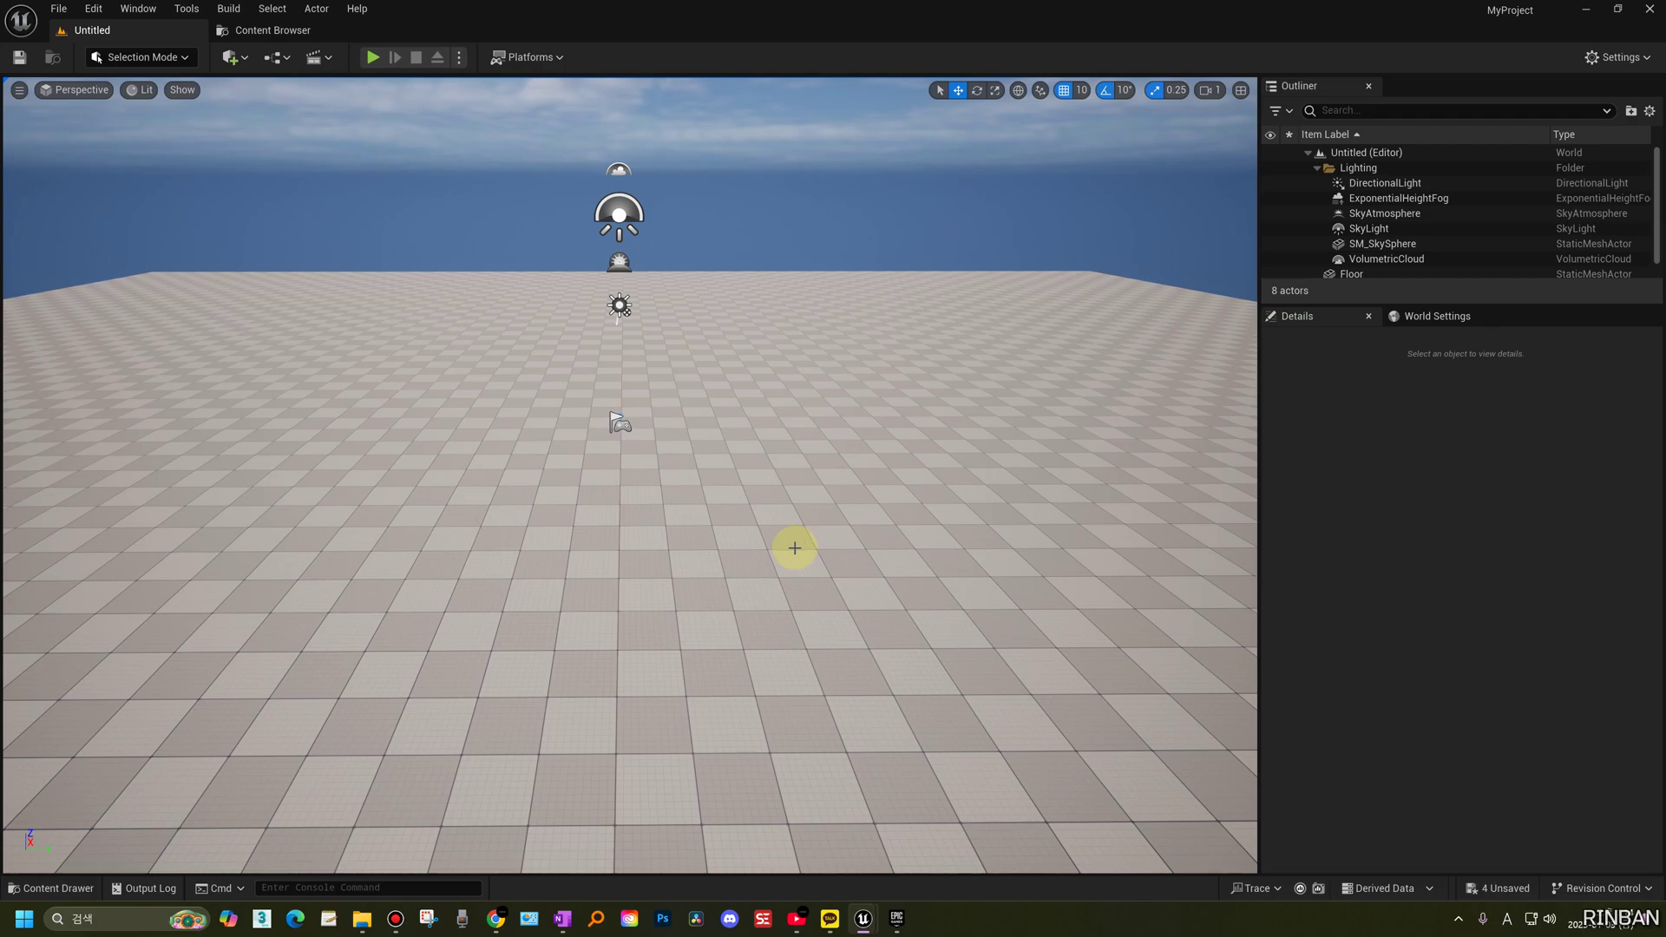
{"action": "left_click", "coordinate": [793, 547]}
{"action": "right_click_drag", "start_coordinate": [601, 658], "coordinate": [727, 450]}
{"action": "left_click", "coordinate": [771, 297]}
{"action": "left_click", "coordinate": [714, 580]}
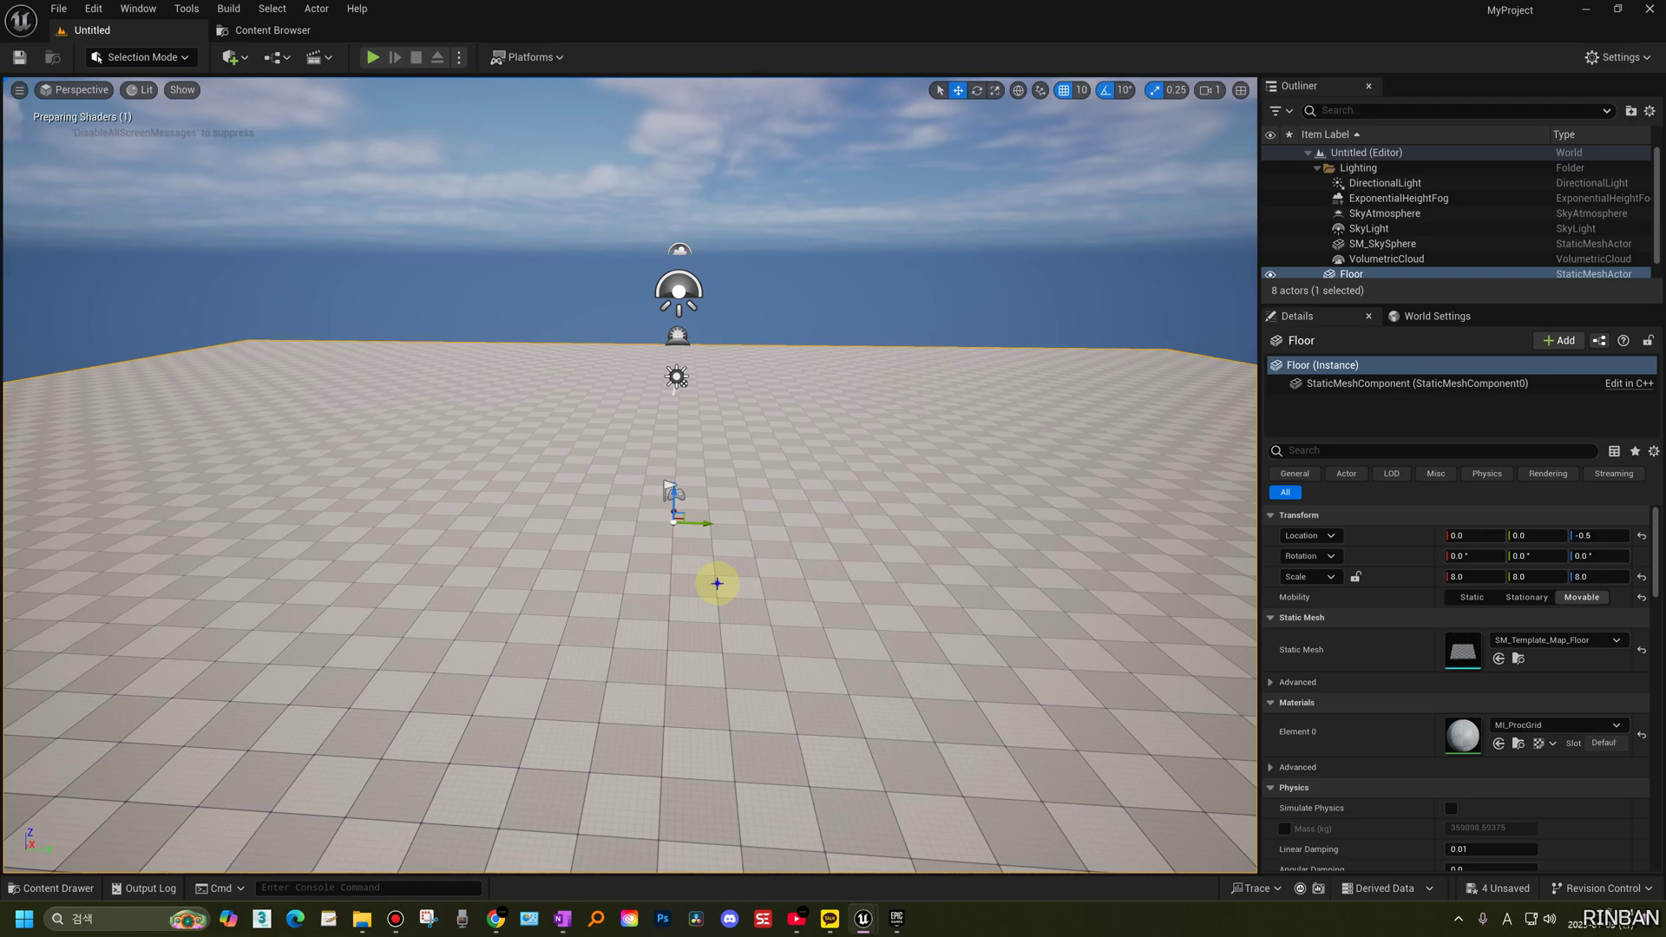
{"action": "right_click_drag", "start_coordinate": [714, 581], "coordinate": [764, 556]}
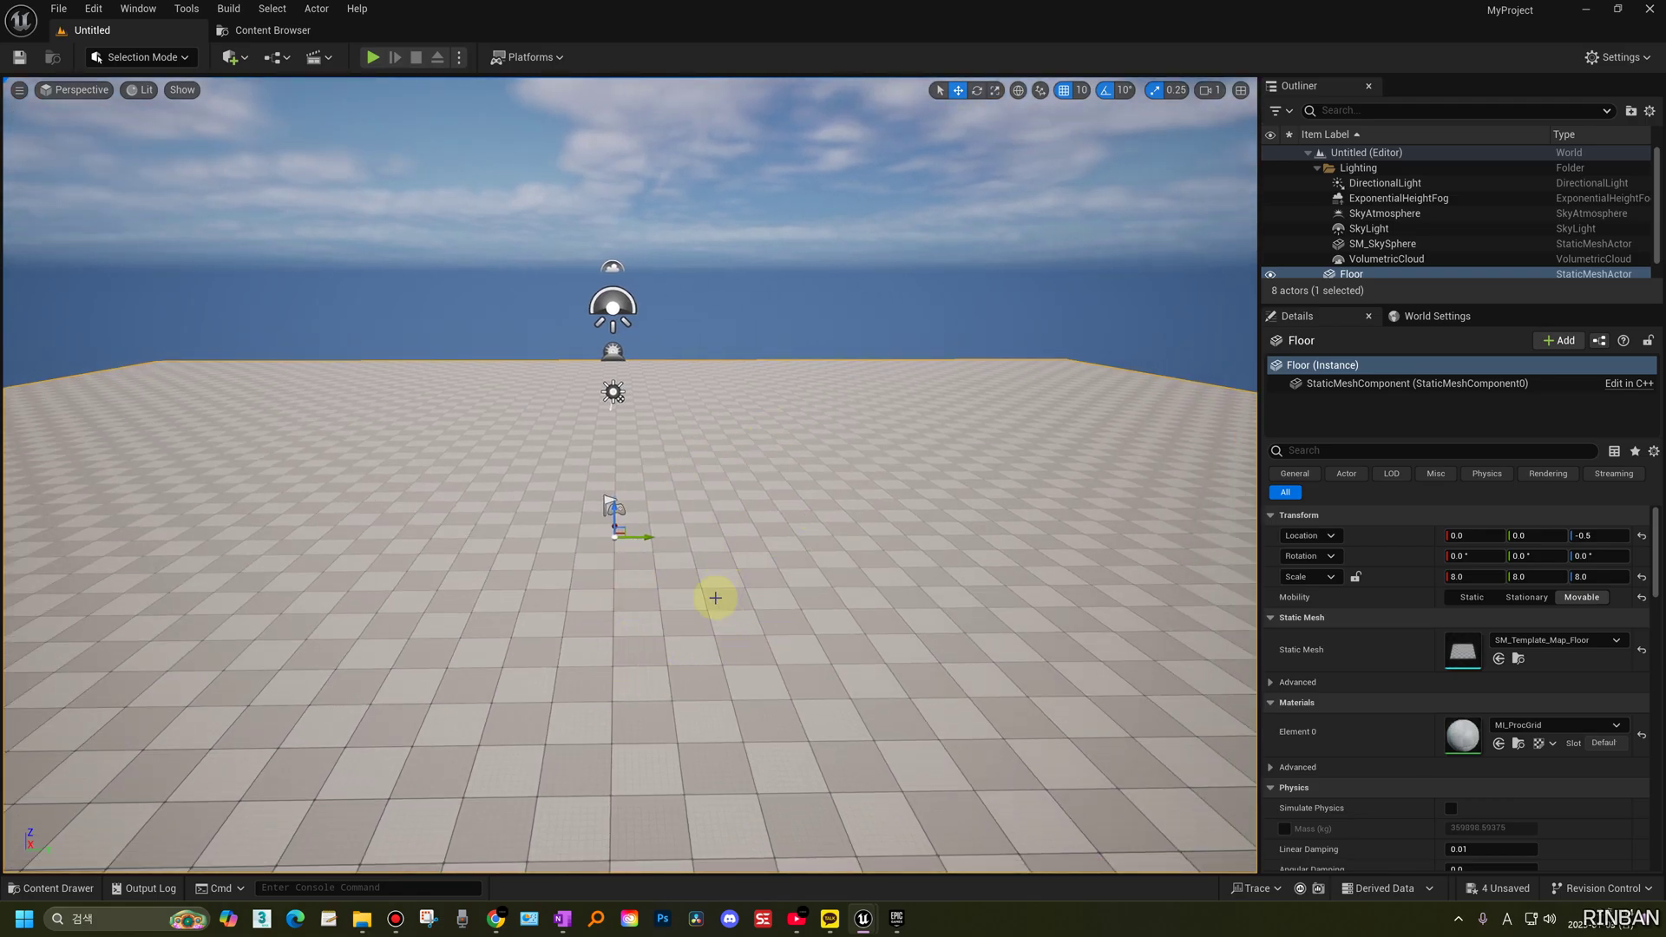
{"action": "left_click", "coordinate": [272, 30]}
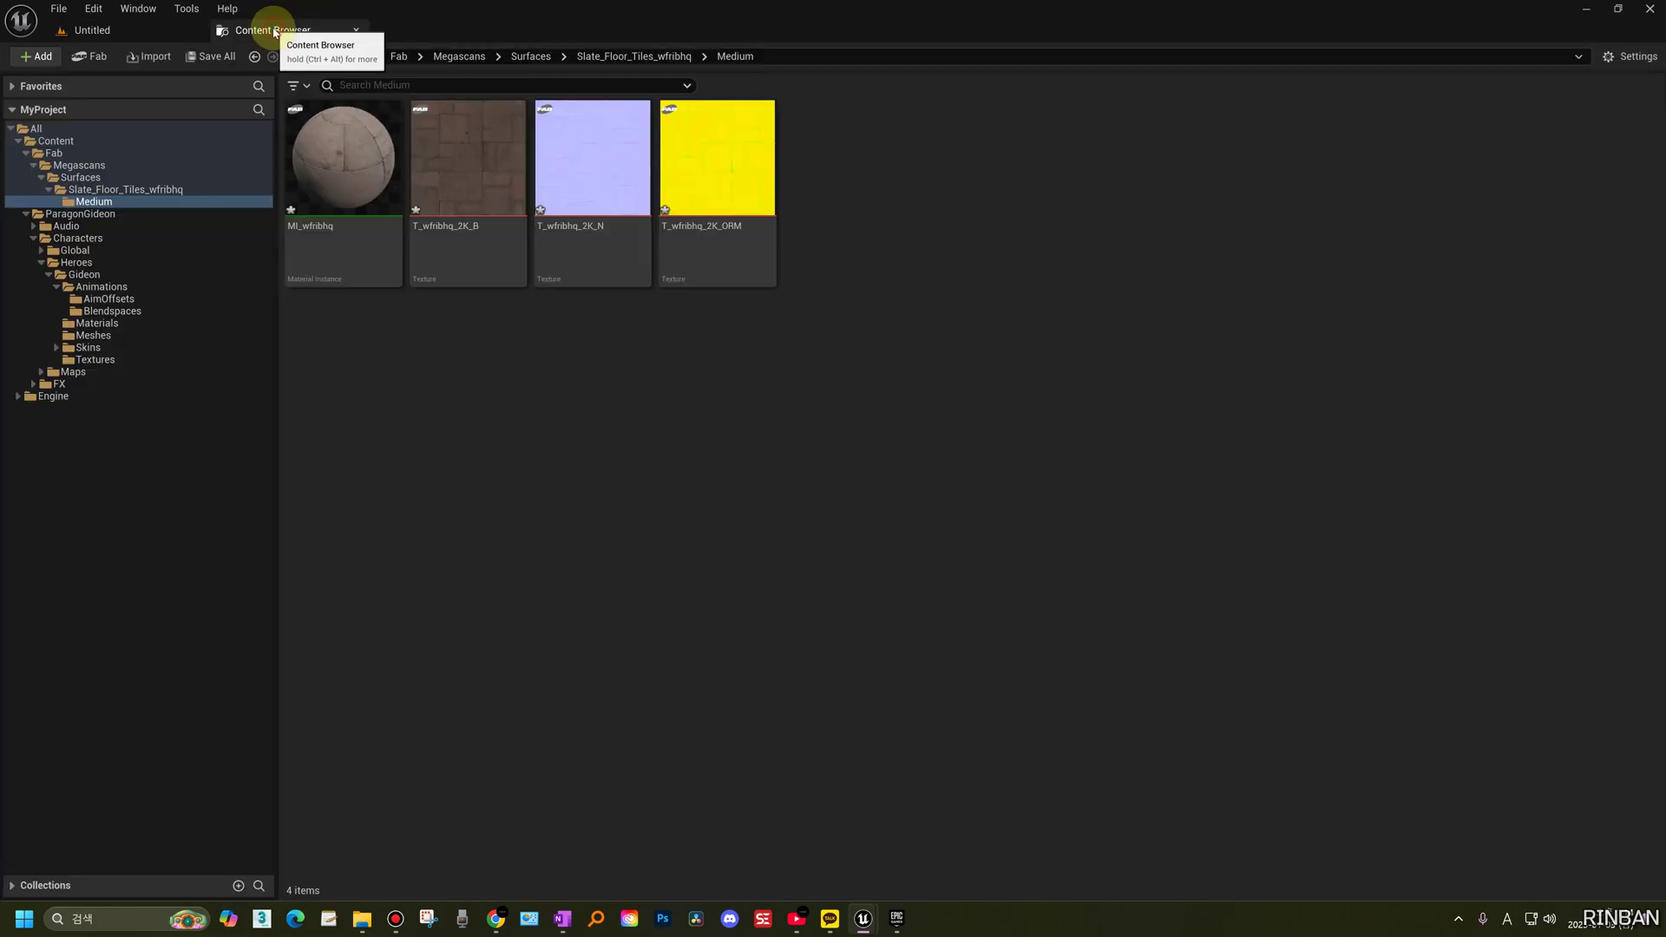
{"action": "left_click", "coordinate": [308, 210]}
{"action": "left_click", "coordinate": [143, 30]}
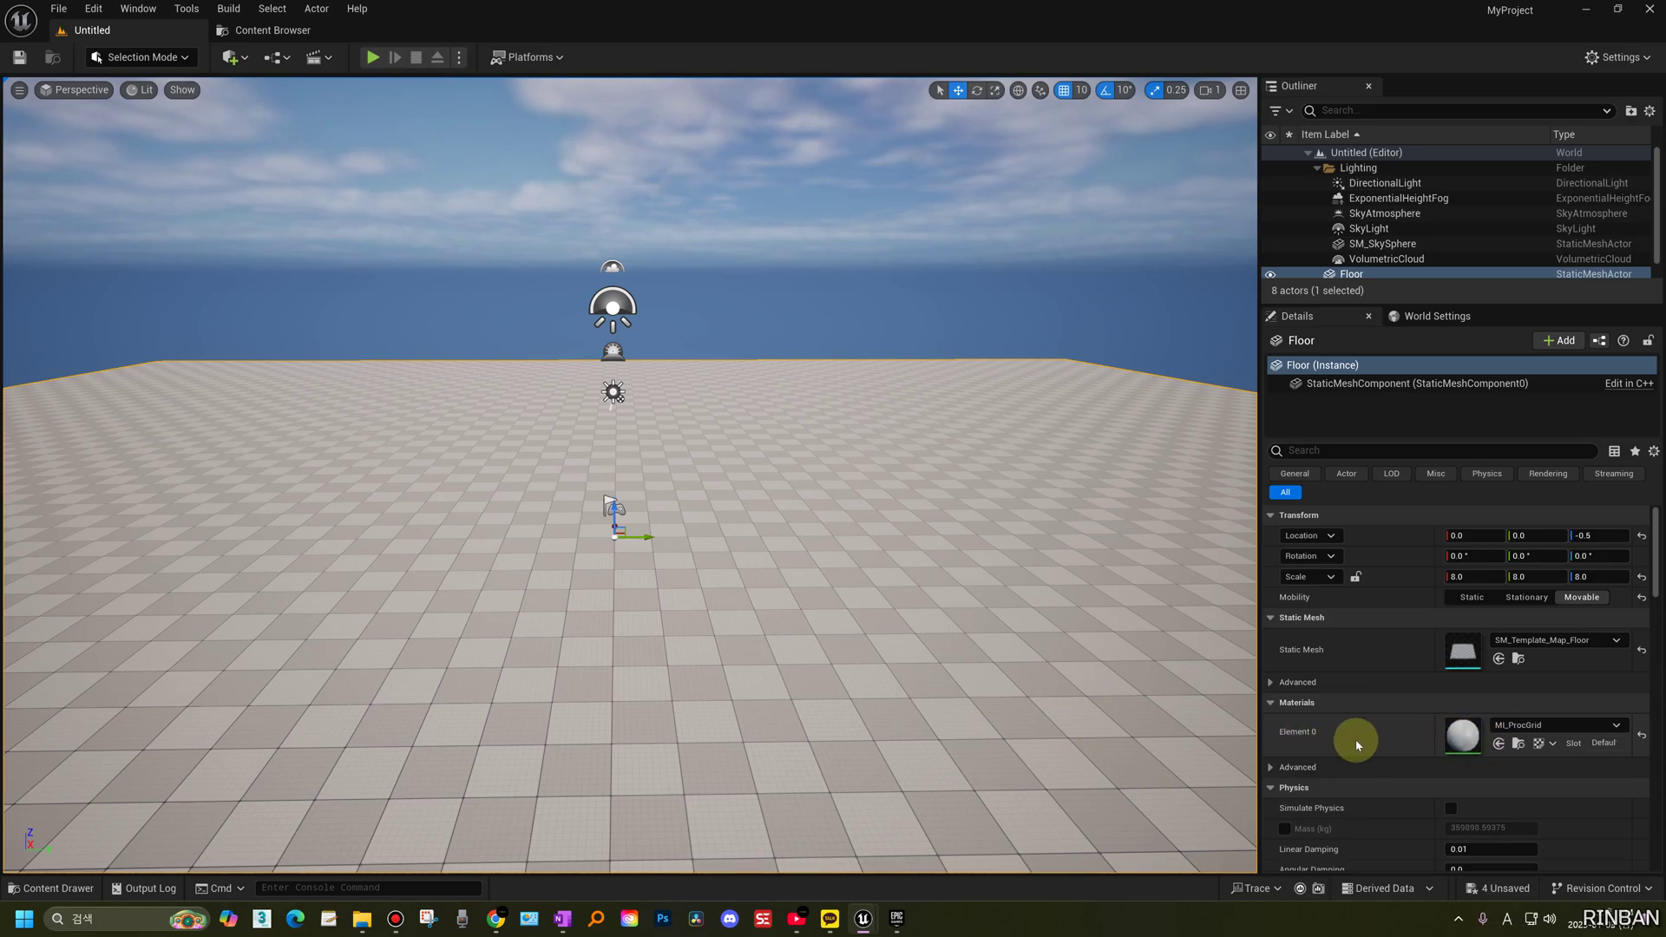
{"action": "left_click", "coordinate": [1499, 743]}
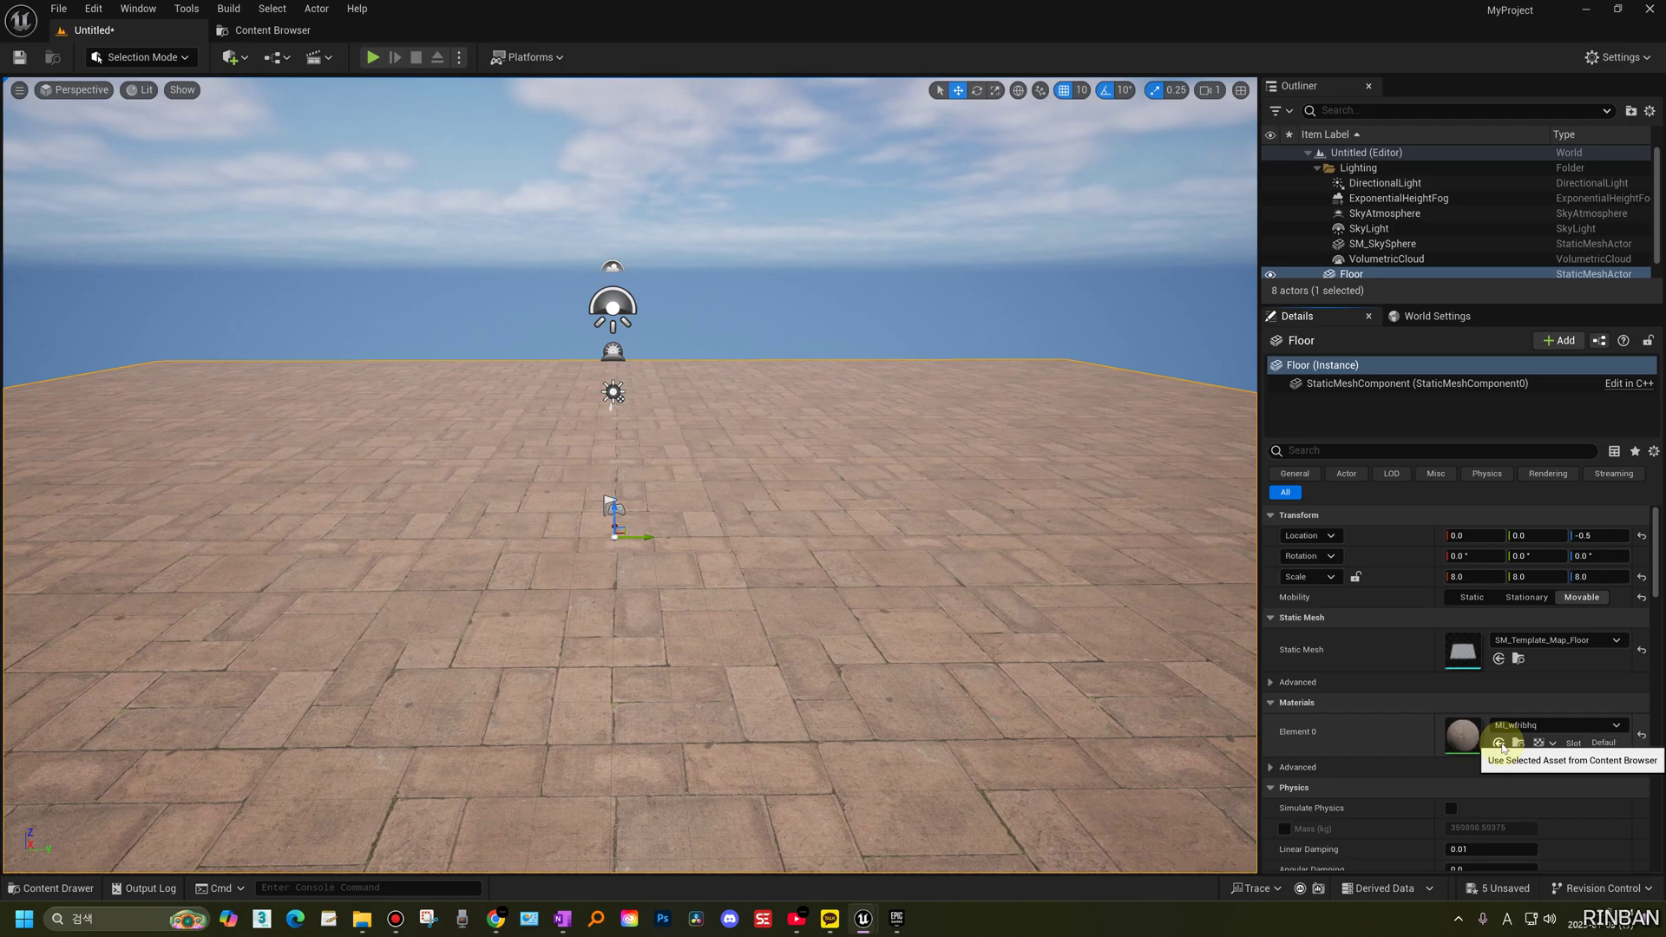
- Set the Floor's scale to 100 on the X, Y and Z axes
{"action": "mouse_move", "coordinate": [870, 633]}
{"action": "right_mouse_down"}
{"action": "mouse_move", "coordinate": [870, 664]}
{"action": "mouse_move", "coordinate": [872, 632]}
{"action": "right_mouse_up"}
{"action": "key", "text": "q"}
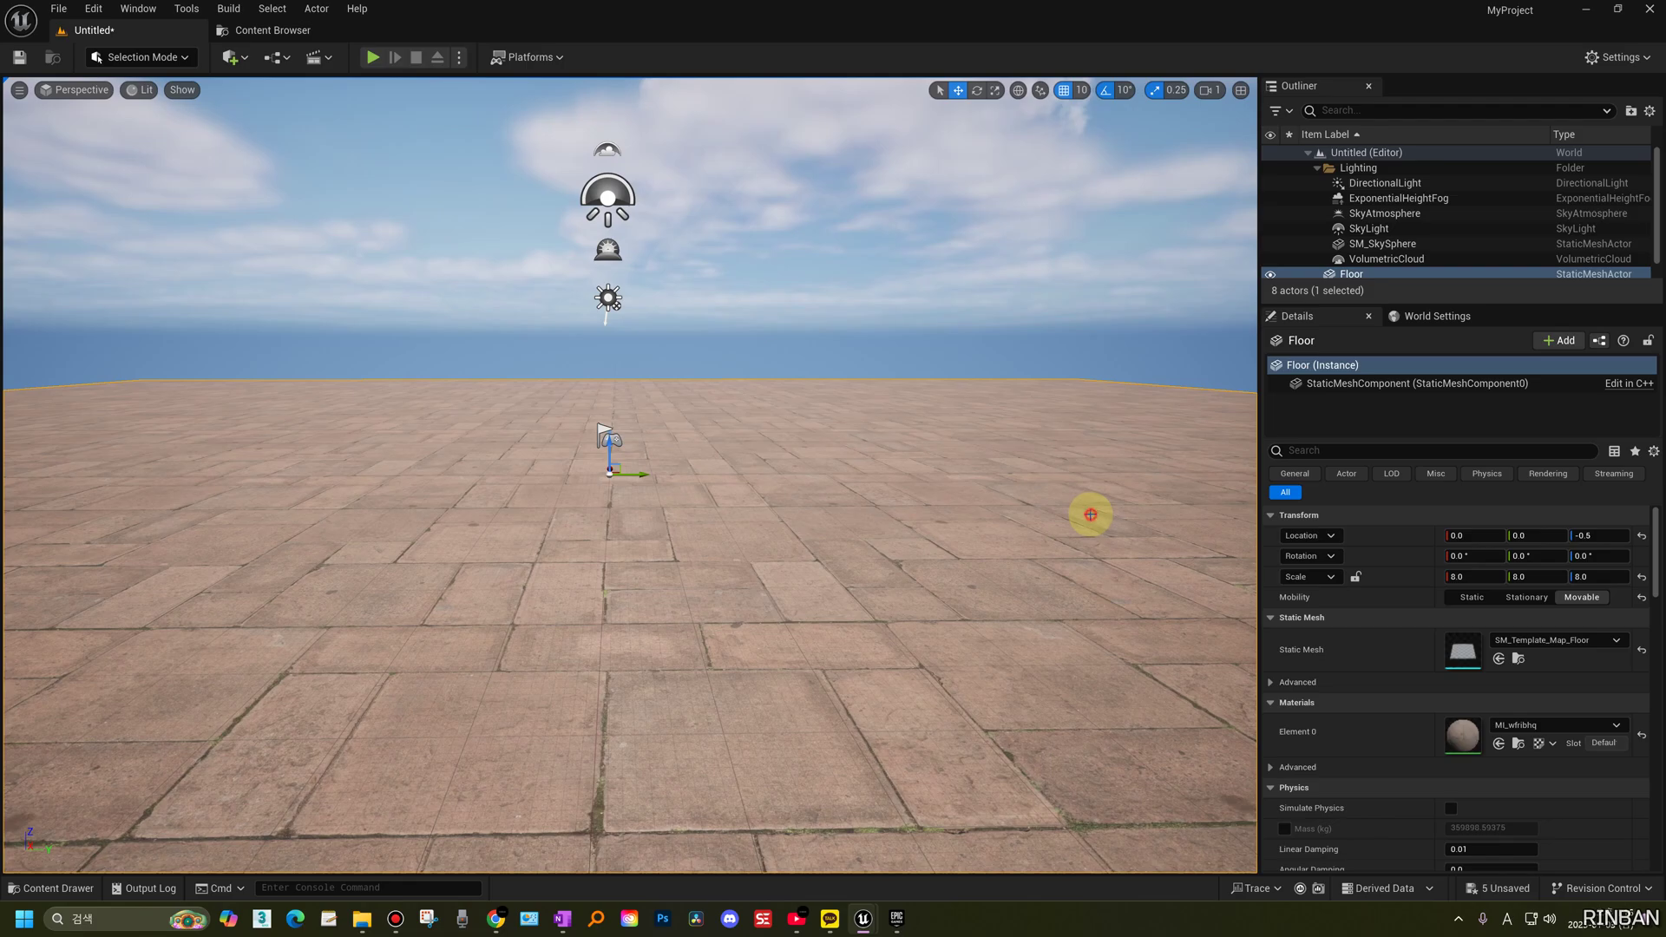
{"action": "left_click", "coordinate": [1467, 576]}
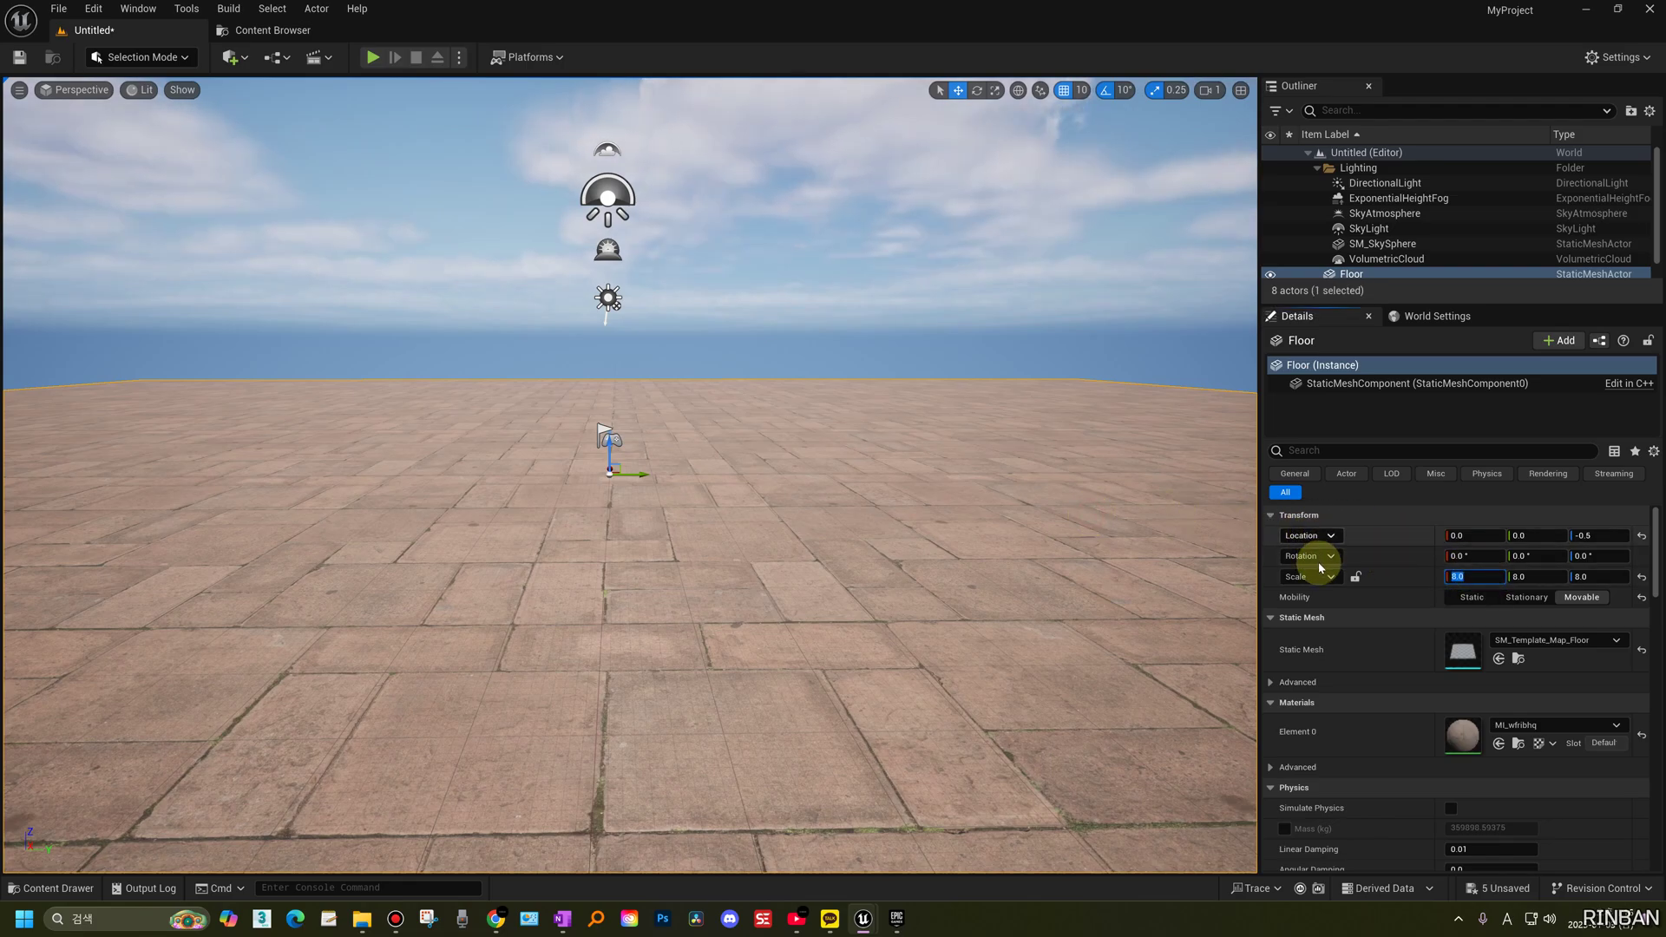
{"action": "type", "text": "100"}
{"action": "key", "text": "Tab"}
{"action": "type", "text": "1"}
{"action": "key", "text": "Tab"}
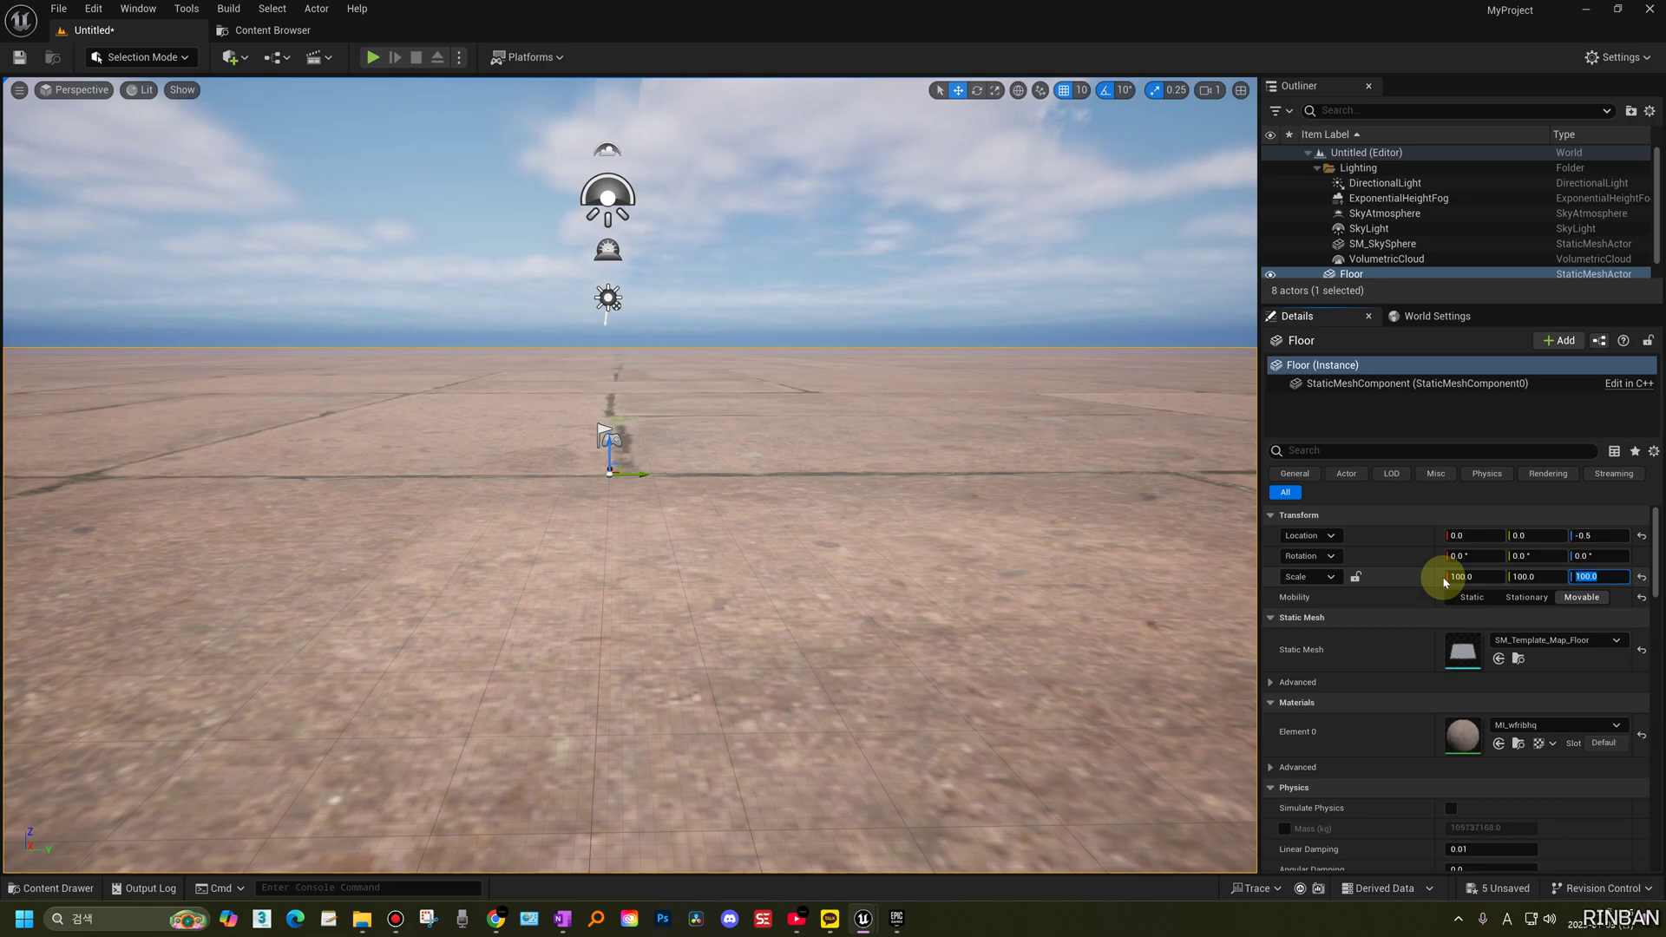
- Open the Floor's MI_wfribhq material instance, enable its Tiling parameter and set the tiling to 10
{"action": "mouse_move", "coordinate": [596, 545]}
{"action": "right_mouse_down"}
{"action": "mouse_move", "coordinate": [596, 562]}
{"action": "mouse_move", "coordinate": [790, 576]}
{"action": "mouse_move", "coordinate": [555, 545]}
{"action": "mouse_move", "coordinate": [608, 547]}
{"action": "right_mouse_up"}
{"action": "double_click", "coordinate": [1463, 734]}
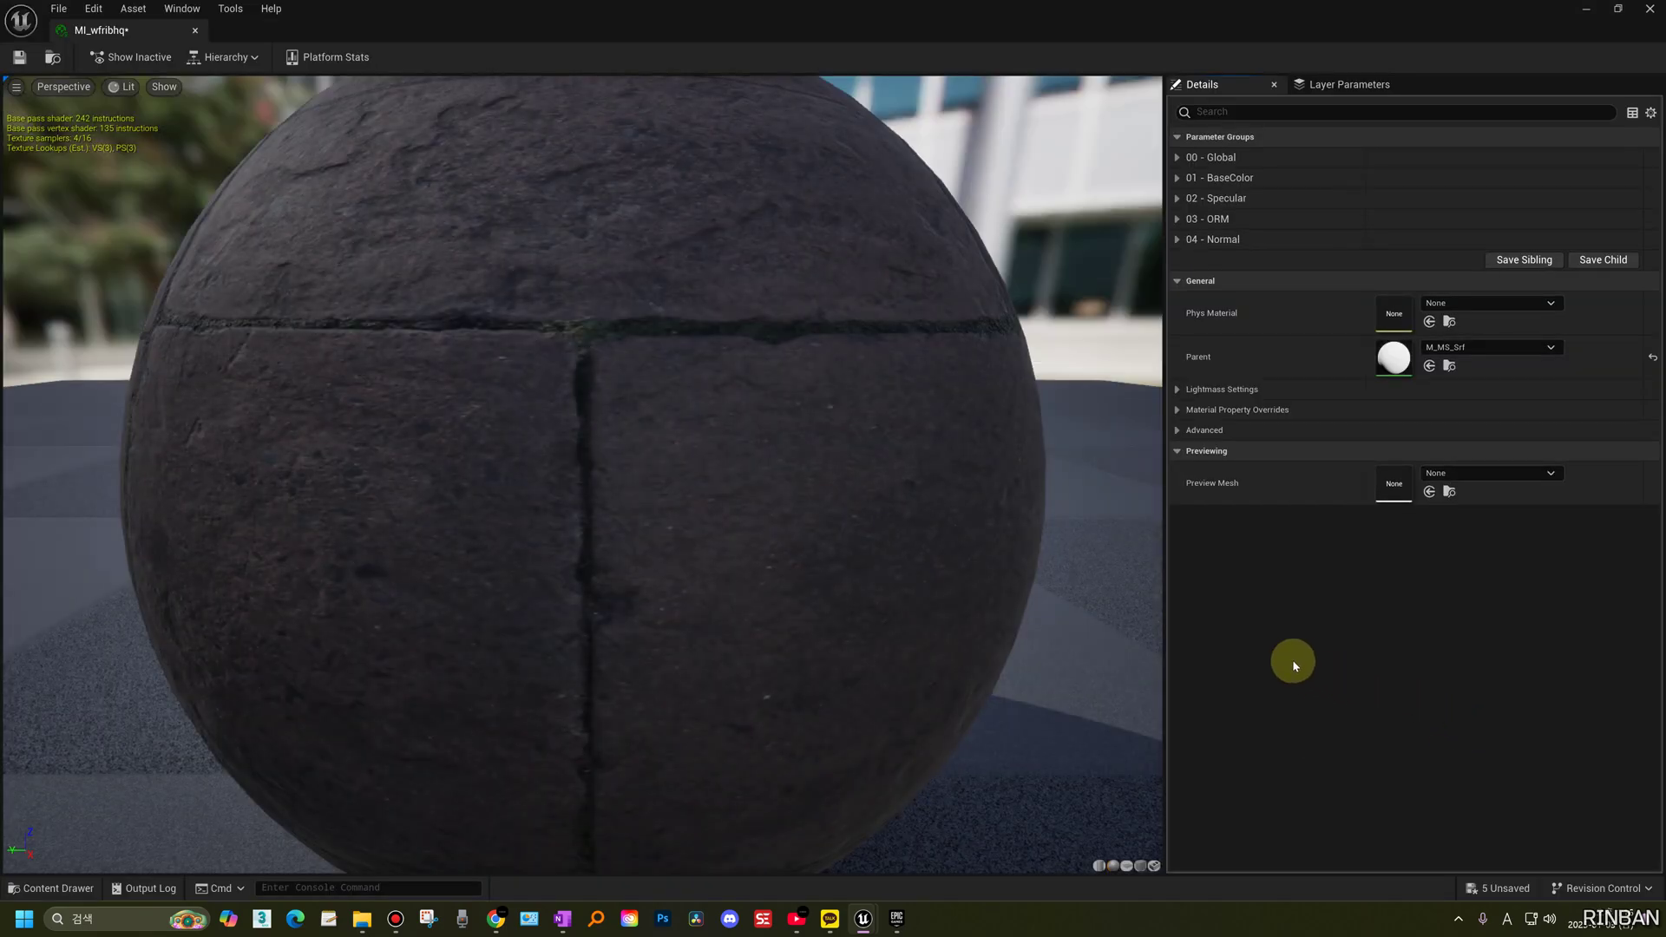
{"action": "scroll", "coordinate": [910, 440], "scroll_direction": "down", "scroll_amount": 5}
{"action": "scroll", "coordinate": [909, 440], "scroll_direction": "up", "scroll_amount": 1}
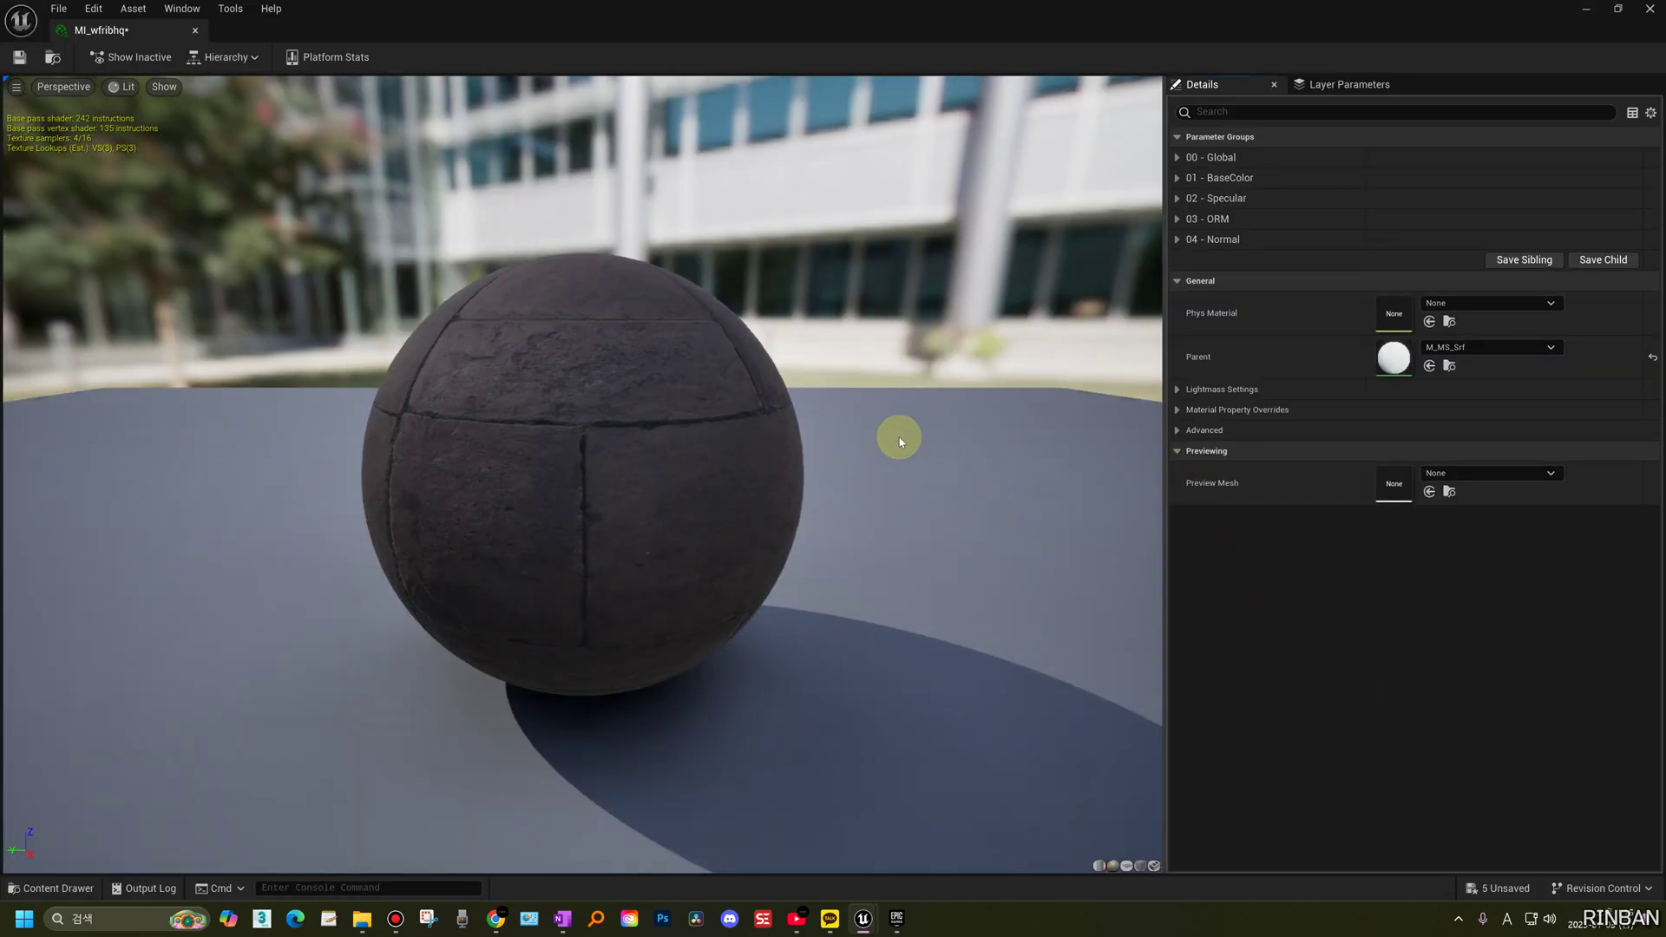
{"action": "left_click", "coordinate": [1194, 151]}
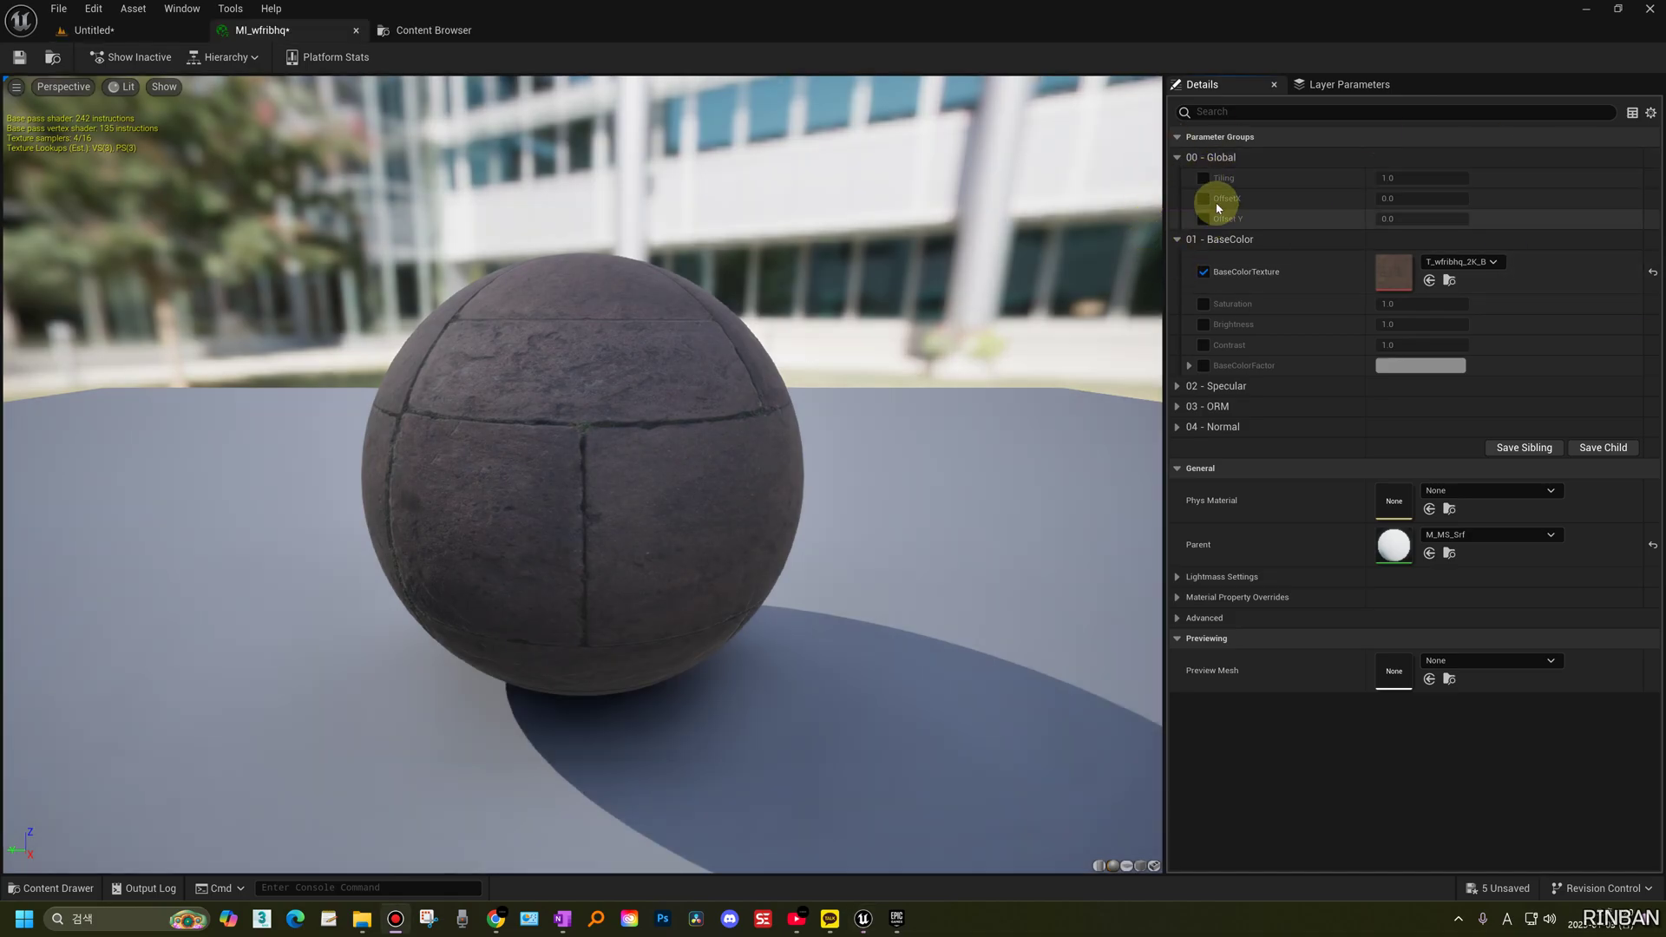
{"action": "left_click", "coordinate": [1204, 179]}
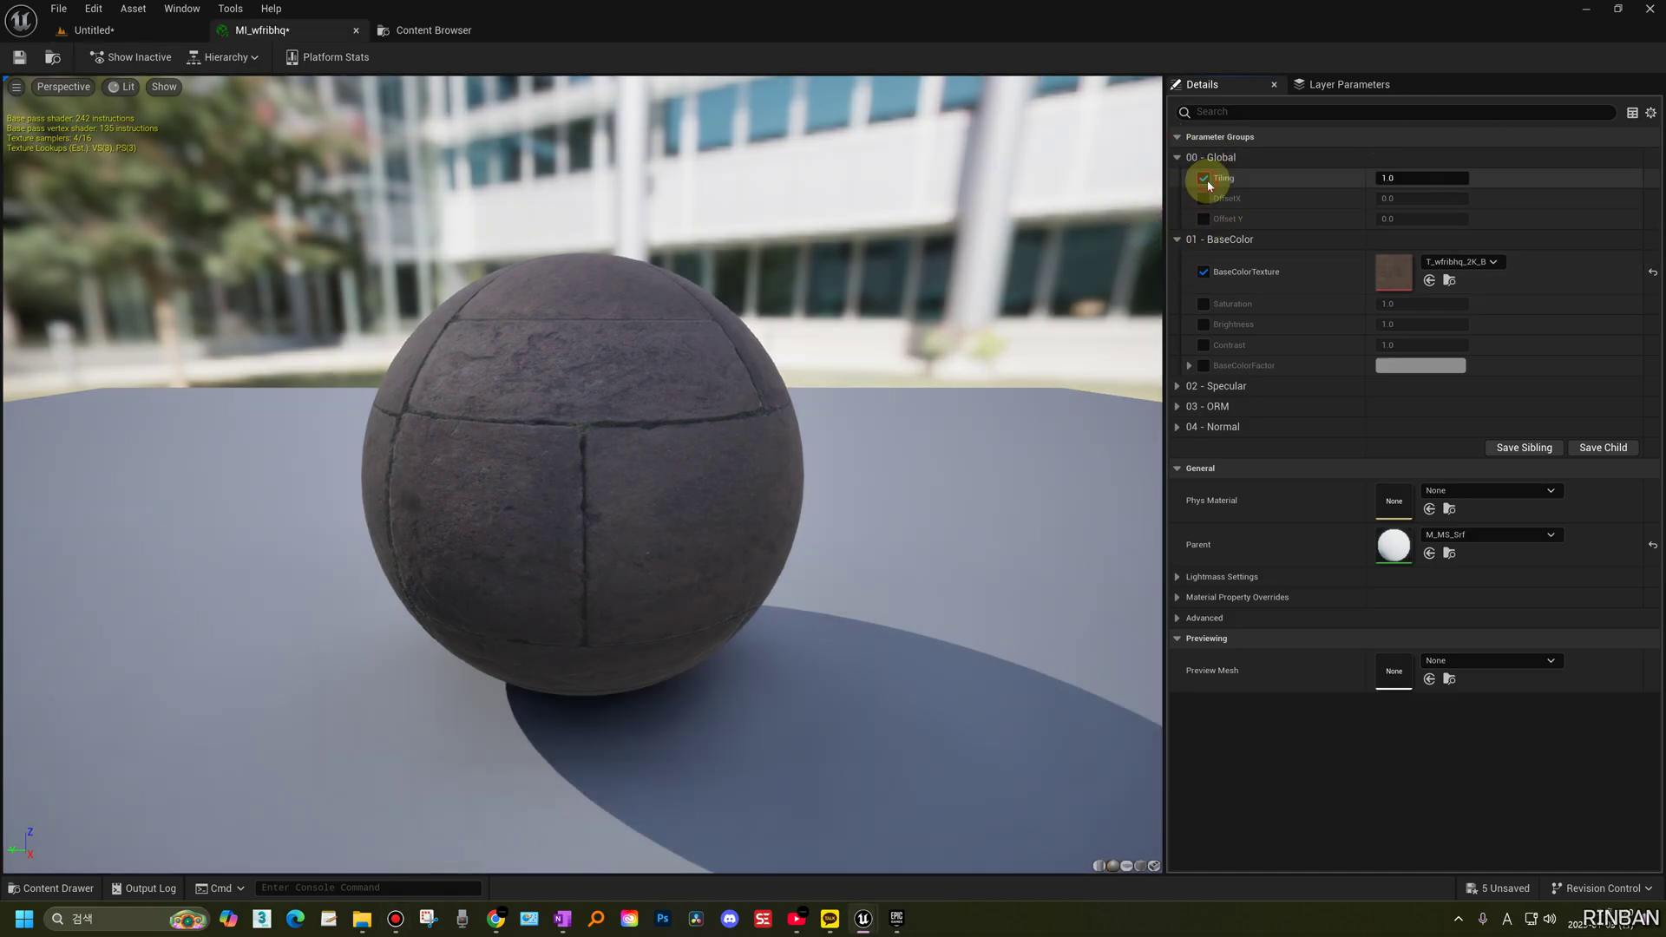
{"action": "left_click", "coordinate": [1422, 179]}
{"action": "type", "text": "10"}
{"action": "key", "text": "Return"}
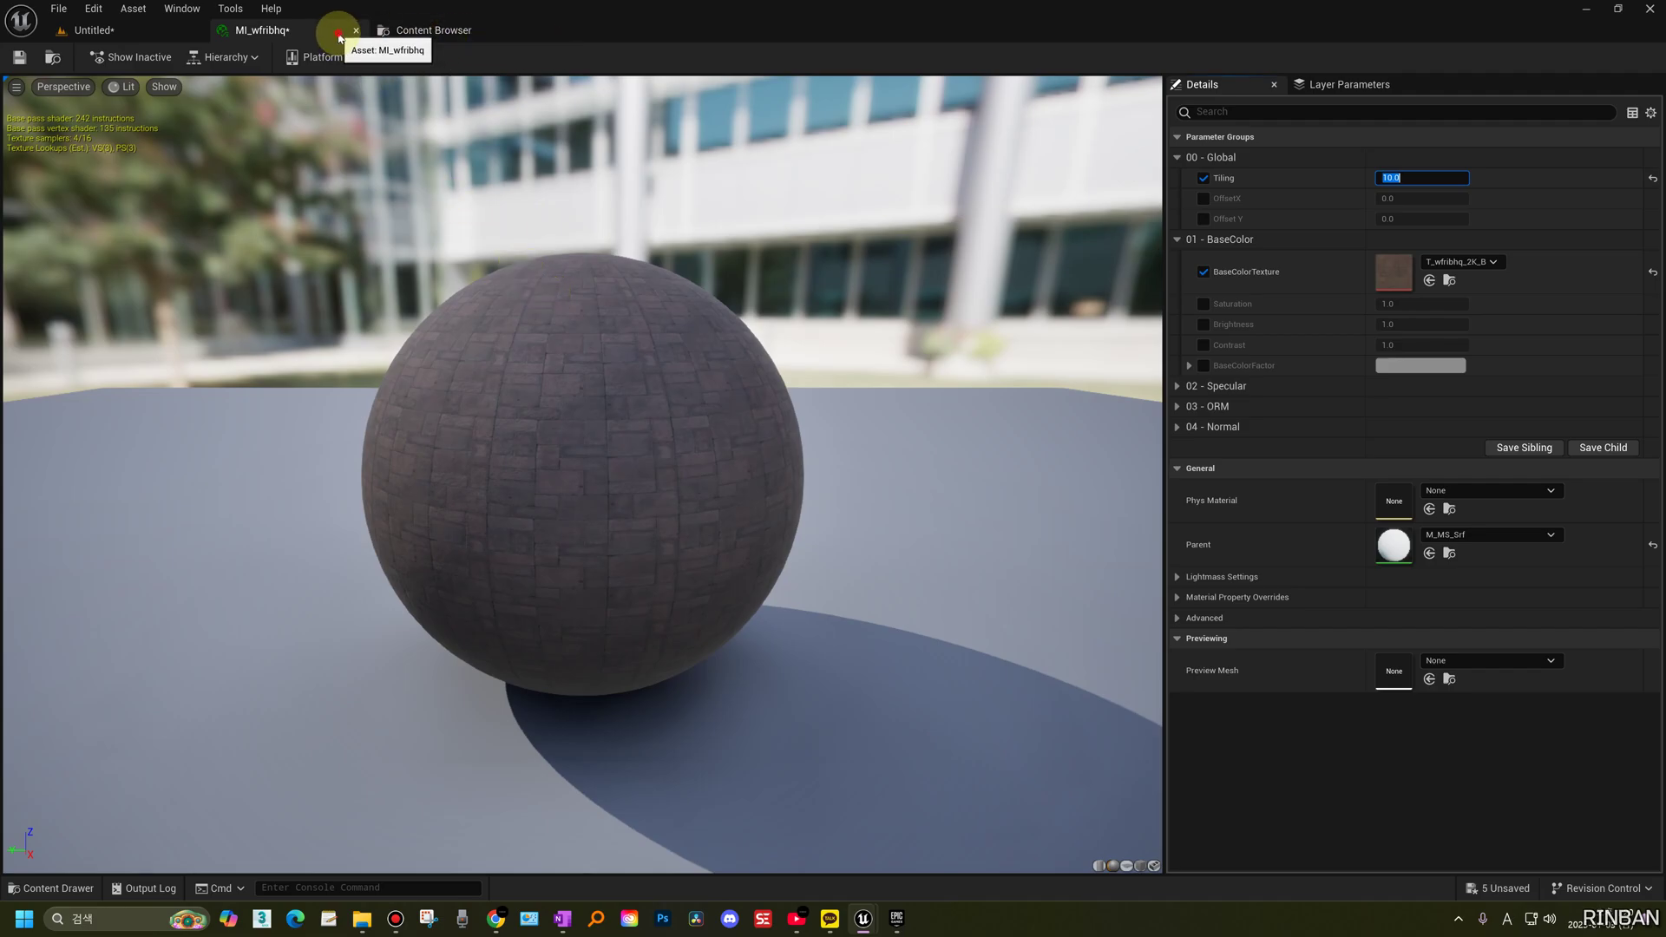
- Detach the MI_wfribhq editor into a floating window and place it over the Untitled level's viewport
{"action": "left_click_drag", "start_coordinate": [339, 38], "coordinate": [816, 258]}
{"action": "left_click", "coordinate": [174, 35]}
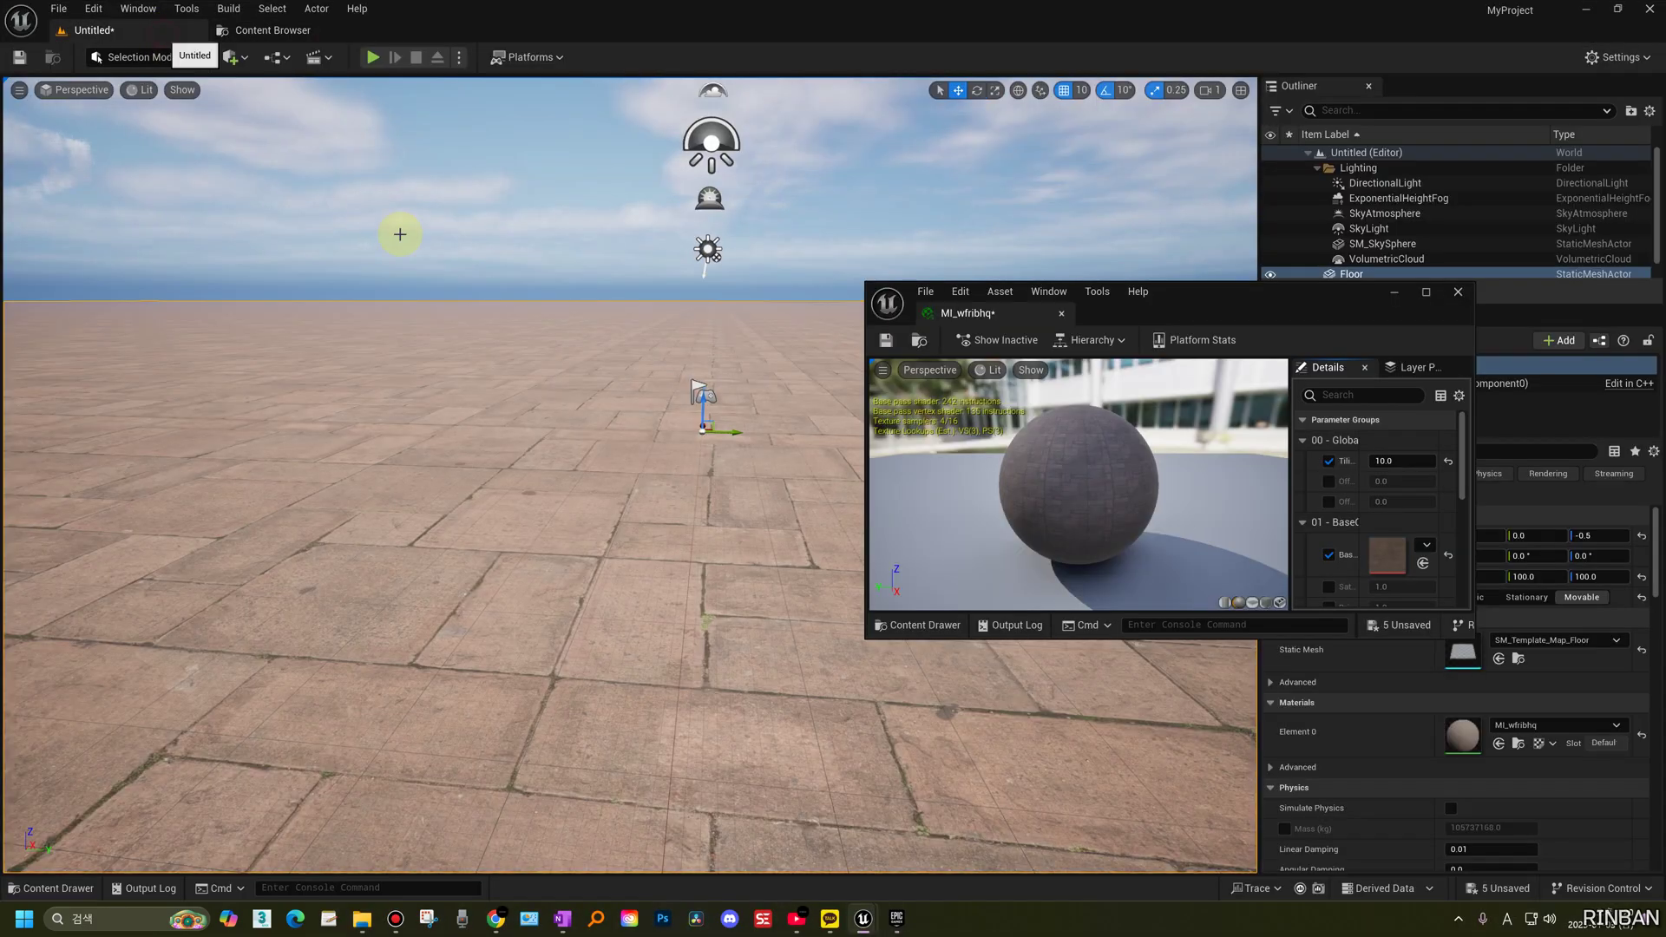
{"action": "left_click_drag", "start_coordinate": [1254, 310], "coordinate": [1192, 254]}
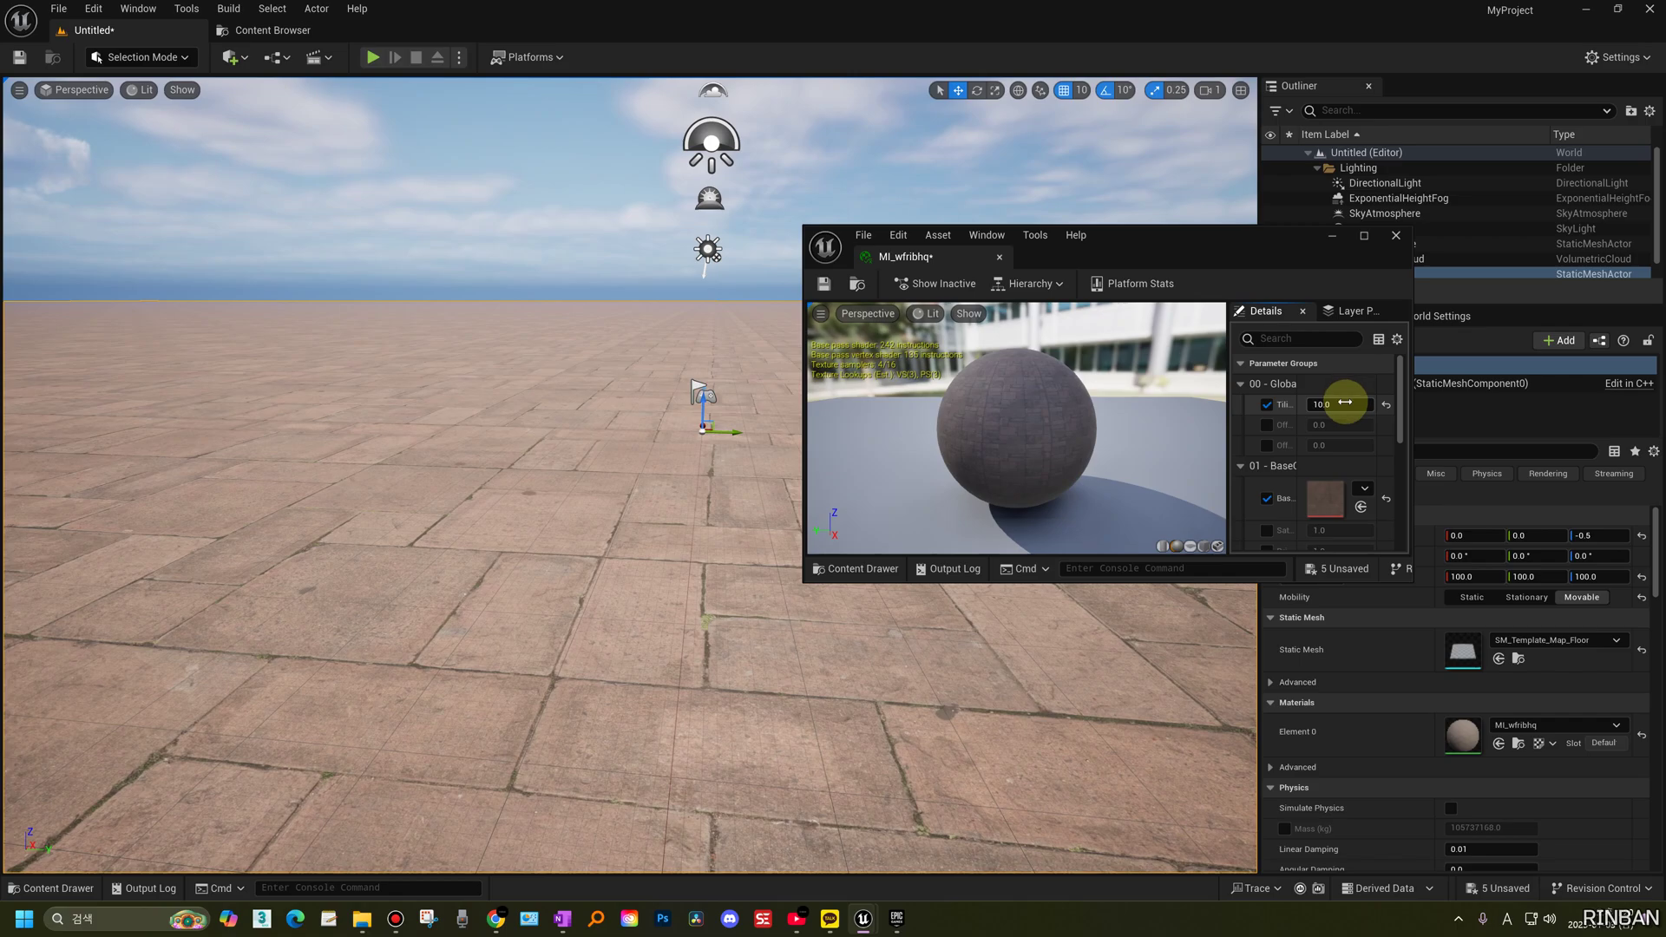
- Try Tiling values of 10 and 20 on the floor material, settle on 15, and close the material editor
{"action": "type", "text": "1"}
{"action": "key", "text": "Return"}
{"action": "type", "text": "0"}
{"action": "key", "text": "Return"}
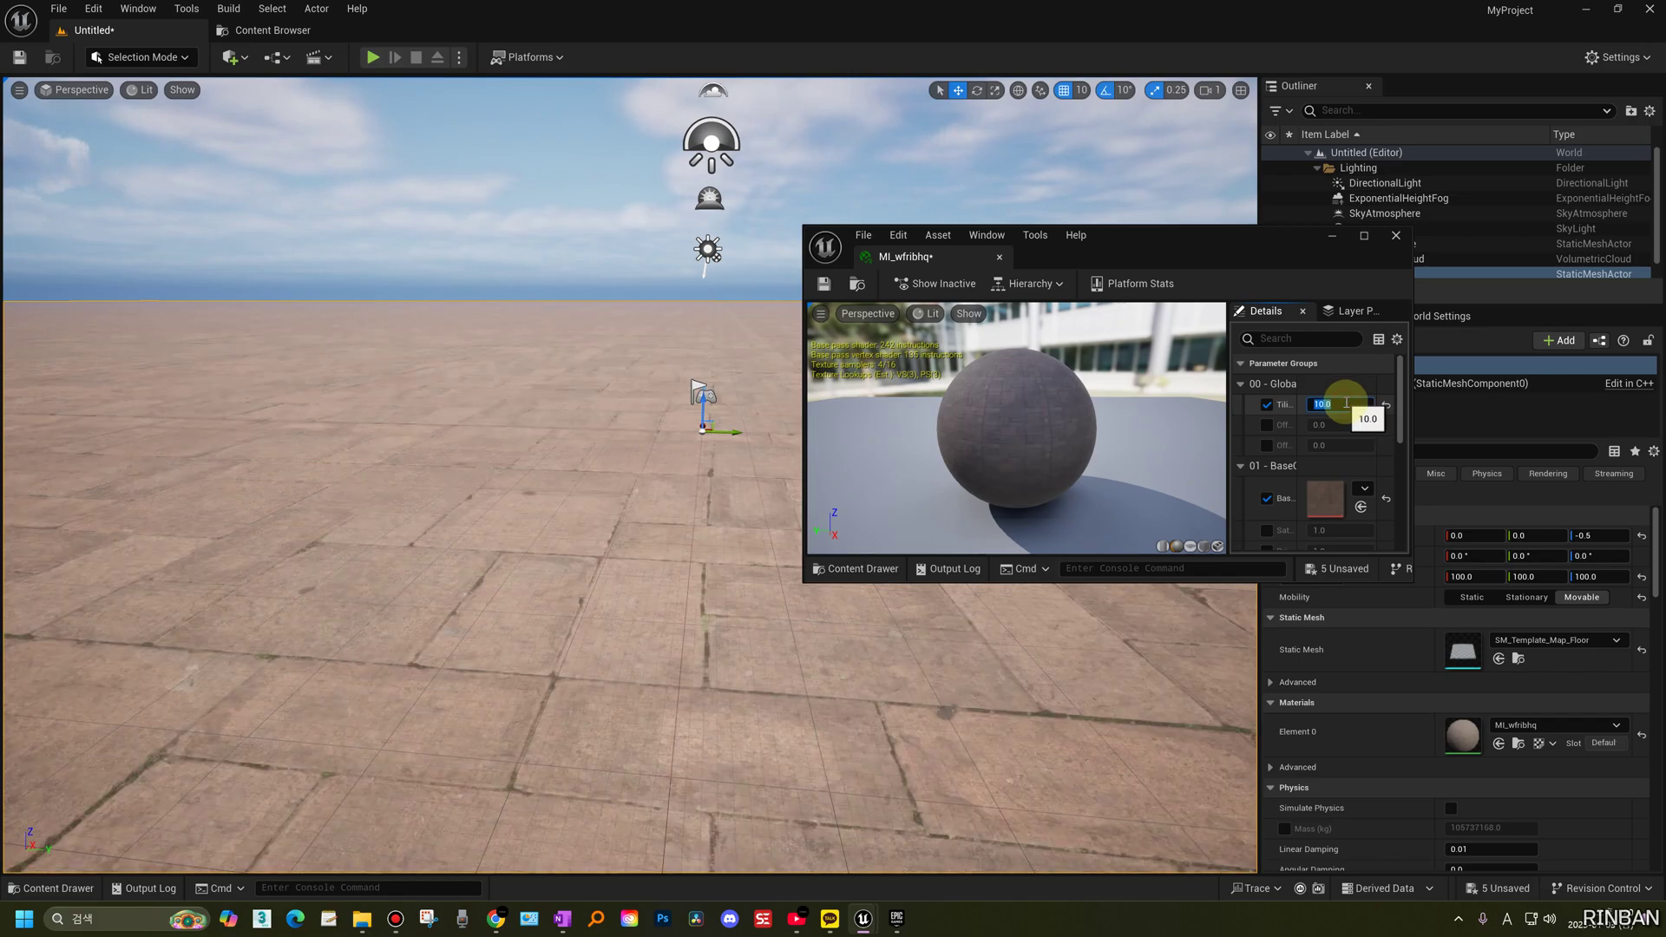
{"action": "right_click_drag", "start_coordinate": [691, 553], "coordinate": [781, 494]}
{"action": "type", "text": "20"}
{"action": "key", "text": "Return"}
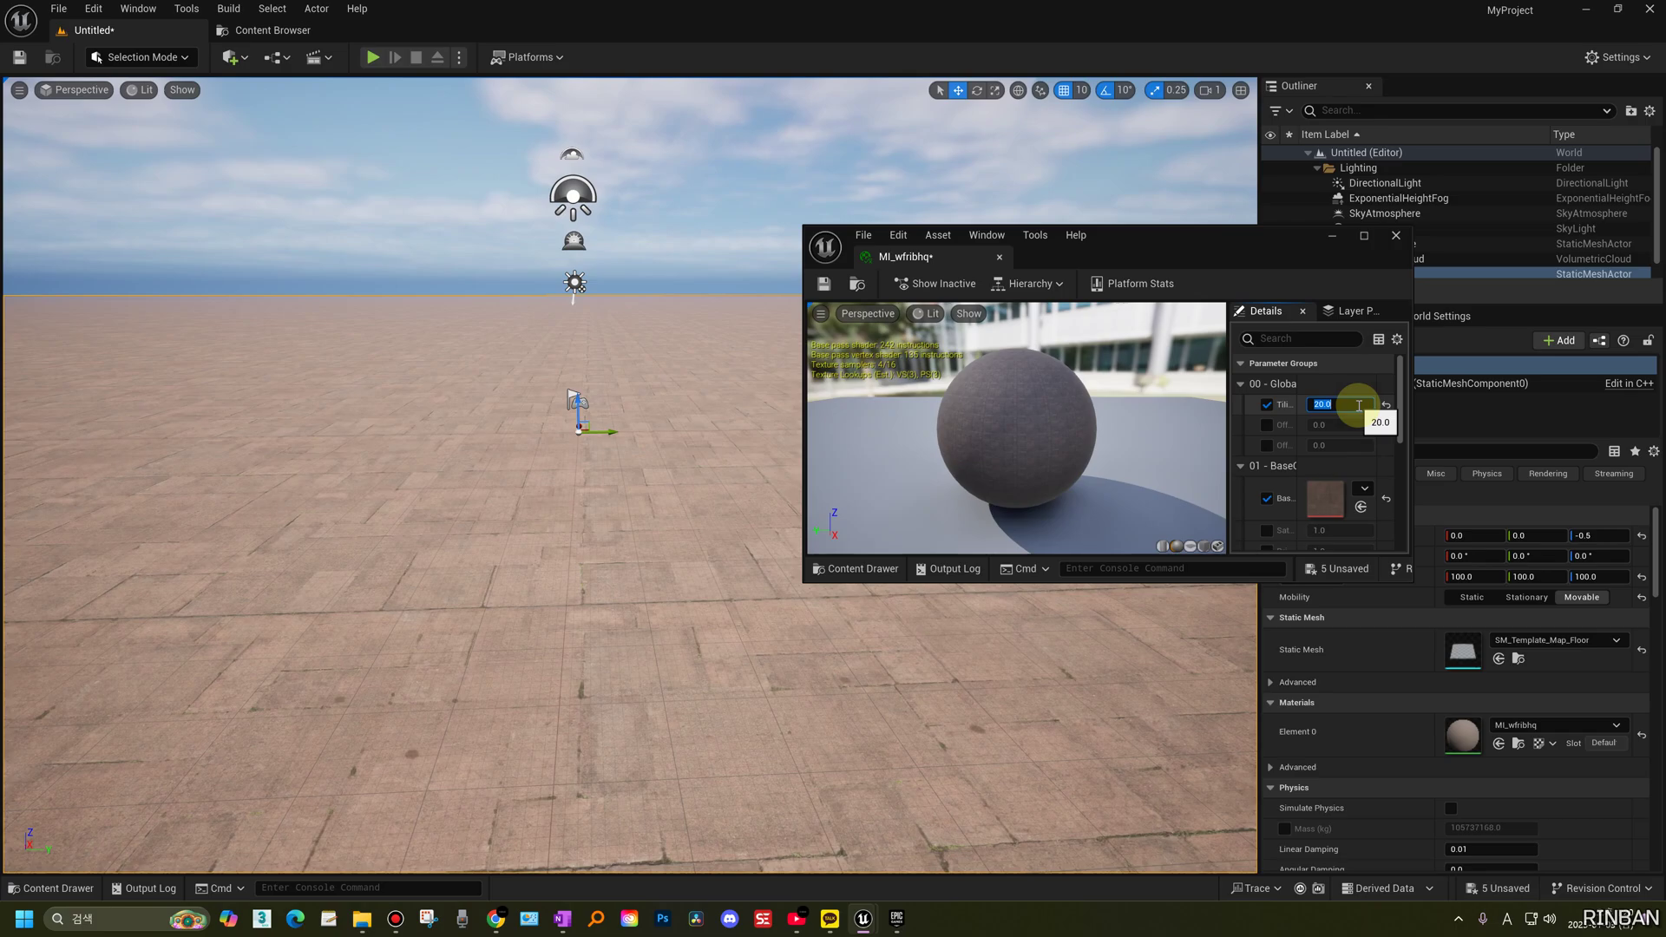
{"action": "type", "text": "15"}
{"action": "key", "text": "Return"}
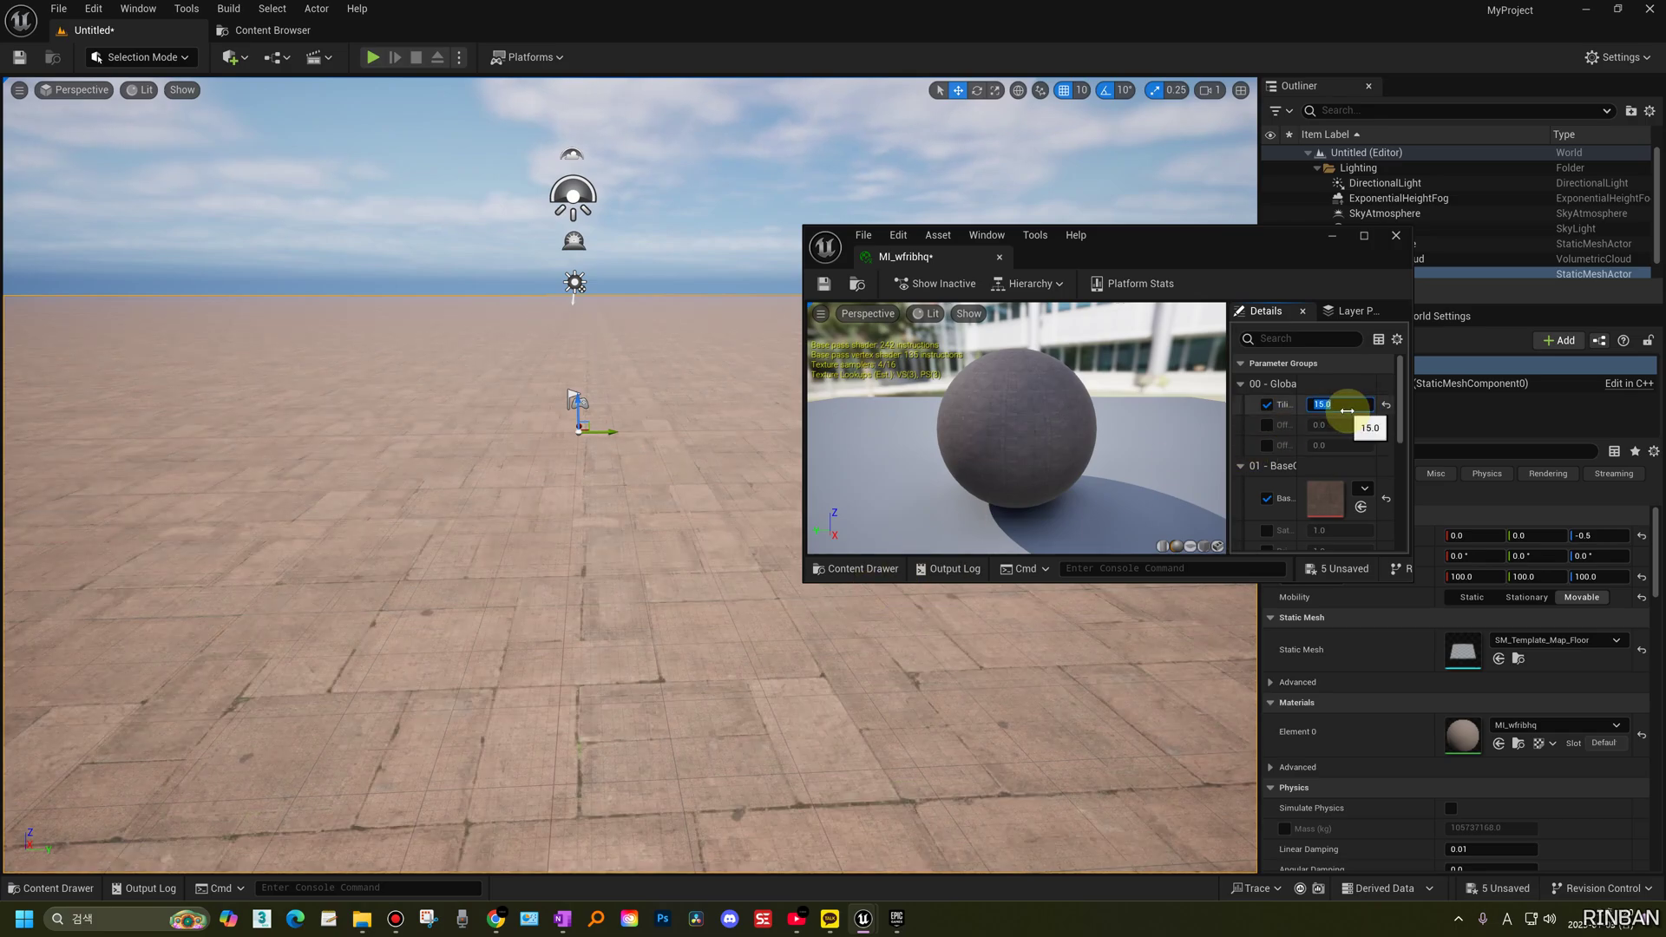
{"action": "left_click", "coordinate": [1396, 236]}
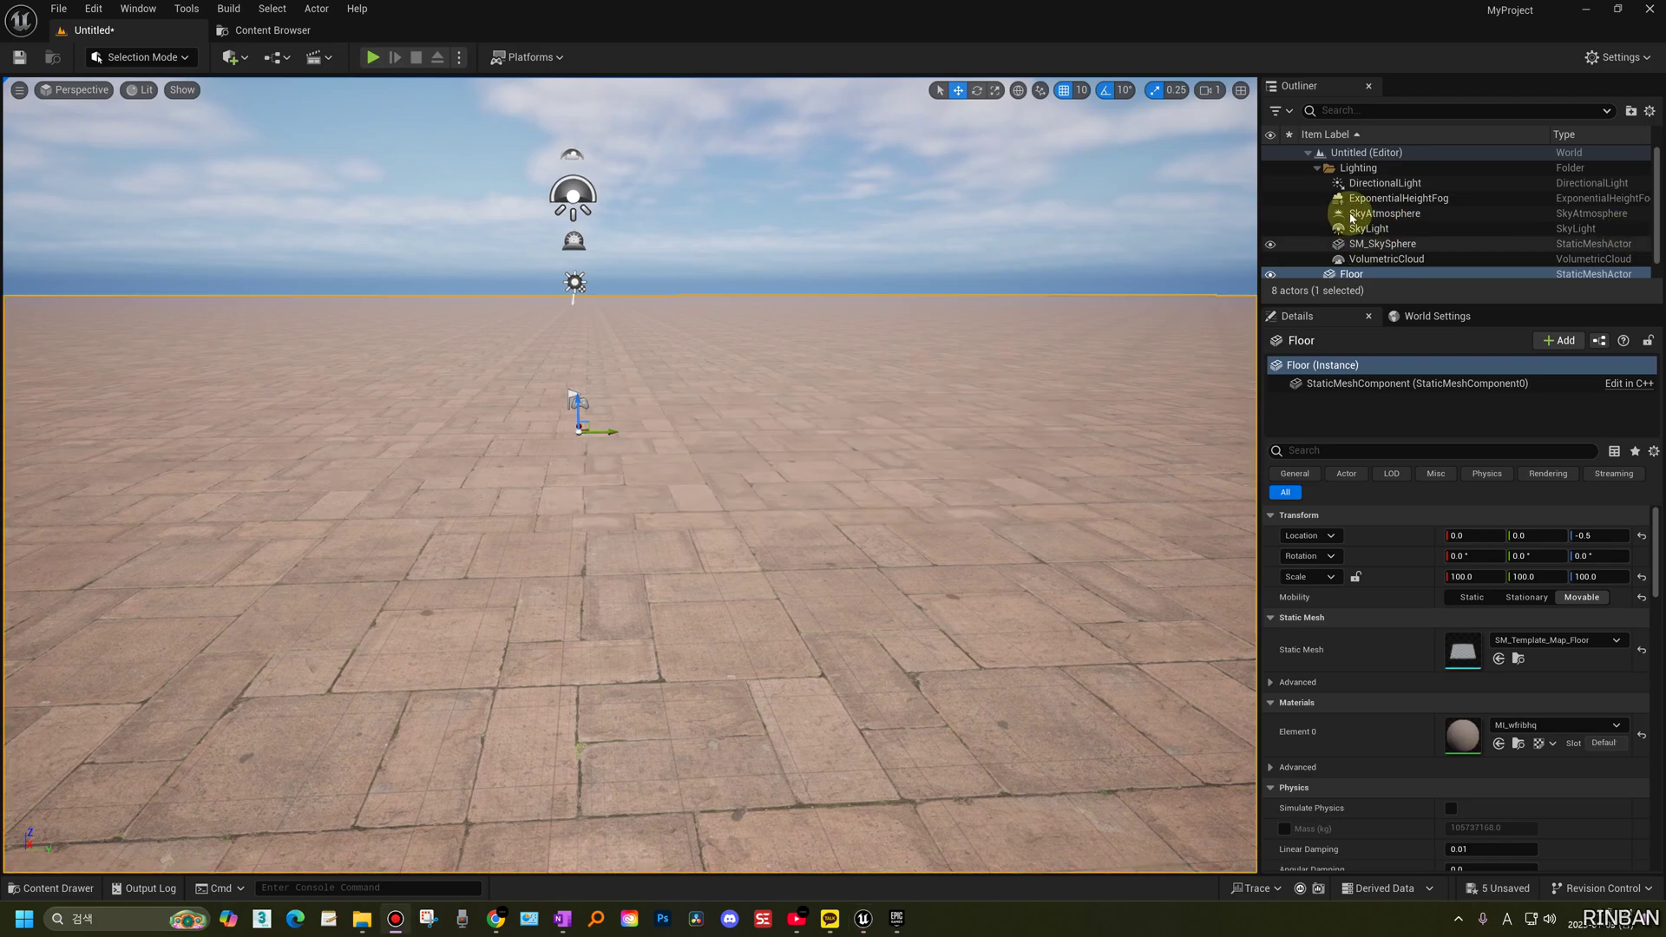
- Set the DirectionalLight's intensity to 1 lux
{"action": "right_click_drag", "start_coordinate": [1019, 409], "coordinate": [990, 391]}
{"action": "left_click", "coordinate": [1385, 182]}
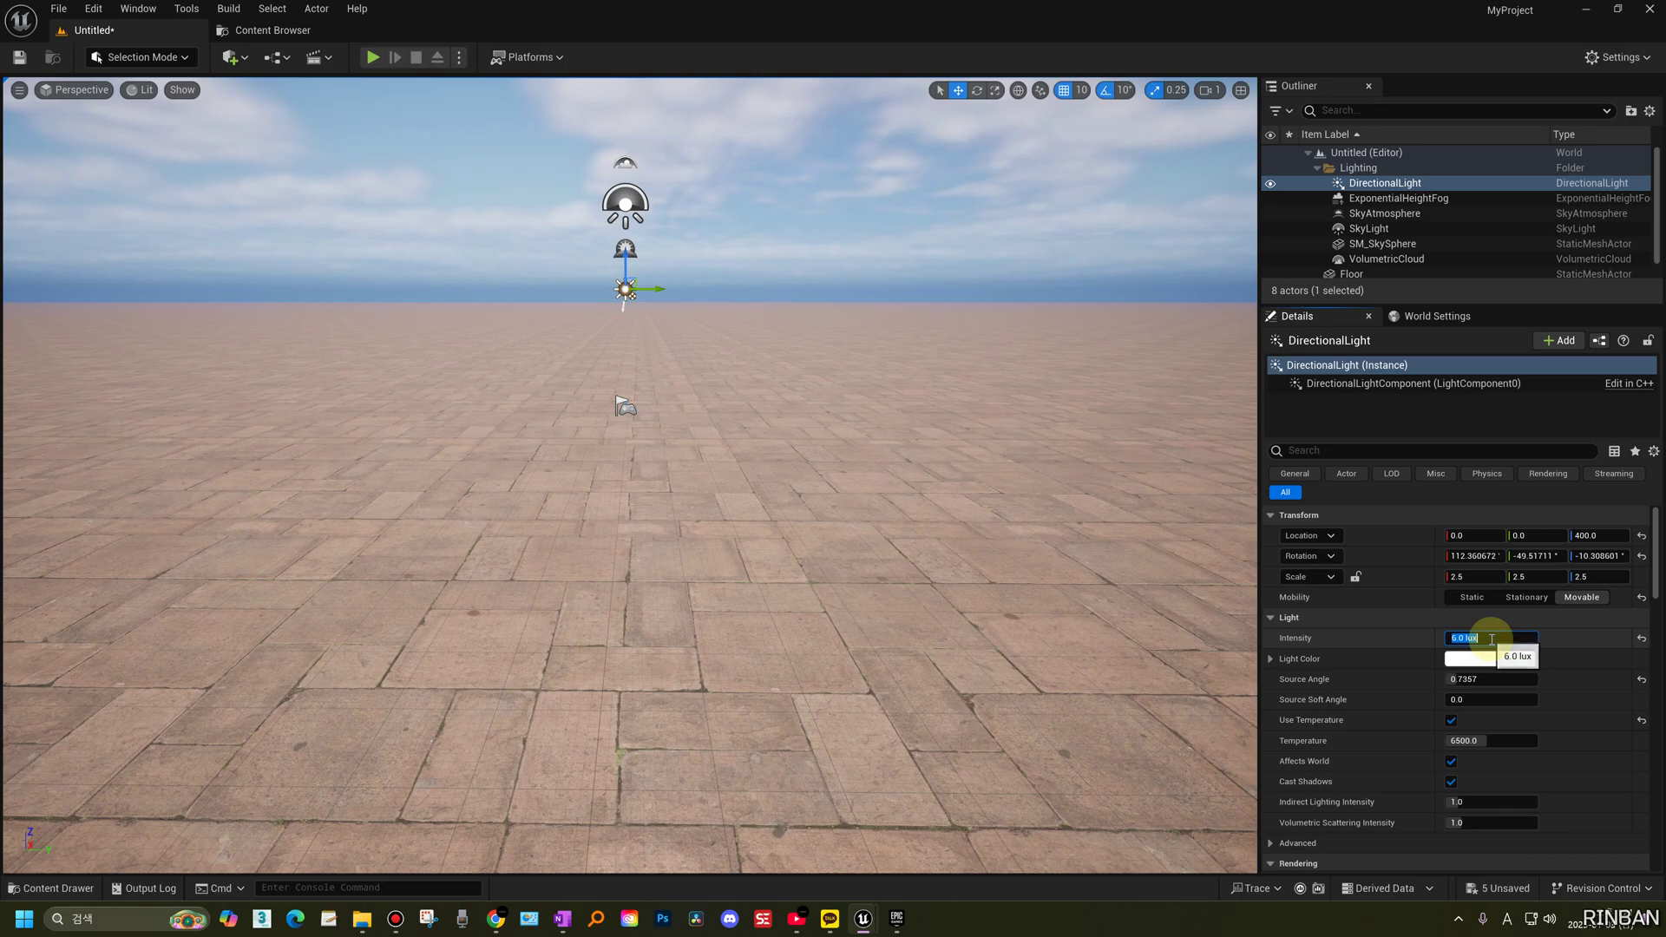
{"action": "type", "text": "1"}
{"action": "key", "text": "Return"}
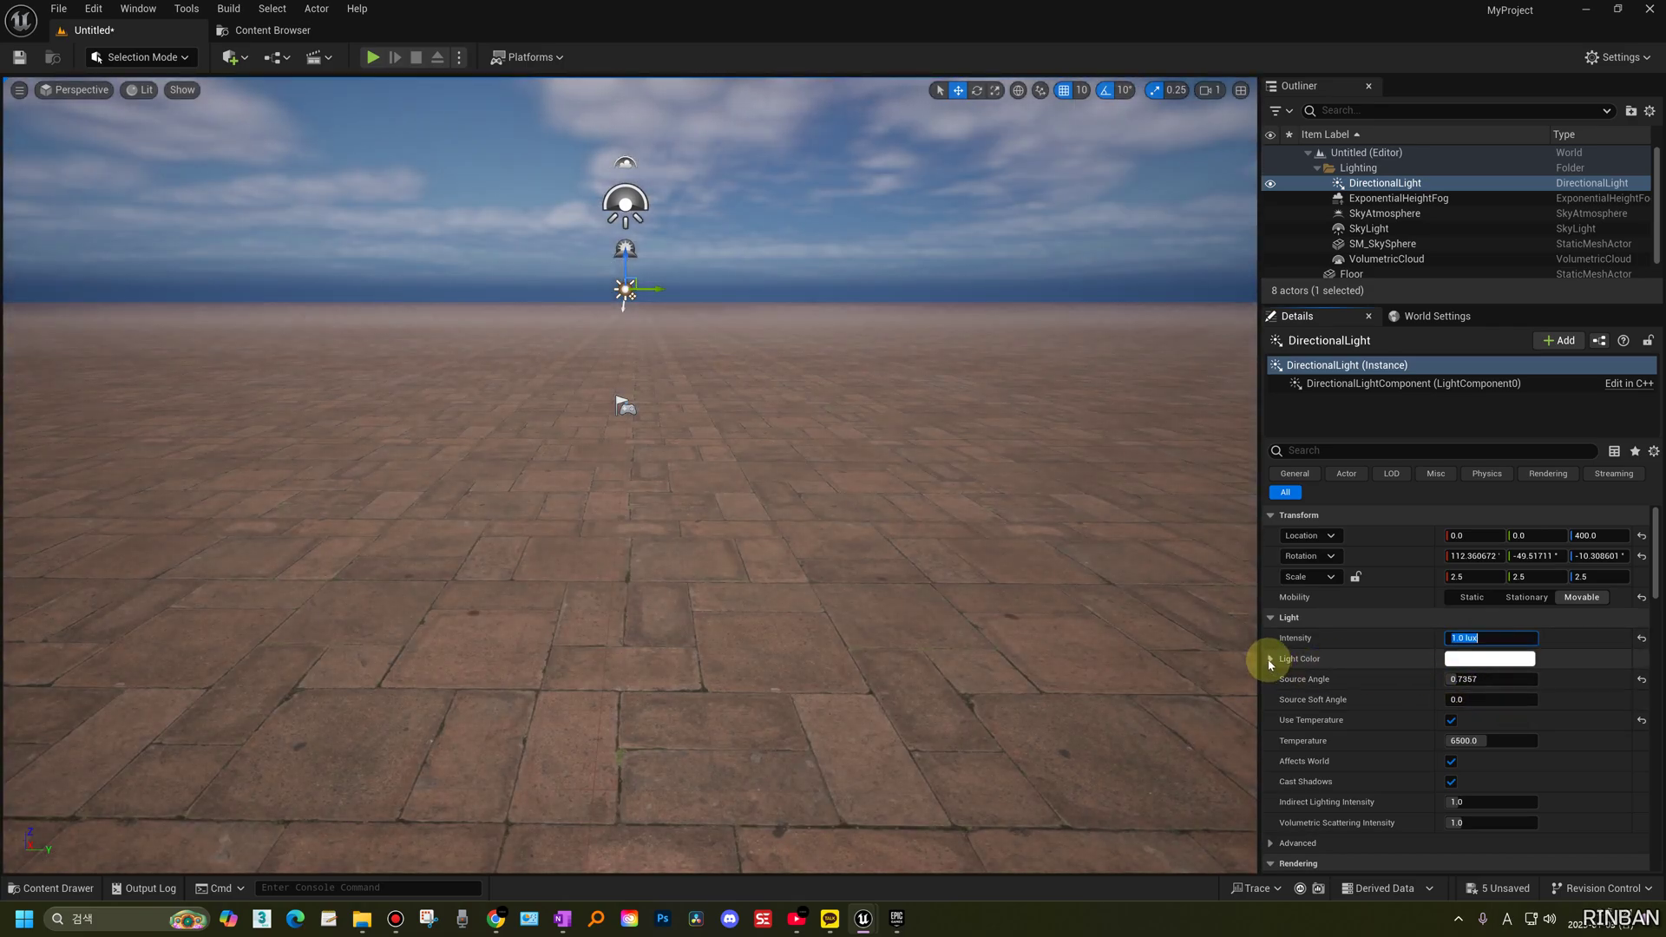
- Set the DirectionalLight's light color to 150 for R, G and B
{"action": "left_click", "coordinate": [1269, 661]}
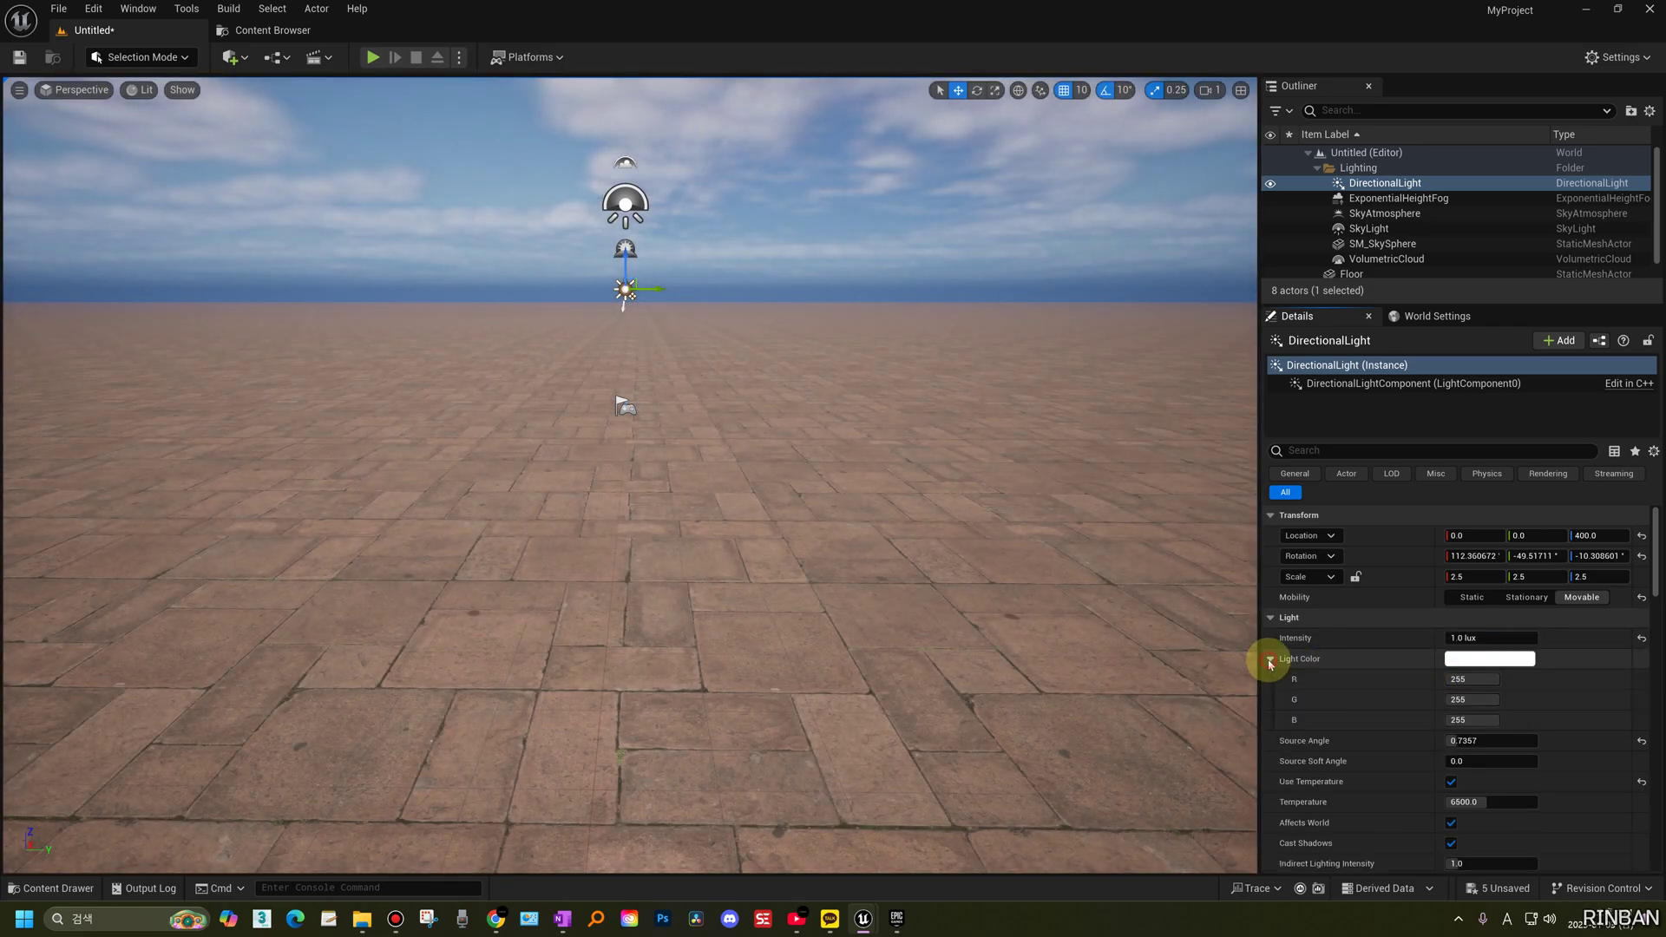
{"action": "left_click", "coordinate": [1469, 681]}
{"action": "type", "text": "150"}
{"action": "left_click", "coordinate": [1474, 701]}
{"action": "type", "text": "150"}
{"action": "left_click", "coordinate": [1468, 720]}
{"action": "type", "text": "150"}
{"action": "key", "text": "Return"}
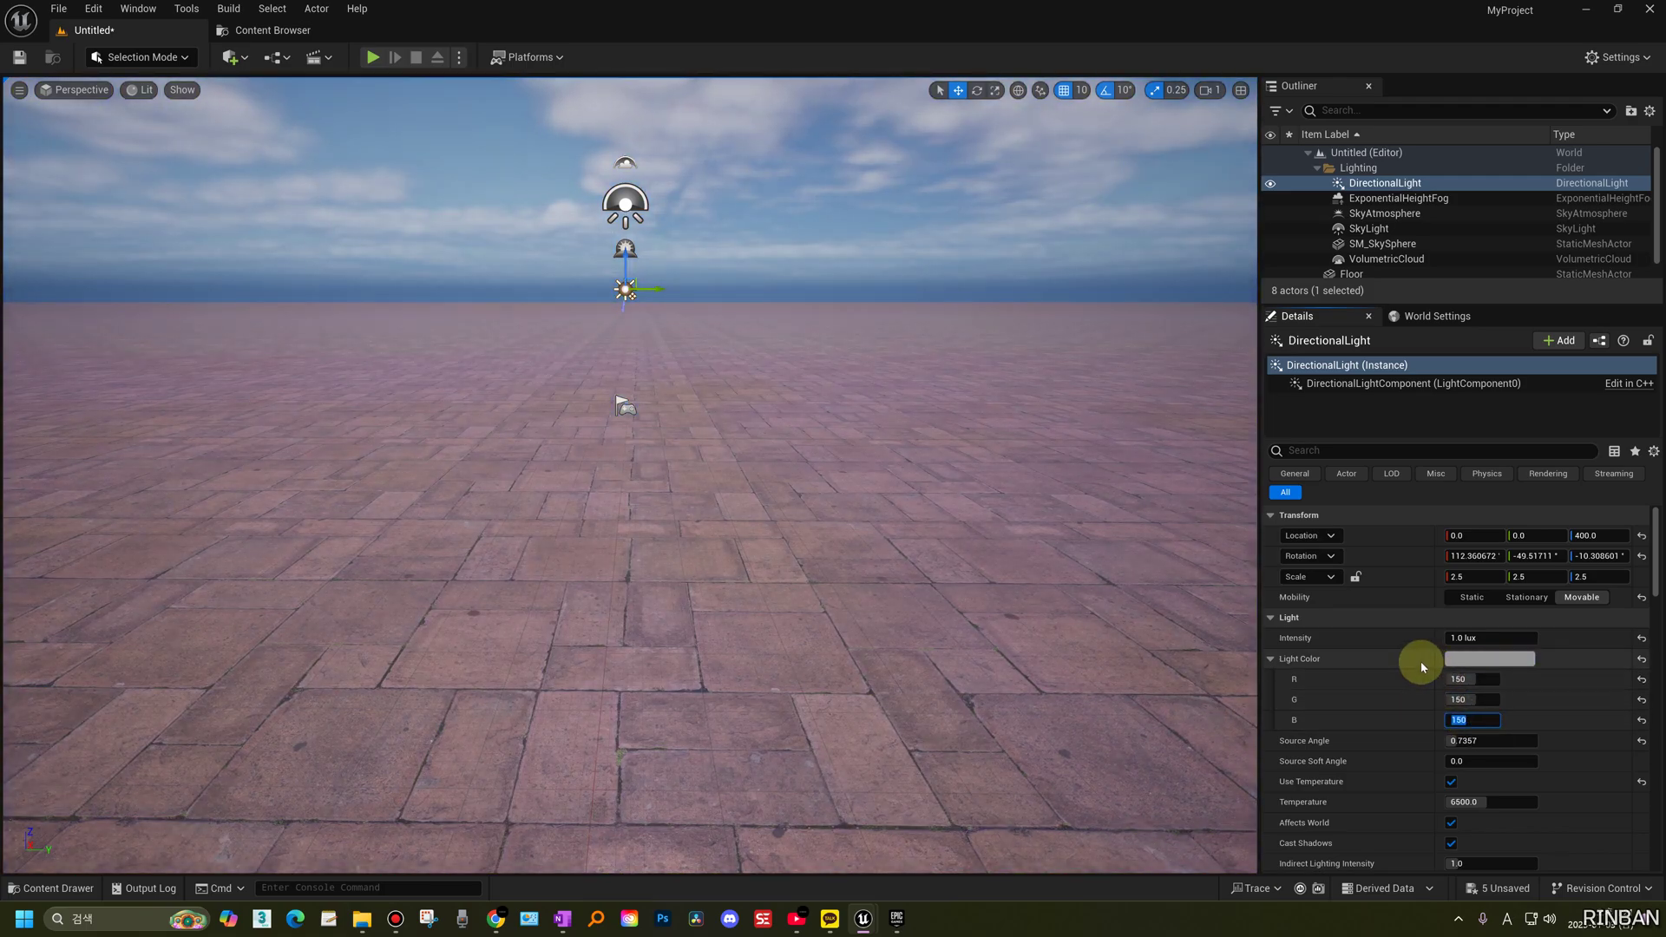
- Set the ExponentialHeightFog's Fog Density to 0.01 and its Fog Height Falloff to 0.1
{"action": "left_click", "coordinate": [1386, 200]}
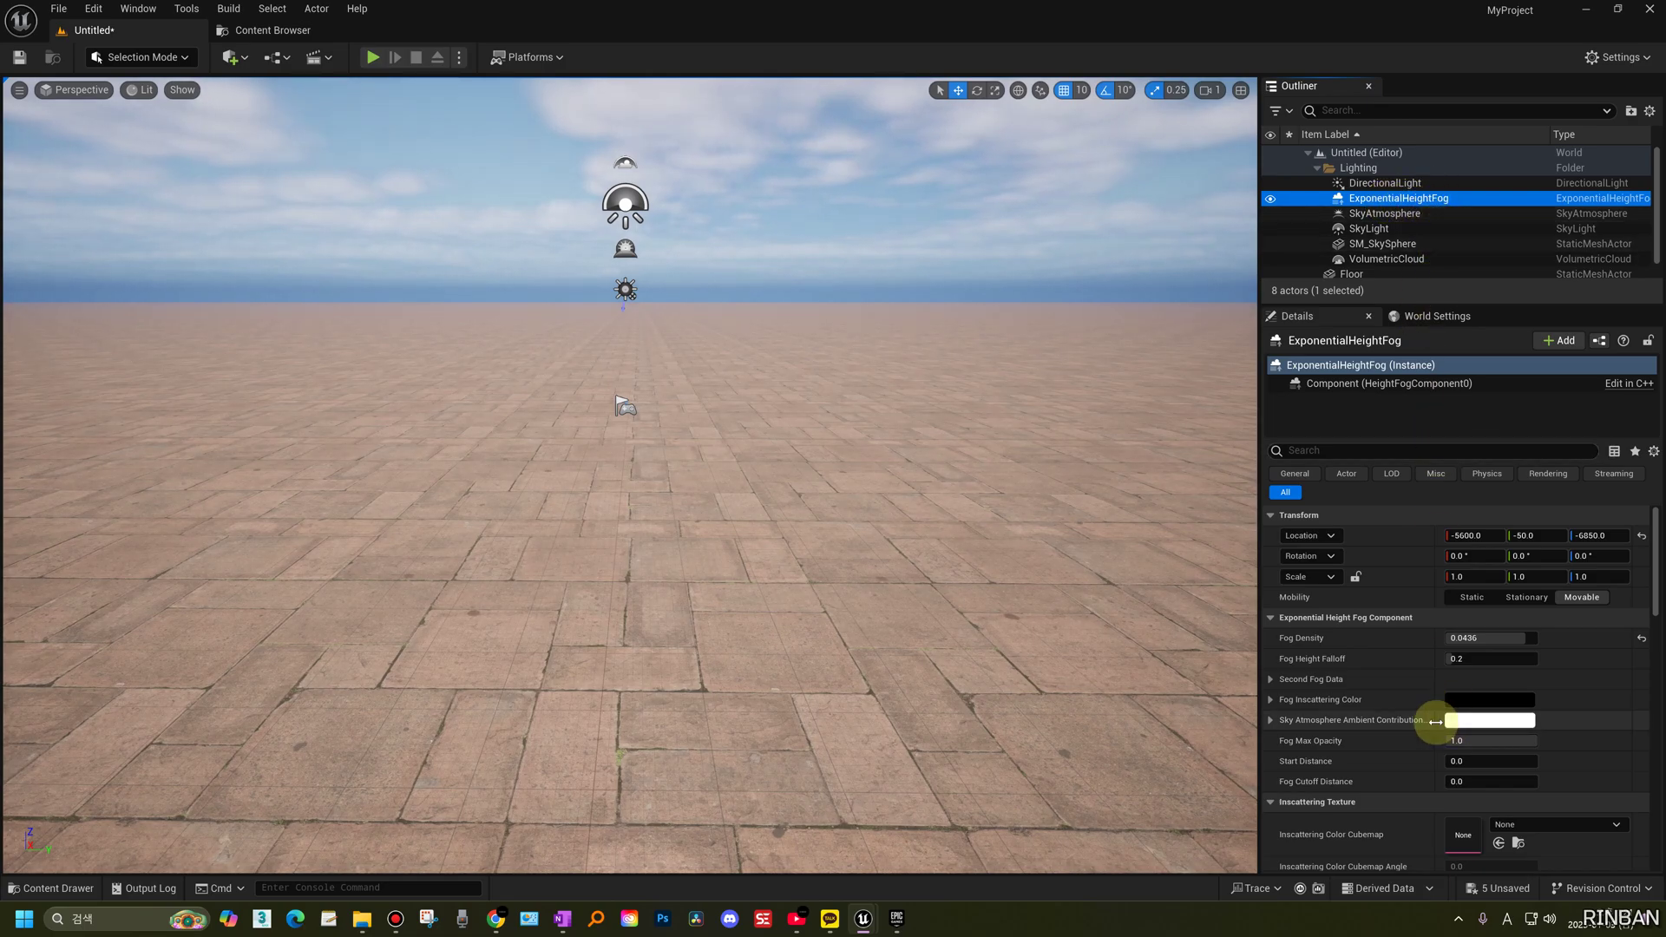
{"action": "left_click", "coordinate": [1458, 657]}
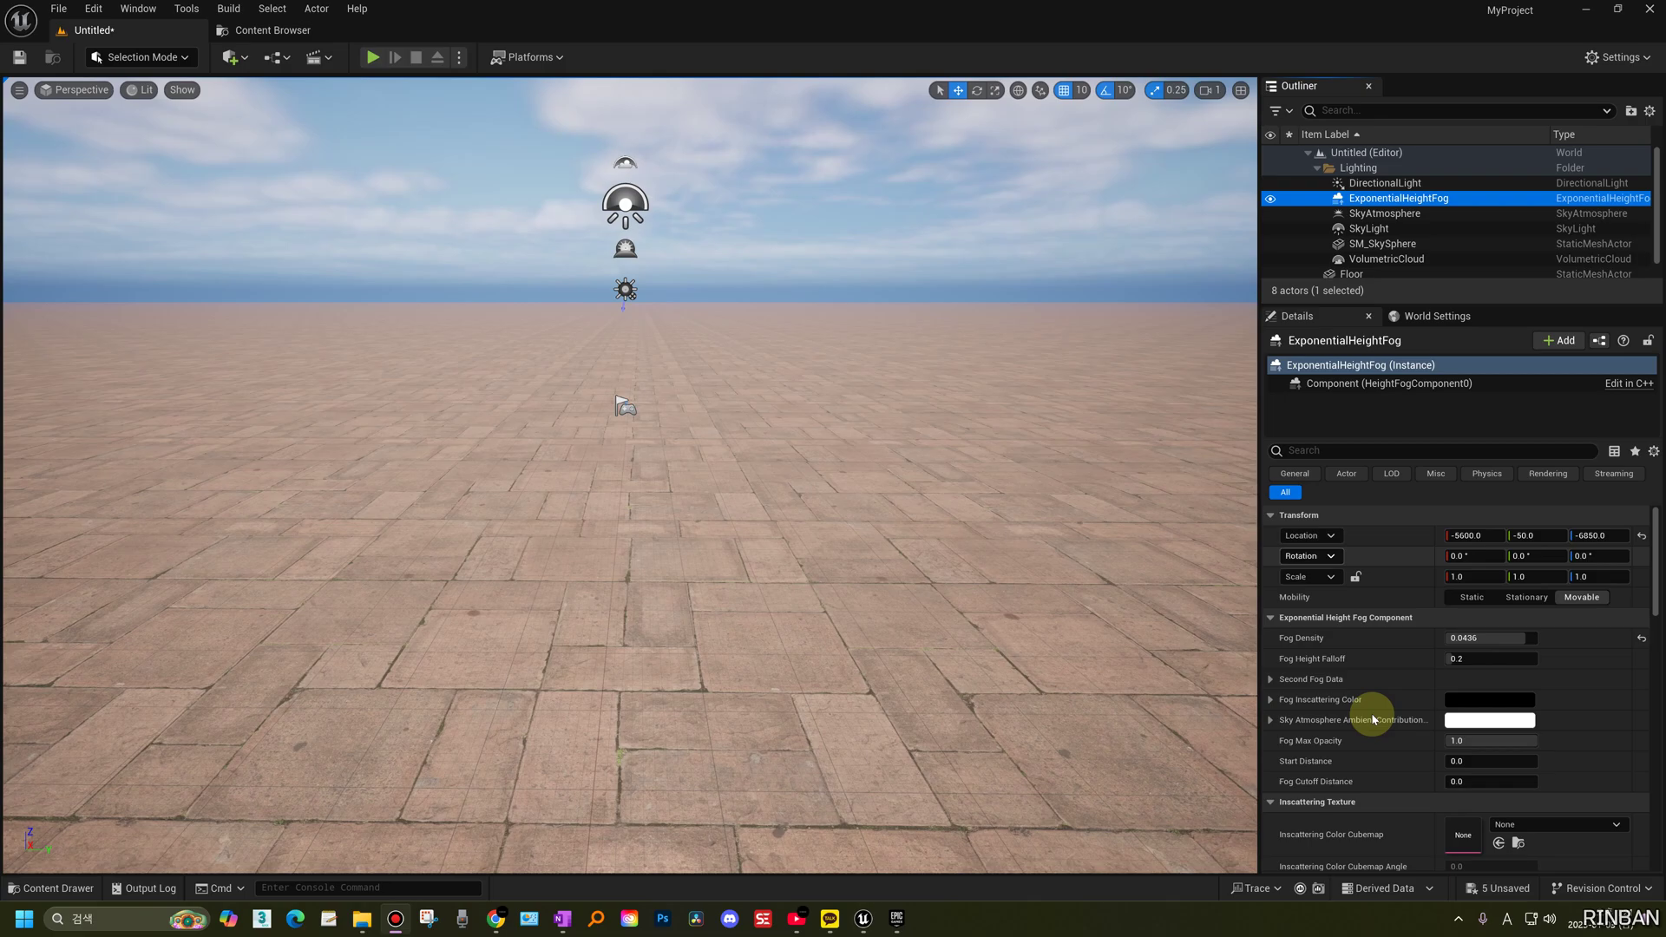
{"action": "left_click", "coordinate": [1641, 638]}
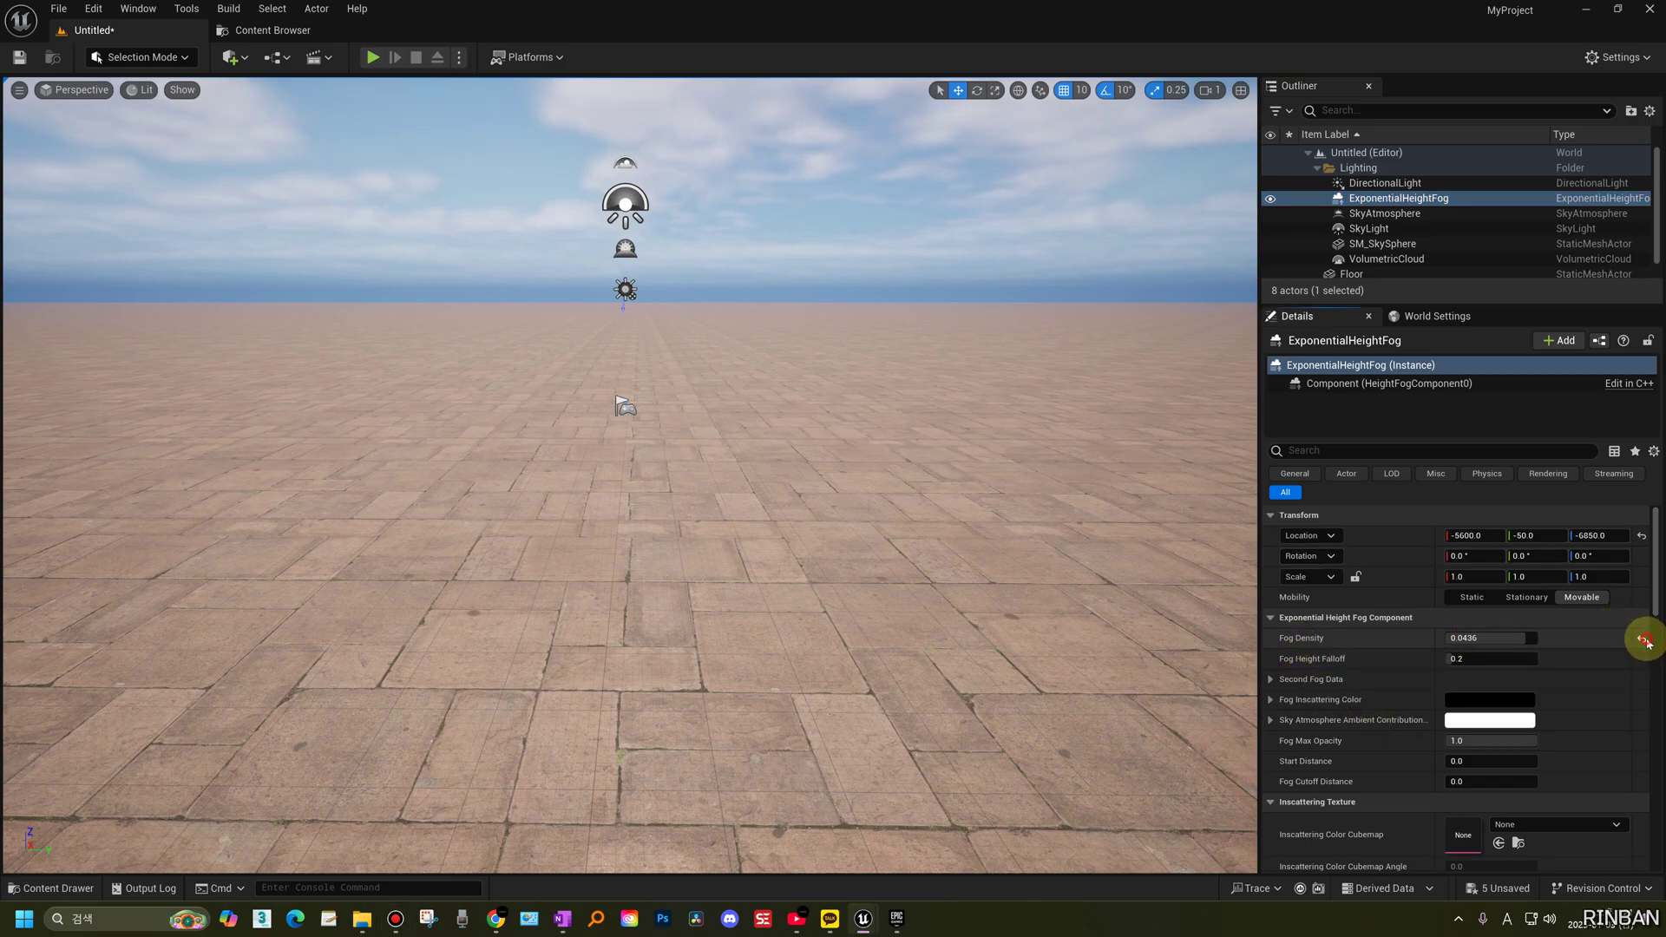
{"action": "left_click", "coordinate": [1470, 659]}
{"action": "left_click", "coordinate": [1470, 662]}
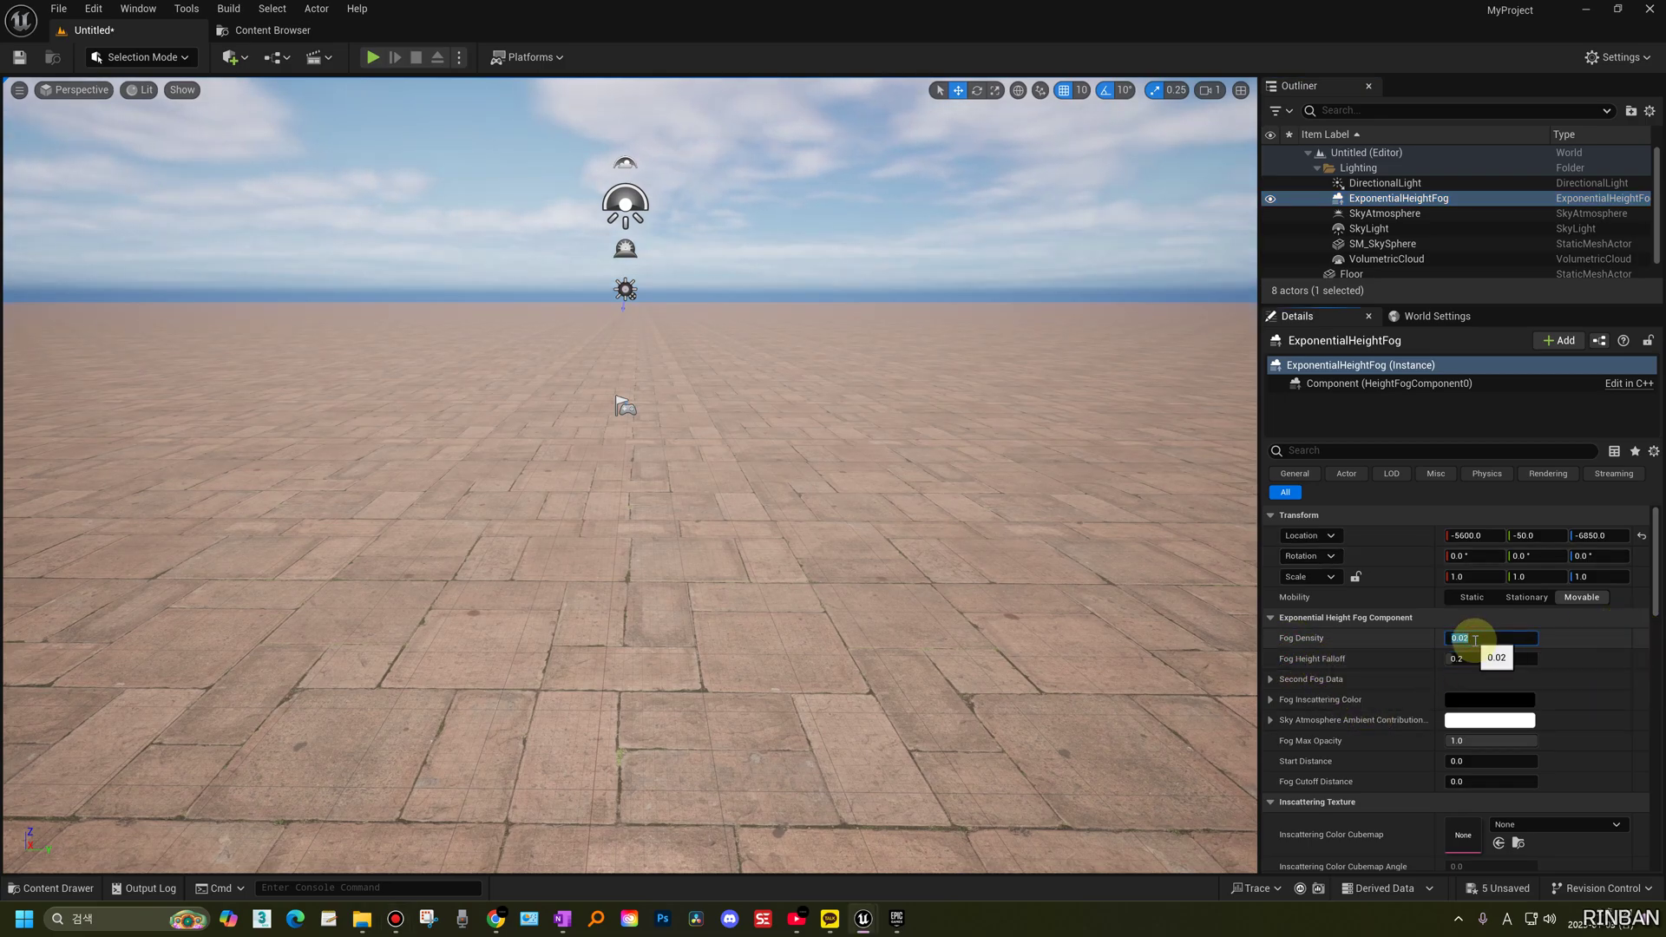
{"action": "type", "text": "0.01"}
{"action": "left_click", "coordinate": [1473, 659]}
{"action": "type", "text": "0.1"}
{"action": "right_click_drag", "start_coordinate": [969, 624], "coordinate": [1018, 643]}
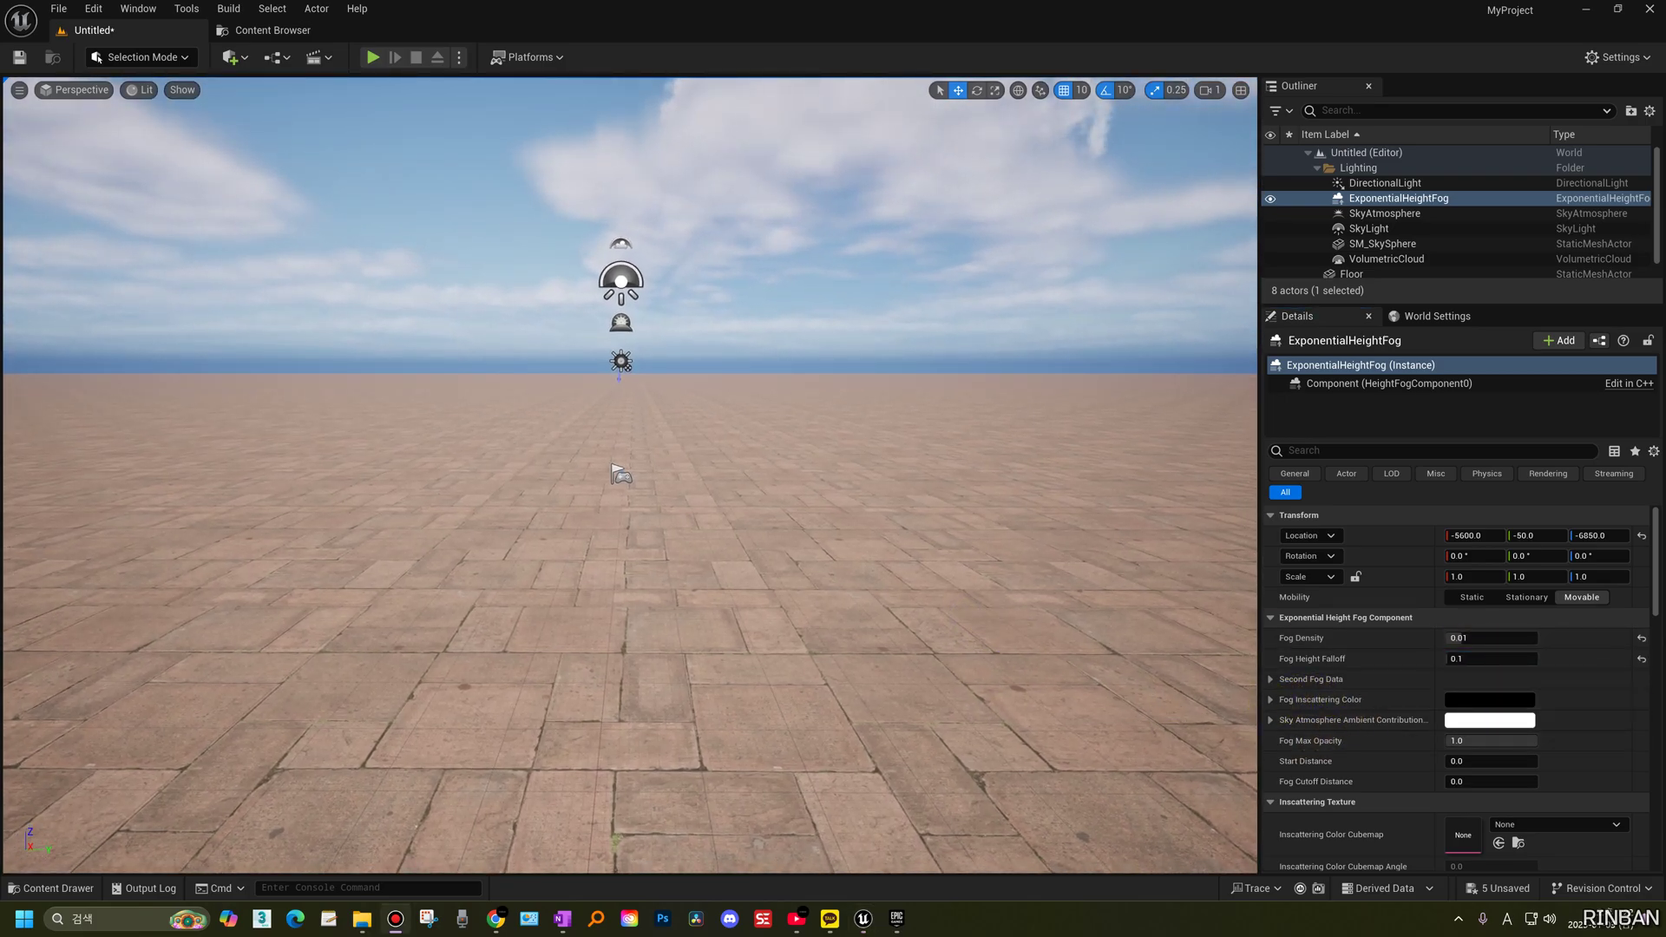
- Set the fog's Fog Inscattering Color to R 0.4, G 0.6 and B 1.0
{"action": "left_click", "coordinate": [1269, 699]}
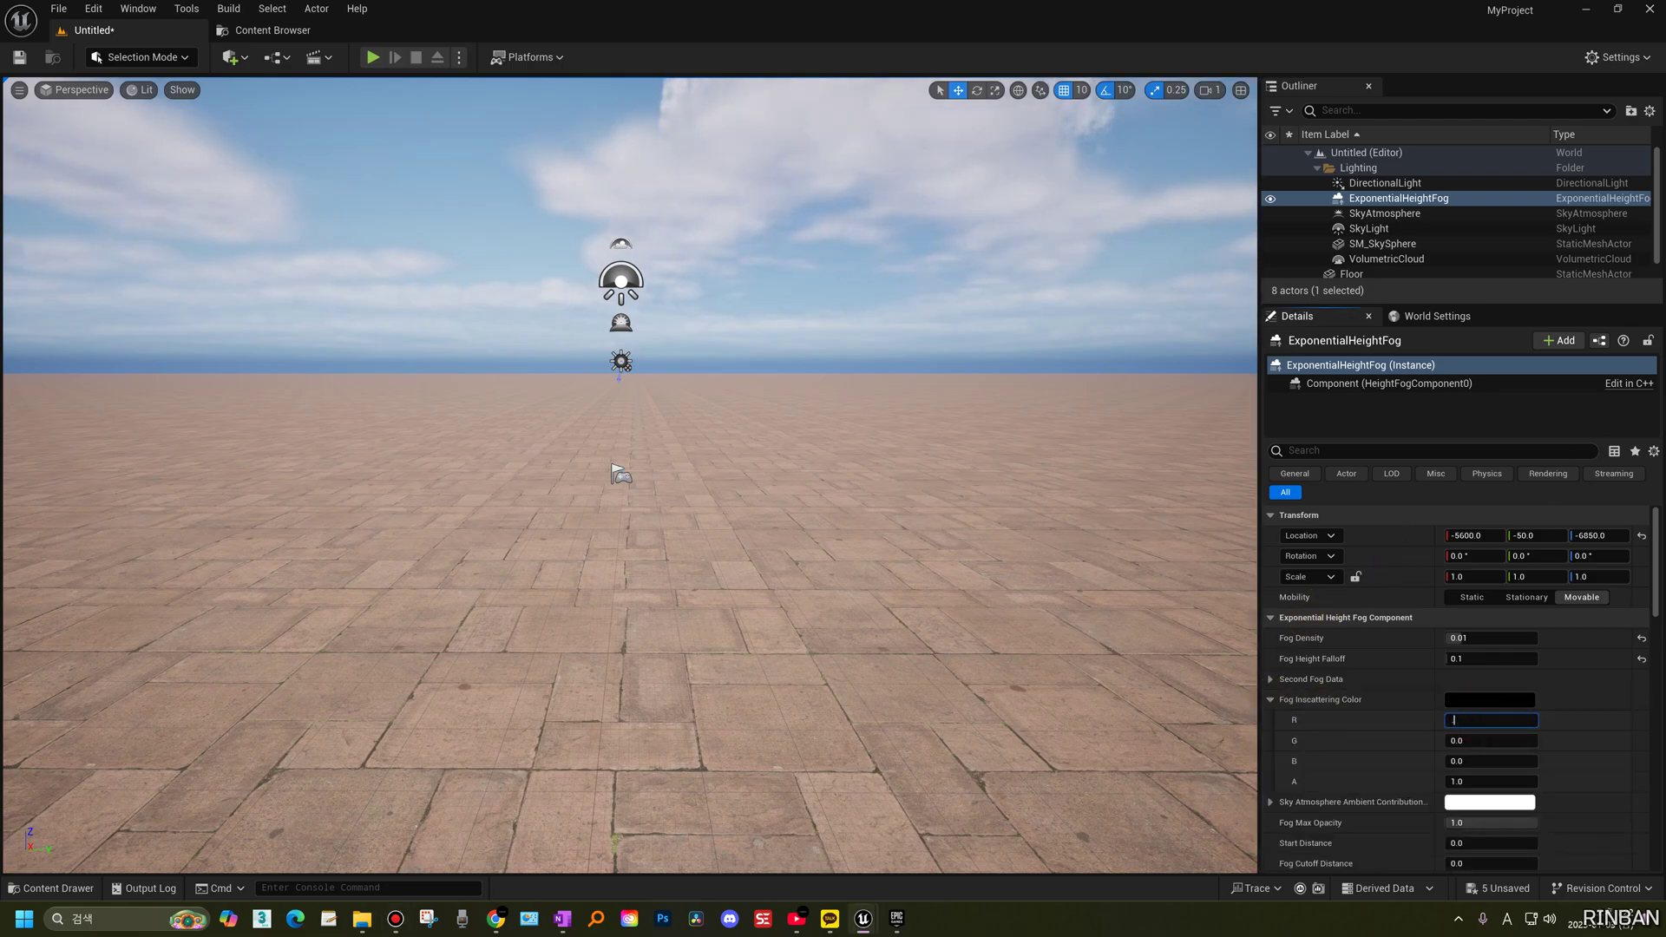
{"action": "left_click", "coordinate": [1489, 742]}
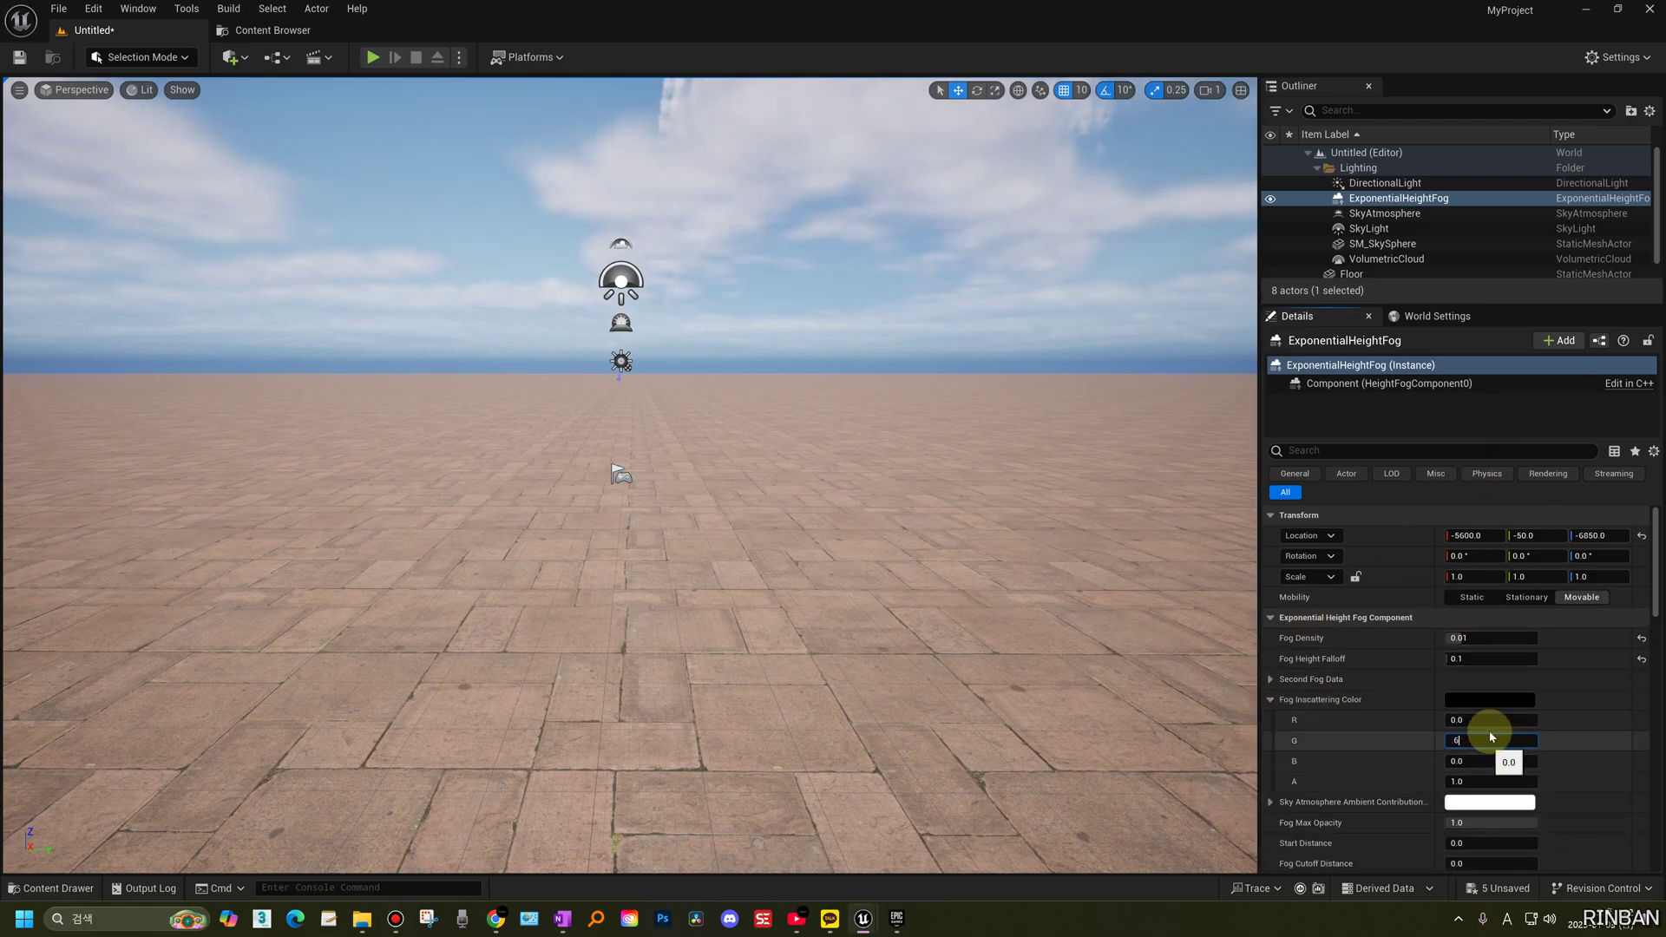
{"action": "type", "text": ".6"}
{"action": "key", "text": "Return"}
{"action": "left_click", "coordinate": [1484, 762]}
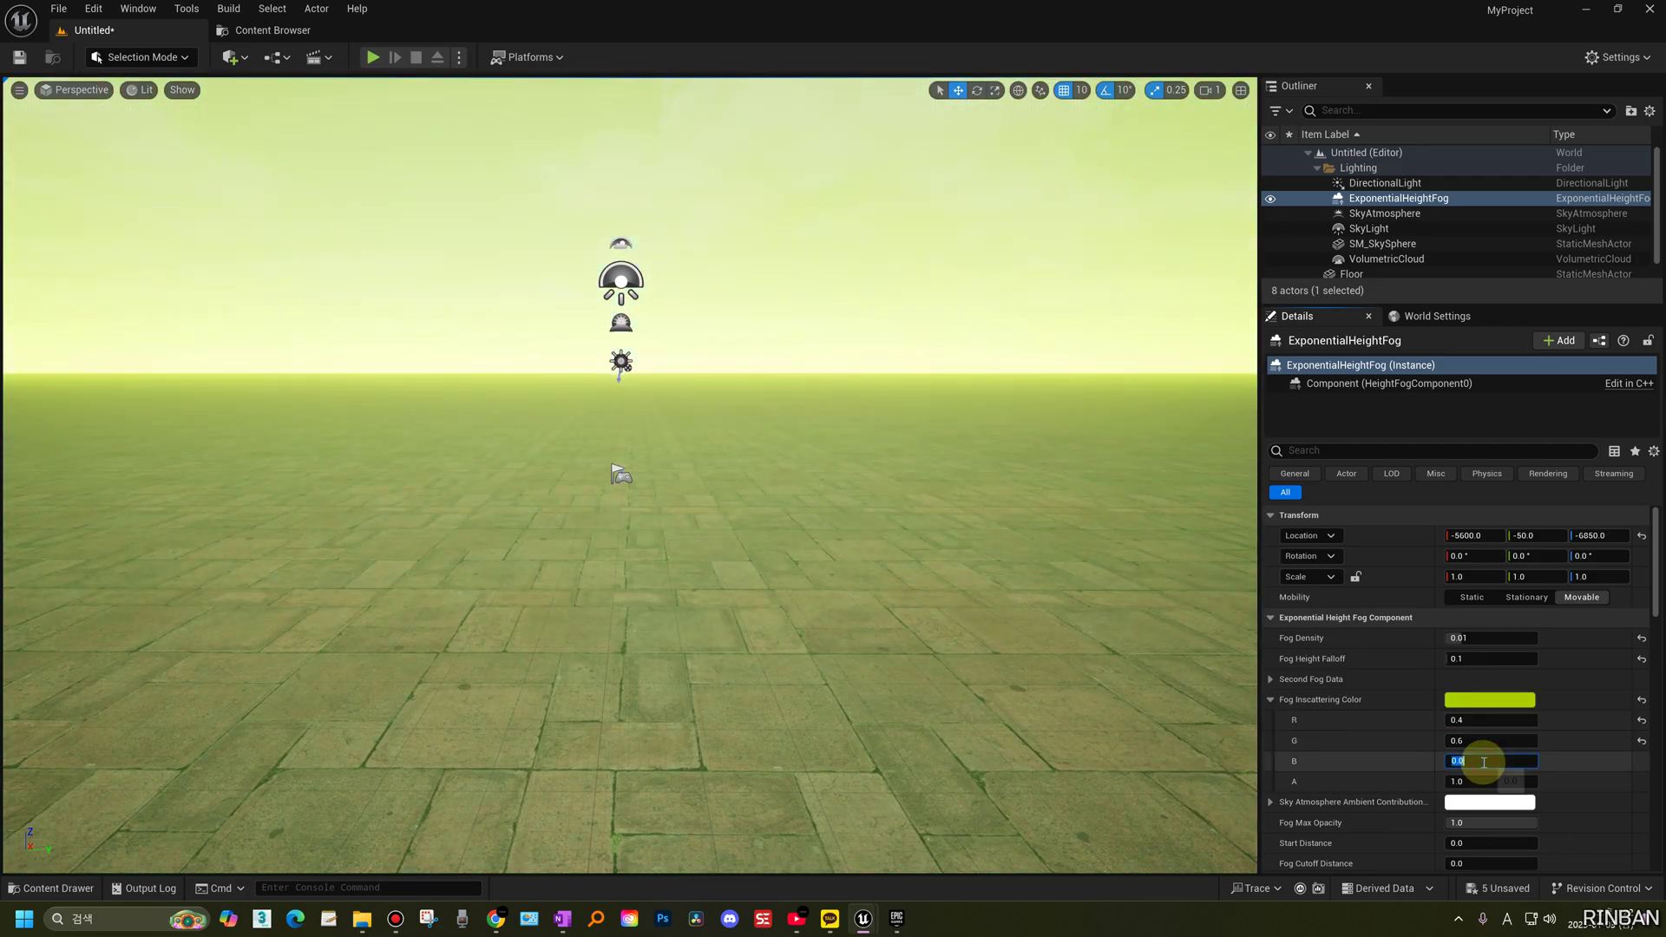
{"action": "type", "text": "1"}
{"action": "key", "text": "Return"}
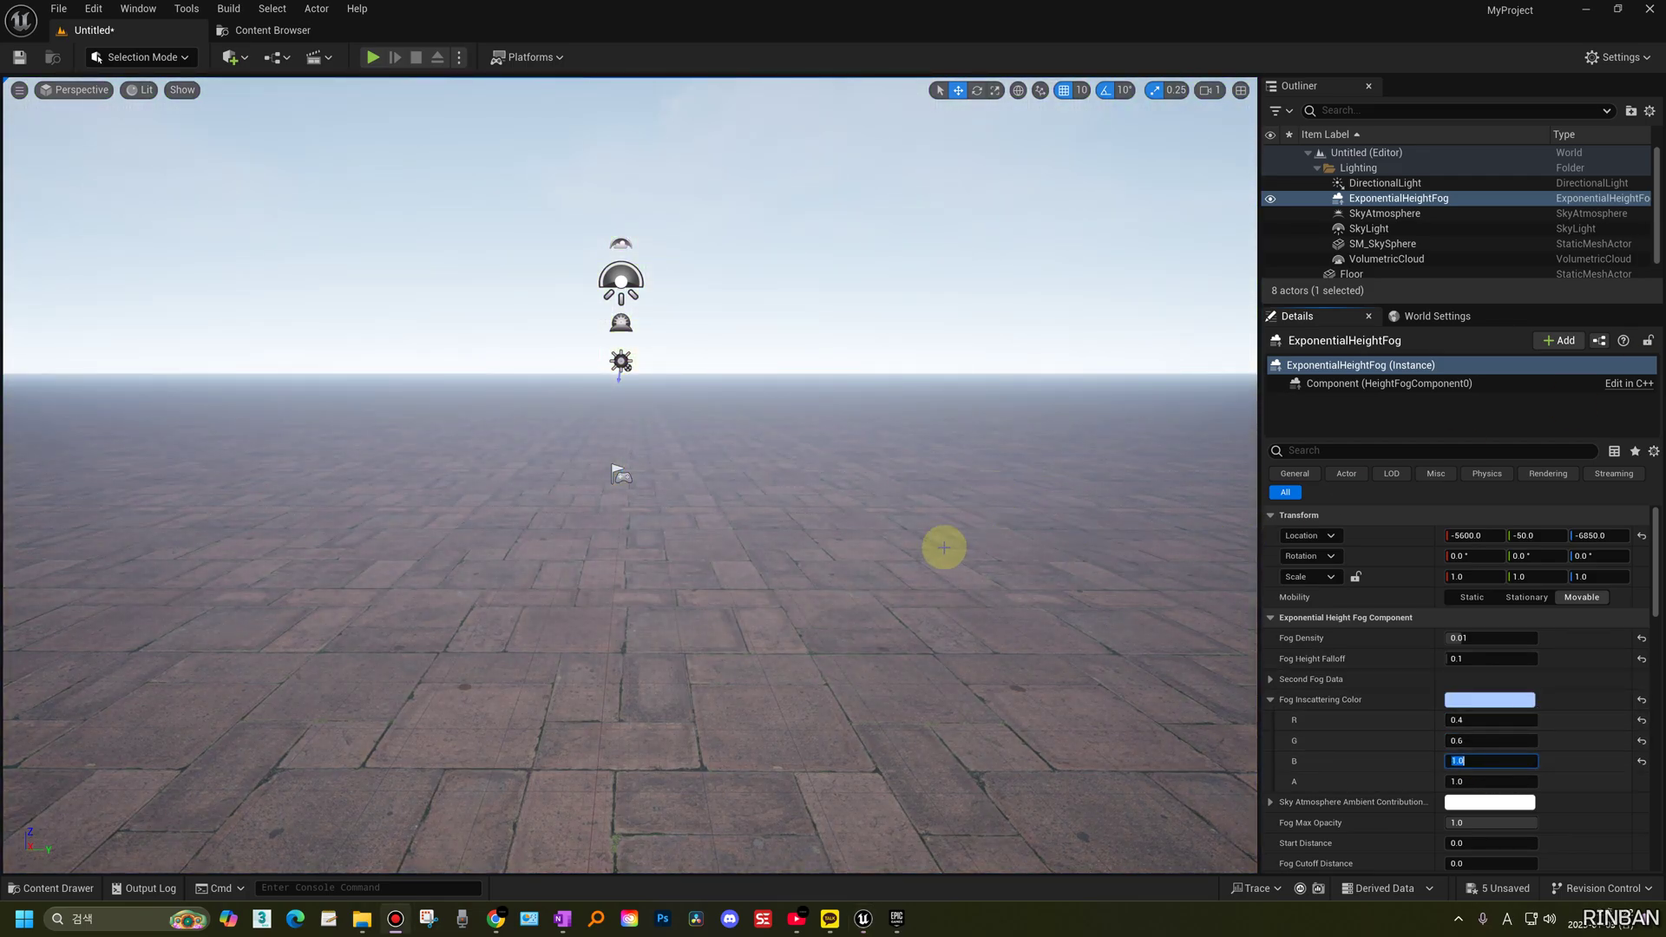
{"action": "right_click_drag", "start_coordinate": [885, 565], "coordinate": [709, 522]}
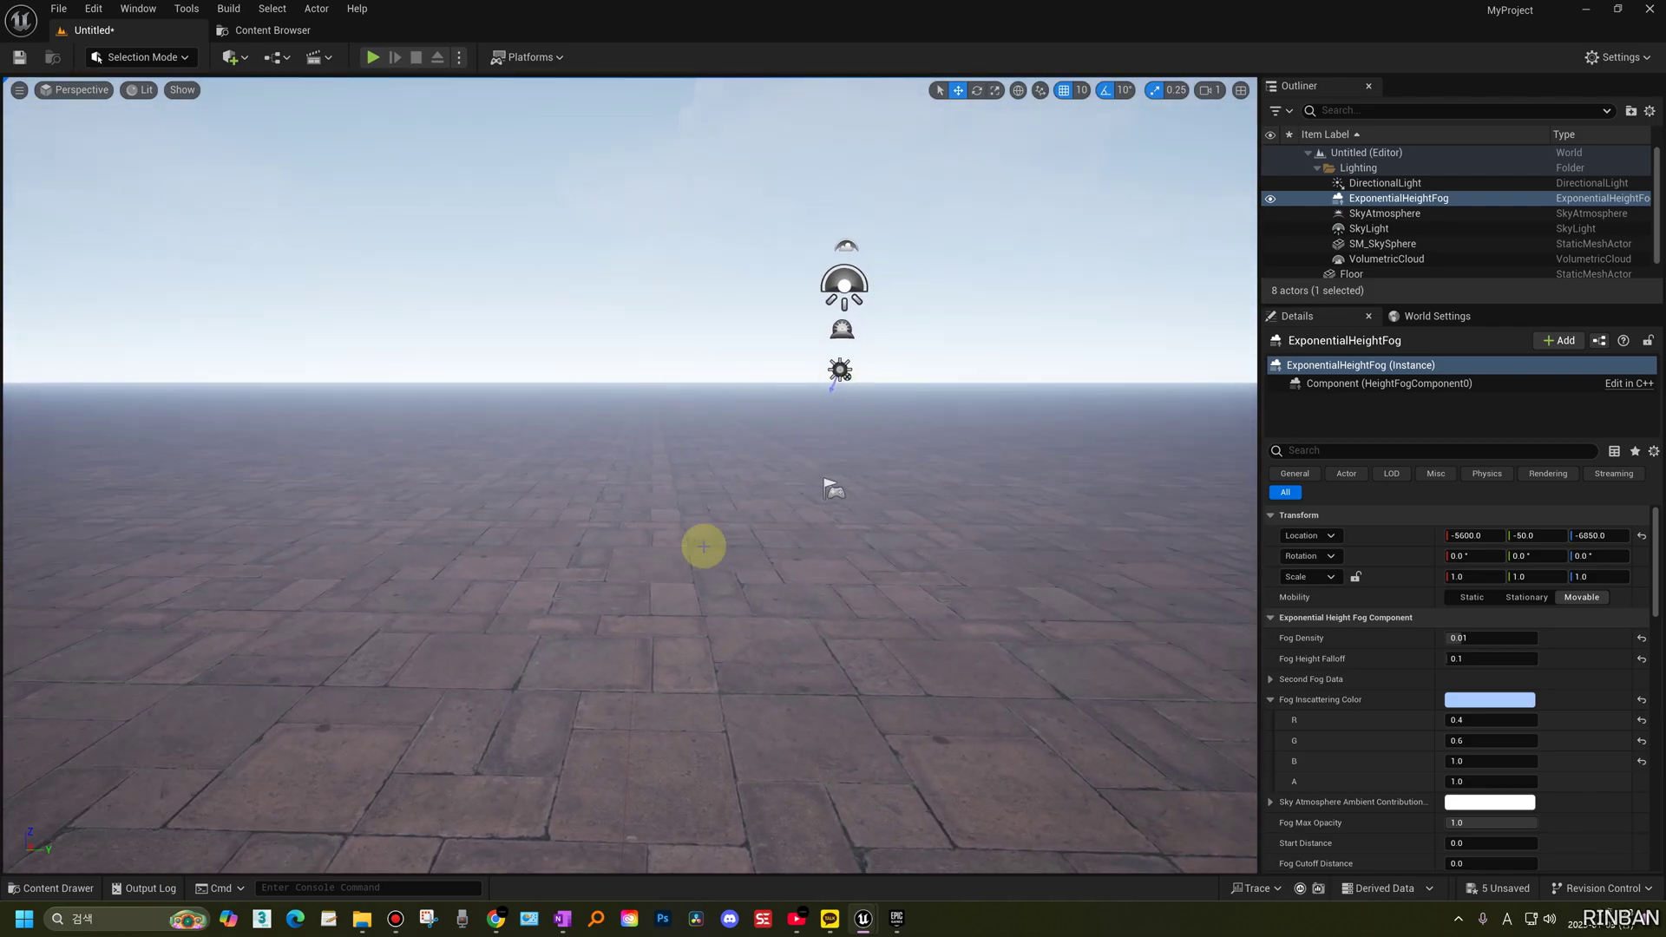
- Find the Auto Exposure option in the Project Settings, disable it and close the settings window
{"action": "left_click", "coordinate": [93, 9]}
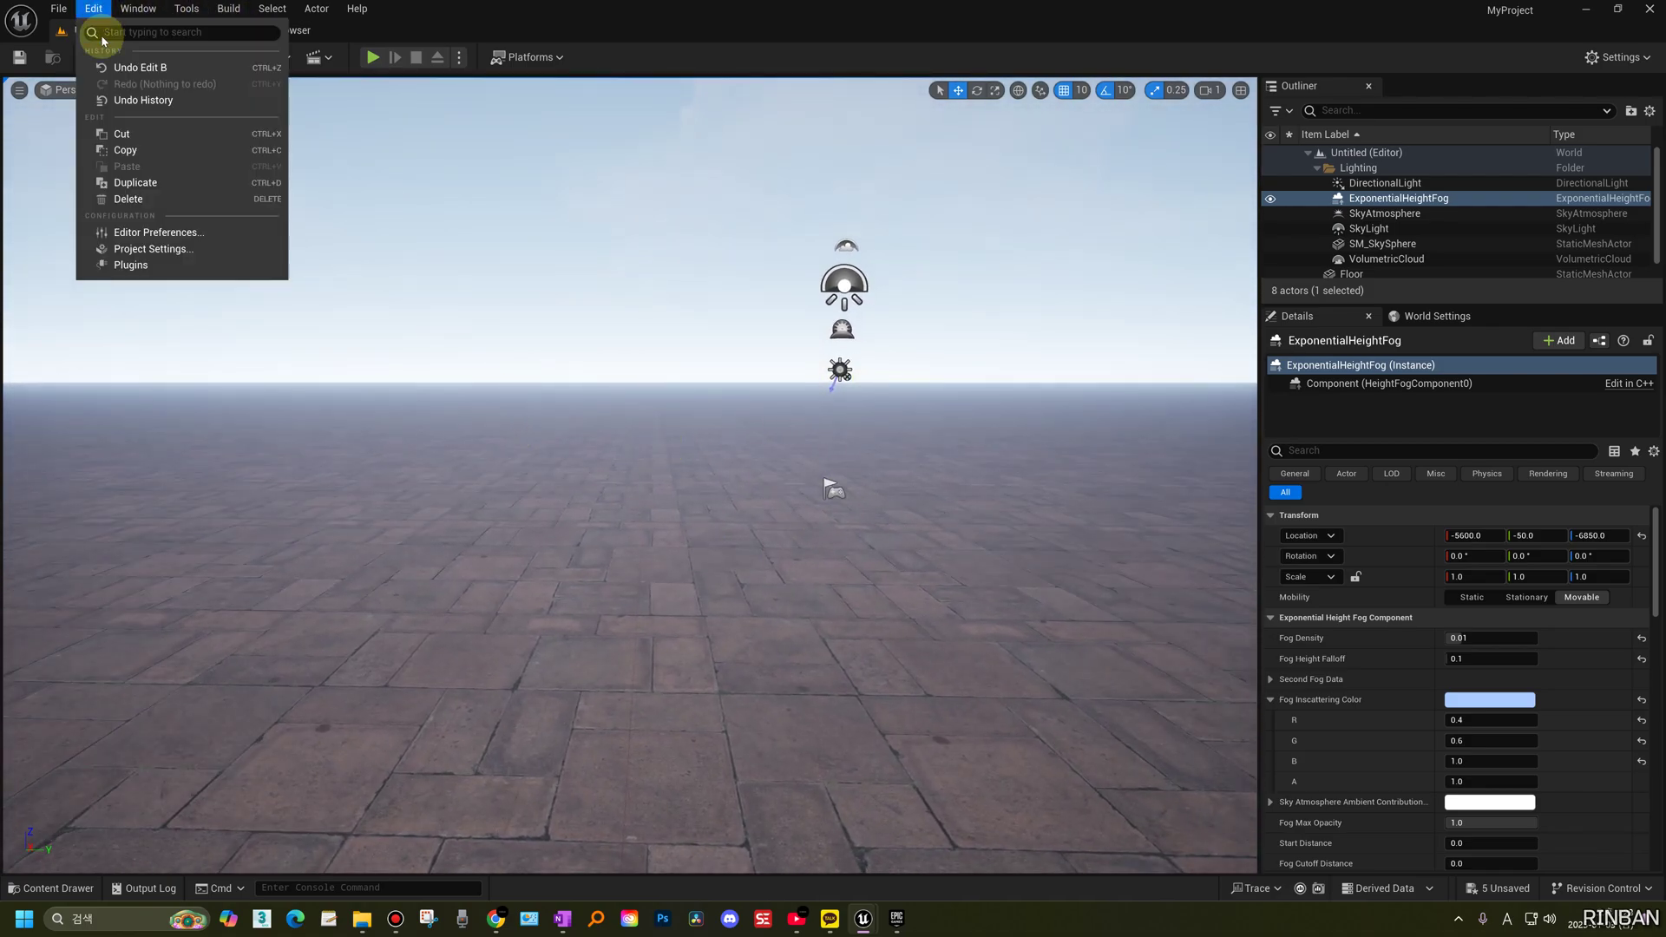
{"action": "left_click", "coordinate": [172, 252]}
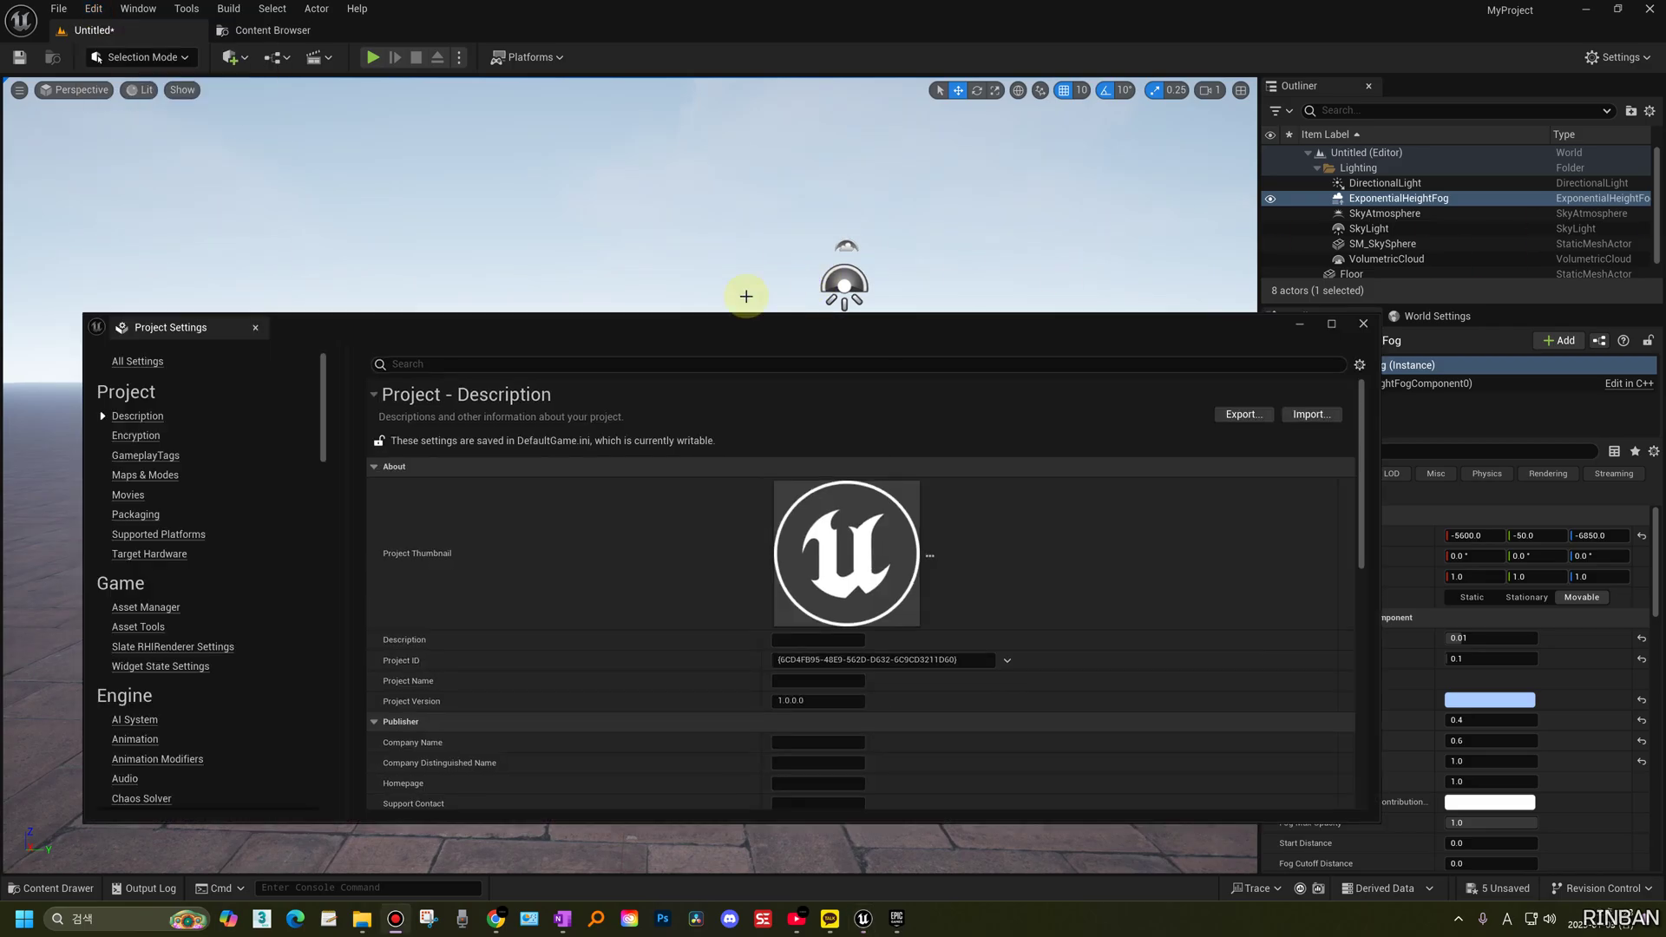
{"action": "left_click_drag", "start_coordinate": [558, 312], "coordinate": [525, 127]}
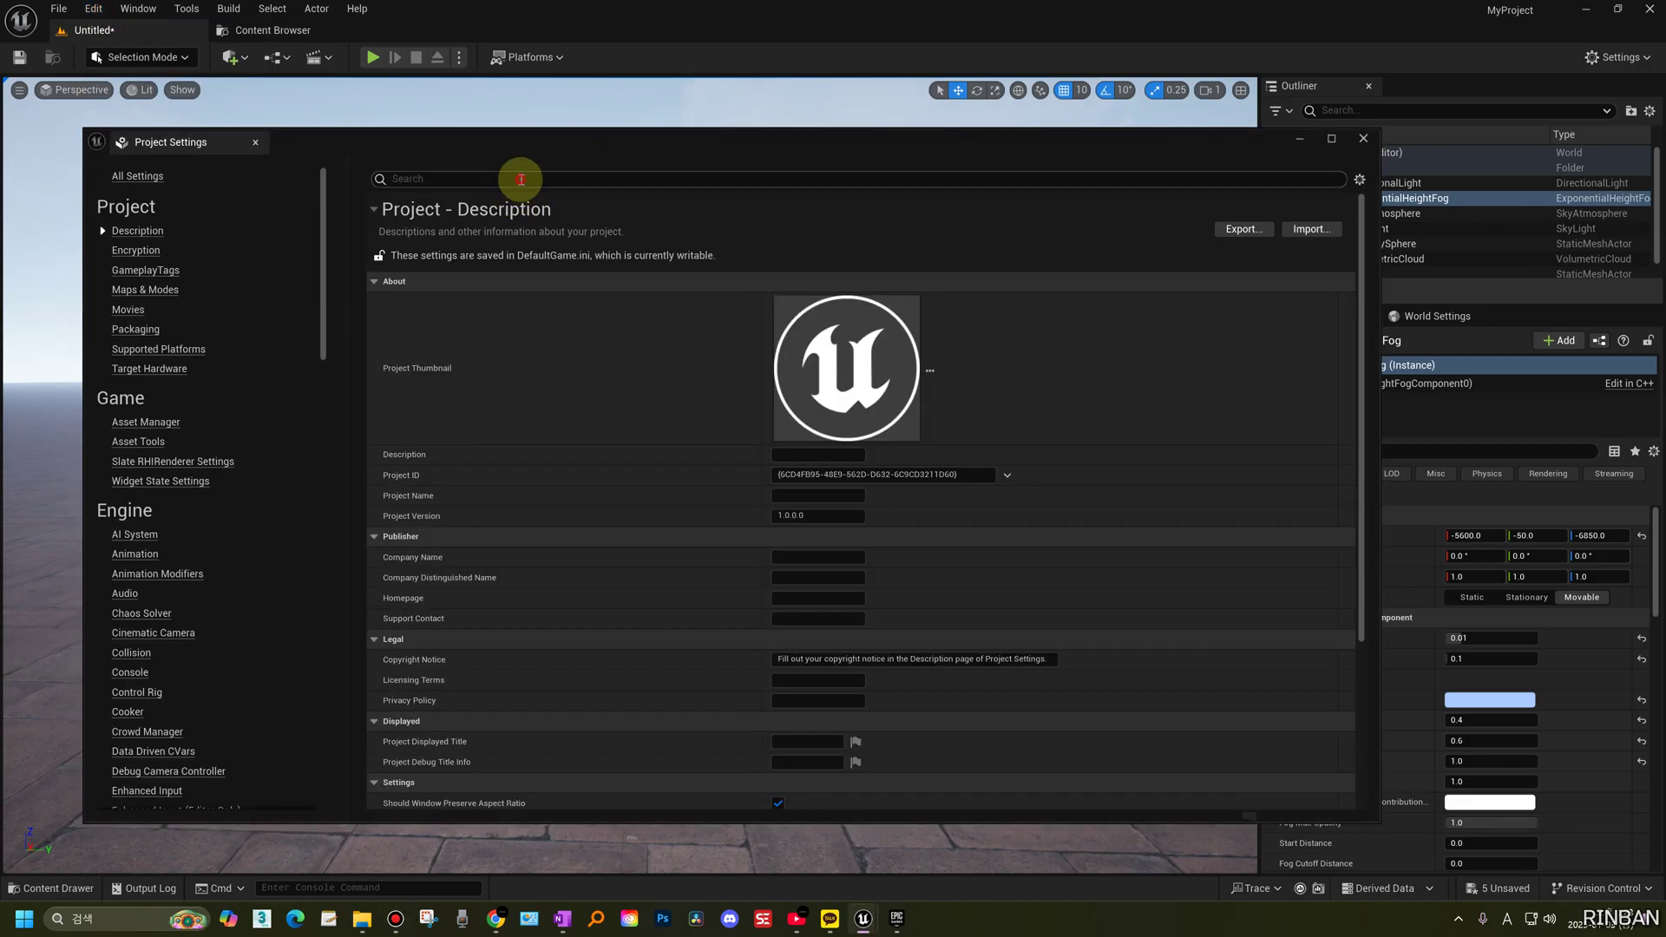
{"action": "type", "text": "auto ex"}
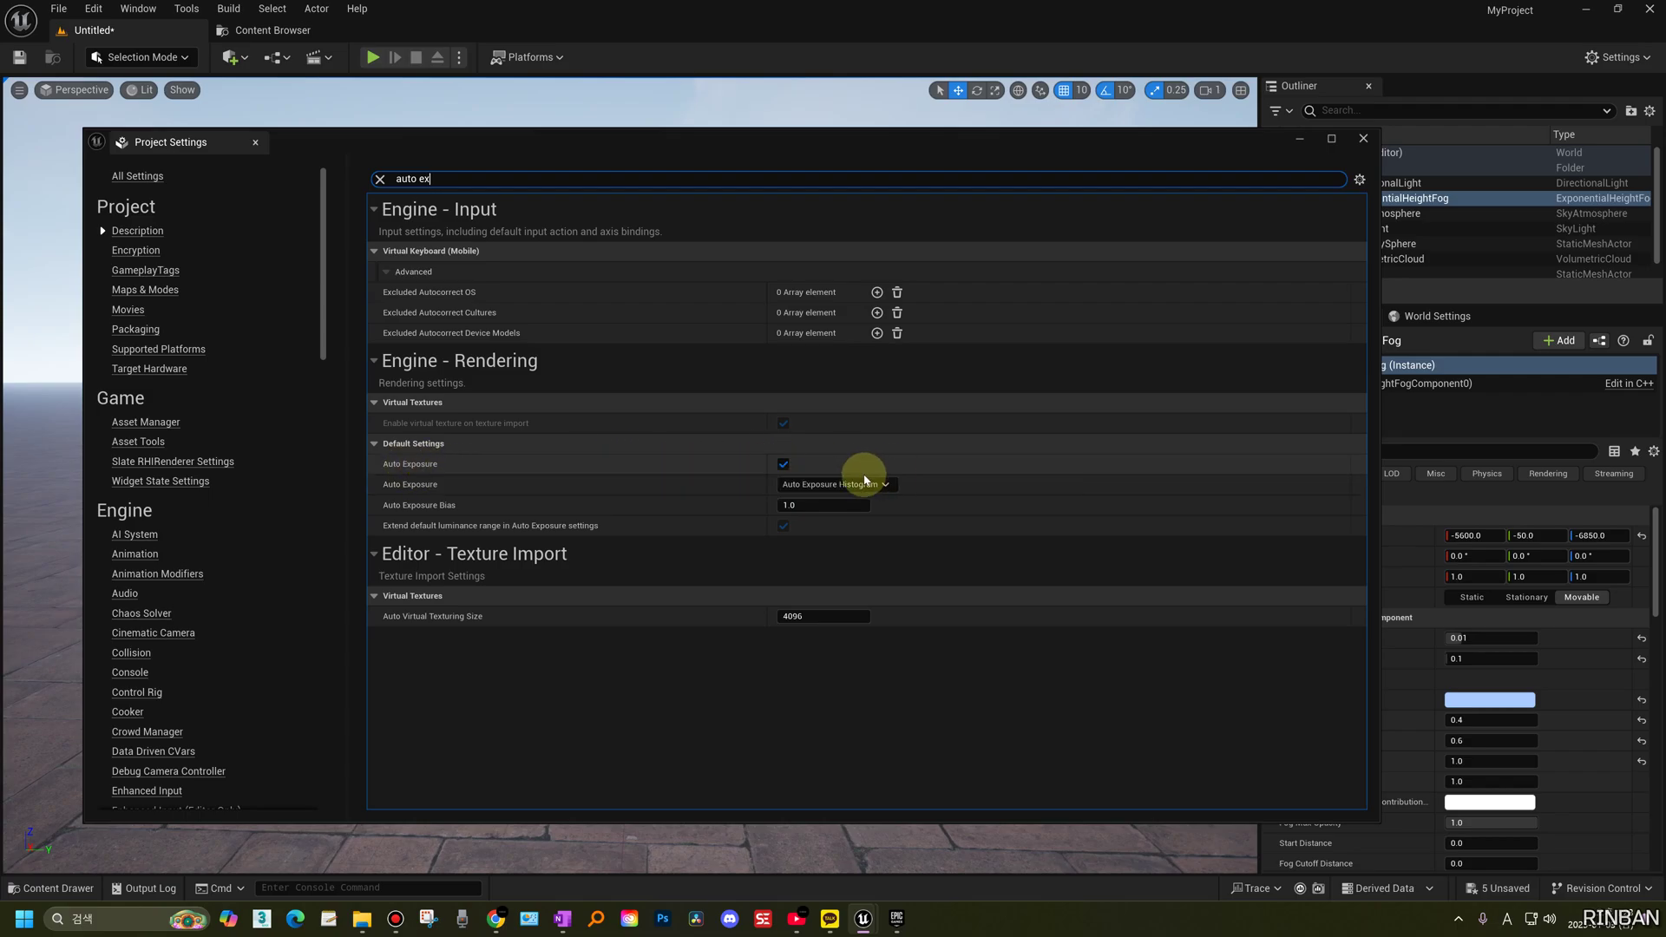
{"action": "left_click", "coordinate": [784, 465]}
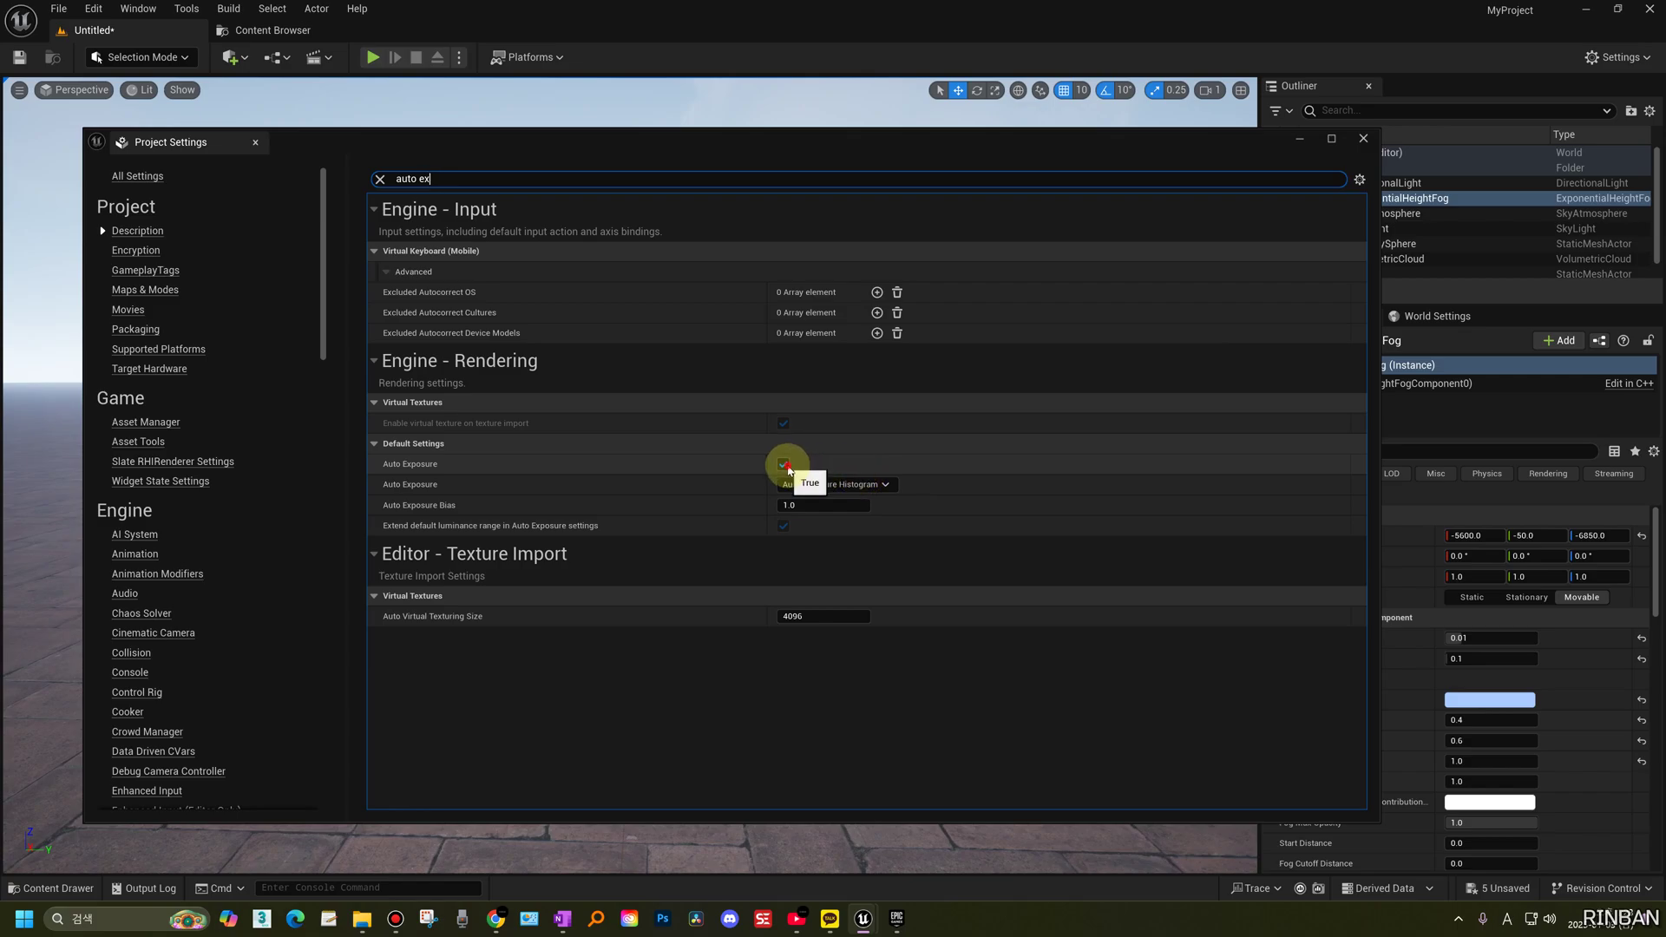
{"action": "left_click_drag", "start_coordinate": [1035, 186], "coordinate": [1101, 223]}
{"action": "left_click_drag", "start_coordinate": [1317, 198], "coordinate": [1278, 176]}
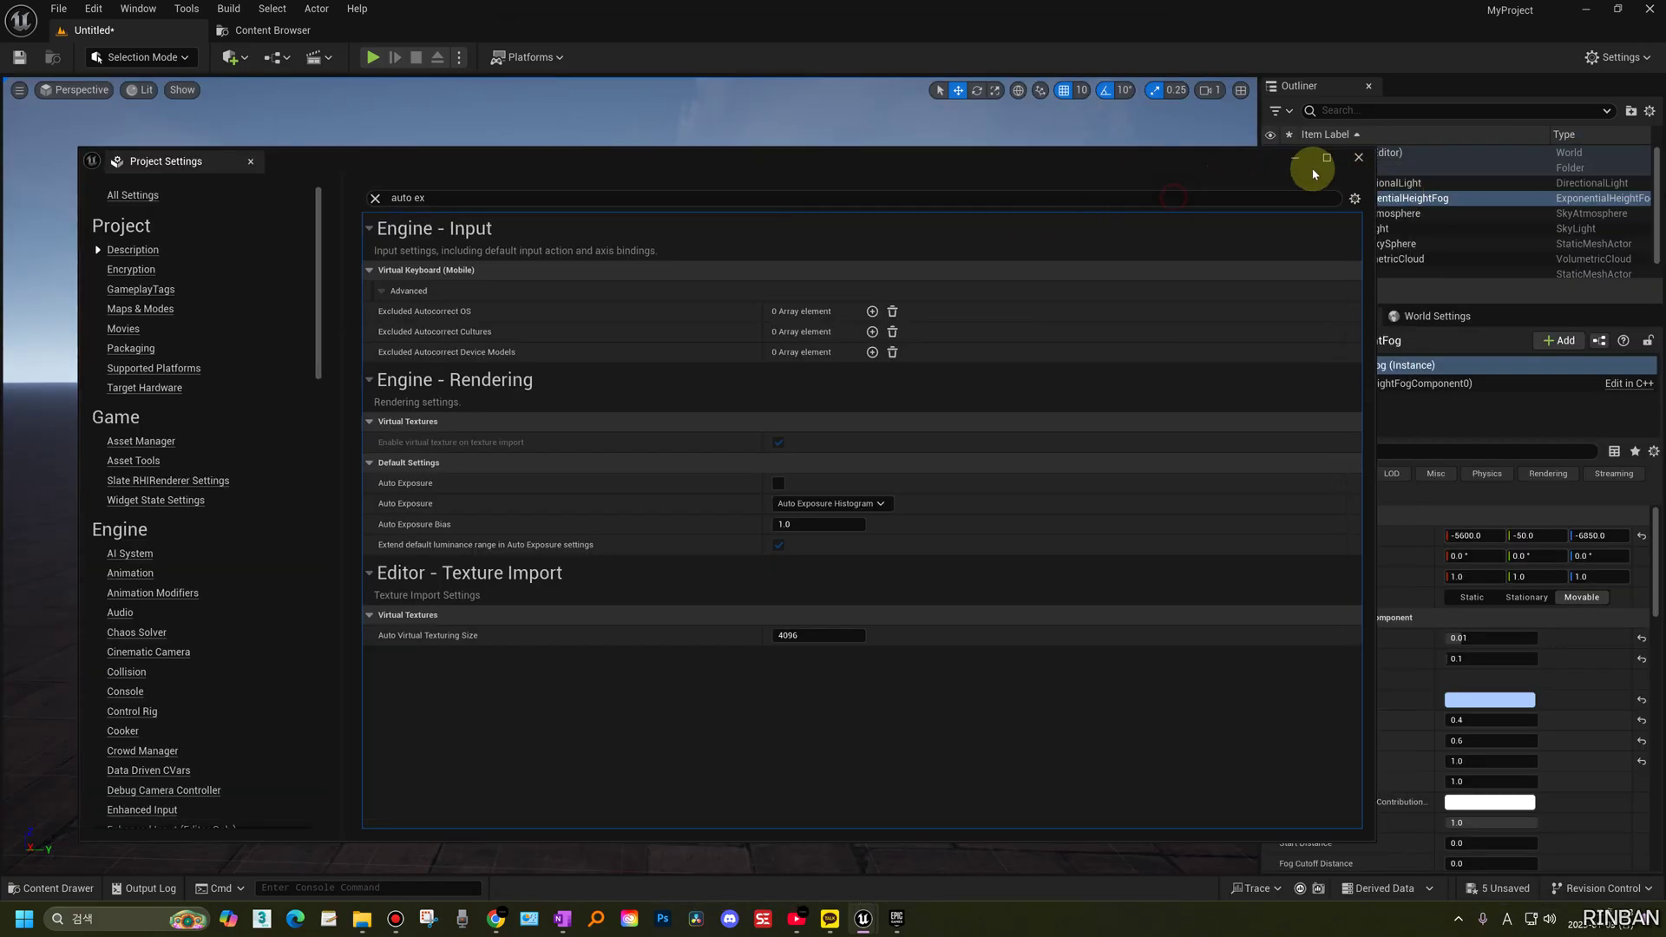
{"action": "left_click", "coordinate": [1358, 160]}
{"action": "mouse_move", "coordinate": [734, 557]}
{"action": "right_mouse_down"}
{"action": "mouse_move", "coordinate": [781, 540]}
{"action": "mouse_move", "coordinate": [1007, 566]}
{"action": "mouse_move", "coordinate": [659, 576]}
{"action": "mouse_move", "coordinate": [764, 573]}
{"action": "mouse_move", "coordinate": [744, 570]}
{"action": "right_mouse_up"}
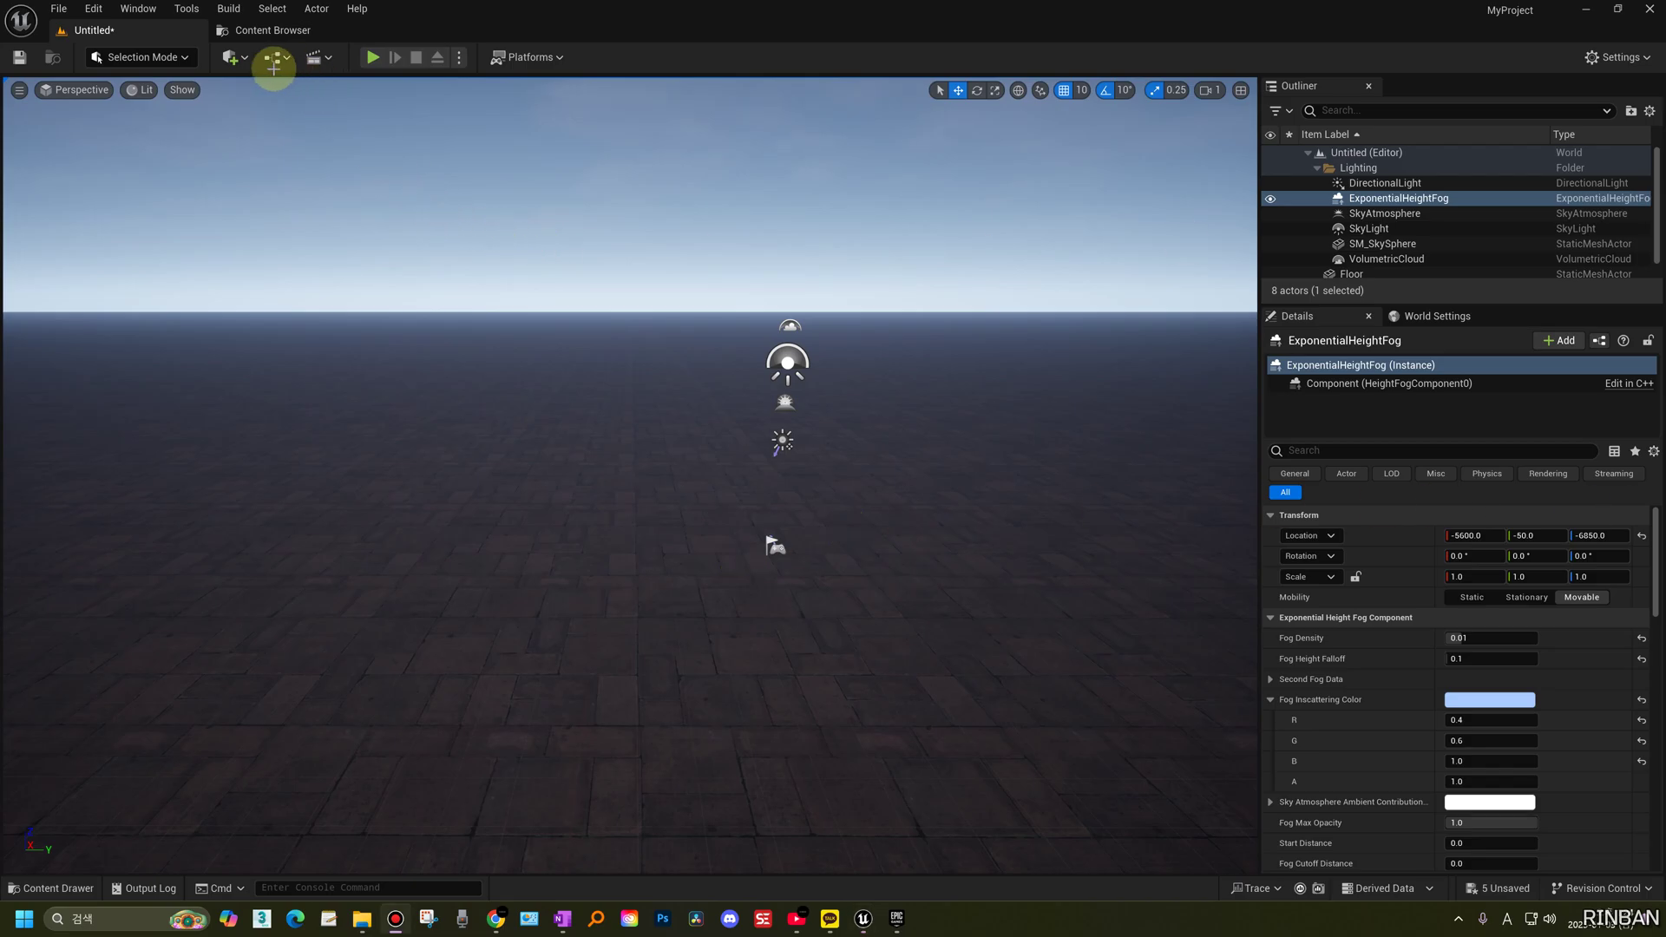
- Add a Cylinder shape to the level and reset its location to the origin
{"action": "right_click_drag", "start_coordinate": [1041, 495], "coordinate": [1143, 396]}
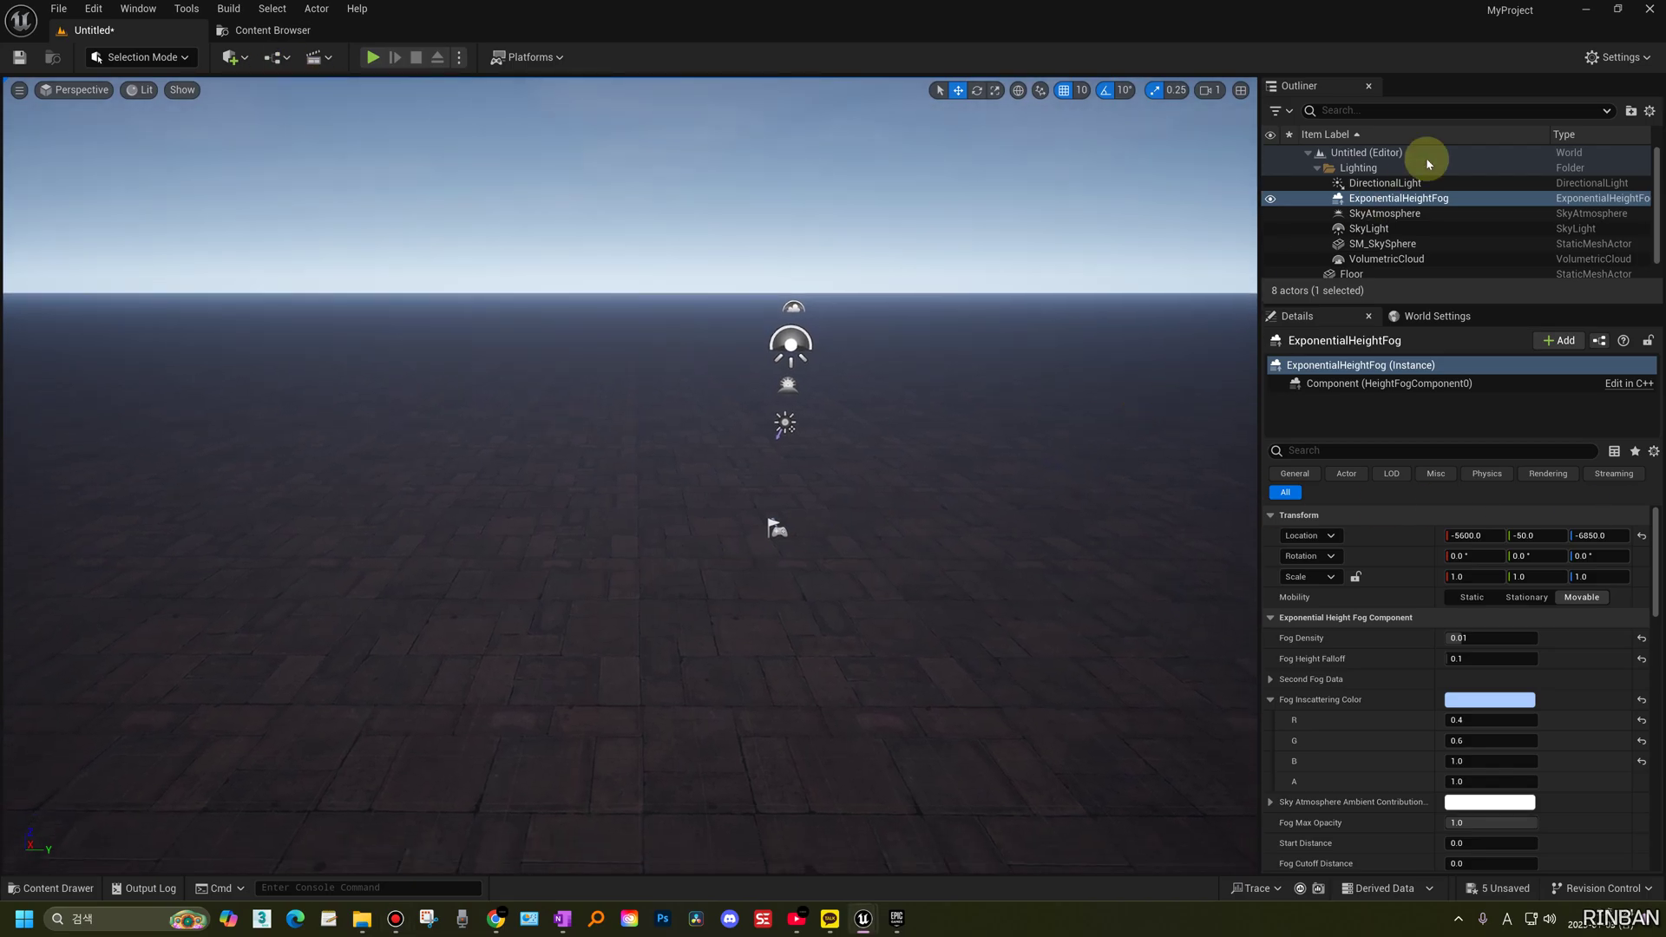
{"action": "left_click", "coordinate": [1406, 182]}
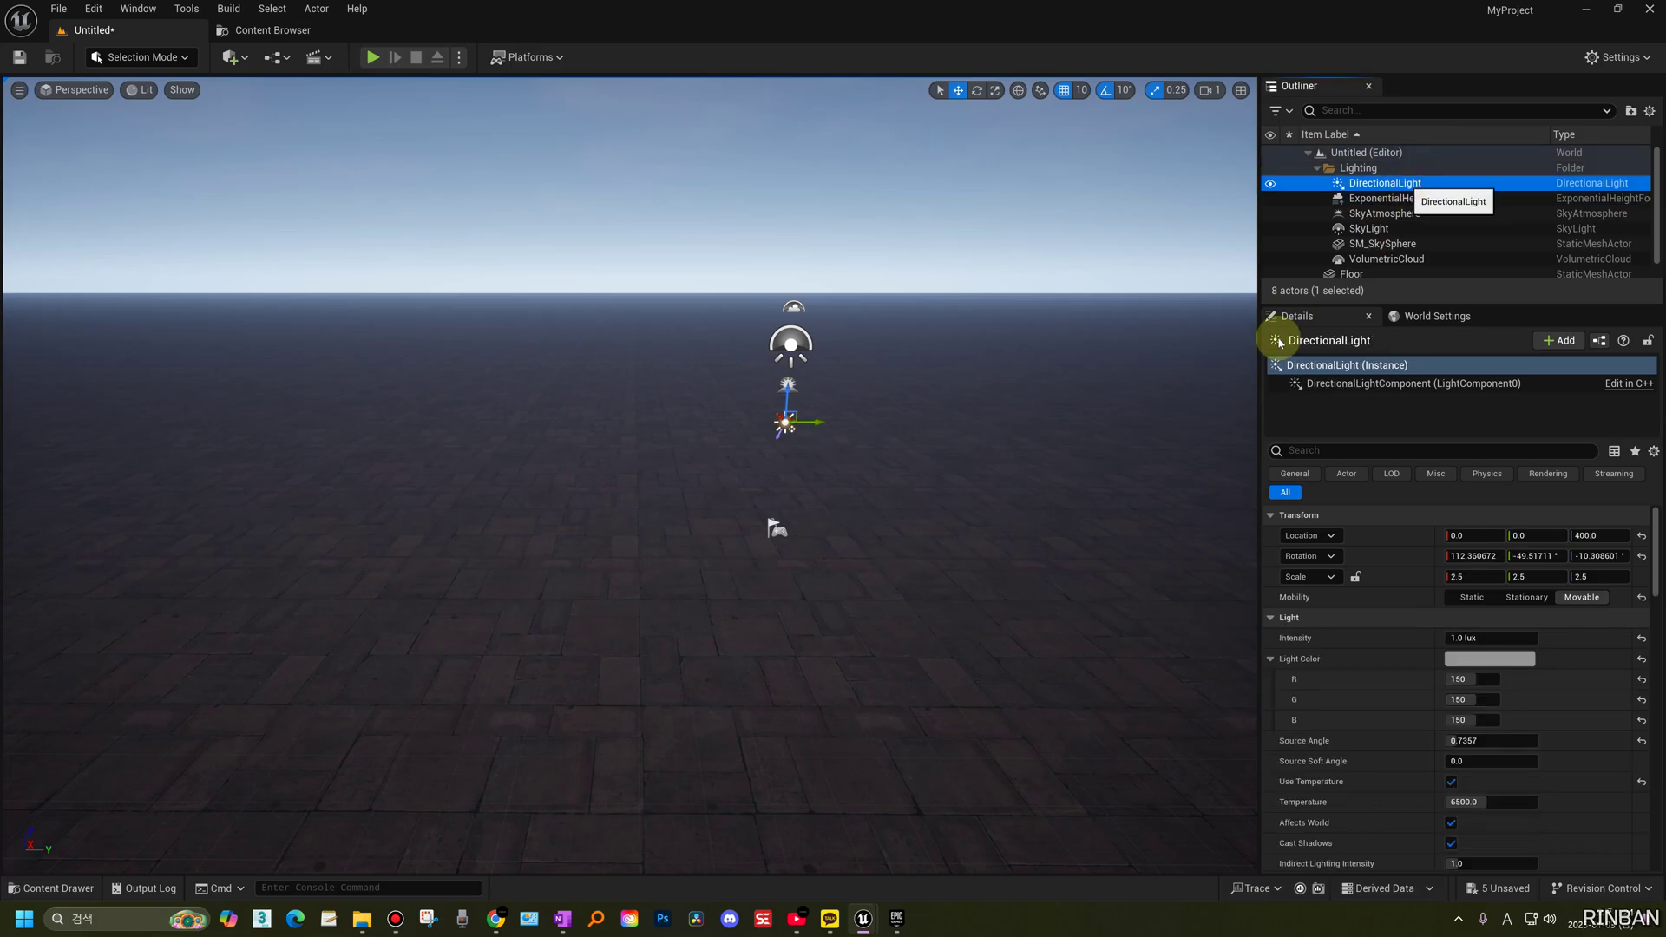
{"action": "left_click", "coordinate": [235, 58]}
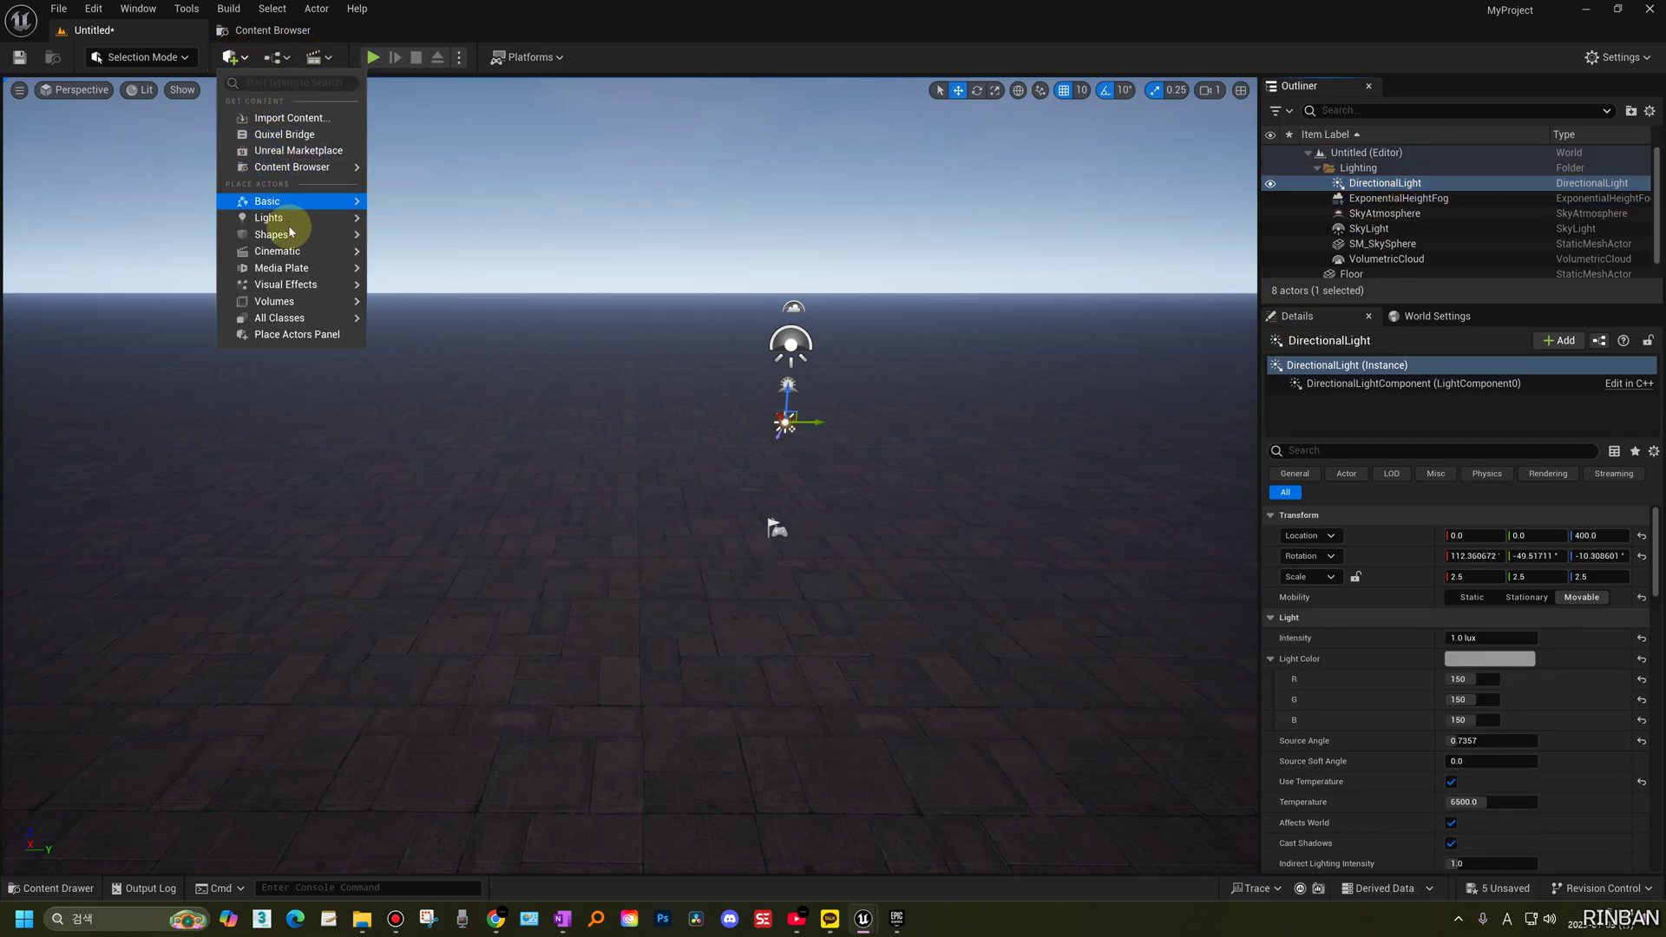
{"action": "mouse_move", "coordinate": [316, 233]}
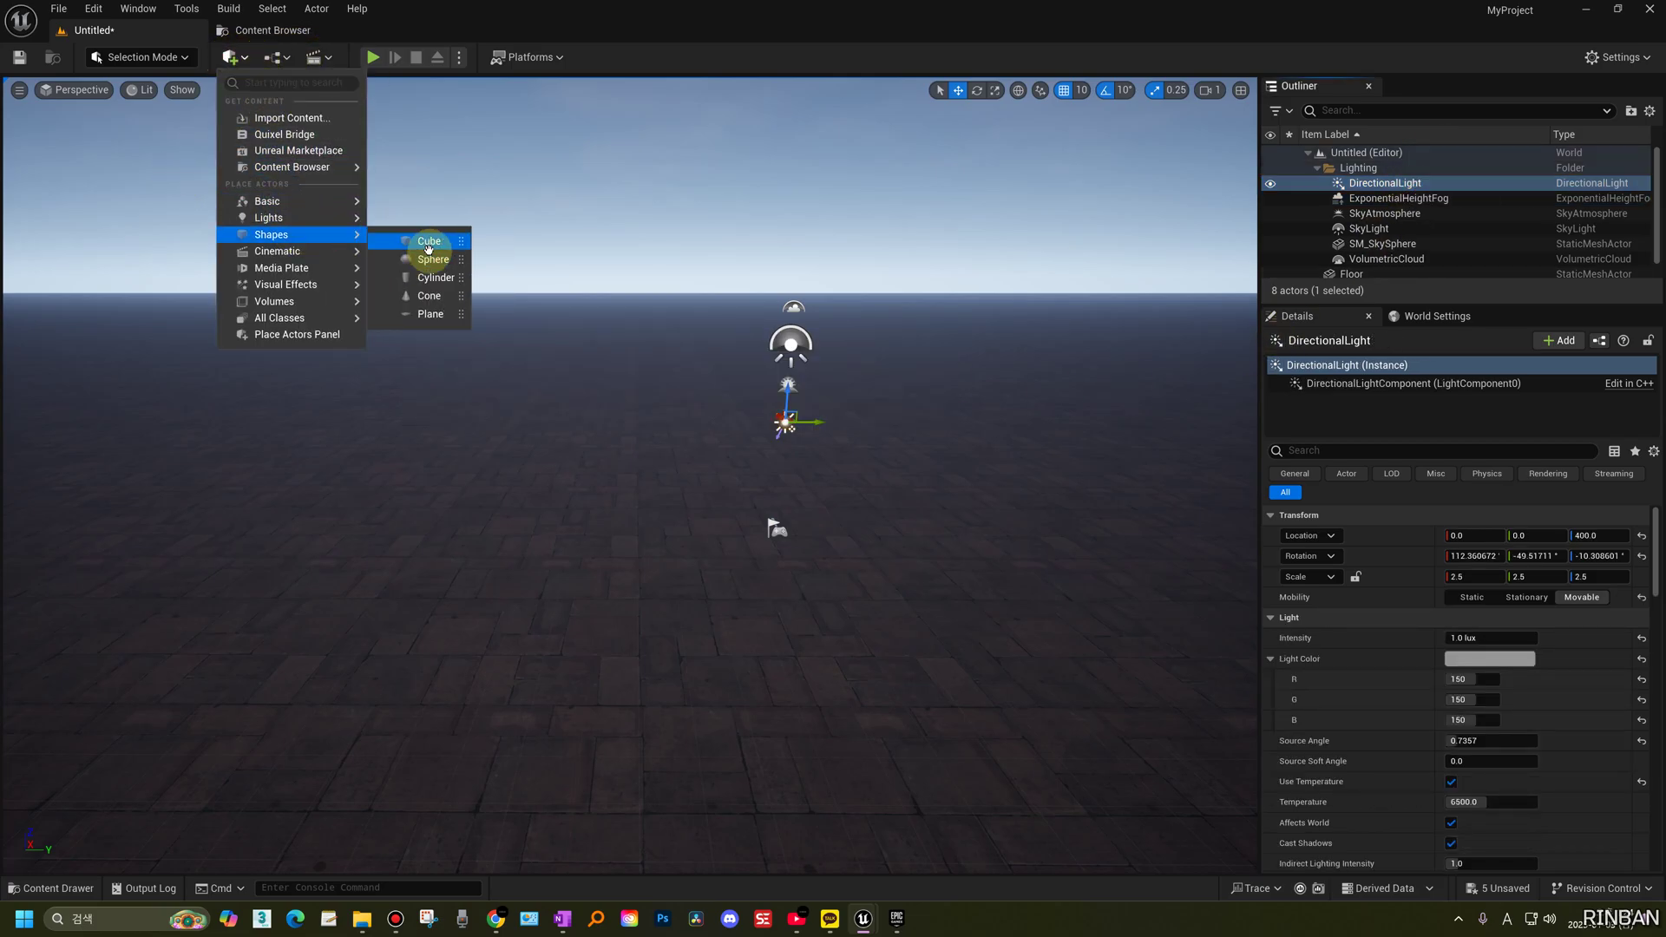
{"action": "left_click", "coordinate": [434, 278]}
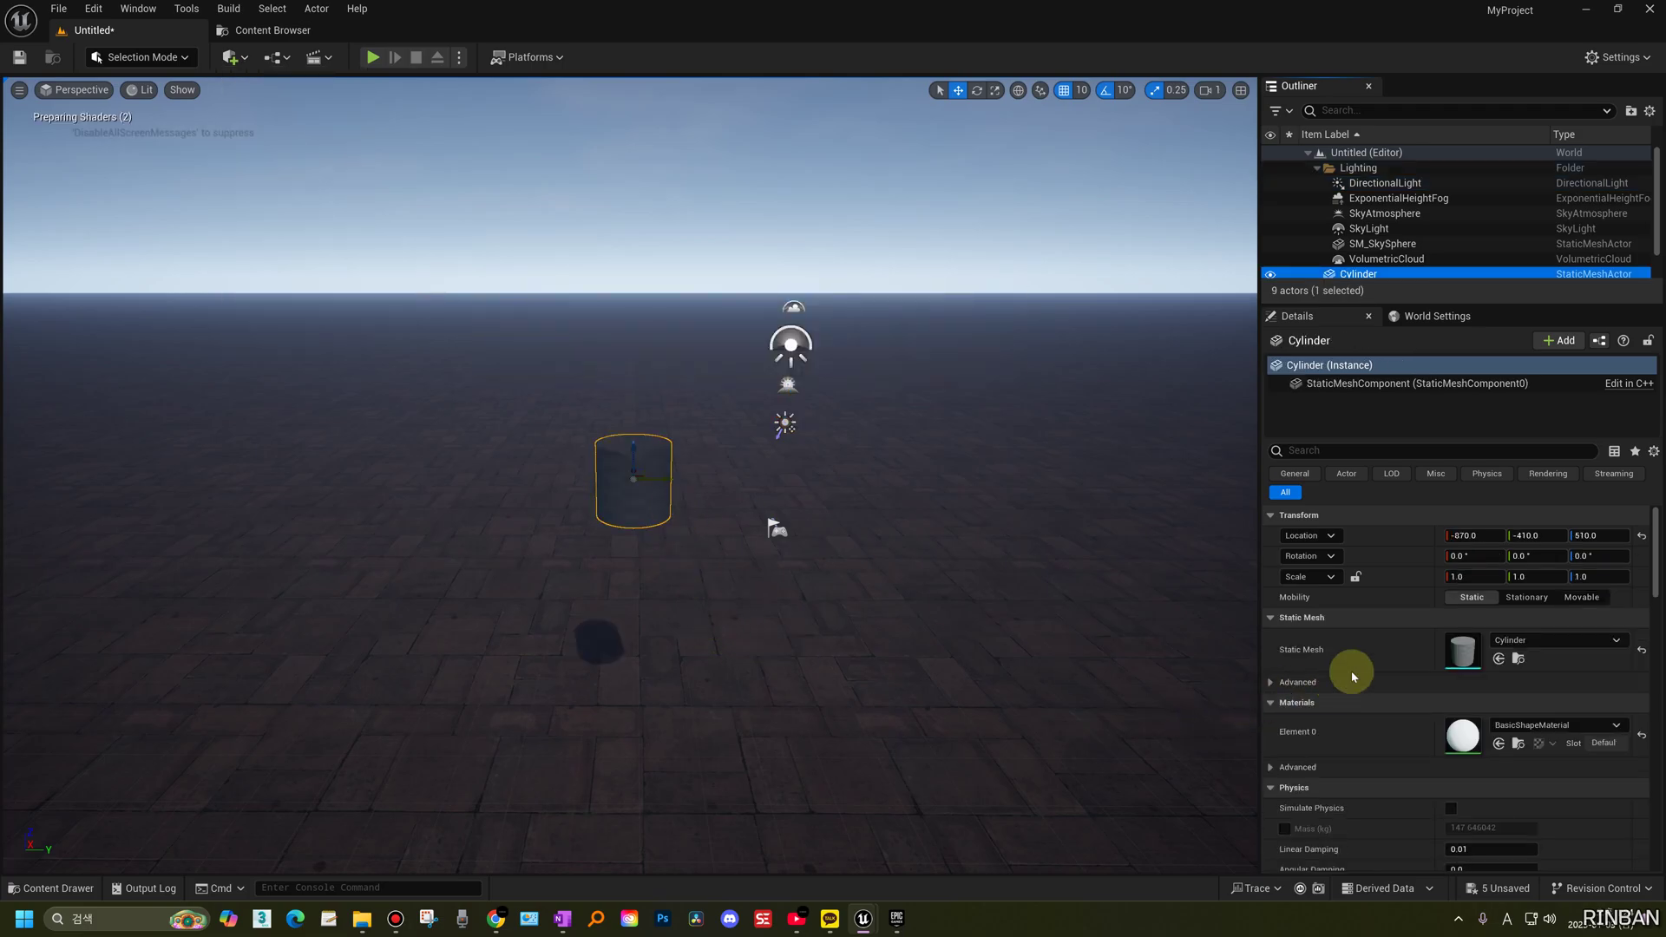
{"action": "left_click", "coordinate": [1641, 536]}
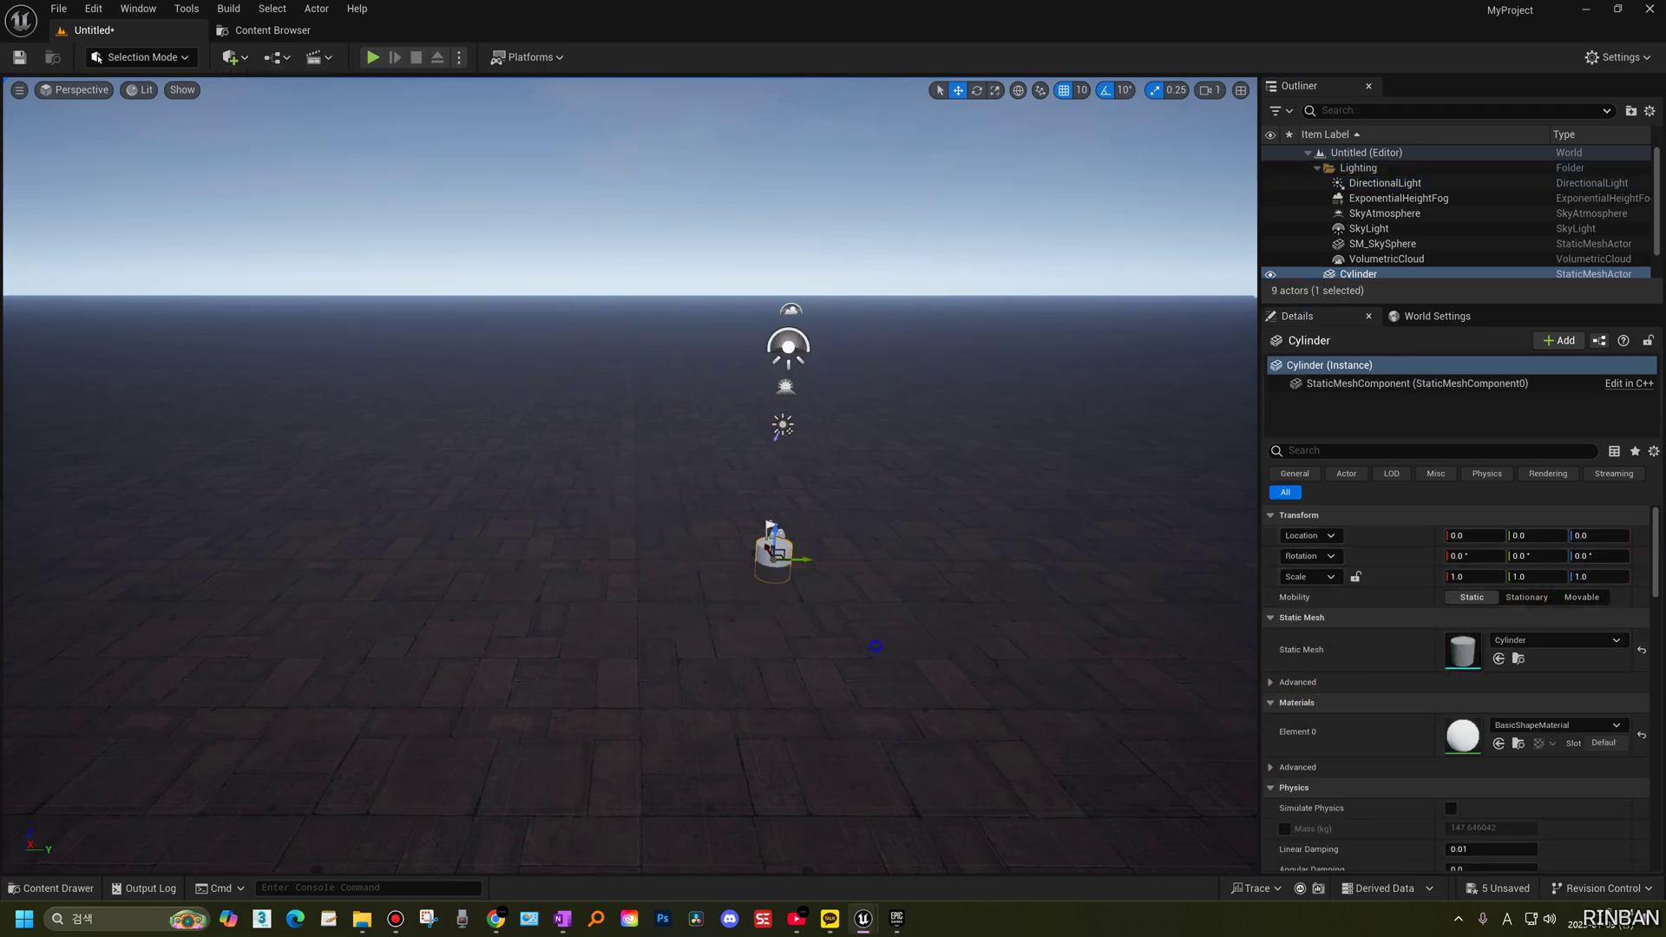
- Focus on the cylinder and raise it out of the floor to a Z location of 120
{"action": "right_click_drag", "start_coordinate": [876, 646], "coordinate": [883, 639]}
{"action": "key", "text": "f"}
{"action": "right_click_drag", "start_coordinate": [744, 666], "coordinate": [657, 641], "text": "alt"}
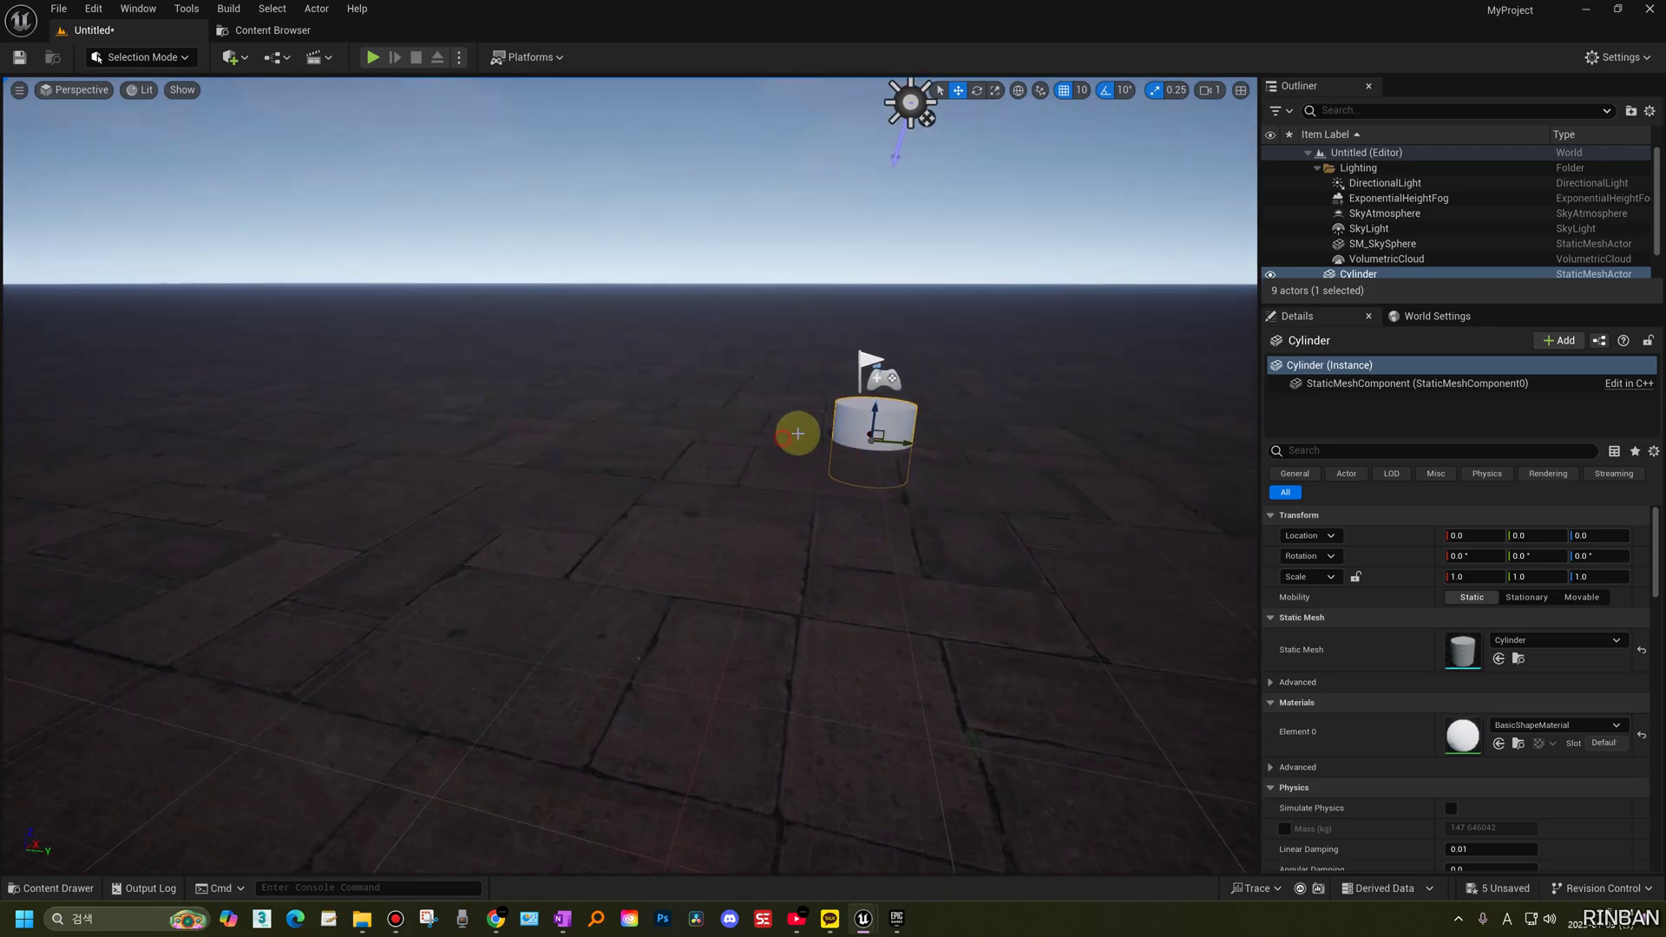
{"action": "left_click", "coordinate": [792, 435]}
{"action": "left_click", "coordinate": [900, 424]}
{"action": "key", "text": "f"}
{"action": "right_click_drag", "start_coordinate": [900, 425], "coordinate": [925, 447]}
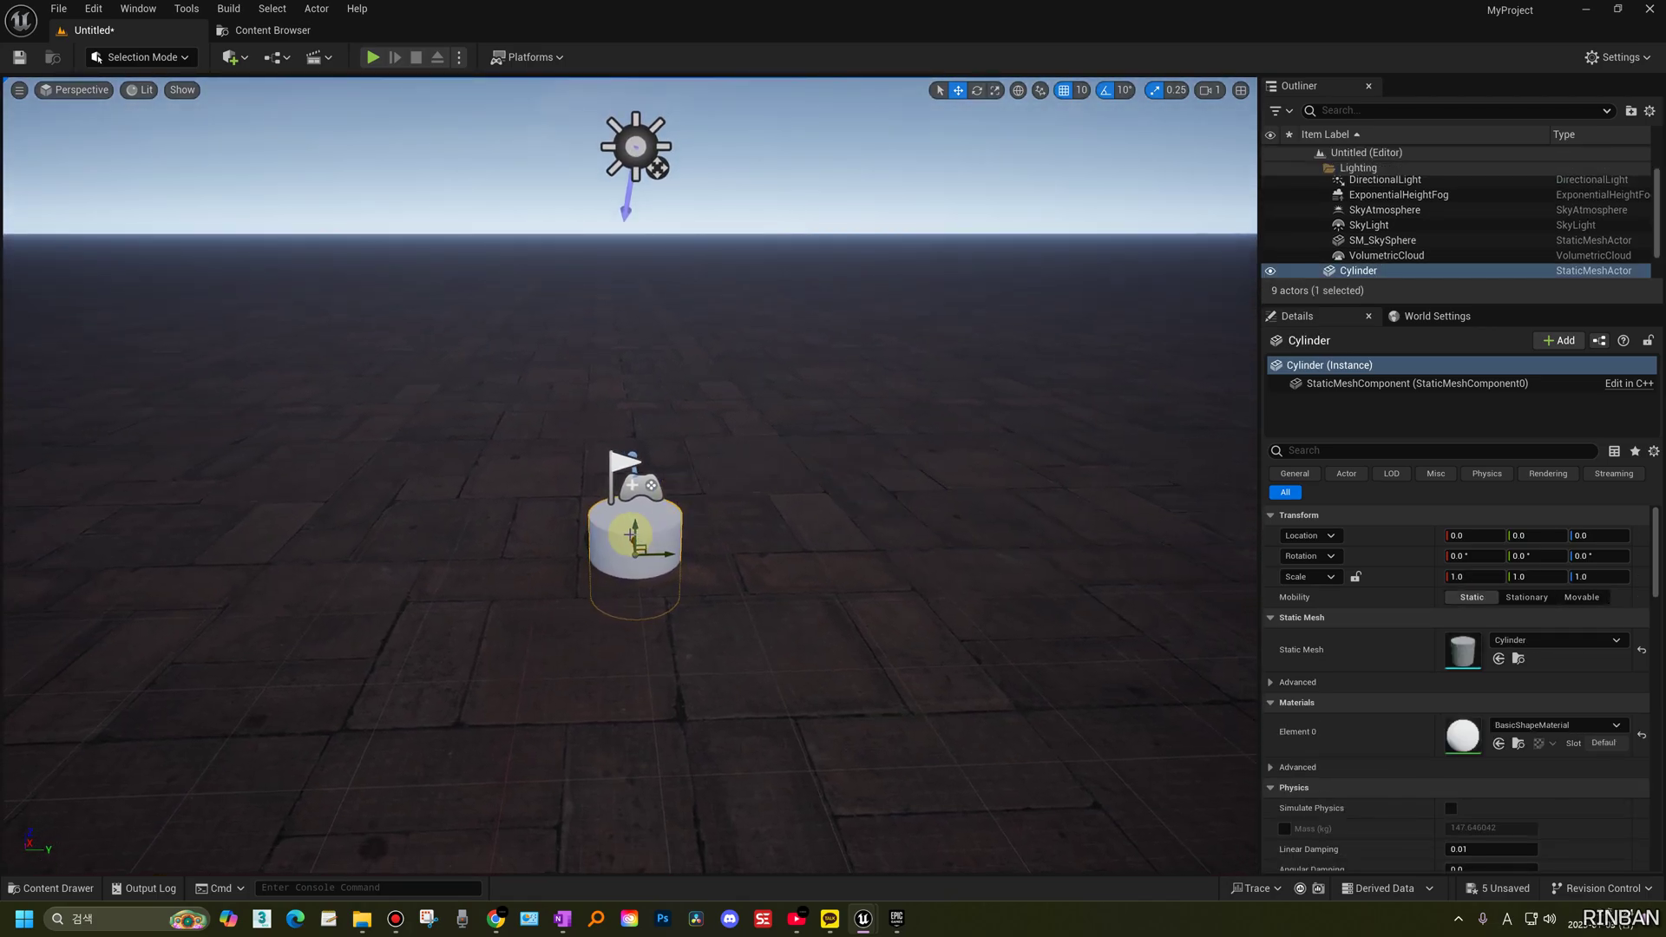
{"action": "left_click_drag", "start_coordinate": [635, 527], "coordinate": [636, 425]}
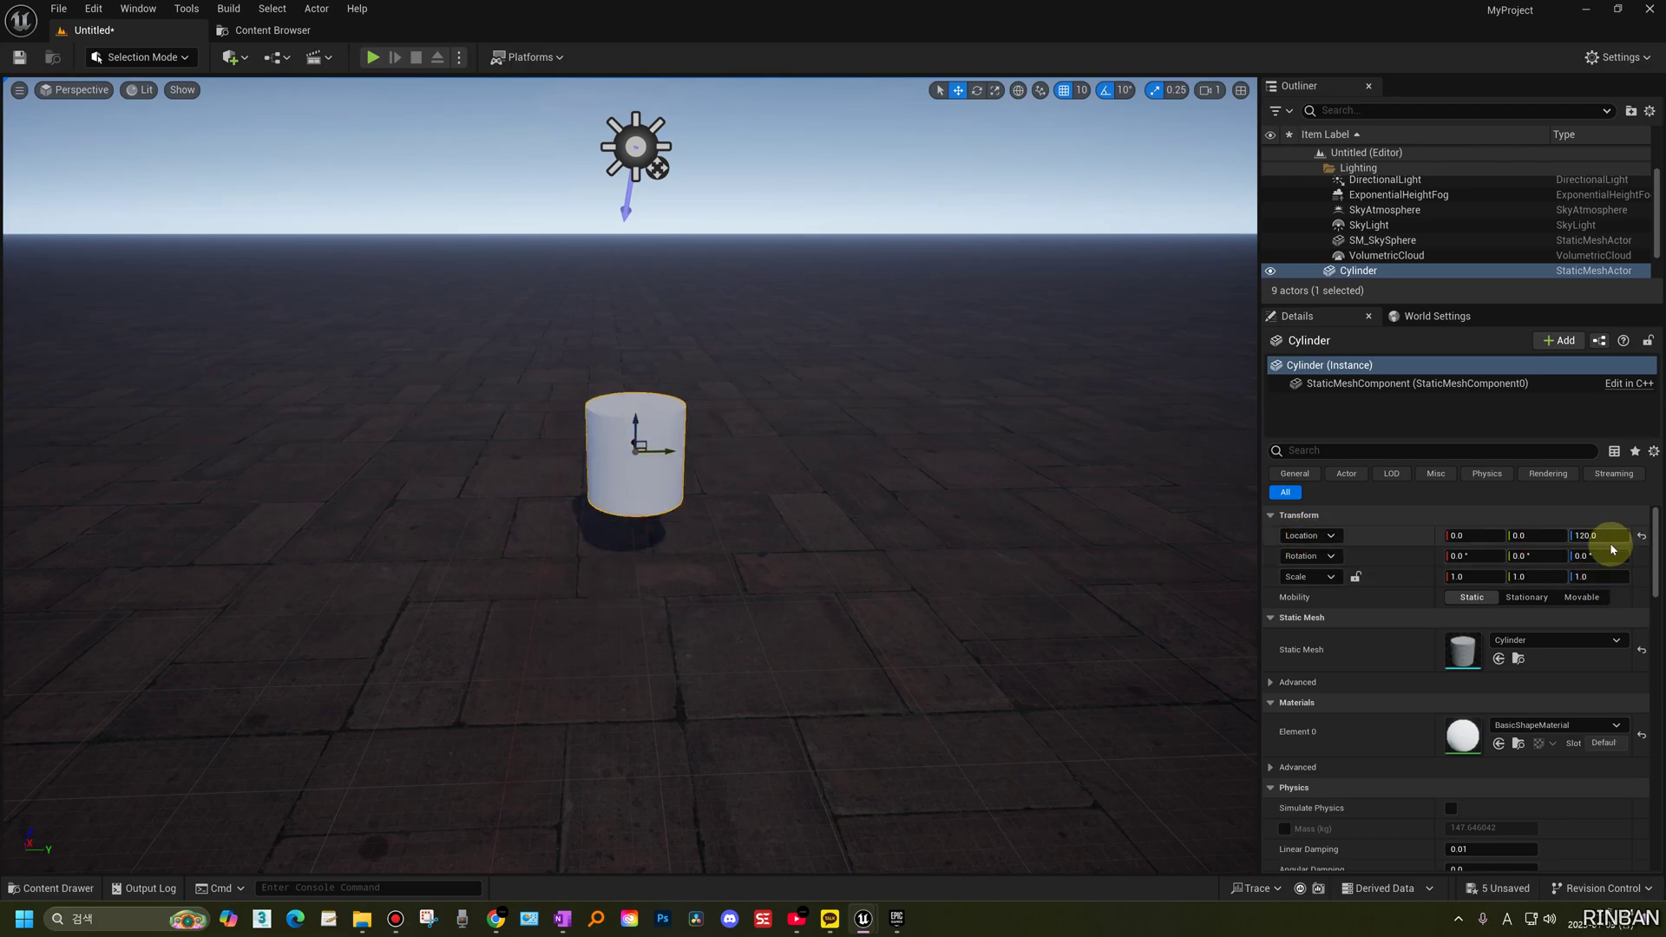
- Try Z scales of 2 and 3 on the cylinder, go back to 2, and lower it slightly towards the floor
{"action": "left_click", "coordinate": [1601, 575]}
{"action": "type", "text": "2"}
{"action": "key", "text": "Return"}
{"action": "type", "text": "3"}
{"action": "key", "text": "Return"}
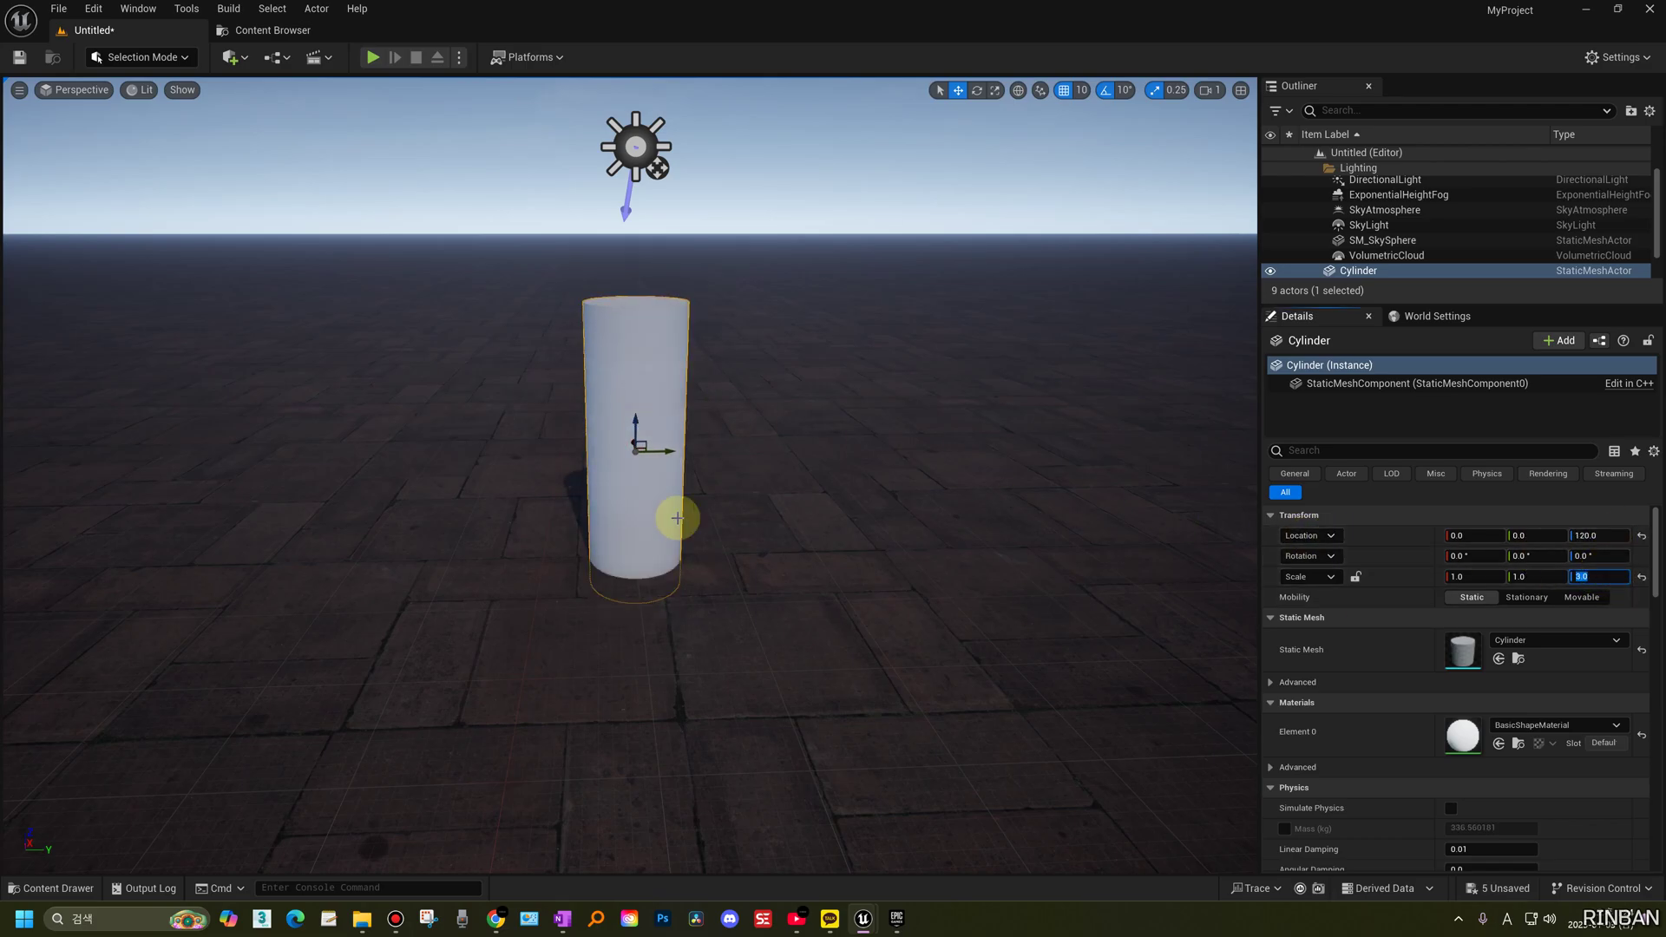
{"action": "key", "text": "ctrl+z"}
{"action": "left_click_drag", "start_coordinate": [631, 424], "coordinate": [630, 445]}
- Rotate the DirectionalLight to -24° on Y and -233° on Z so the cylinder casts a long sideways shadow
{"action": "right_click_drag", "start_coordinate": [667, 518], "coordinate": [859, 404]}
{"action": "left_click", "coordinate": [940, 189]}
{"action": "mouse_move", "coordinate": [1529, 557]}
{"action": "left_mouse_down"}
{"action": "mouse_move", "coordinate": [1596, 557]}
{"action": "mouse_move", "coordinate": [1536, 556]}
{"action": "mouse_move", "coordinate": [1562, 557]}
{"action": "left_mouse_up"}
{"action": "left_click_drag", "start_coordinate": [881, 531], "coordinate": [1066, 545]}
{"action": "mouse_move", "coordinate": [1601, 556]}
{"action": "left_mouse_down"}
{"action": "mouse_move", "coordinate": [1553, 556]}
{"action": "mouse_move", "coordinate": [1580, 563]}
{"action": "left_mouse_up"}
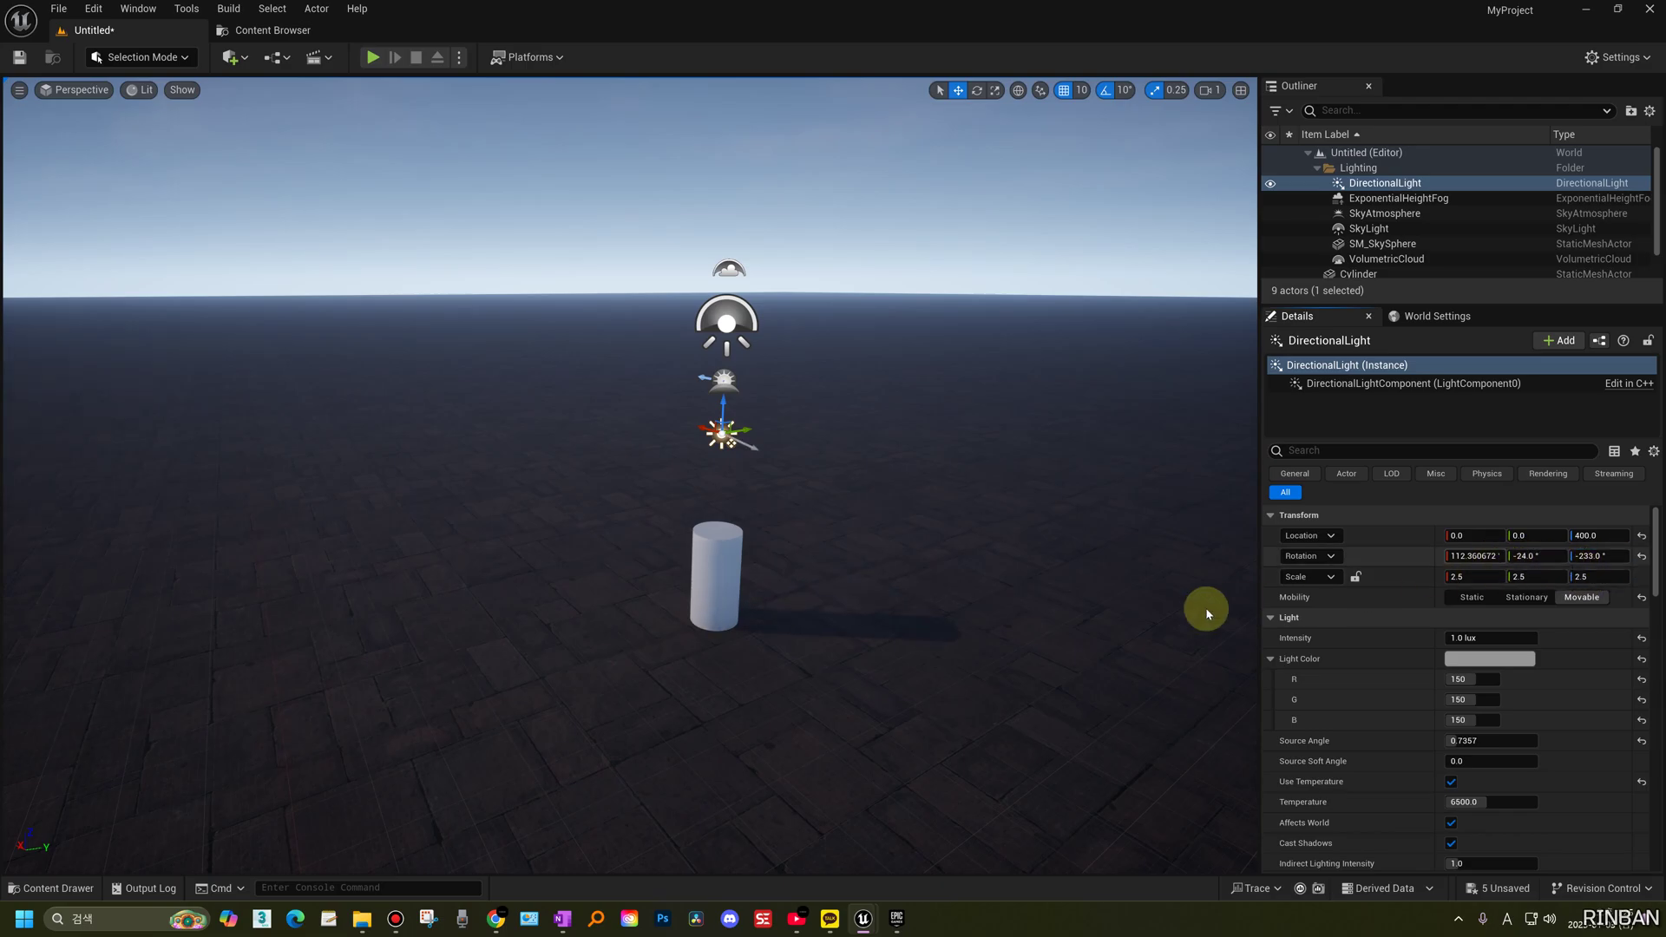
- Select the ExponentialHeightFog actor to bring up its fog settings
{"action": "left_click", "coordinate": [1386, 201]}
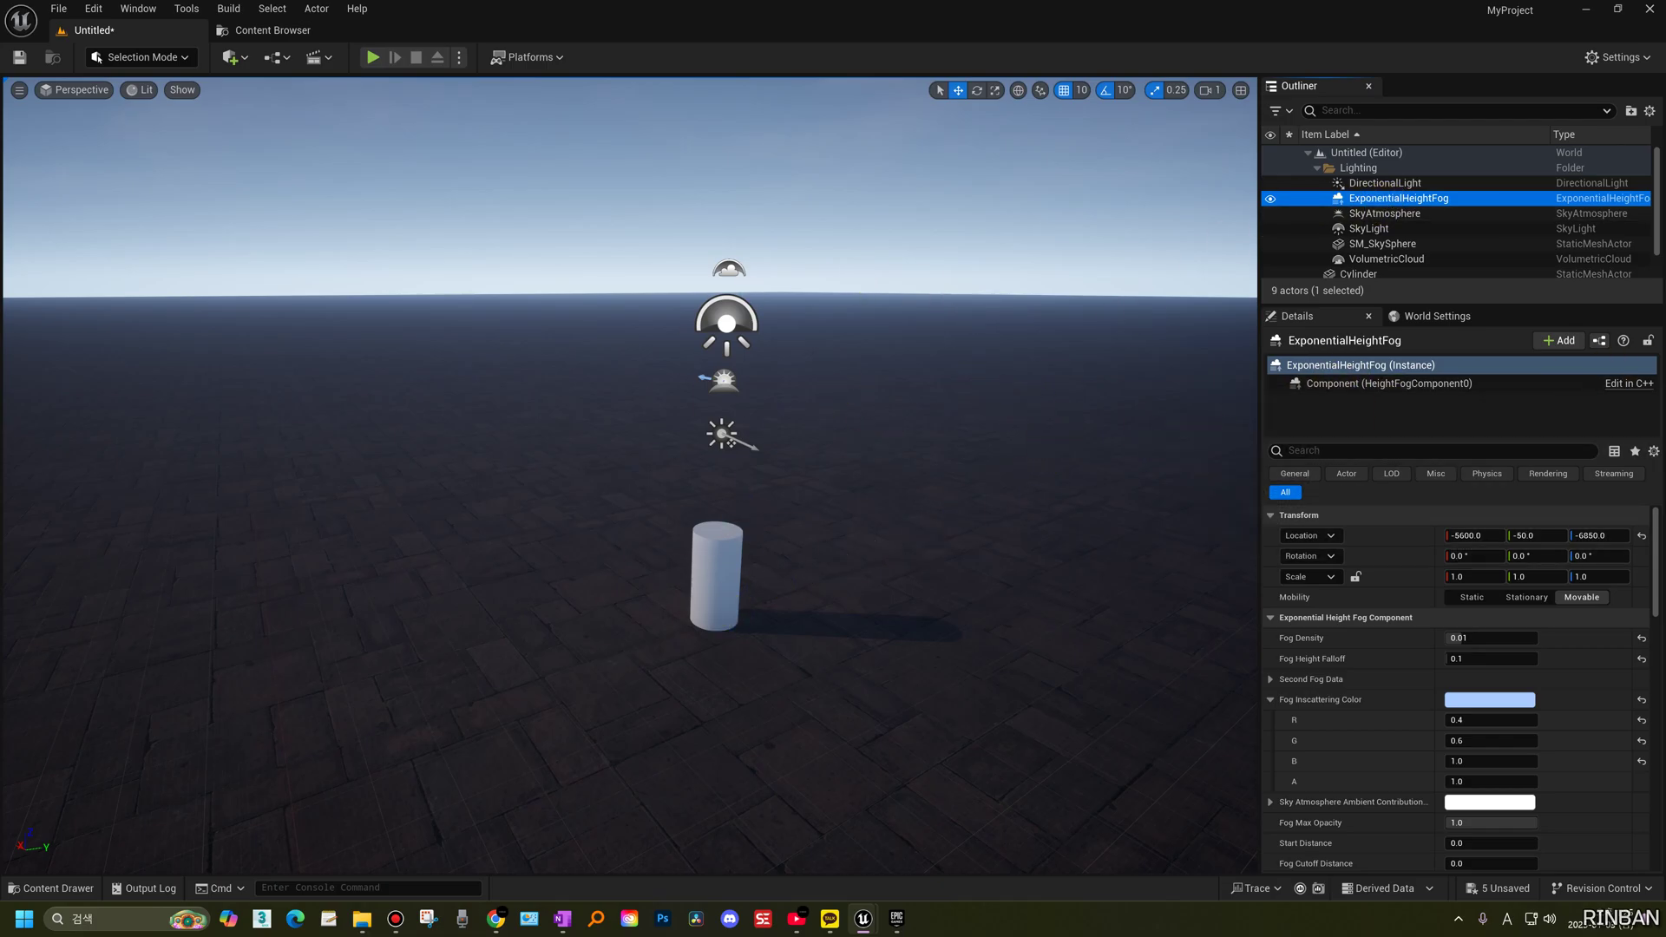
{"action": "right_click_drag", "start_coordinate": [825, 540], "coordinate": [827, 545]}
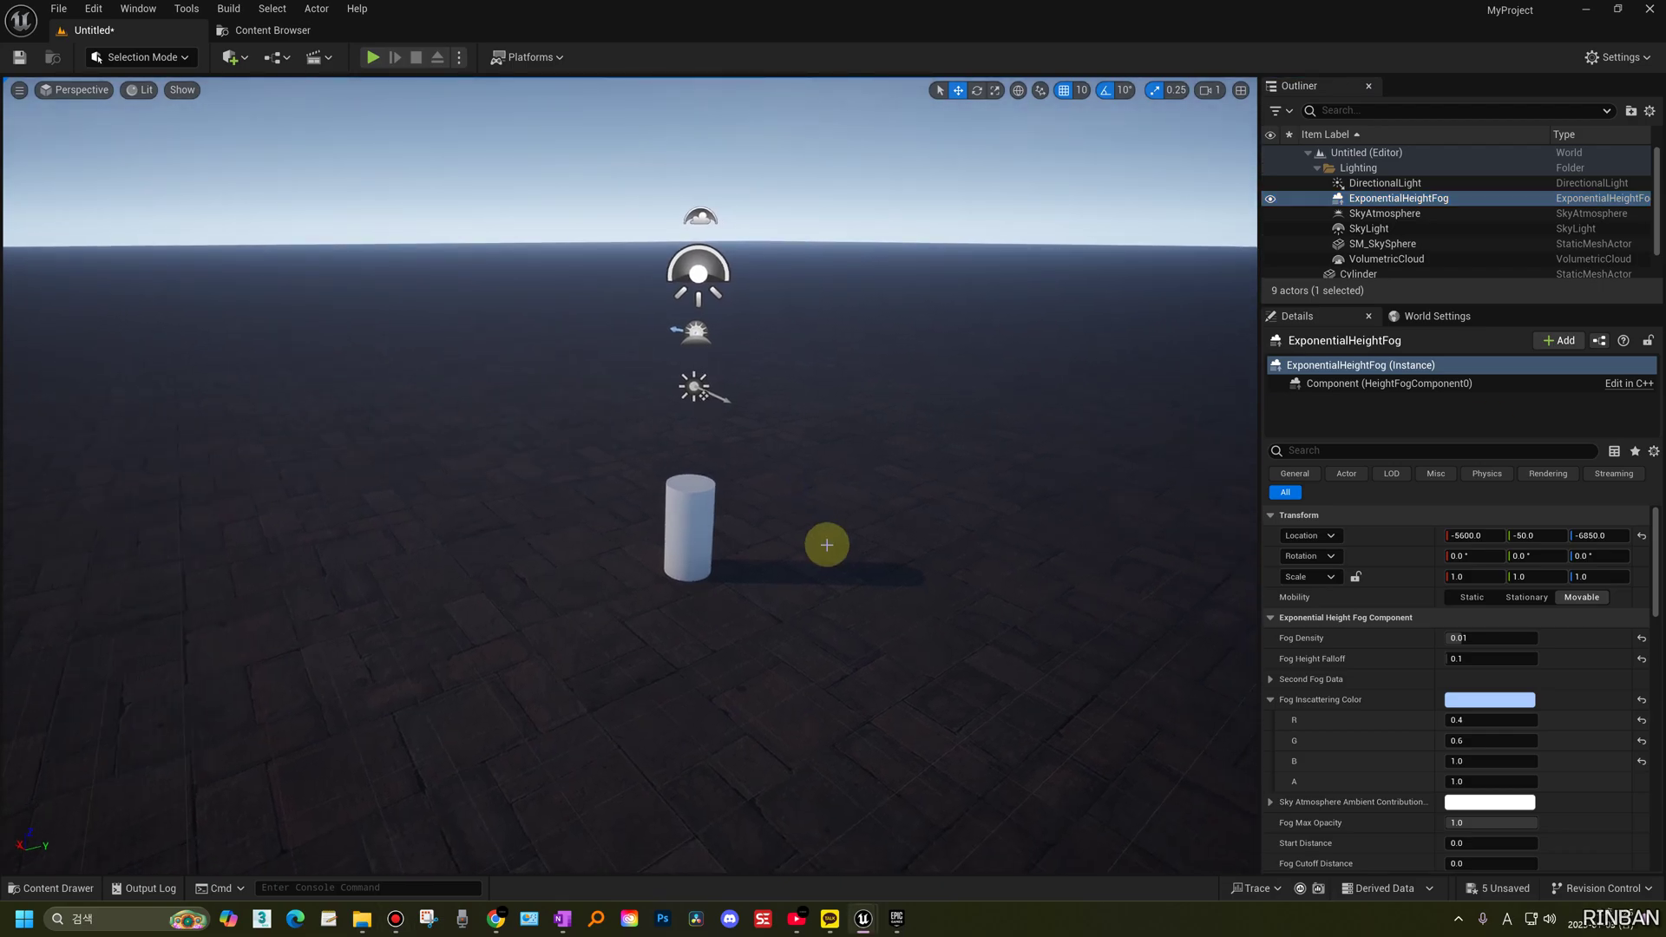